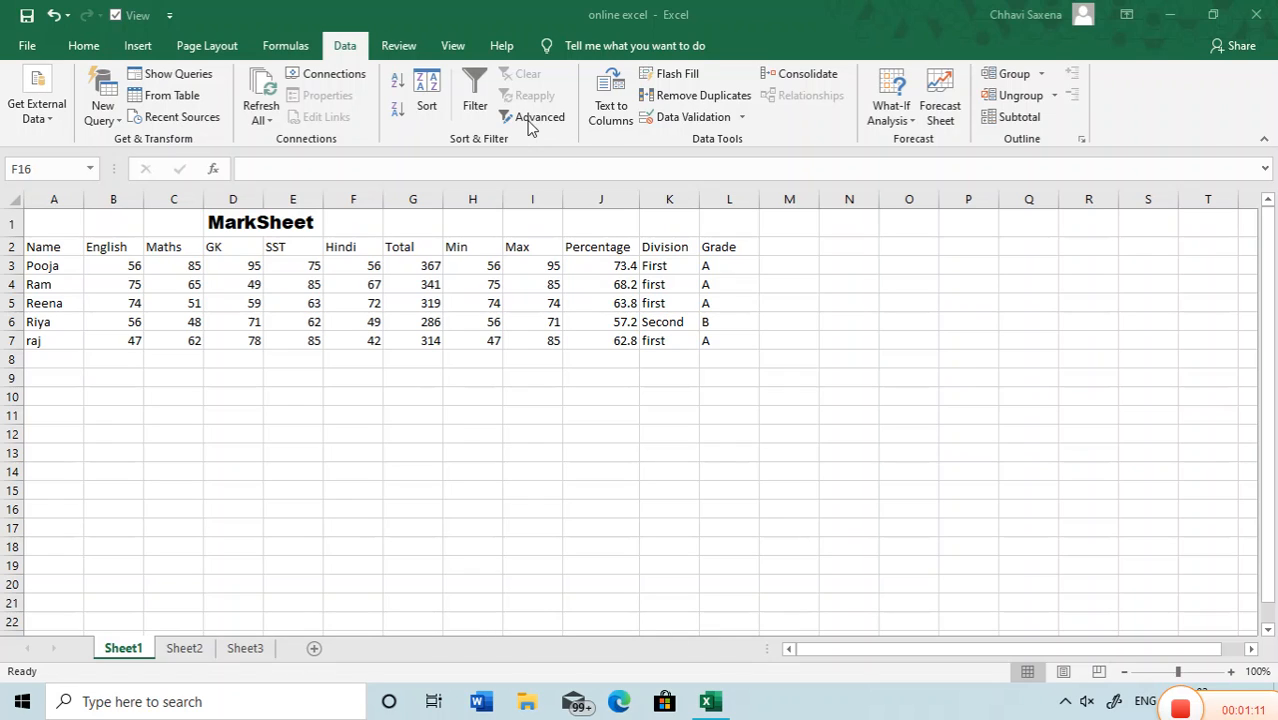
Enter the criteria header Hindi in cell G10 below the marksheet
{"action": "left_click", "coordinate": [378, 407]}
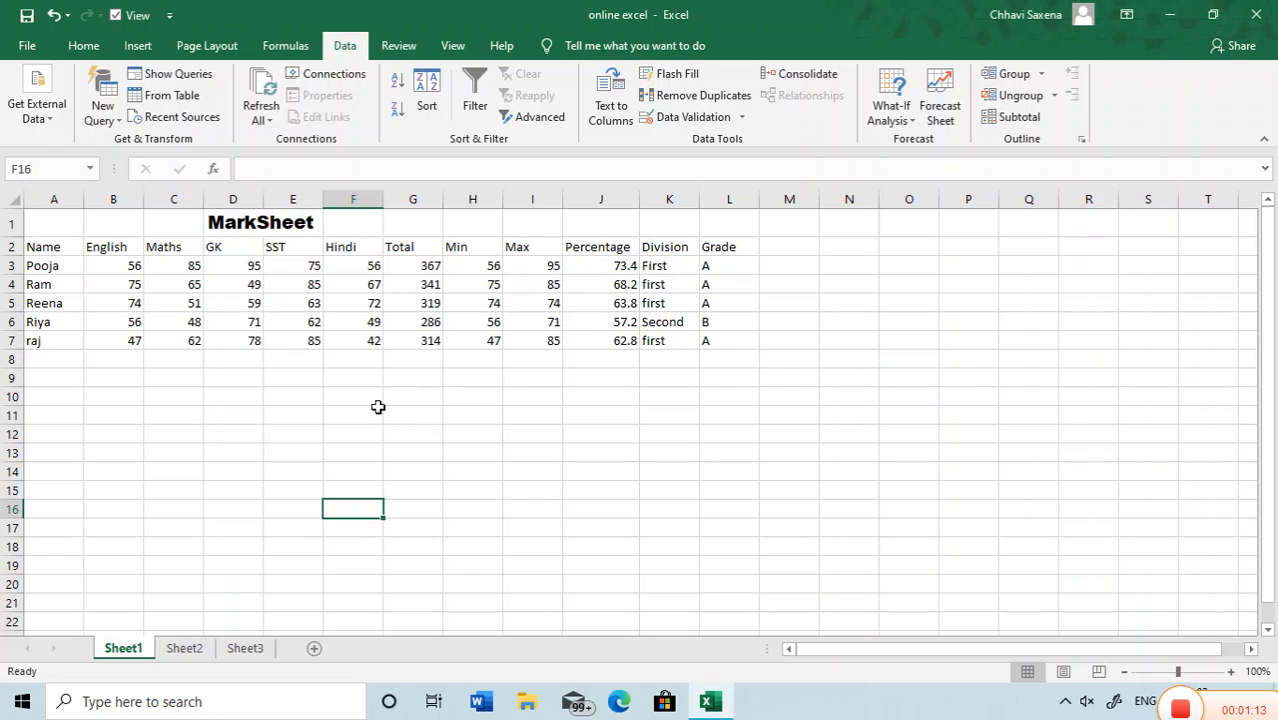
{"action": "left_click", "coordinate": [397, 404]}
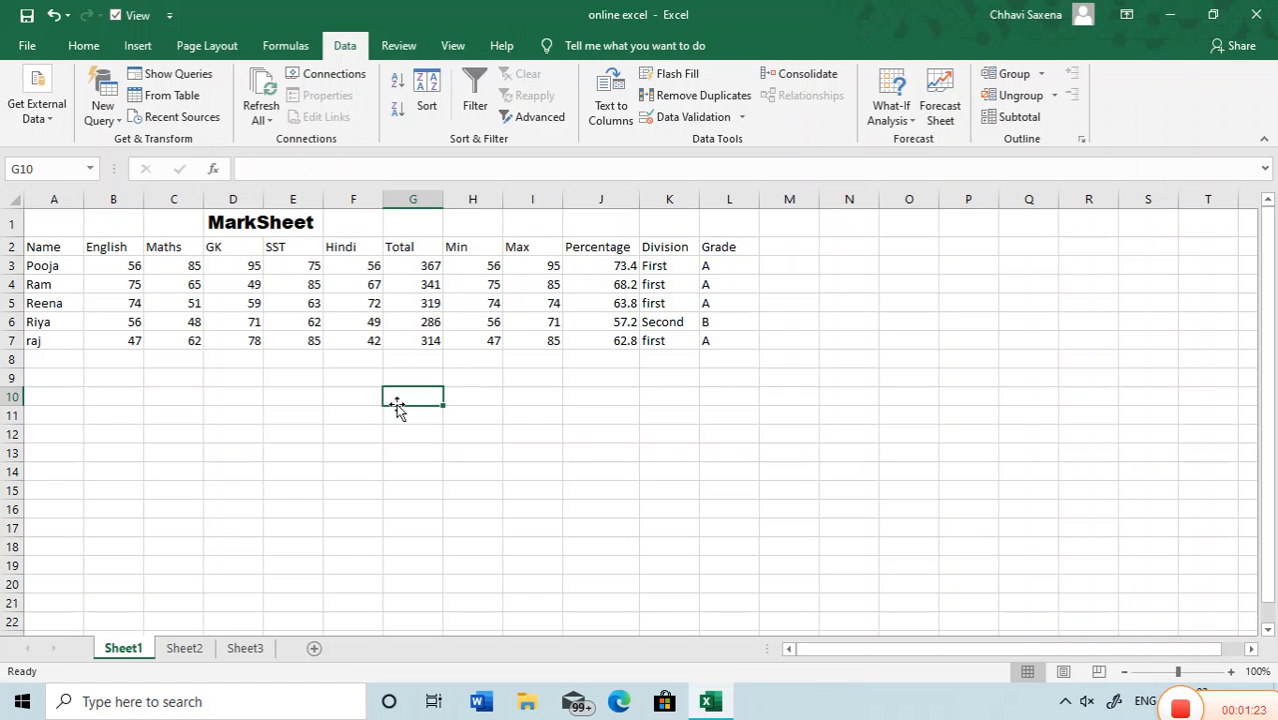
{"action": "type", "text": "Hindi"}
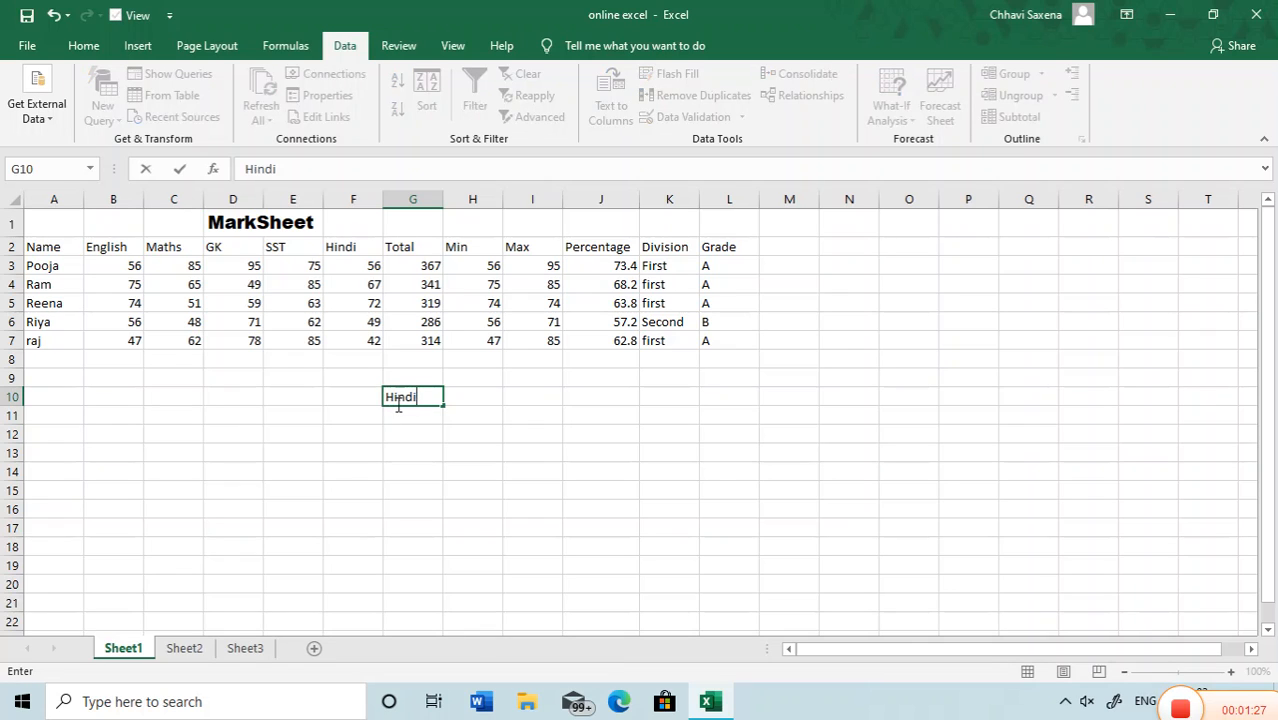
{"action": "key", "text": "Tab"}
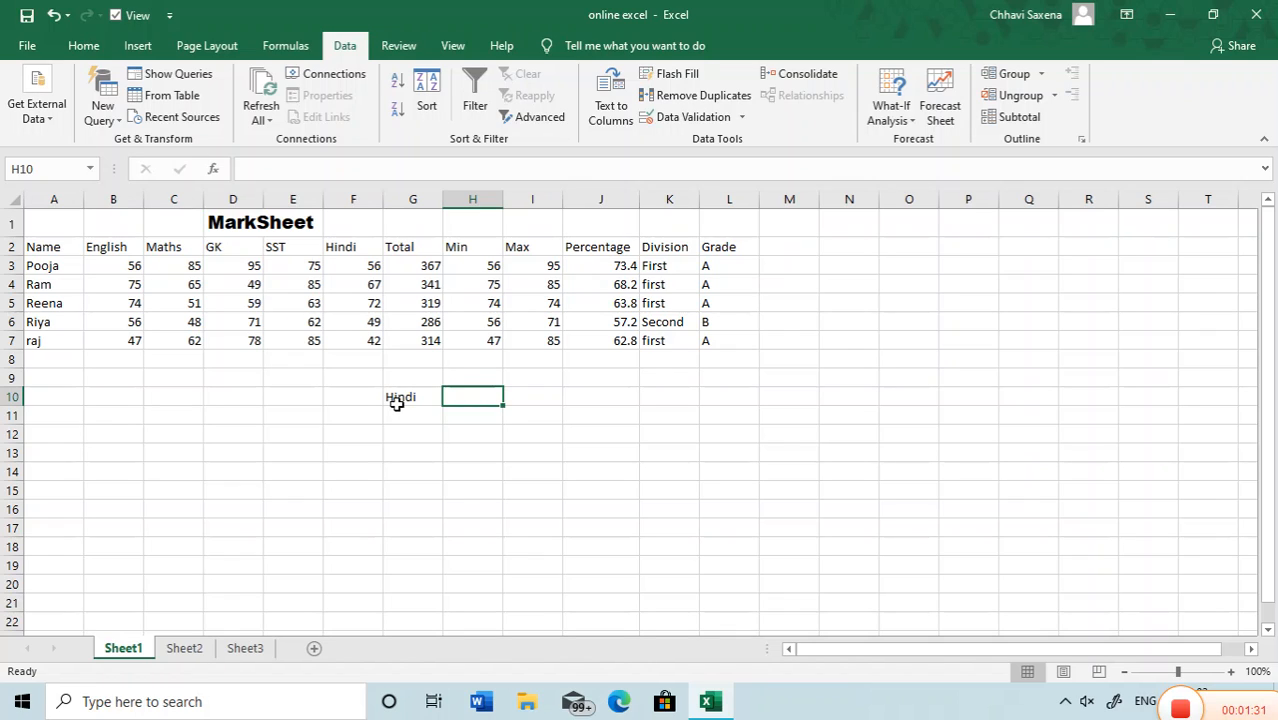
Copy the Name header into cell H10 and enter Hindi in cell I10 as output headers
{"action": "left_click", "coordinate": [45, 251]}
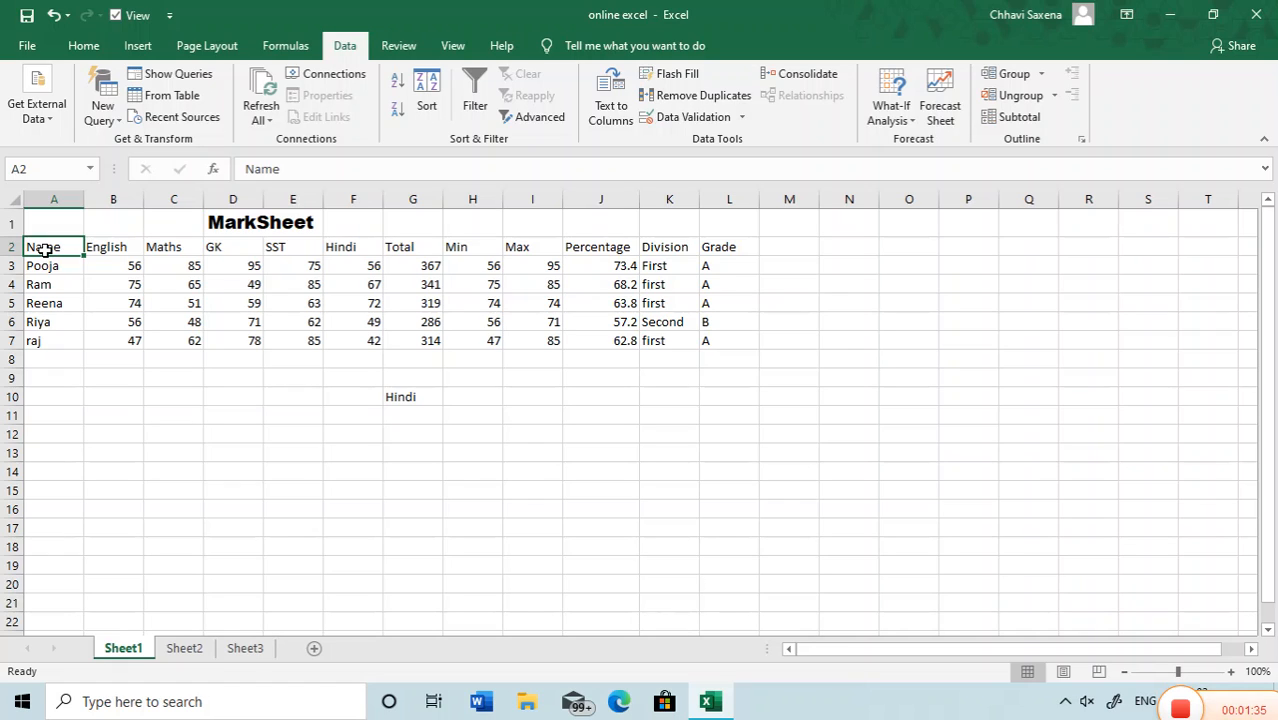
{"action": "key", "text": "ctrl+c"}
{"action": "left_click", "coordinate": [457, 395]}
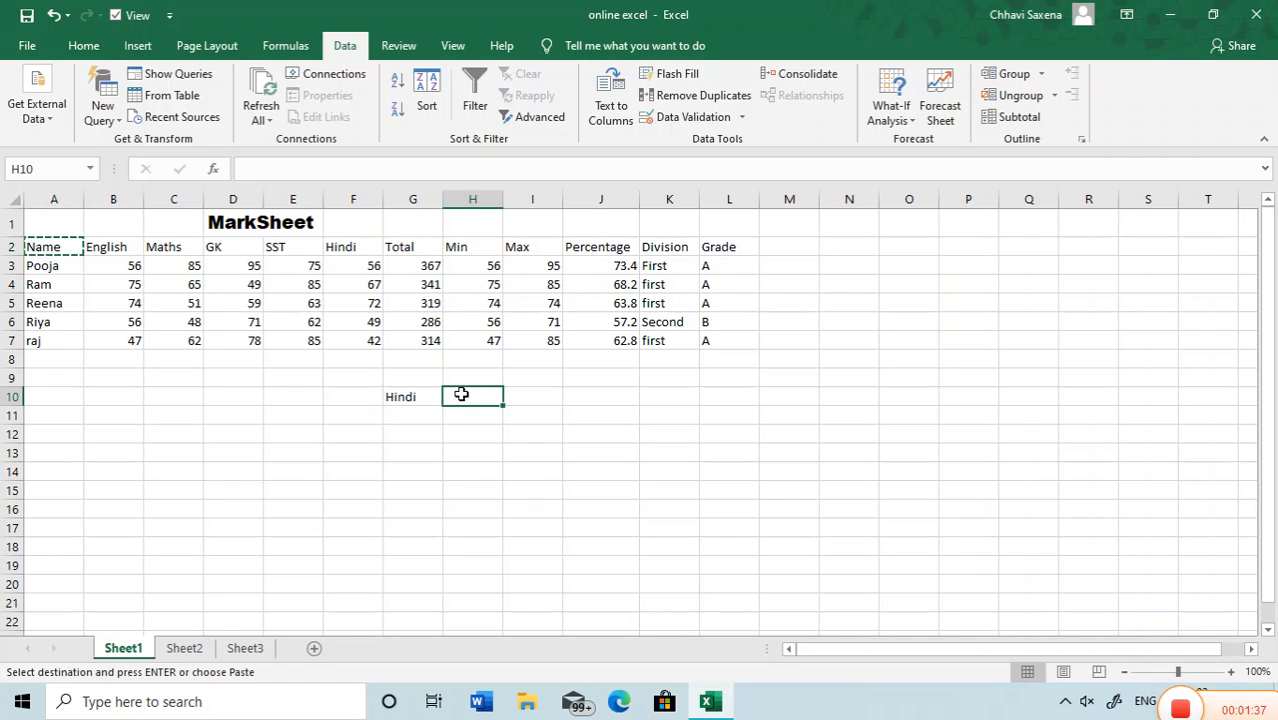
{"action": "key", "text": "ctrl+v"}
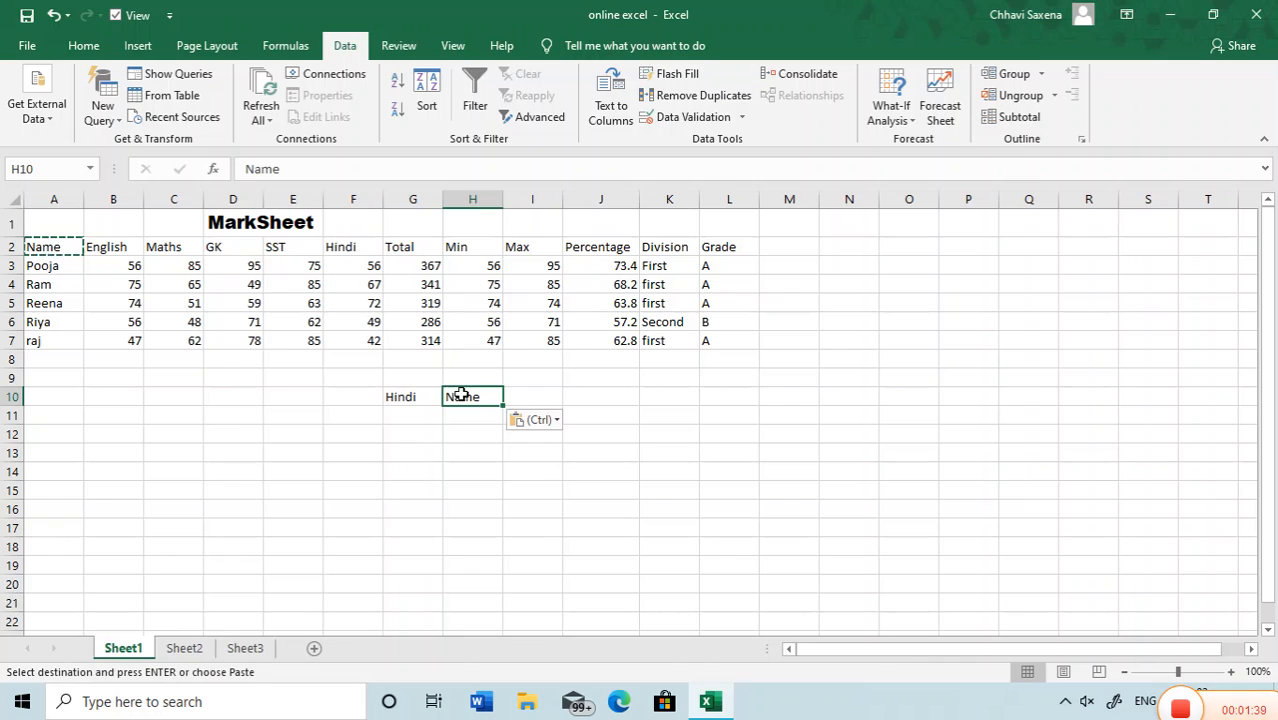
{"action": "left_click", "coordinate": [520, 397]}
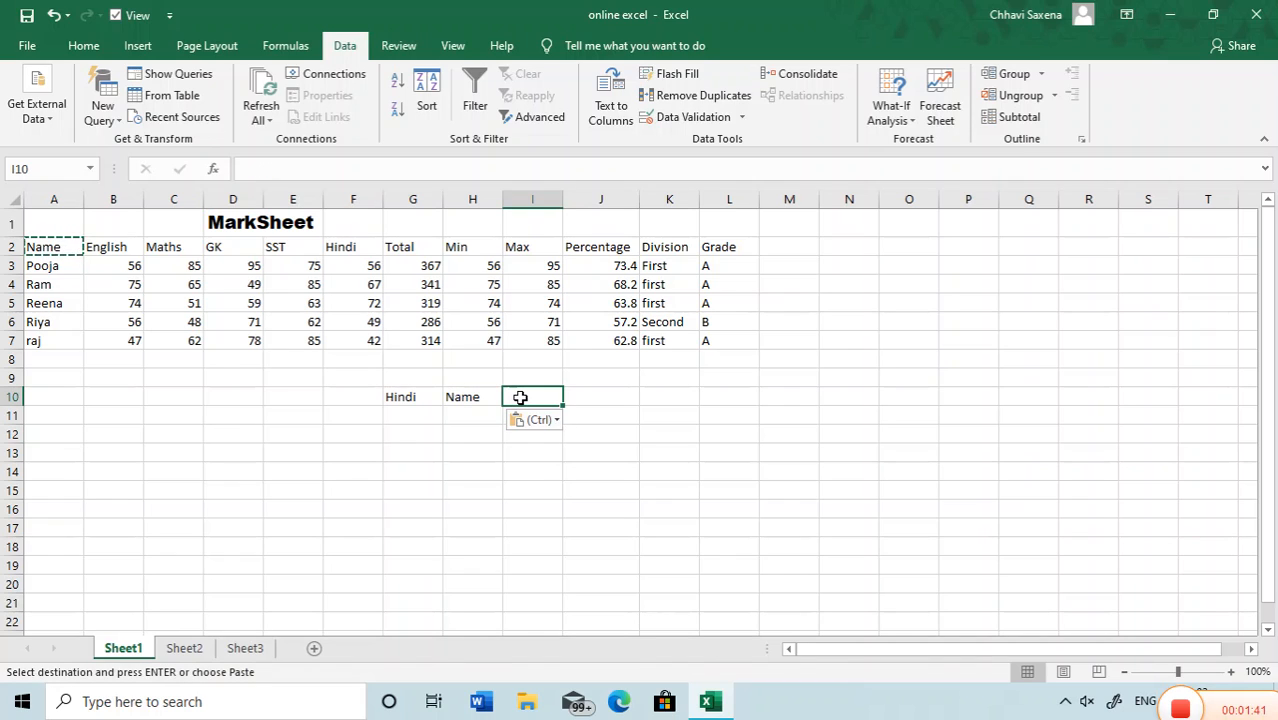
{"action": "type", "text": "HIndi"}
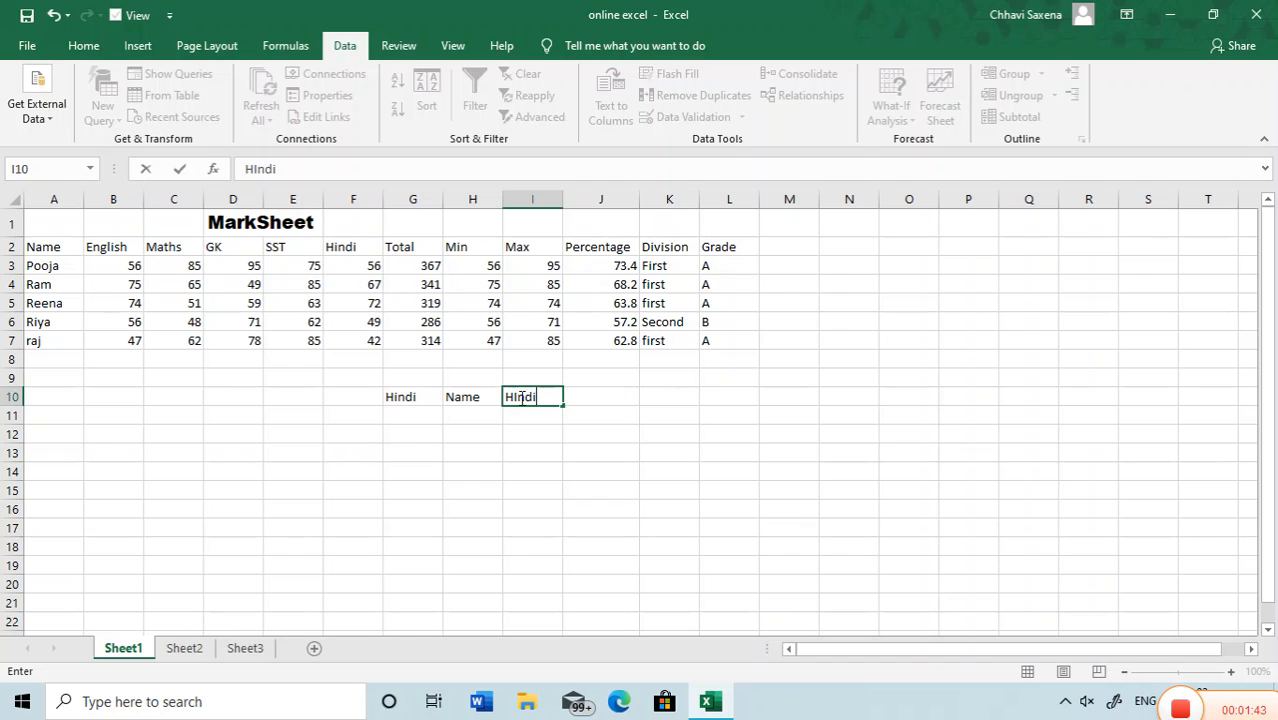
Enter the criterion >55 under the Hindi criteria header in cell G11
{"action": "left_click", "coordinate": [417, 414]}
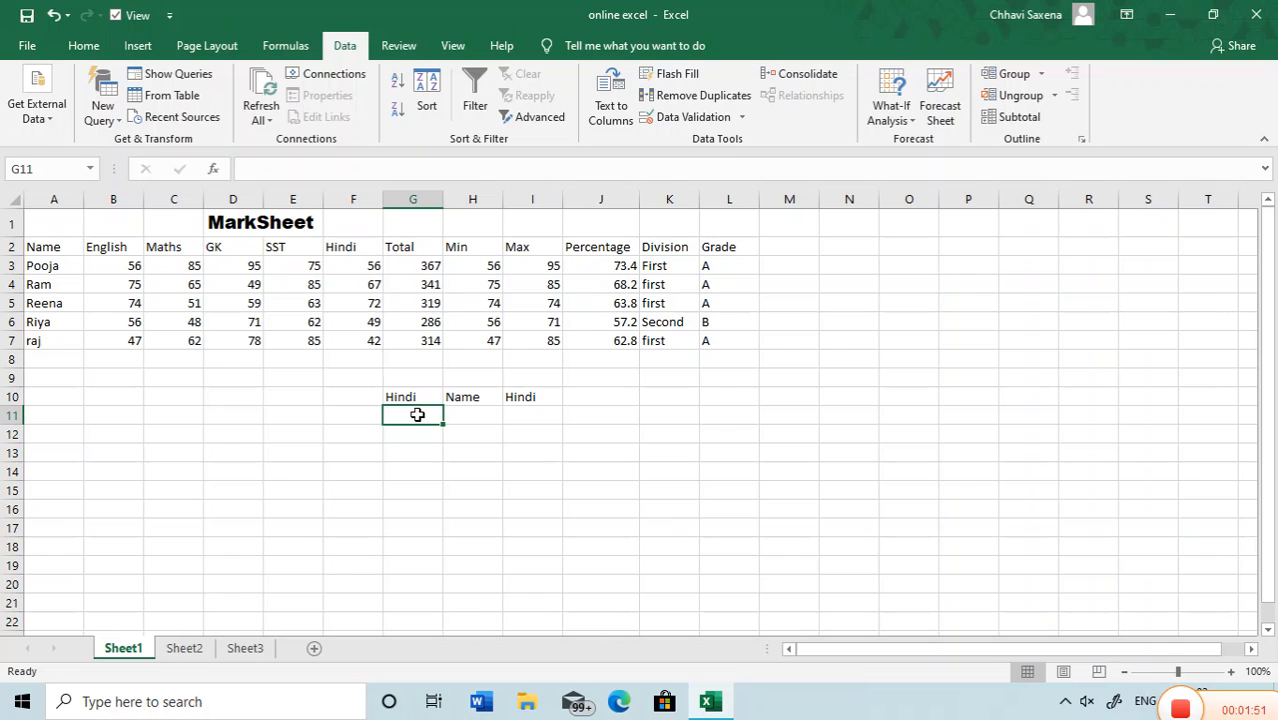
{"action": "type", "text": ">"}
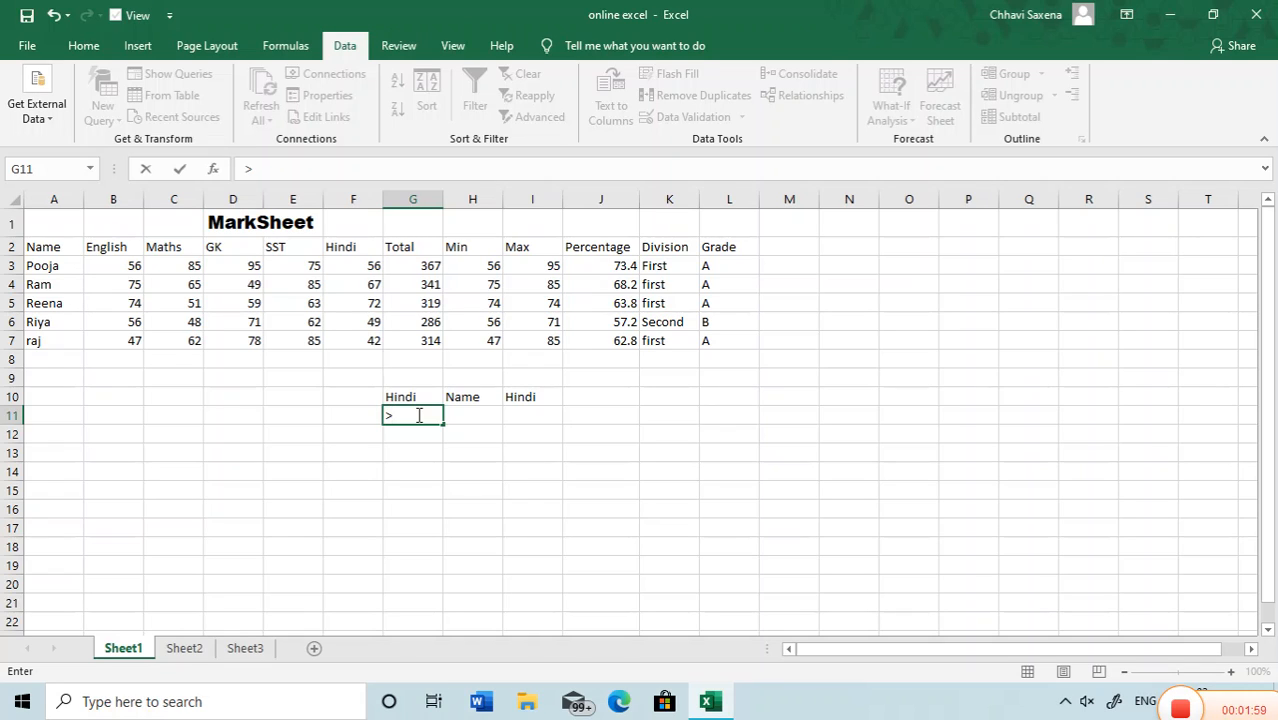
{"action": "type", "text": "55"}
{"action": "left_click", "coordinate": [684, 440]}
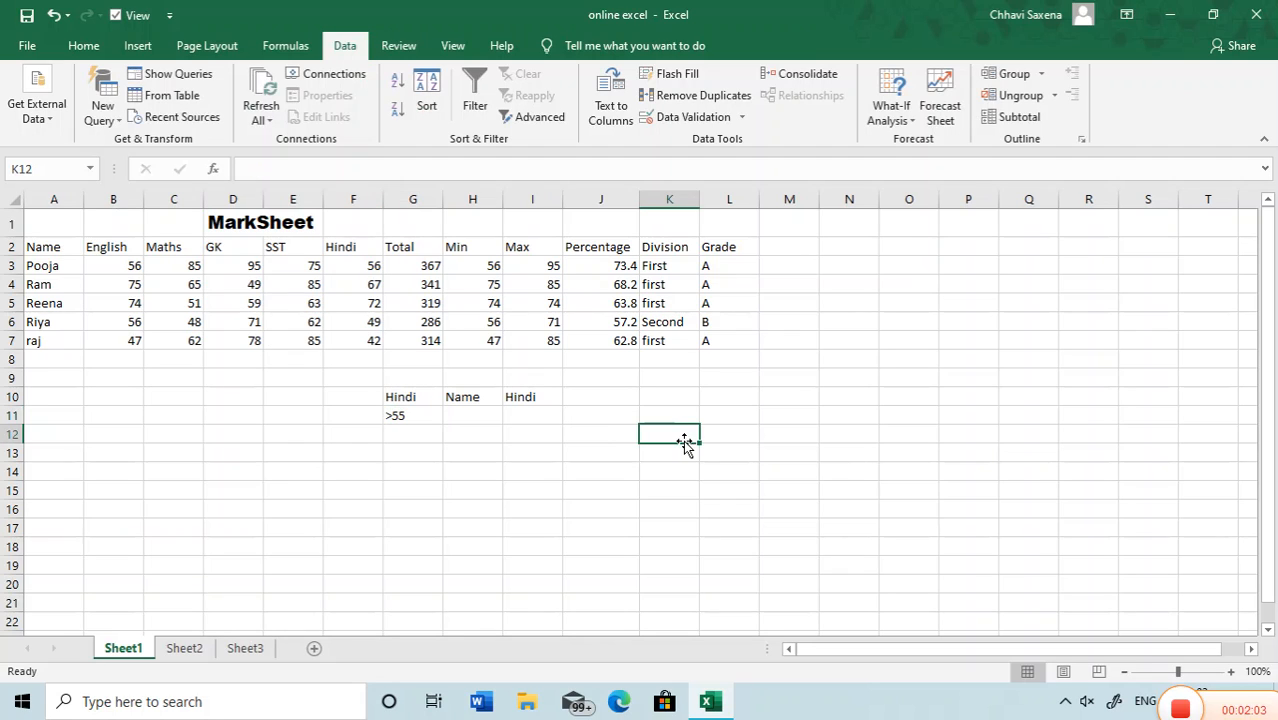
Start an Advanced Filter with the whole marksheet table, A2:L7, as its list range
{"action": "left_click", "coordinate": [533, 125]}
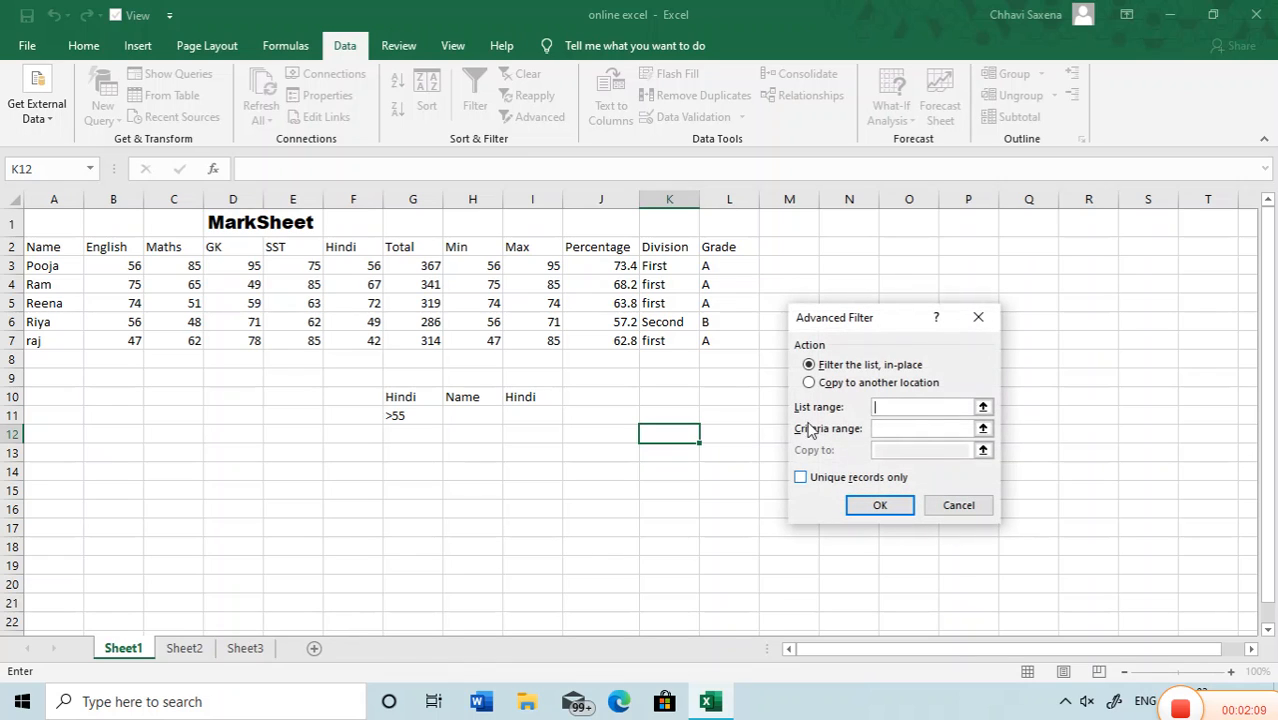
{"action": "left_click", "coordinate": [43, 244]}
{"action": "key", "text": "shift+Down"}
{"action": "key", "text": "shift+Down"}
{"action": "key", "text": "shift+Down"}
{"action": "key", "text": "shift+Down"}
{"action": "key", "text": "shift+Down"}
{"action": "key", "text": "shift+Right"}
{"action": "key", "text": "shift+Right"}
{"action": "key", "text": "shift+Right"}
{"action": "key", "text": "shift+Right"}
{"action": "key", "text": "shift+Right"}
{"action": "key", "text": "shift+Right"}
{"action": "key", "text": "shift+Right"}
{"action": "key", "text": "shift+Right"}
{"action": "key", "text": "shift+Right"}
{"action": "key", "text": "shift+Right"}
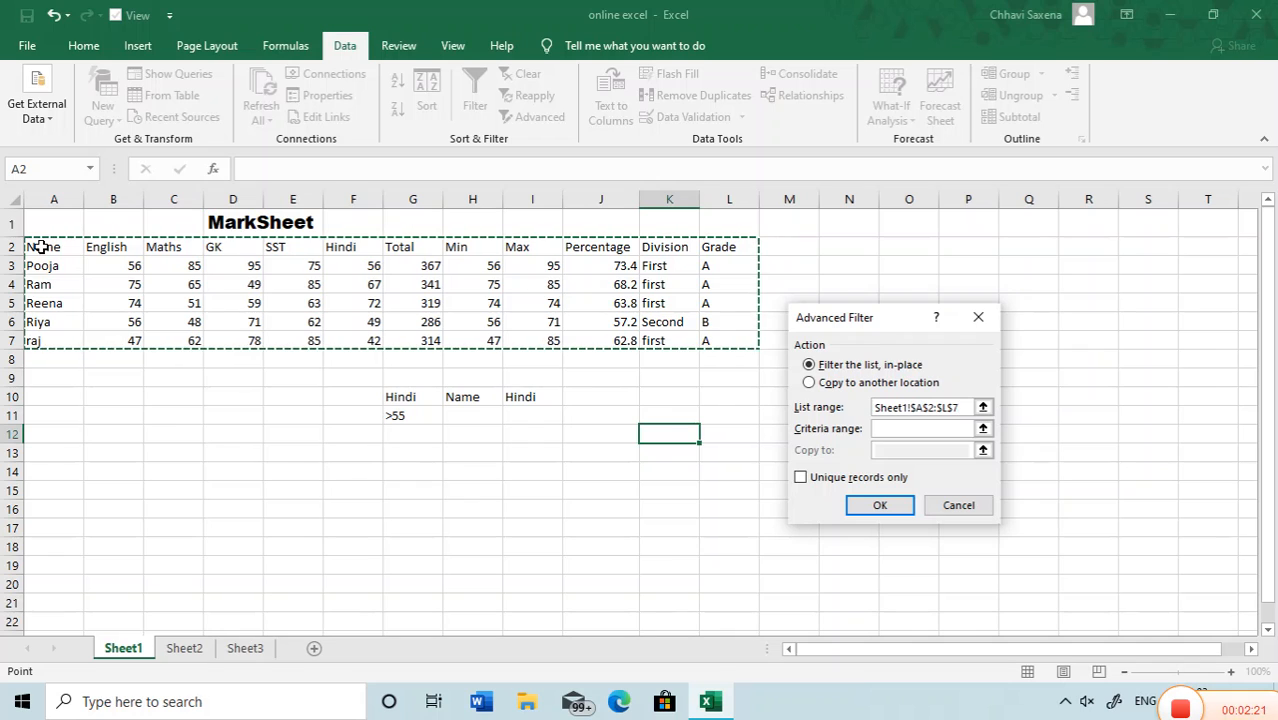
Set the Advanced Filter's criteria range to G10:G11
{"action": "left_click", "coordinate": [898, 430]}
{"action": "left_click", "coordinate": [405, 395]}
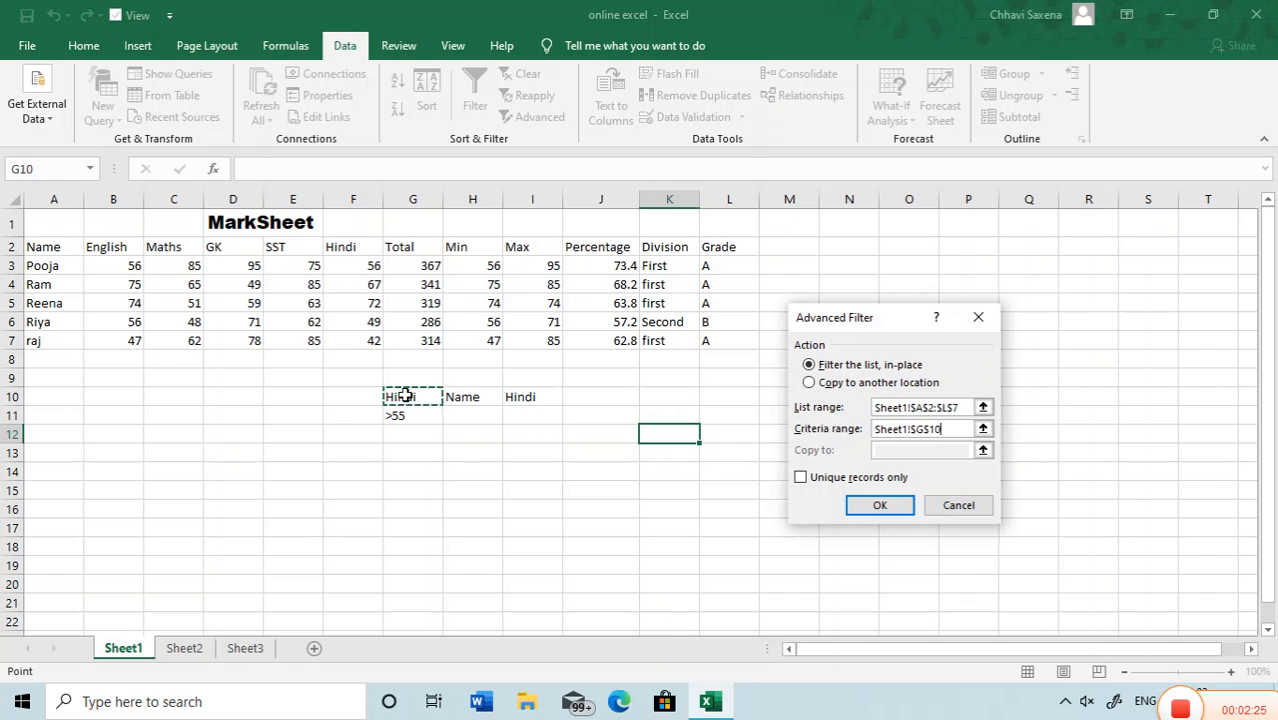
{"action": "key", "text": "shift+Down"}
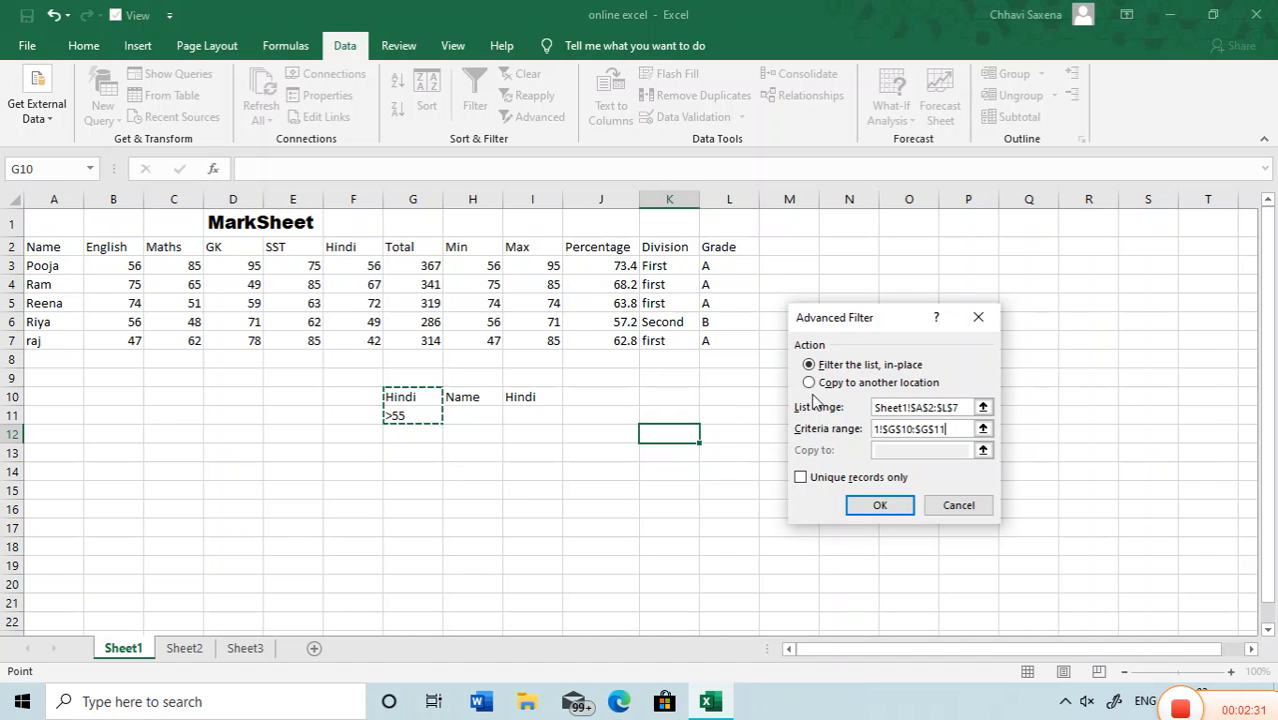
Set the filter to copy to another location, H10:I15, and run it
{"action": "left_click", "coordinate": [910, 386]}
{"action": "left_click", "coordinate": [889, 450]}
{"action": "left_click", "coordinate": [455, 397]}
{"action": "key", "text": "shift+Up"}
{"action": "key", "text": "shift+Right"}
{"action": "key", "text": "shift+Down"}
{"action": "key", "text": "shift+Down"}
{"action": "key", "text": "shift+Down"}
{"action": "key", "text": "shift+Down"}
{"action": "key", "text": "shift+Down"}
{"action": "left_click", "coordinate": [882, 509]}
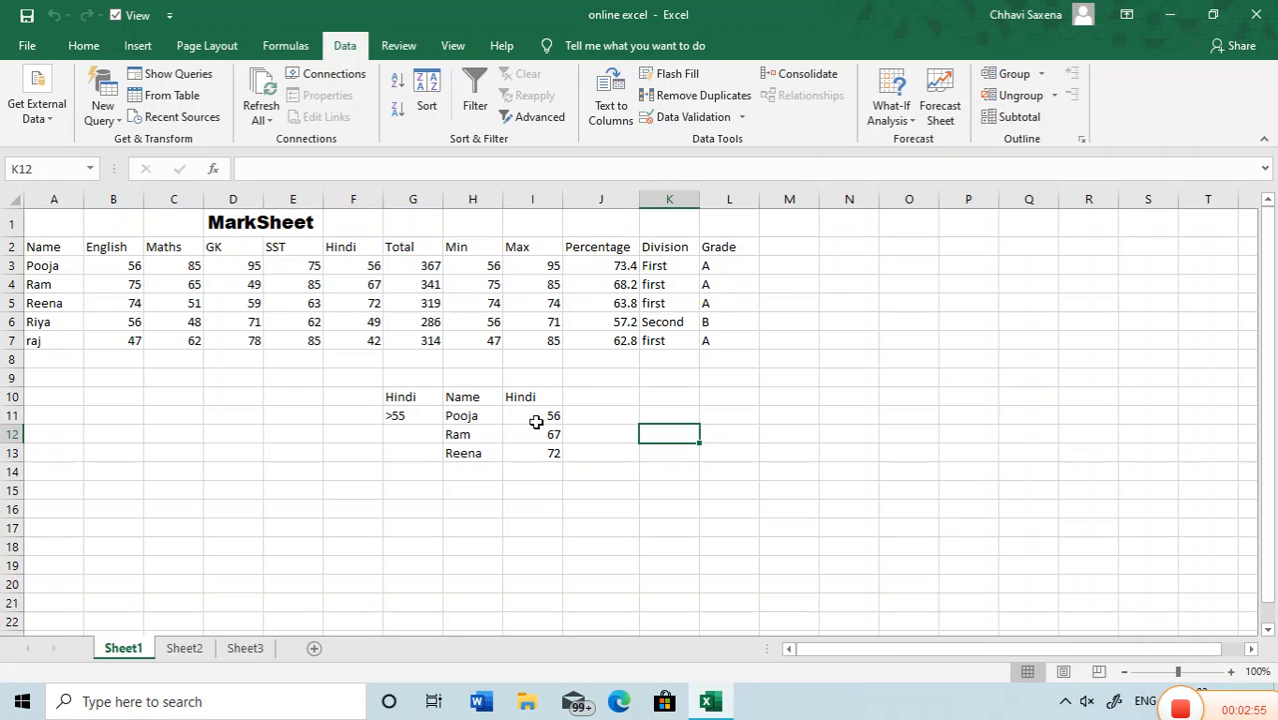
Enter the headers Maths, Name and Maths in cells A11, B11 and C11 for a second filter
{"action": "left_click", "coordinate": [593, 398]}
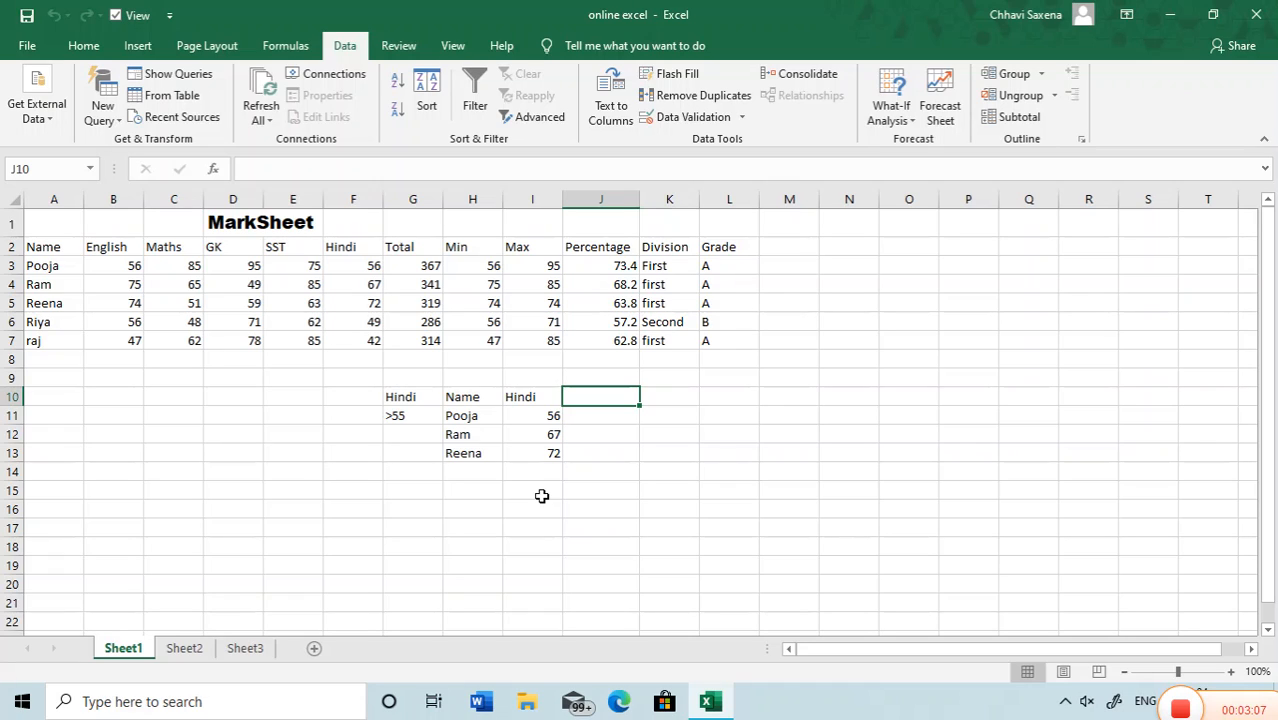
{"action": "left_click", "coordinate": [72, 447]}
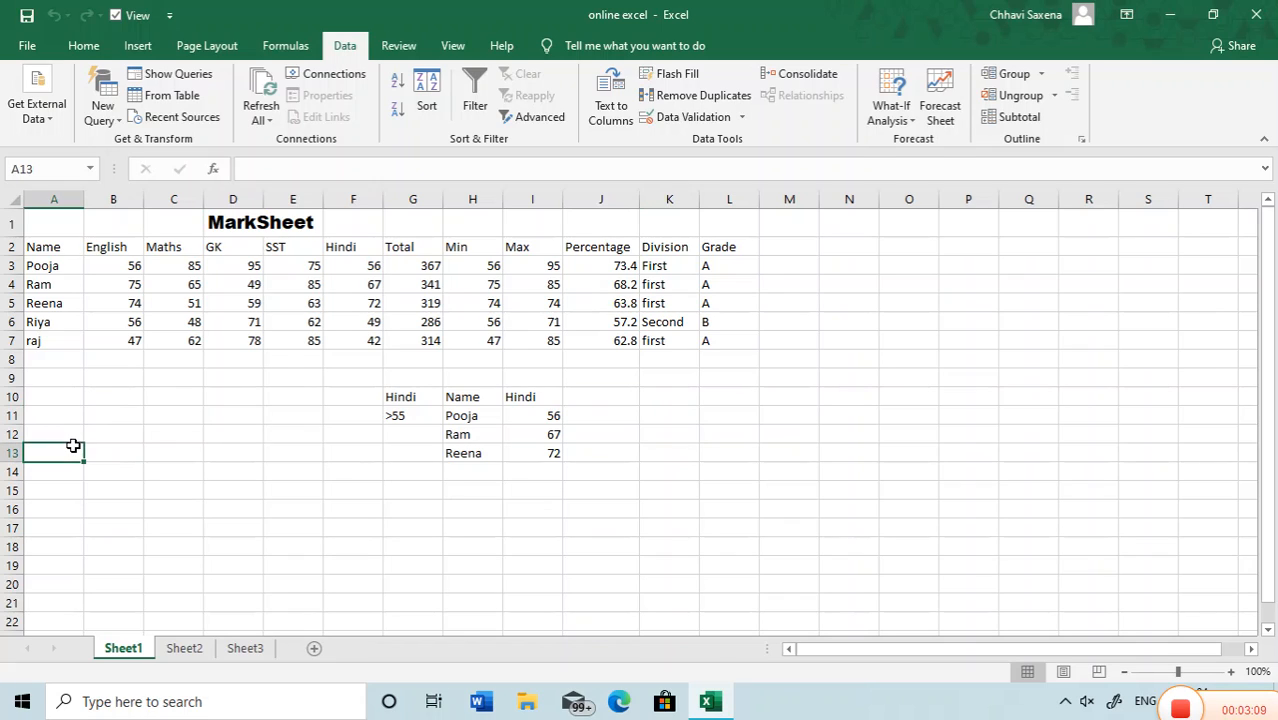
{"action": "left_click", "coordinate": [77, 415]}
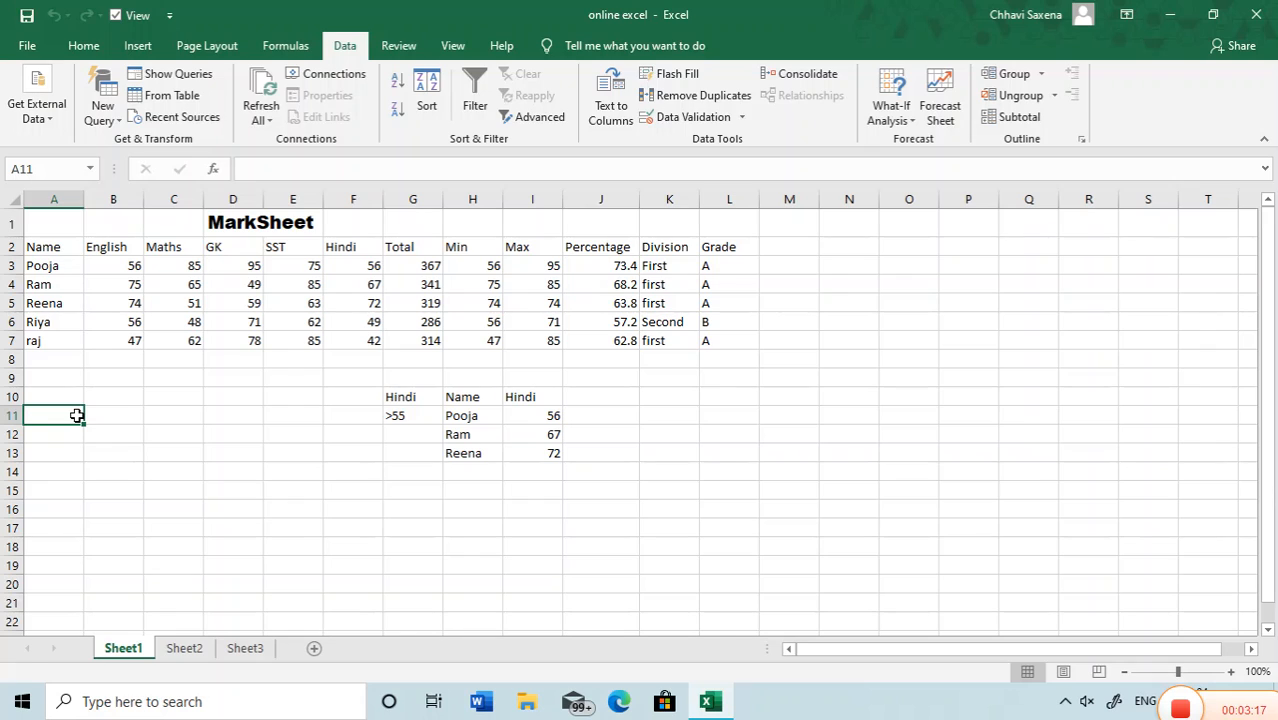
{"action": "type", "text": "Maths"}
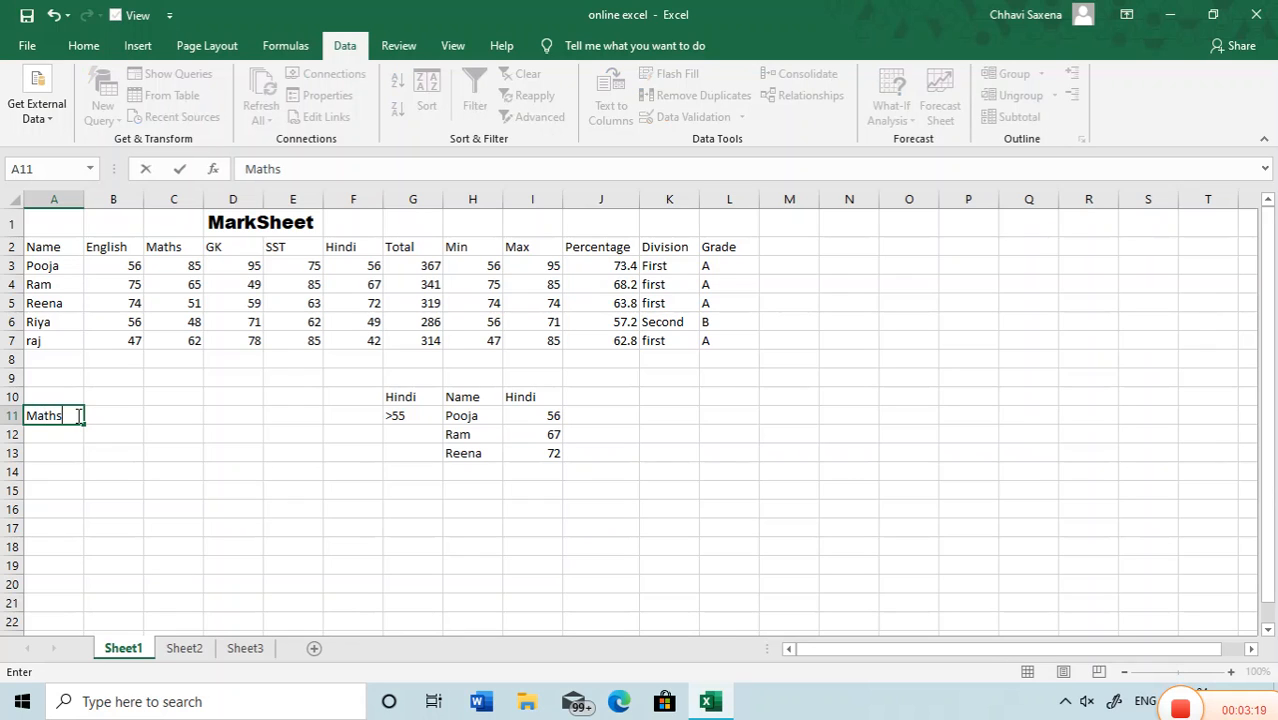
{"action": "key", "text": "Tab"}
{"action": "type", "text": "NAME"}
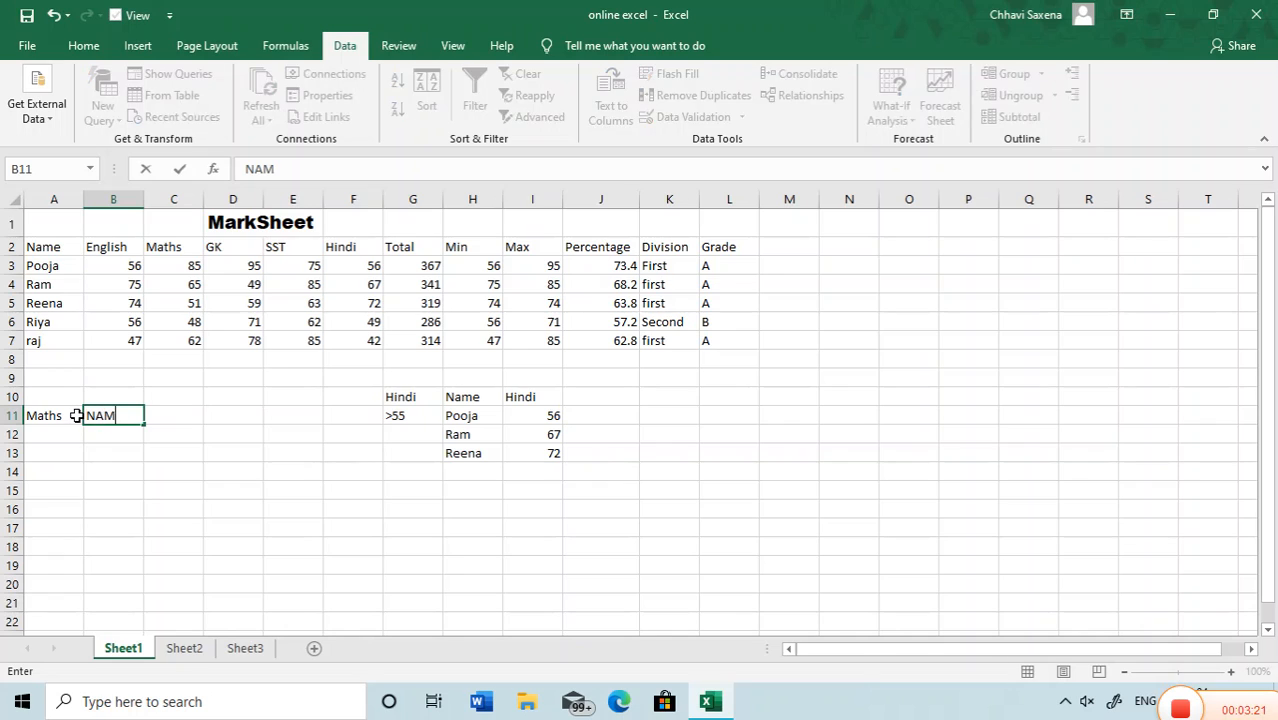
{"action": "key", "text": "BackSpace"}
{"action": "key", "text": "BackSpace"}
{"action": "key", "text": "BackSpace"}
{"action": "type", "text": "ame"}
{"action": "key", "text": "Tab"}
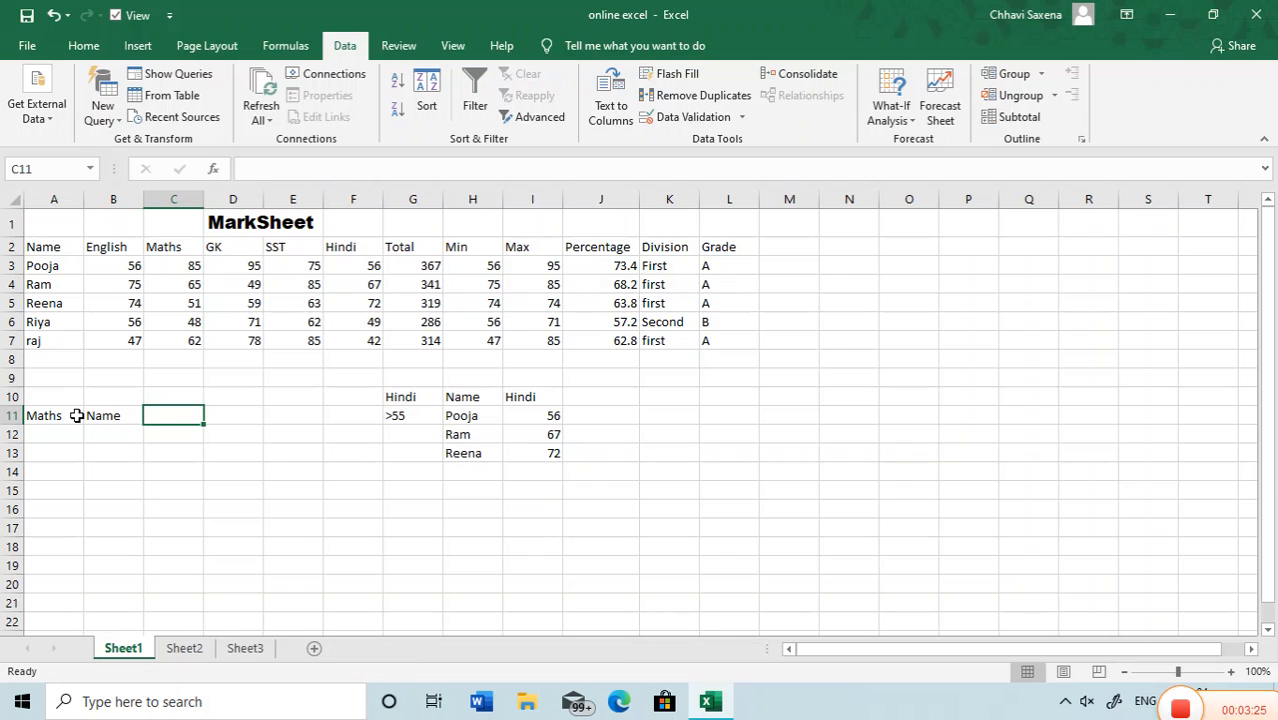
{"action": "type", "text": "Maths"}
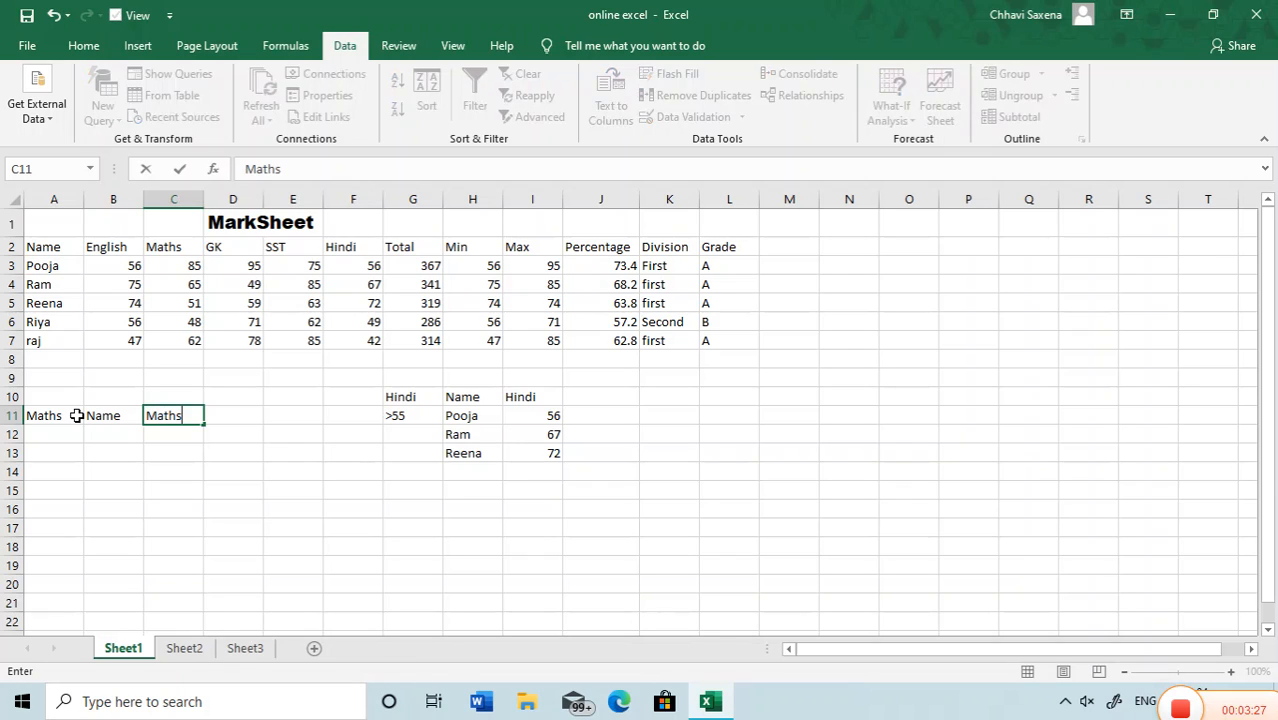
Copy the Total header from the marksheet into cell D11
{"action": "left_click", "coordinate": [215, 414]}
{"action": "left_click", "coordinate": [412, 248]}
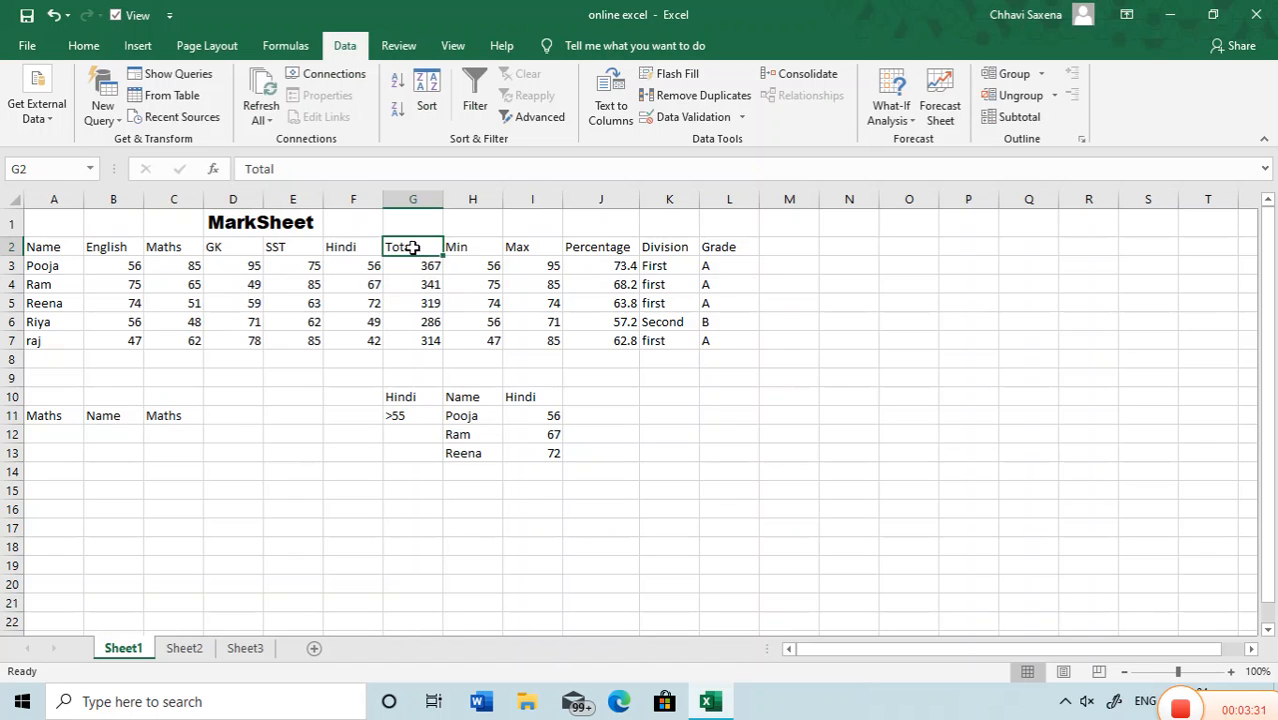
{"action": "key", "text": "ctrl+c"}
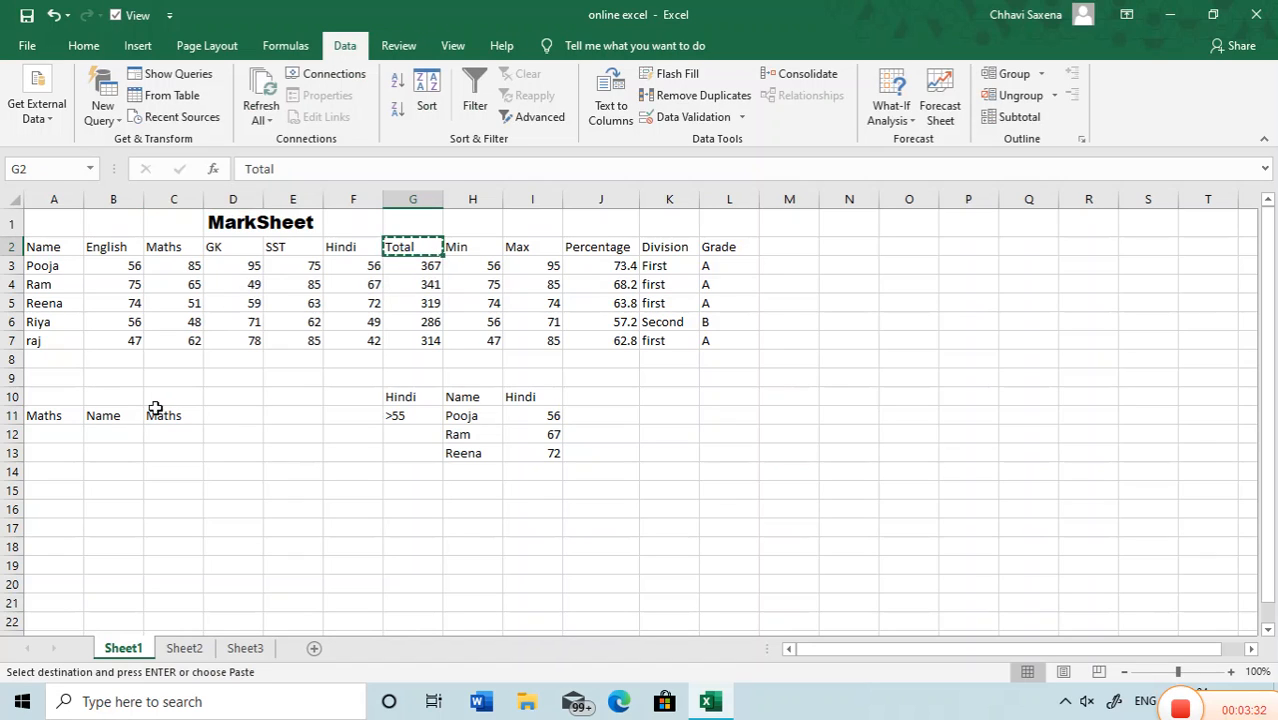
{"action": "left_click", "coordinate": [225, 418]}
{"action": "key", "text": "ctrl+v"}
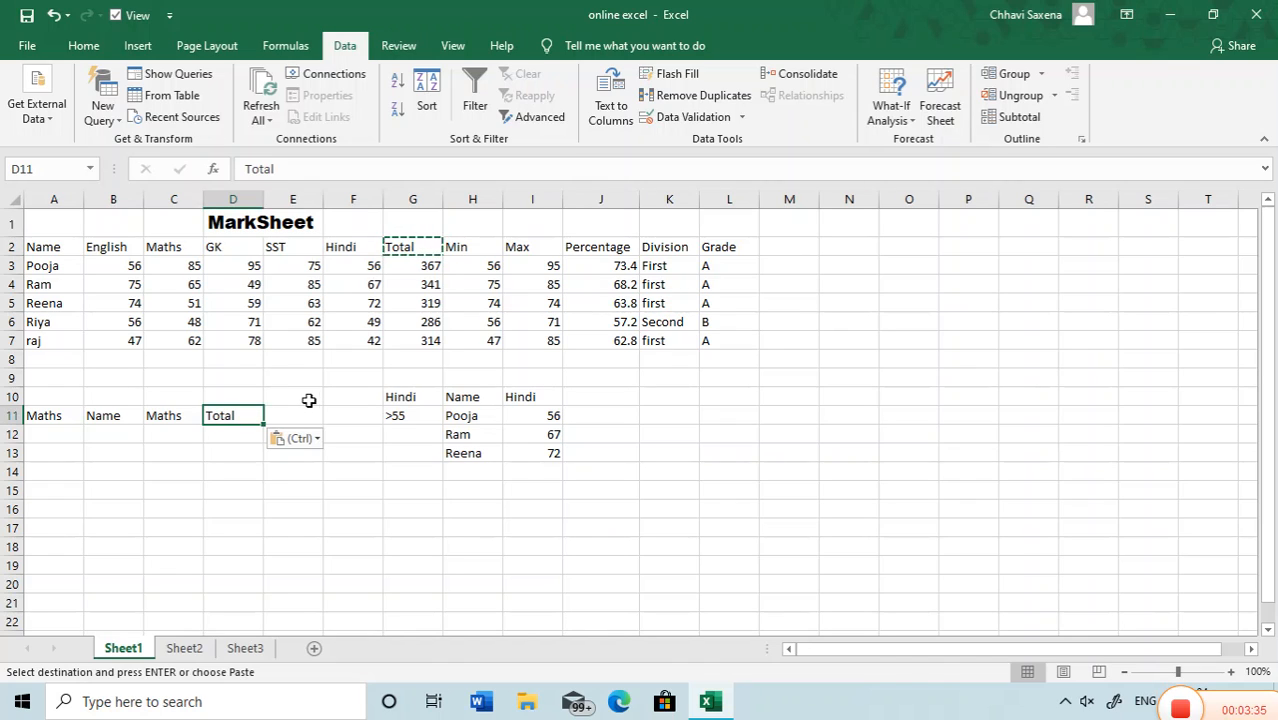
Copy the marksheet's Min header into cell E11 and its Percentage header into cell F11
{"action": "left_click", "coordinate": [466, 249]}
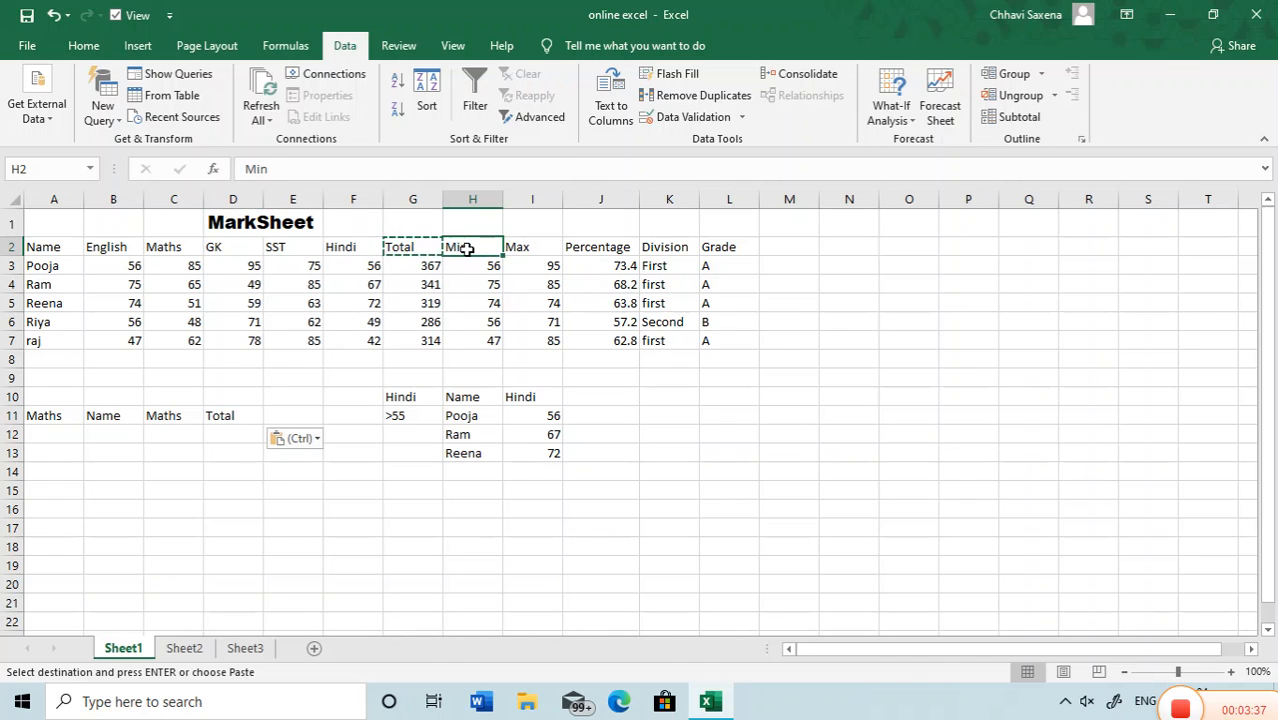
{"action": "key", "text": "ctrl+c"}
{"action": "left_click", "coordinate": [286, 413]}
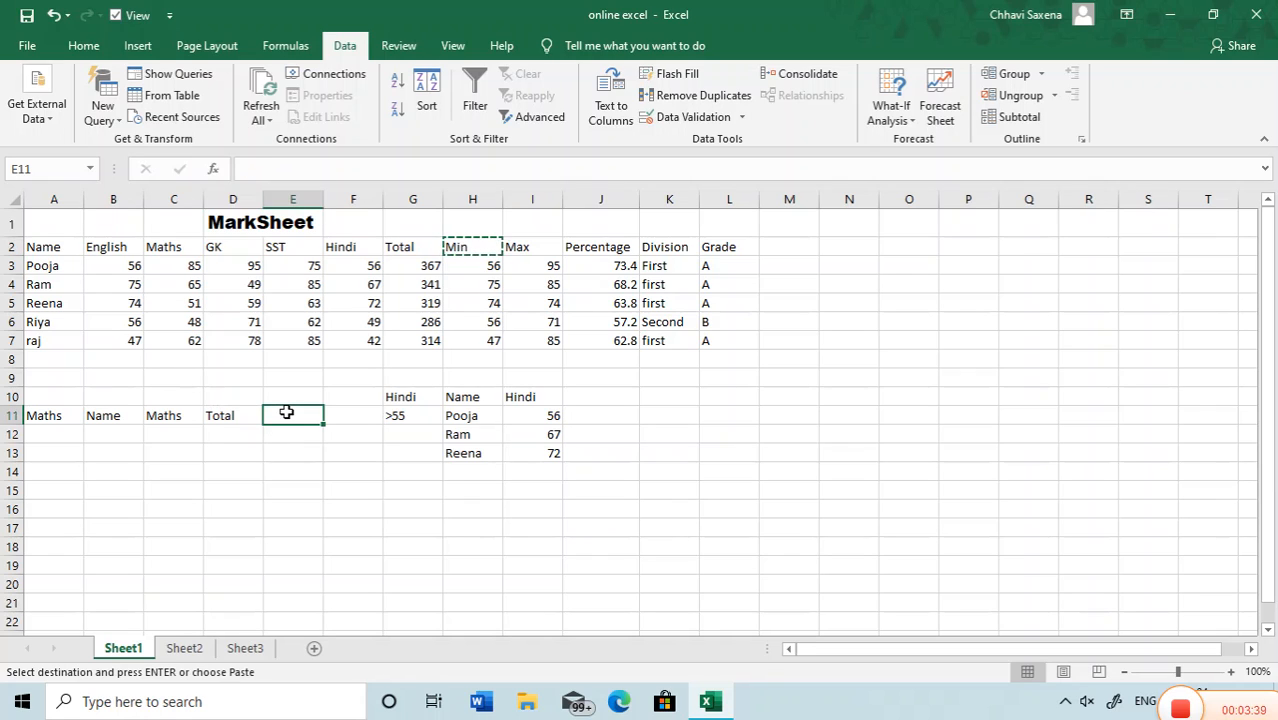
{"action": "key", "text": "ctrl+v"}
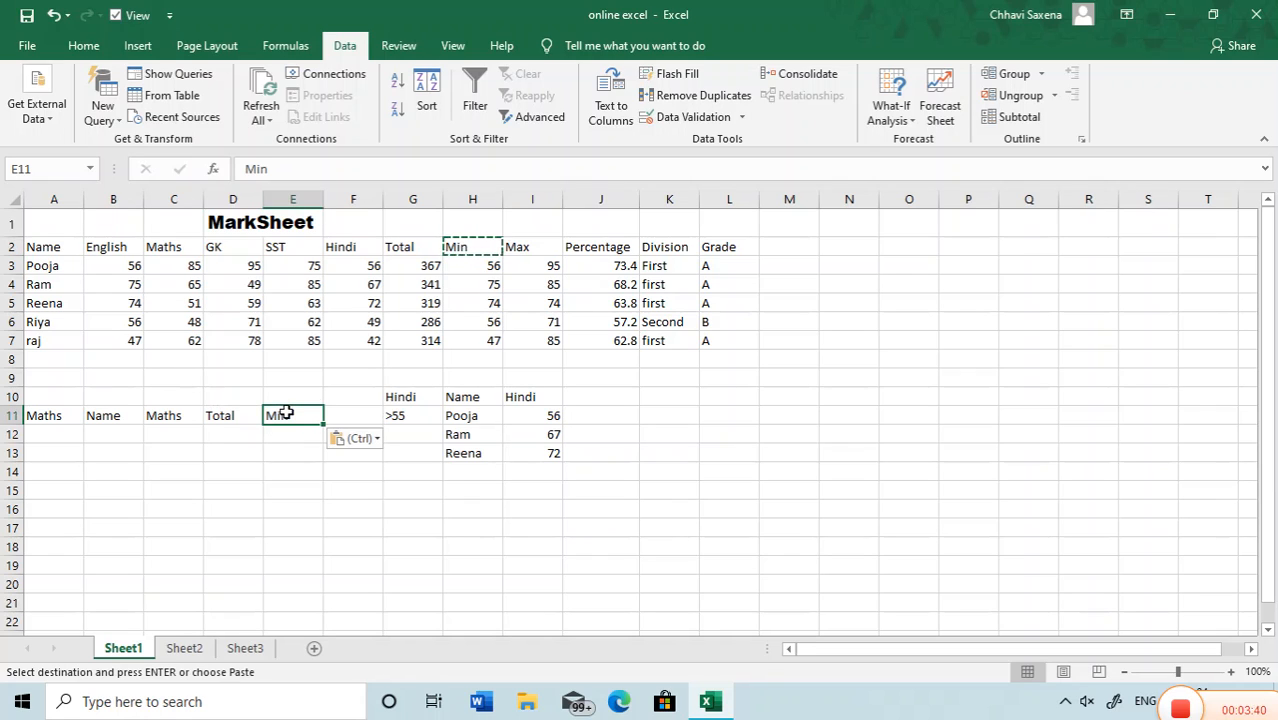
{"action": "left_click", "coordinate": [622, 247]}
{"action": "key", "text": "ctrl+c"}
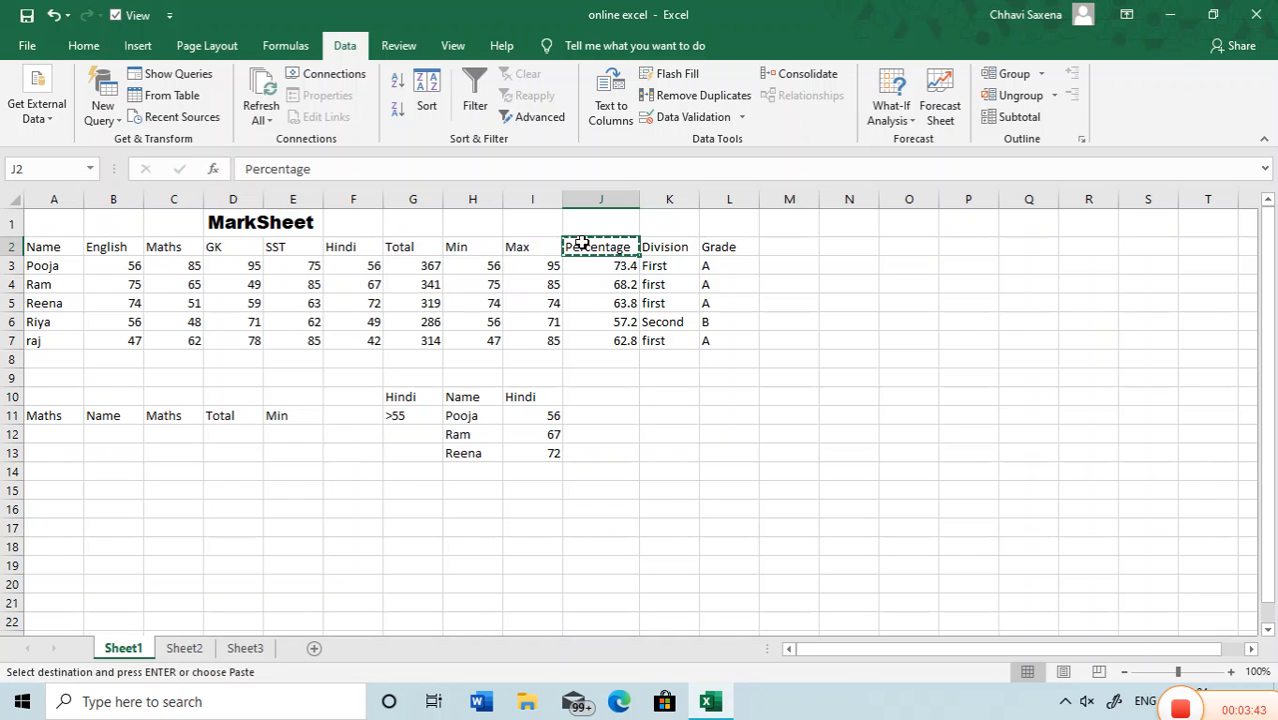
{"action": "left_click", "coordinate": [348, 413]}
{"action": "key", "text": "ctrl+v"}
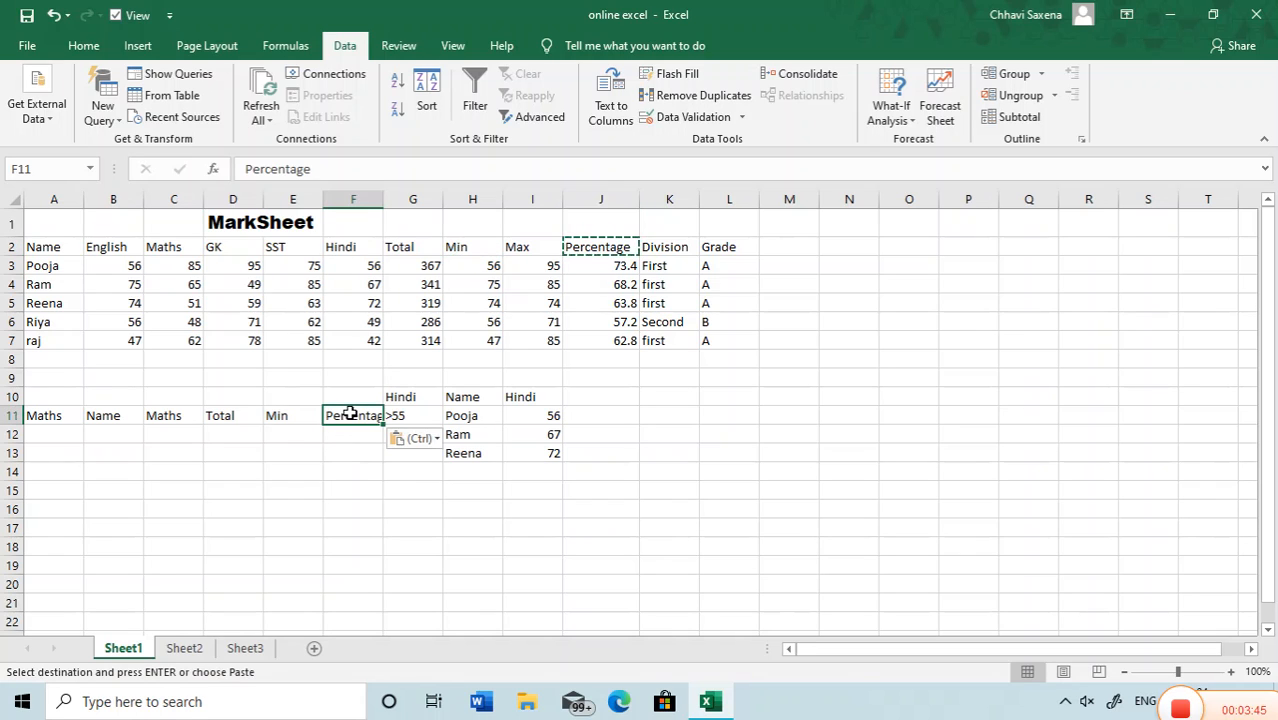
Enter the criterion >60 under the Maths criteria header in cell A12
{"action": "left_click", "coordinate": [53, 432]}
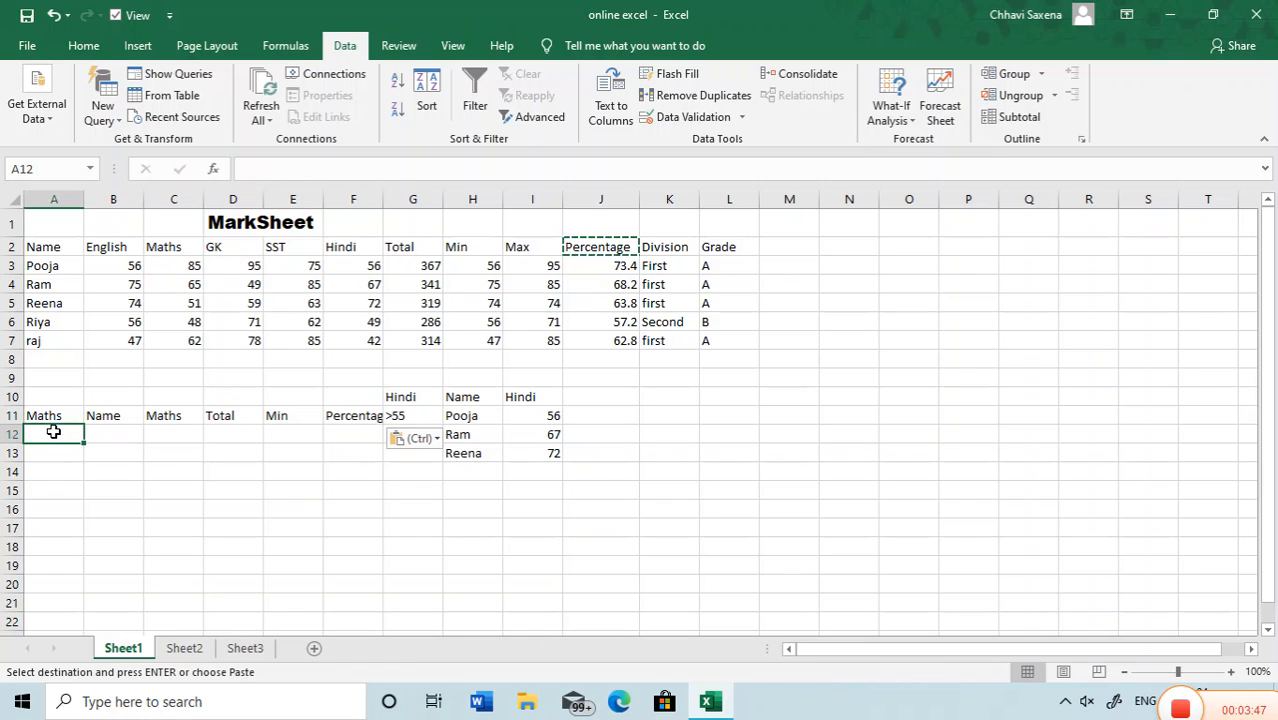
{"action": "type", "text": ">60"}
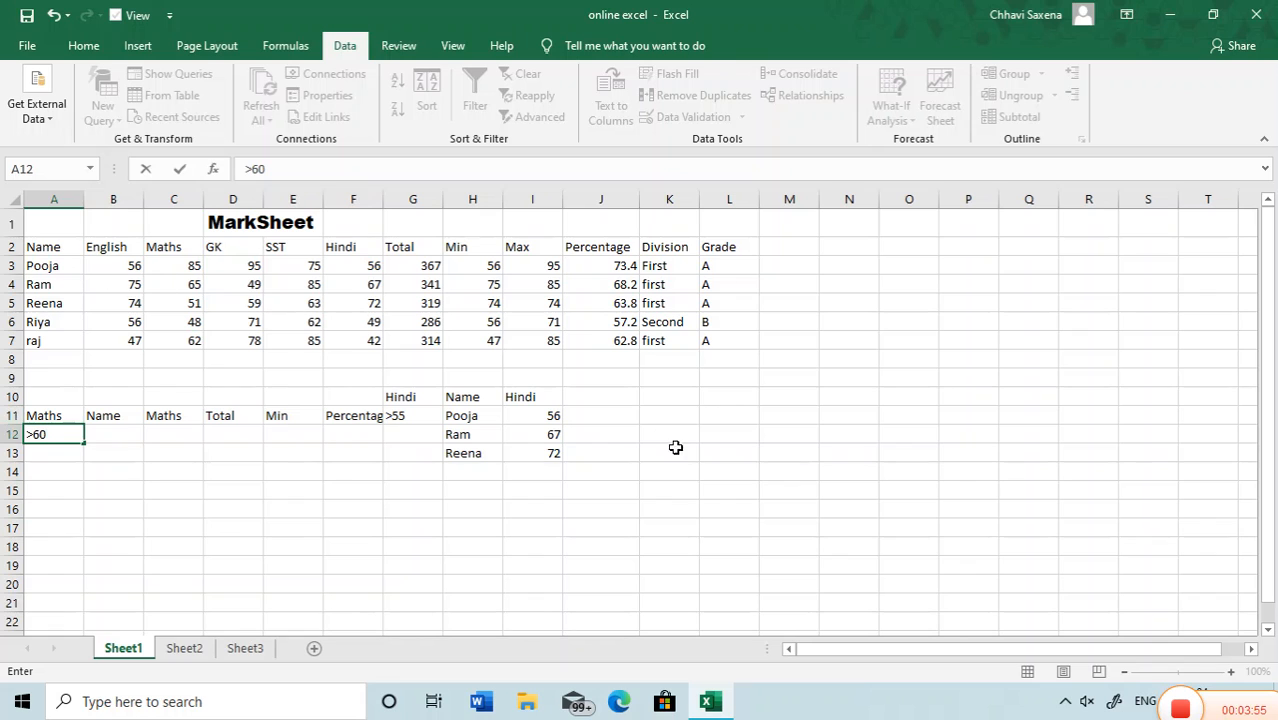
{"action": "left_click", "coordinate": [714, 467]}
Start a new Advanced Filter and reselect the marksheet range A2:L7 as its list range
{"action": "left_click", "coordinate": [524, 118]}
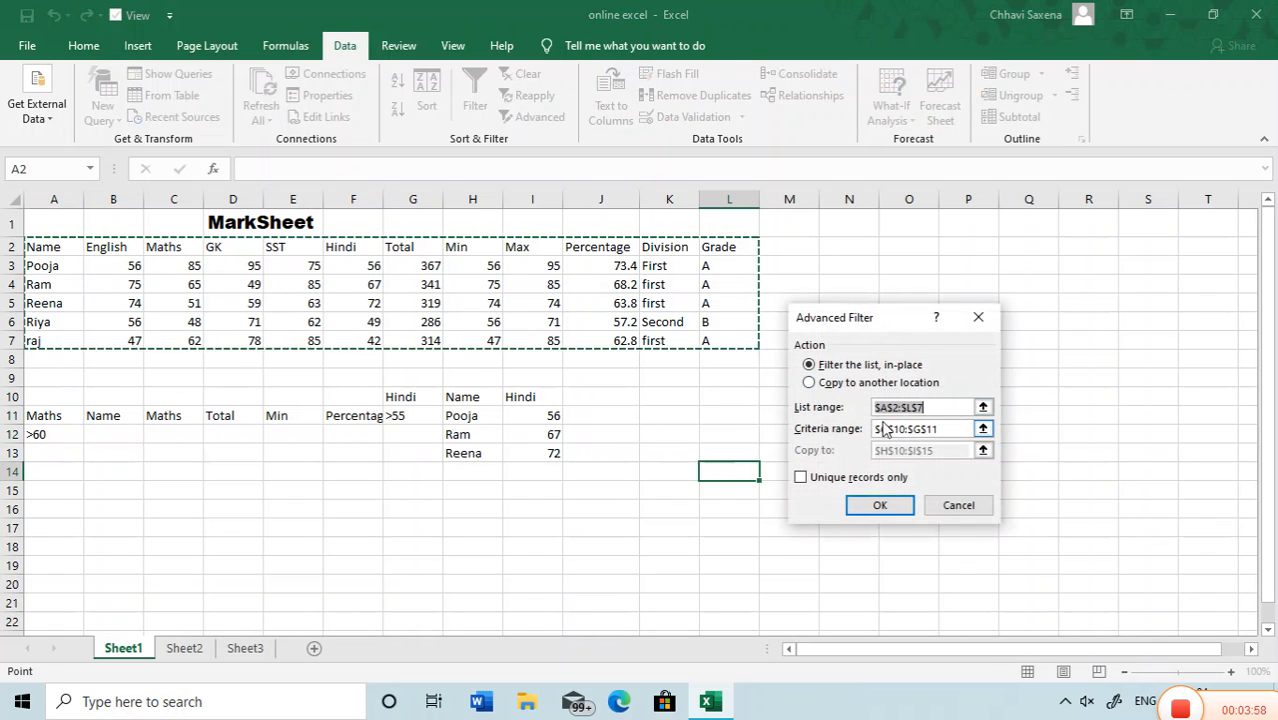
{"action": "left_click", "coordinate": [931, 406]}
{"action": "key", "text": "BackSpace"}
{"action": "key", "text": "BackSpace"}
{"action": "key", "text": "BackSpace"}
{"action": "key", "text": "BackSpace"}
{"action": "key", "text": "BackSpace"}
{"action": "key", "text": "BackSpace"}
{"action": "key", "text": "BackSpace"}
{"action": "key", "text": "BackSpace"}
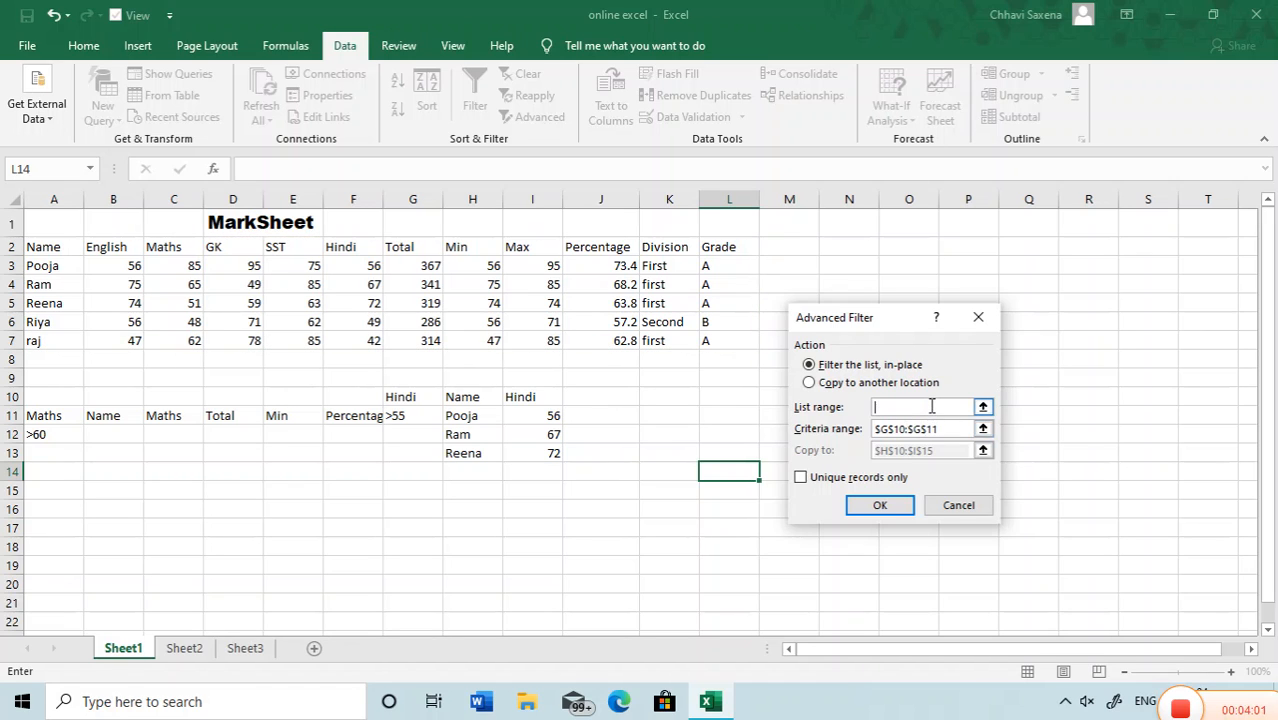
{"action": "left_click", "coordinate": [38, 244]}
{"action": "key", "text": "shift+Down"}
{"action": "key", "text": "shift+Down"}
{"action": "key", "text": "shift+Down"}
{"action": "key", "text": "shift+Down"}
{"action": "key", "text": "shift+Down"}
{"action": "key", "text": "shift+Right"}
{"action": "key", "text": "shift+Right"}
{"action": "key", "text": "shift+Right"}
{"action": "key", "text": "shift+Right"}
{"action": "key", "text": "shift+Right"}
{"action": "key", "text": "shift+Right"}
{"action": "key", "text": "shift+Right"}
{"action": "key", "text": "shift+Right"}
{"action": "key", "text": "shift+Right"}
{"action": "key", "text": "shift+Right"}
{"action": "key", "text": "shift+Right"}
{"action": "key", "text": "shift+Right"}
{"action": "key", "text": "shift+Right"}
{"action": "key", "text": "shift+Right"}
{"action": "key", "text": "shift+Right"}
{"action": "key", "text": "shift+Right"}
{"action": "key", "text": "shift+Right"}
{"action": "key", "text": "shift+Left"}
{"action": "key", "text": "shift+Left"}
{"action": "key", "text": "shift+Left"}
{"action": "key", "text": "shift+Left"}
{"action": "key", "text": "shift+Left"}
{"action": "key", "text": "shift+Left"}
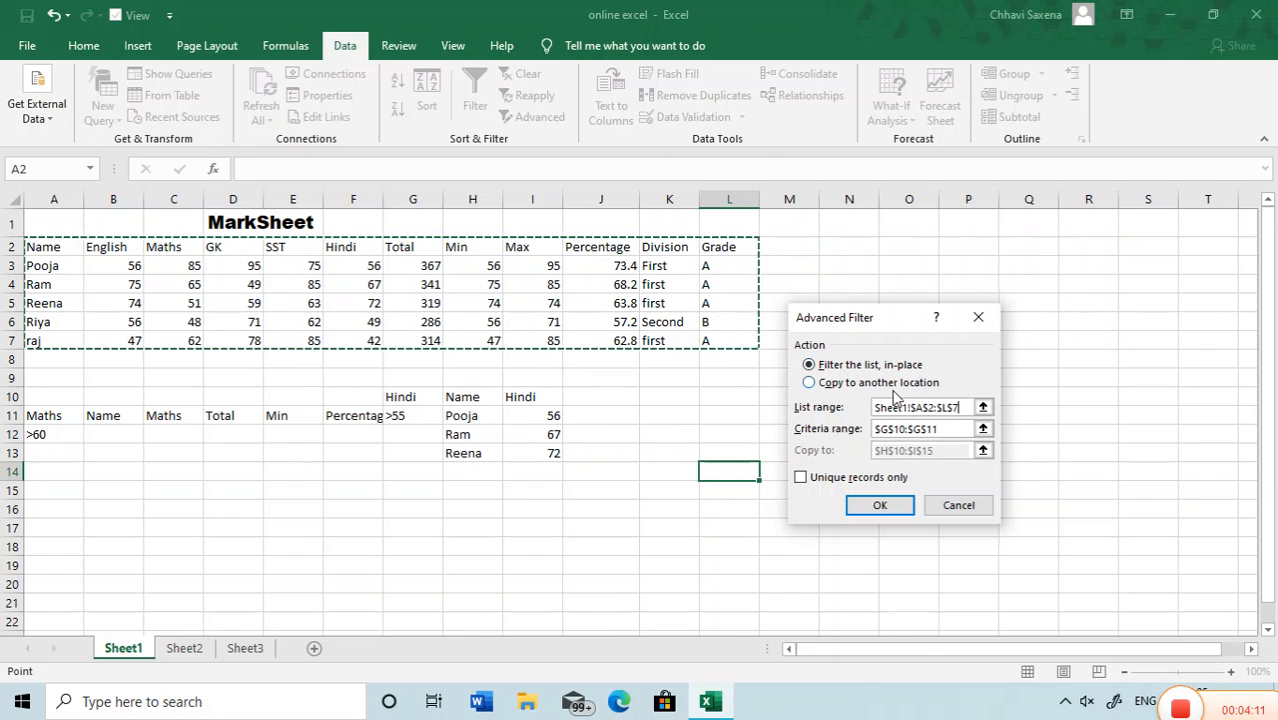
Replace the Advanced Filter's criteria range with the Maths criteria cells A11:A12
{"action": "left_click", "coordinate": [934, 429]}
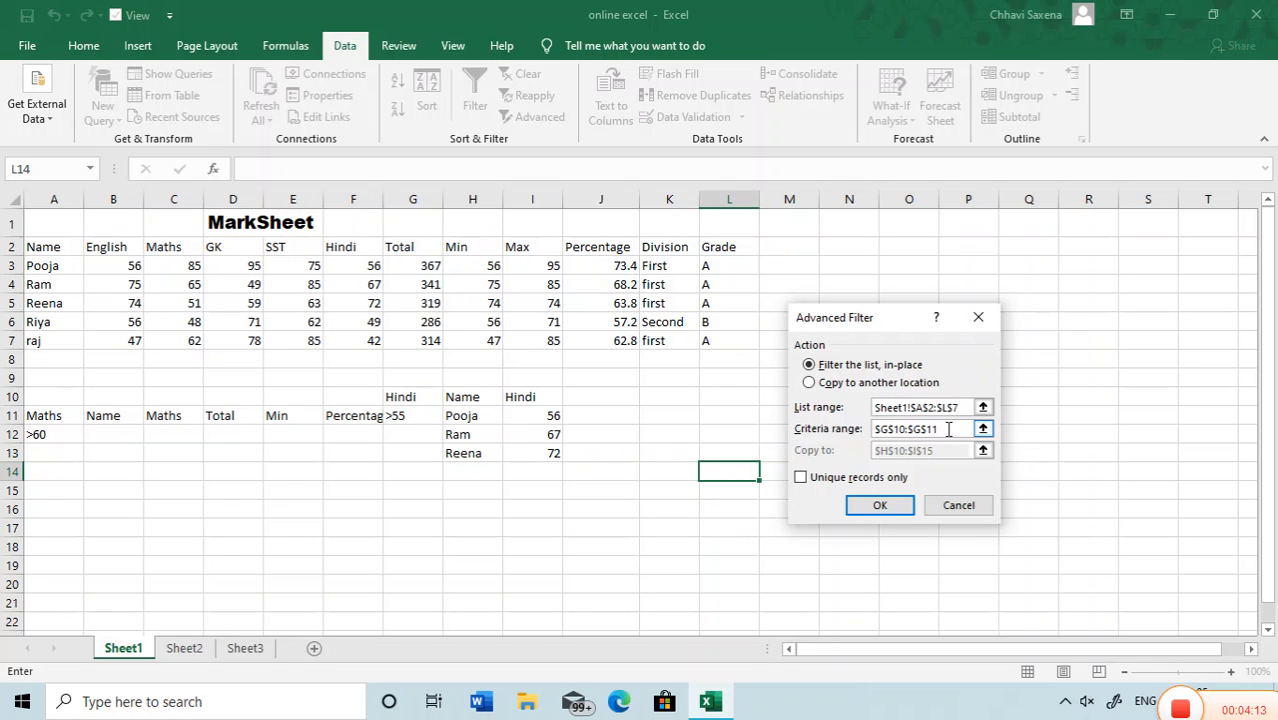
{"action": "key", "text": "BackSpace"}
{"action": "key", "text": "BackSpace"}
{"action": "key", "text": "BackSpace"}
{"action": "key", "text": "BackSpace"}
{"action": "key", "text": "BackSpace"}
{"action": "key", "text": "BackSpace"}
{"action": "key", "text": "BackSpace"}
{"action": "key", "text": "BackSpace"}
{"action": "key", "text": "BackSpace"}
{"action": "key", "text": "BackSpace"}
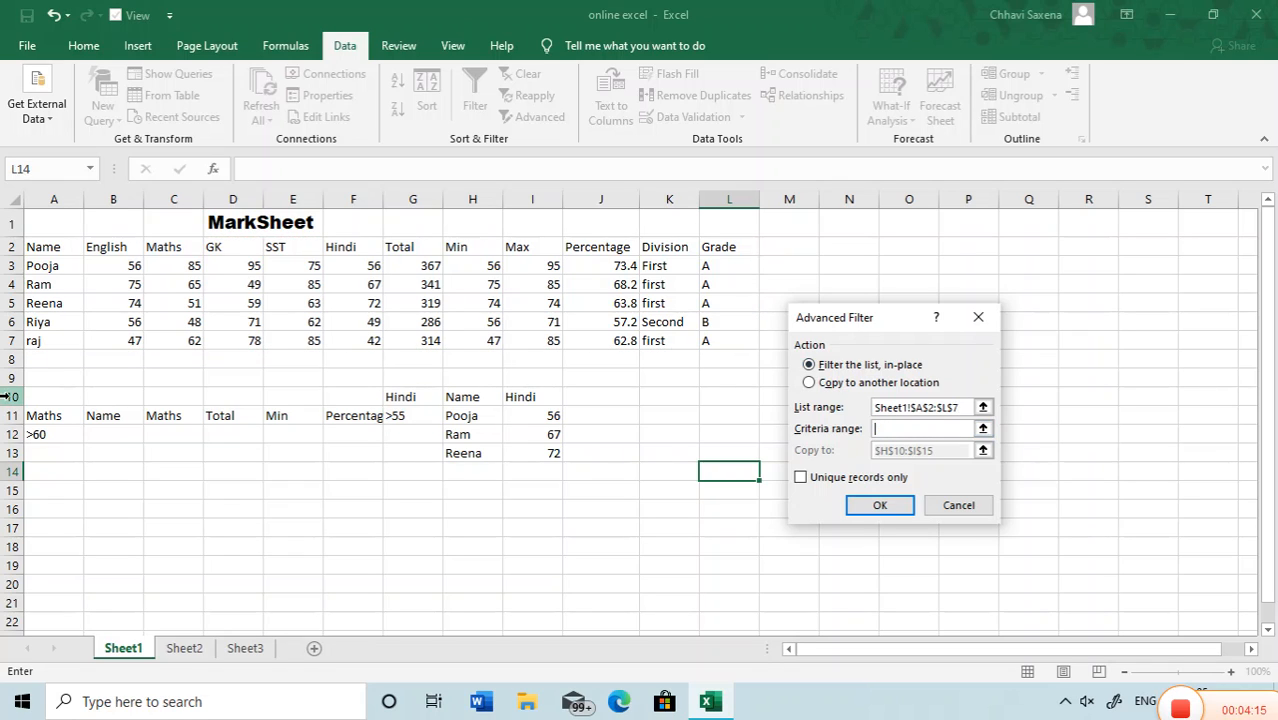
{"action": "left_click", "coordinate": [42, 413]}
{"action": "key", "text": "shift+Down"}
{"action": "key", "text": "shift+Down"}
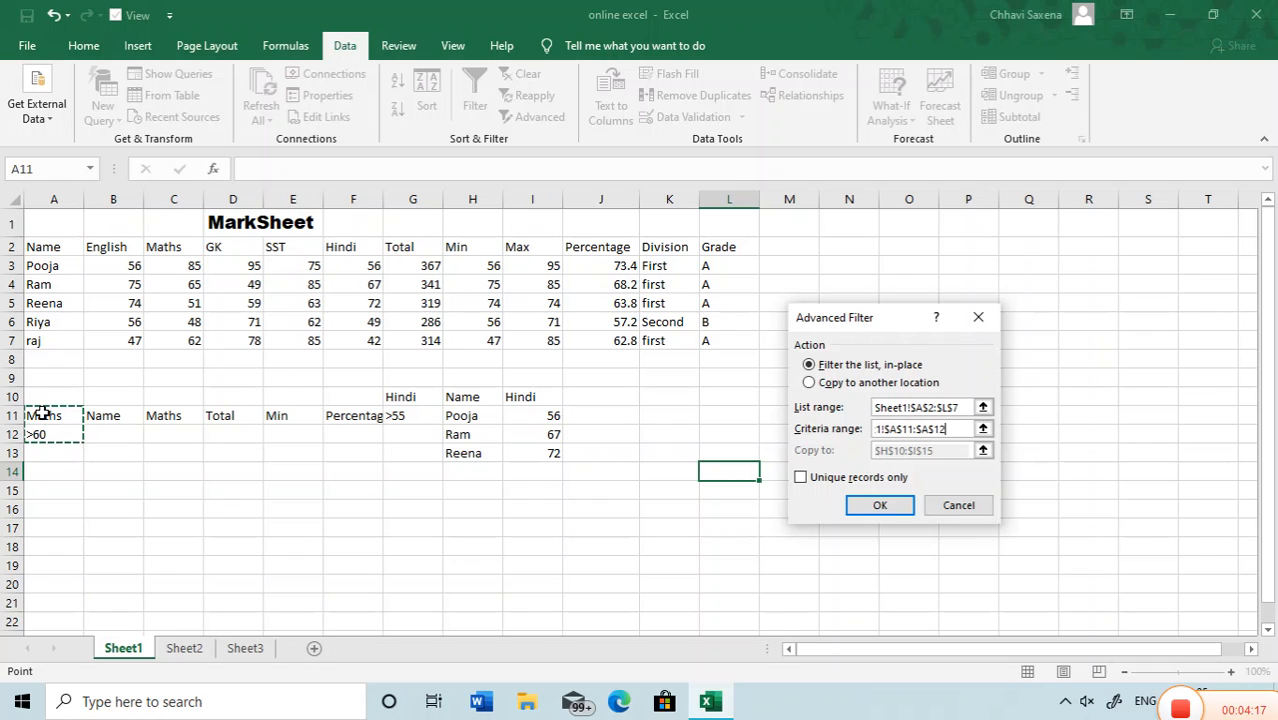
{"action": "key", "text": "shift+Up"}
Try to copy the filtered rows to another location, using B11:F17 as the copy-to range, and run the filter
{"action": "left_click", "coordinate": [845, 382]}
{"action": "left_click", "coordinate": [935, 450]}
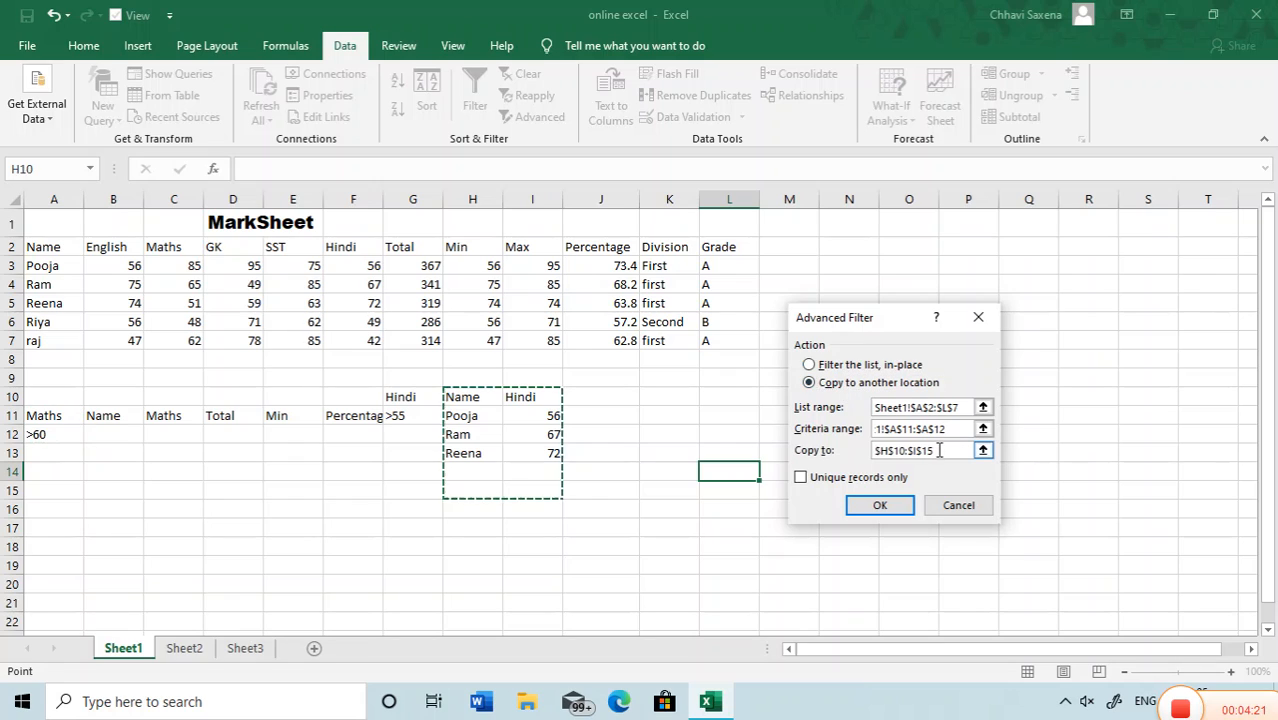
{"action": "key", "text": "BackSpace"}
{"action": "key", "text": "BackSpace"}
{"action": "key", "text": "BackSpace"}
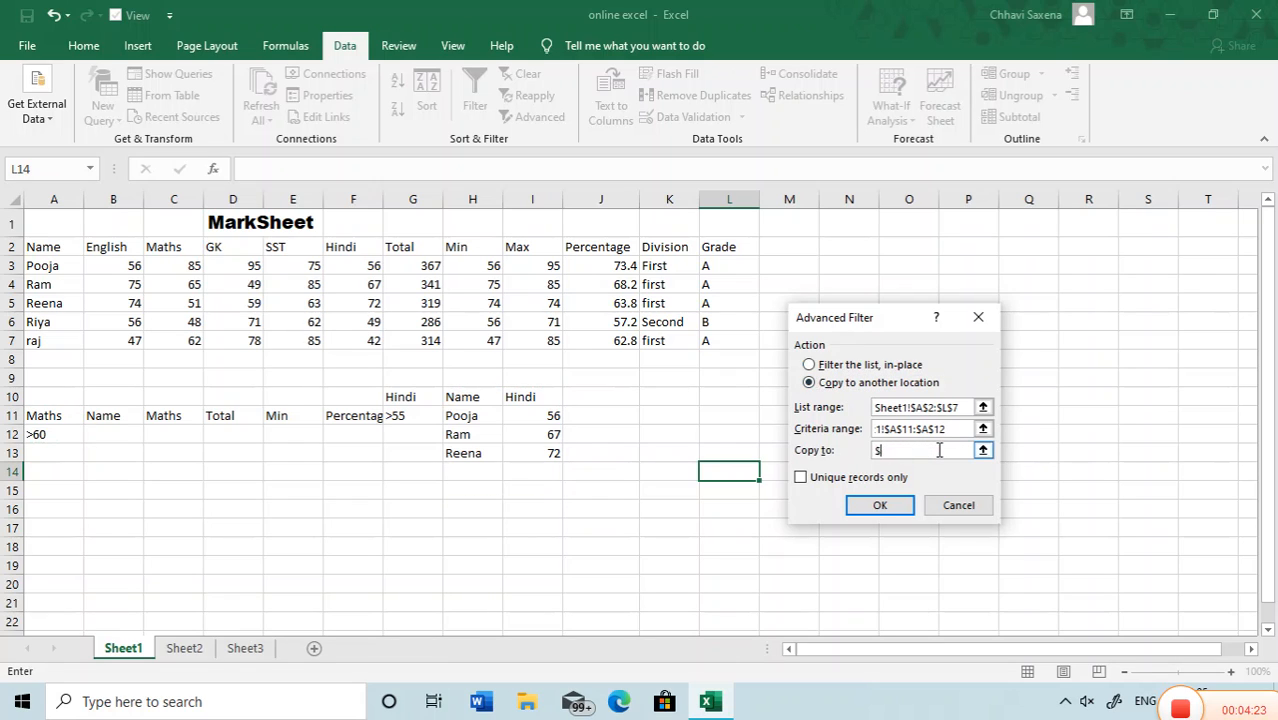
{"action": "left_click", "coordinate": [95, 410]}
{"action": "key", "text": "shift+Right"}
{"action": "key", "text": "shift+Right"}
{"action": "key", "text": "shift+Right"}
{"action": "key", "text": "shift+Right"}
{"action": "key", "text": "shift+Right"}
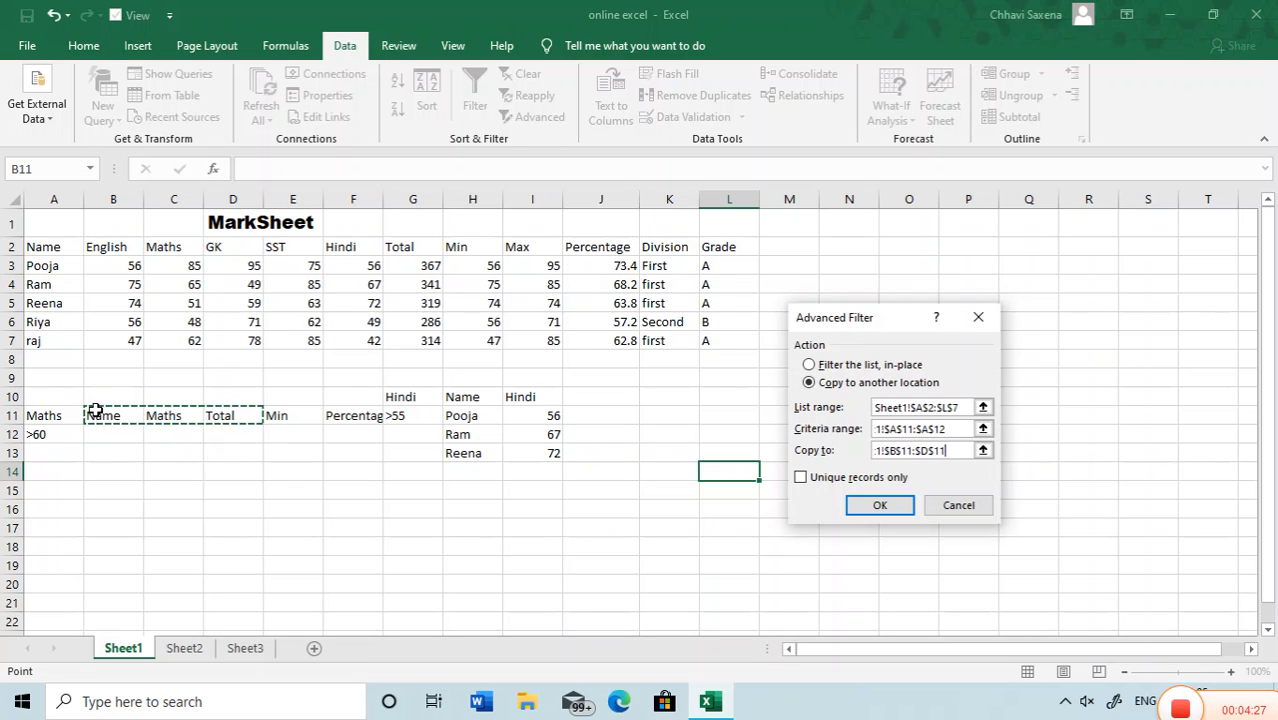
{"action": "key", "text": "shift+Left"}
{"action": "key", "text": "shift+Down"}
{"action": "key", "text": "shift+Down"}
{"action": "key", "text": "shift+Down"}
{"action": "key", "text": "shift+Down"}
{"action": "key", "text": "shift+Down"}
{"action": "key", "text": "shift+Down"}
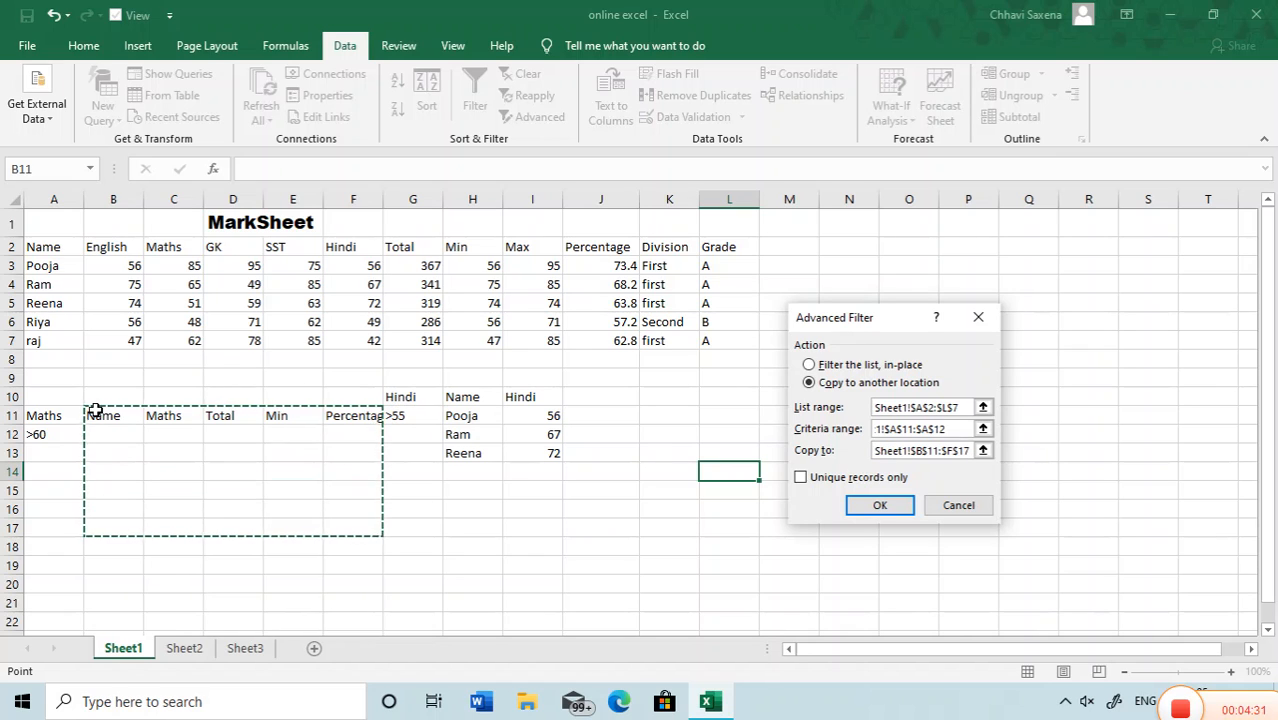
{"action": "left_click", "coordinate": [877, 508]}
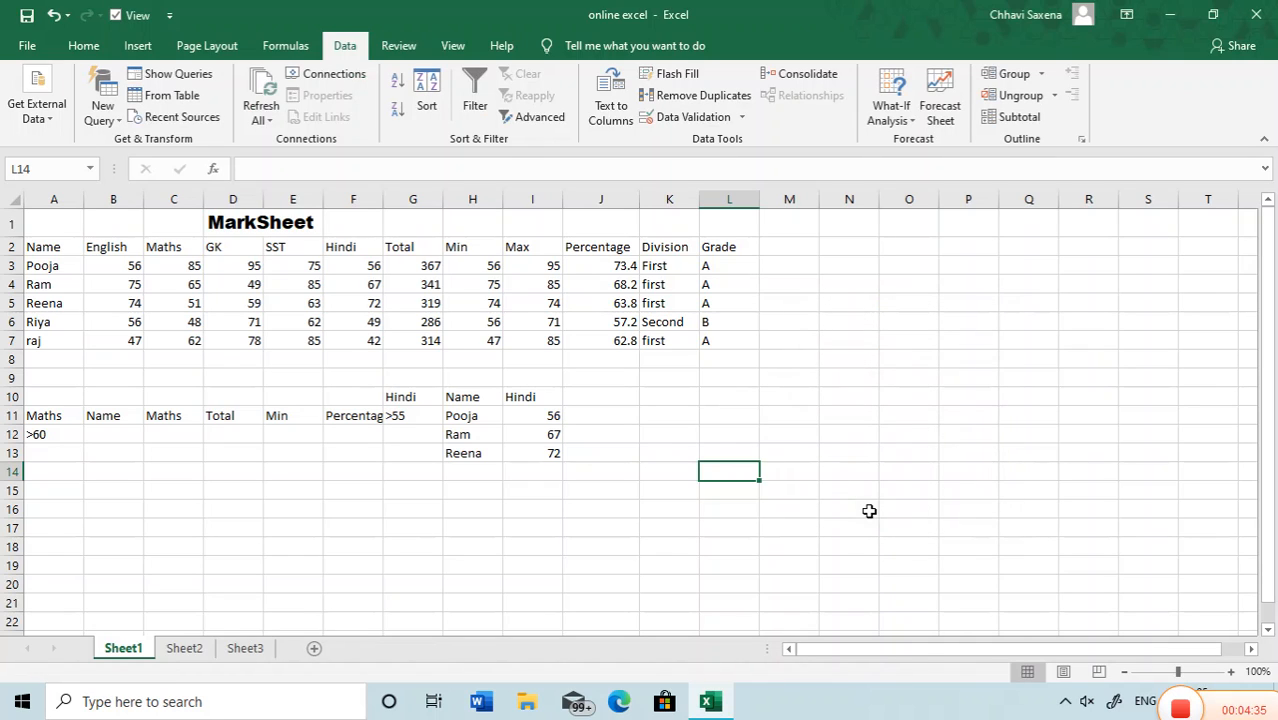
Try the Maths filter again, copying to another location with the copy-to range reduced to B11:C17
{"action": "left_click", "coordinate": [664, 471]}
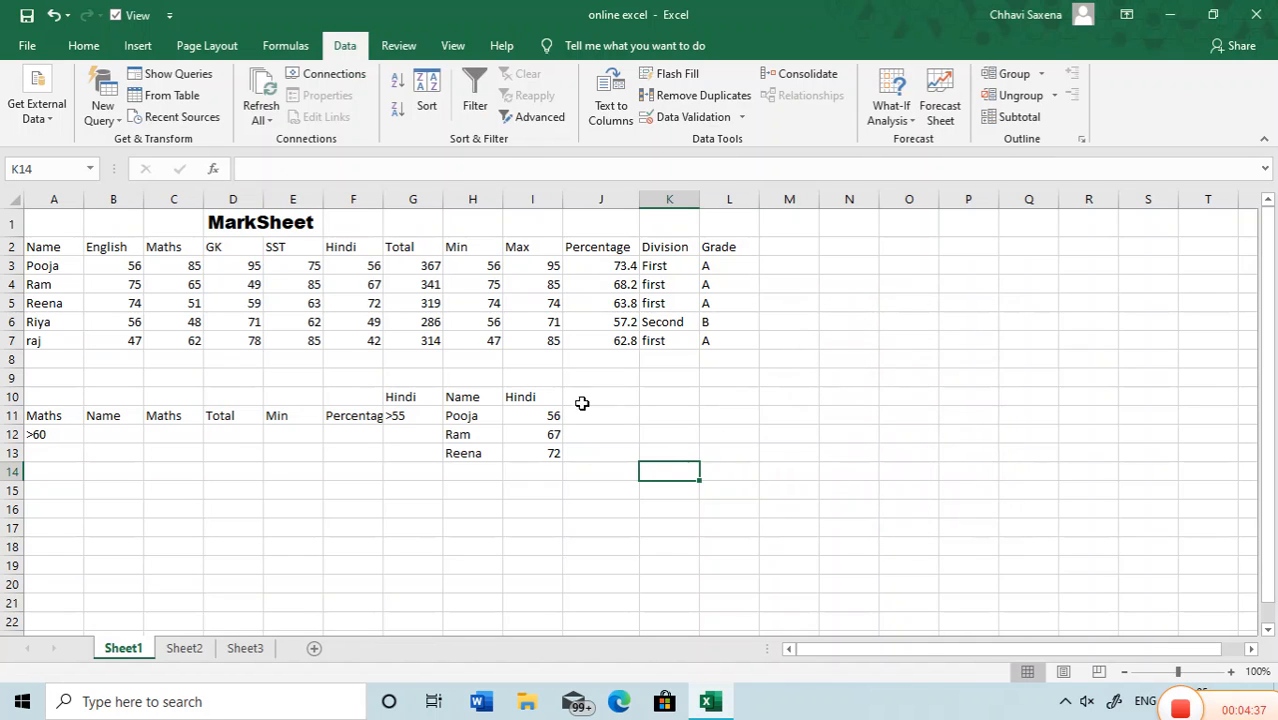
{"action": "left_click", "coordinate": [72, 435]}
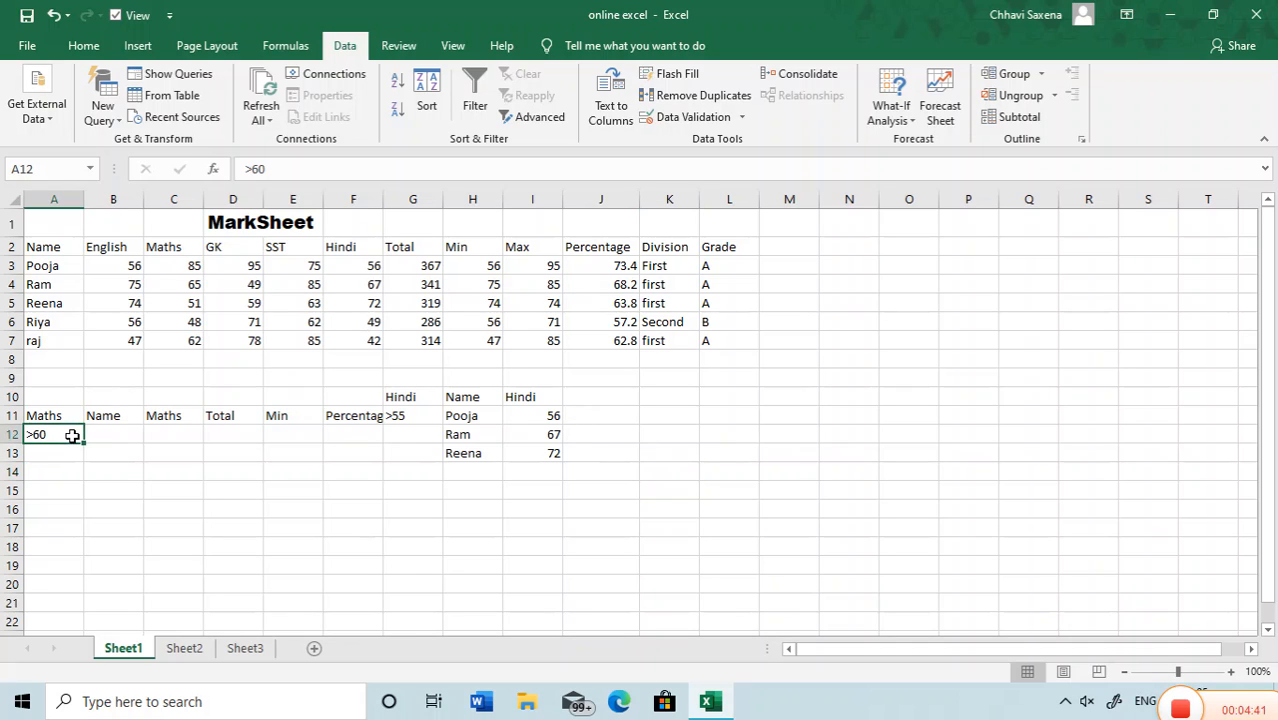
{"action": "left_click", "coordinate": [512, 118]}
{"action": "left_click", "coordinate": [809, 383]}
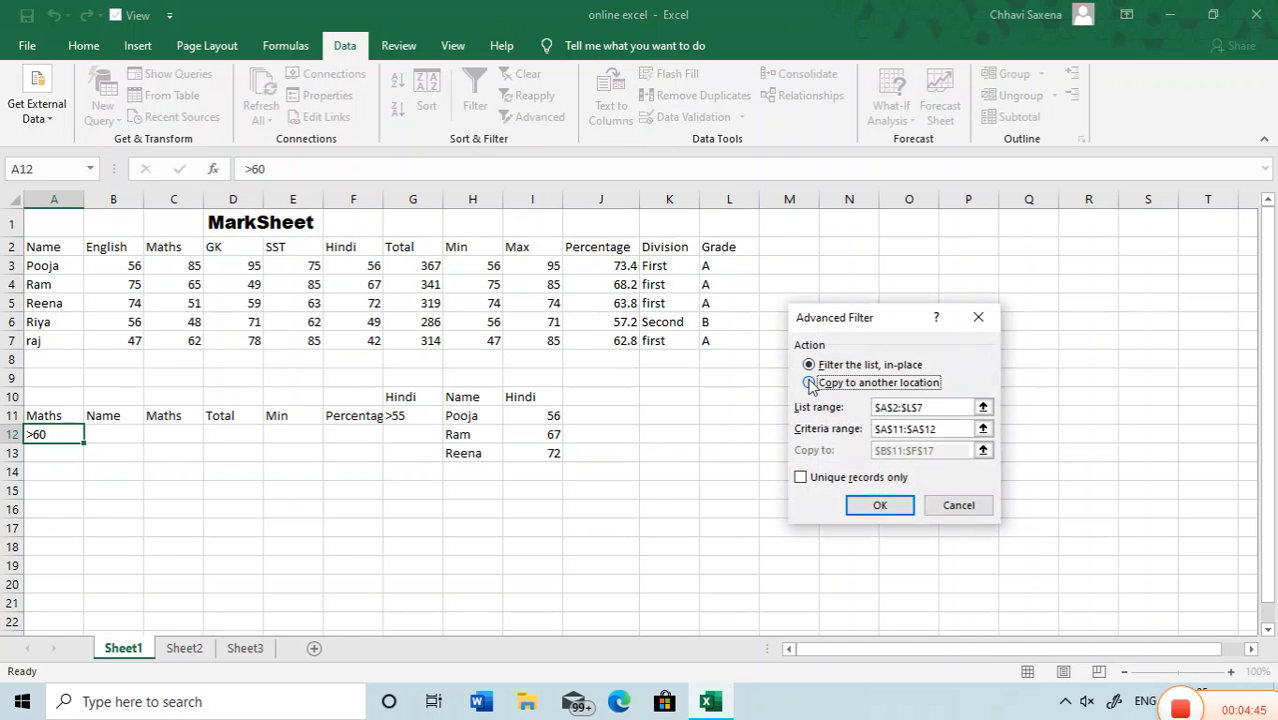
{"action": "left_click", "coordinate": [948, 451]}
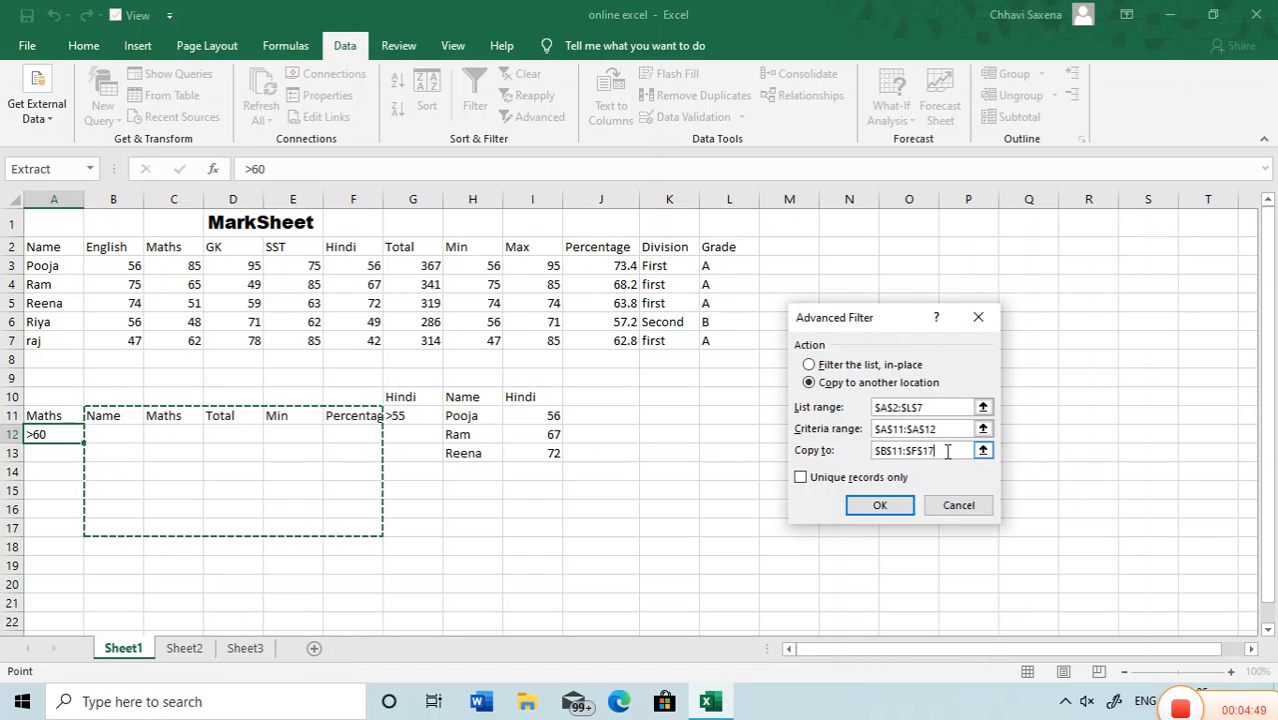
{"action": "key", "text": "BackSpace"}
{"action": "key", "text": "BackSpace"}
{"action": "key", "text": "BackSpace"}
{"action": "key", "text": "BackSpace"}
{"action": "key", "text": "BackSpace"}
{"action": "key", "text": "BackSpace"}
{"action": "key", "text": "BackSpace"}
{"action": "key", "text": "BackSpace"}
{"action": "key", "text": "BackSpace"}
{"action": "key", "text": "BackSpace"}
{"action": "key", "text": "BackSpace"}
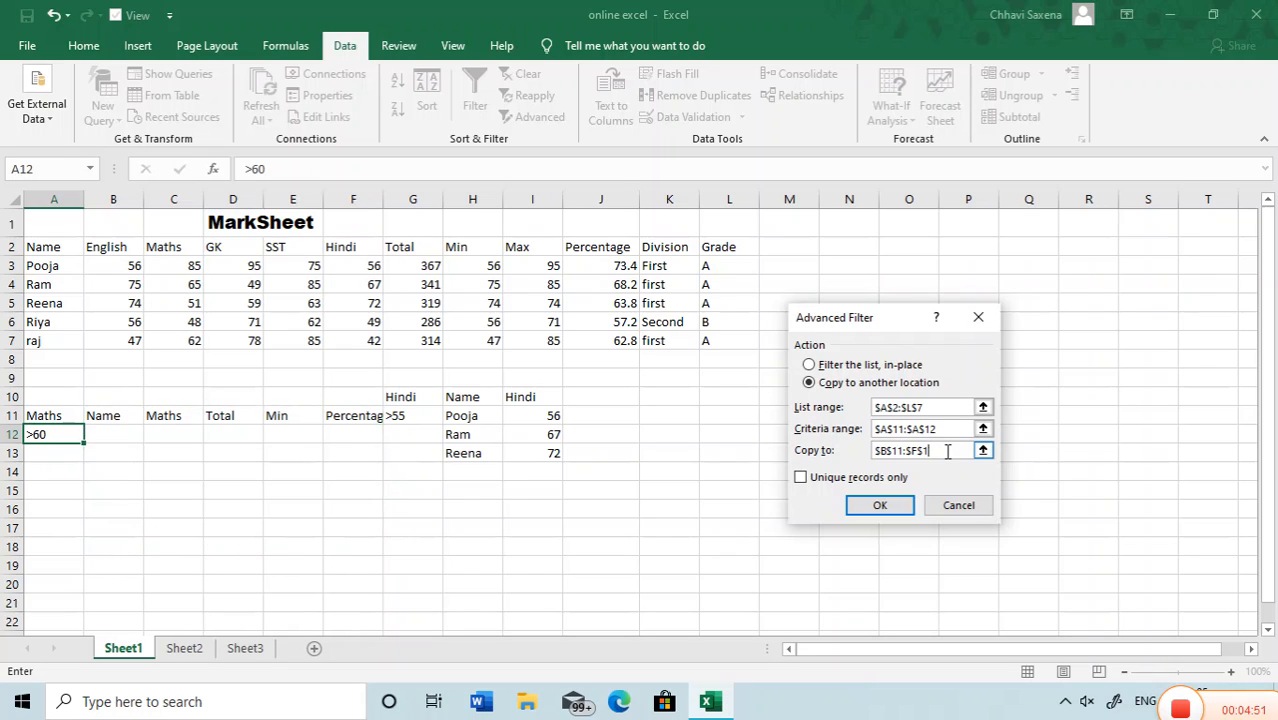
{"action": "left_click", "coordinate": [94, 418]}
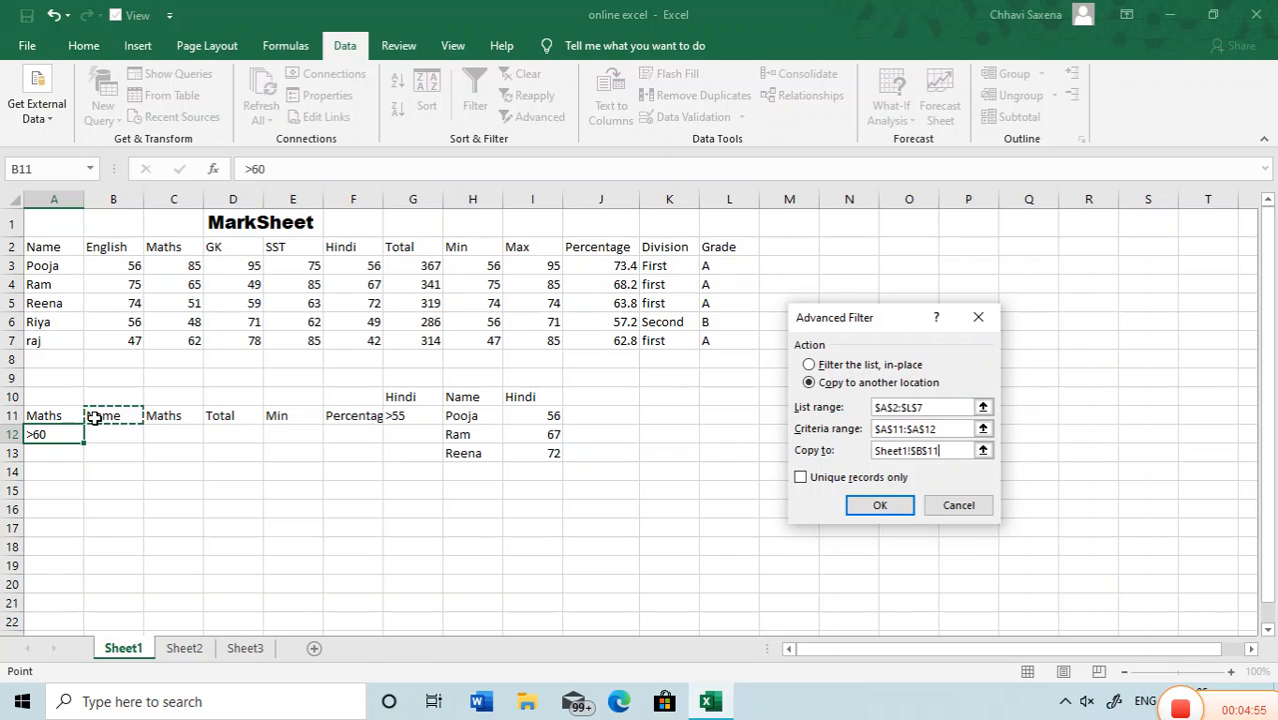
{"action": "key", "text": "shift+Right"}
{"action": "key", "text": "shift+Down"}
{"action": "key", "text": "shift+Down"}
{"action": "key", "text": "shift+Down"}
{"action": "key", "text": "shift+Down"}
{"action": "key", "text": "shift+Down"}
{"action": "key", "text": "shift+Down"}
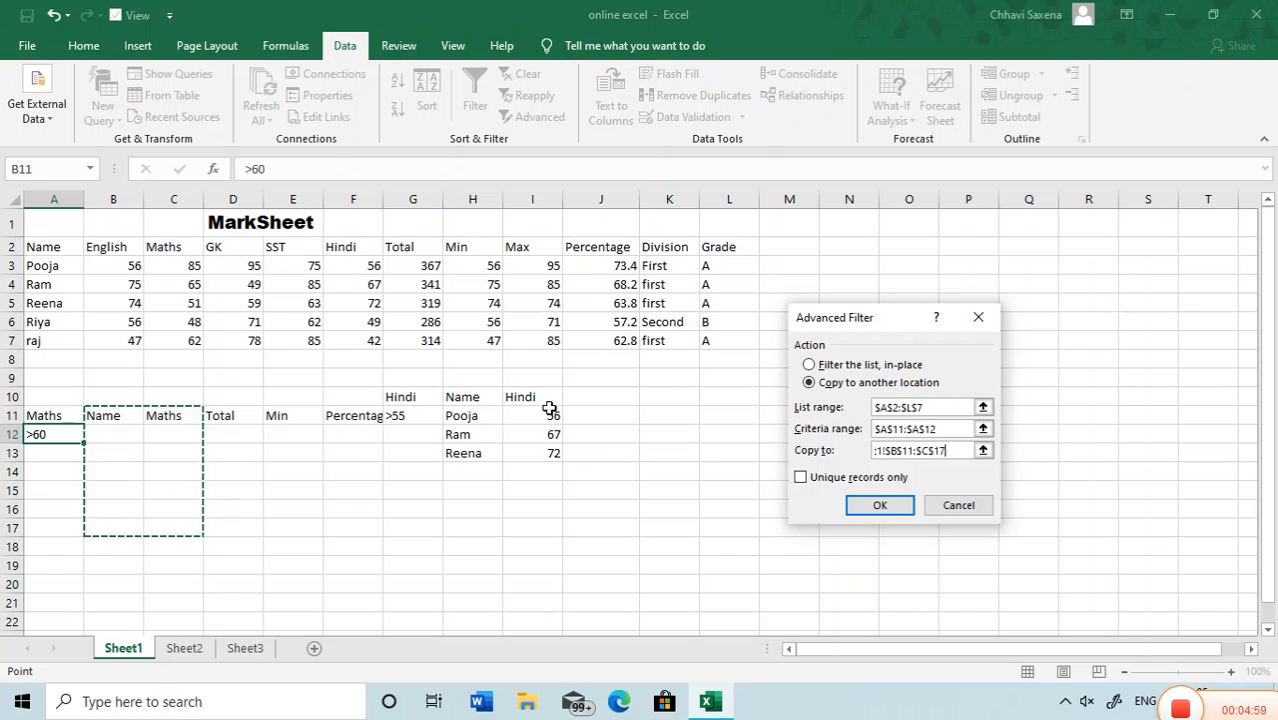
{"action": "left_click", "coordinate": [865, 502]}
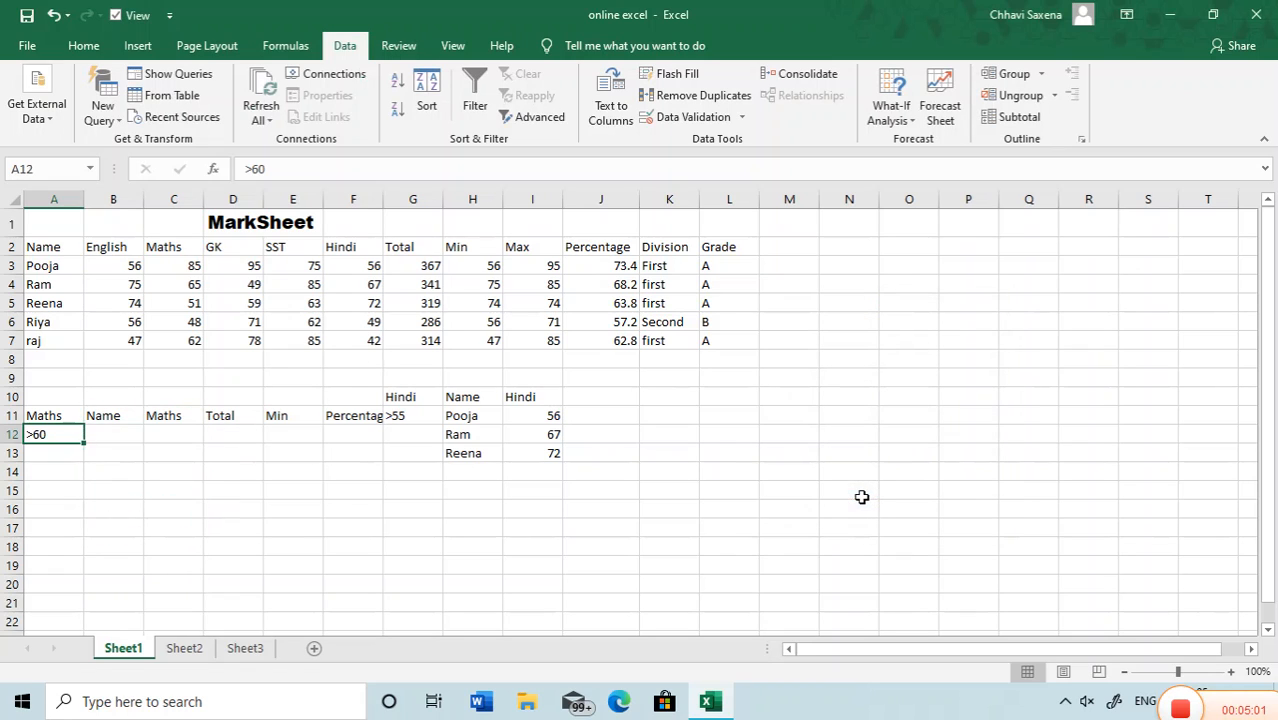
Clear all filter criteria, headers and extracted results from cells A10:I14 below the marksheet
{"action": "left_click", "coordinate": [623, 430]}
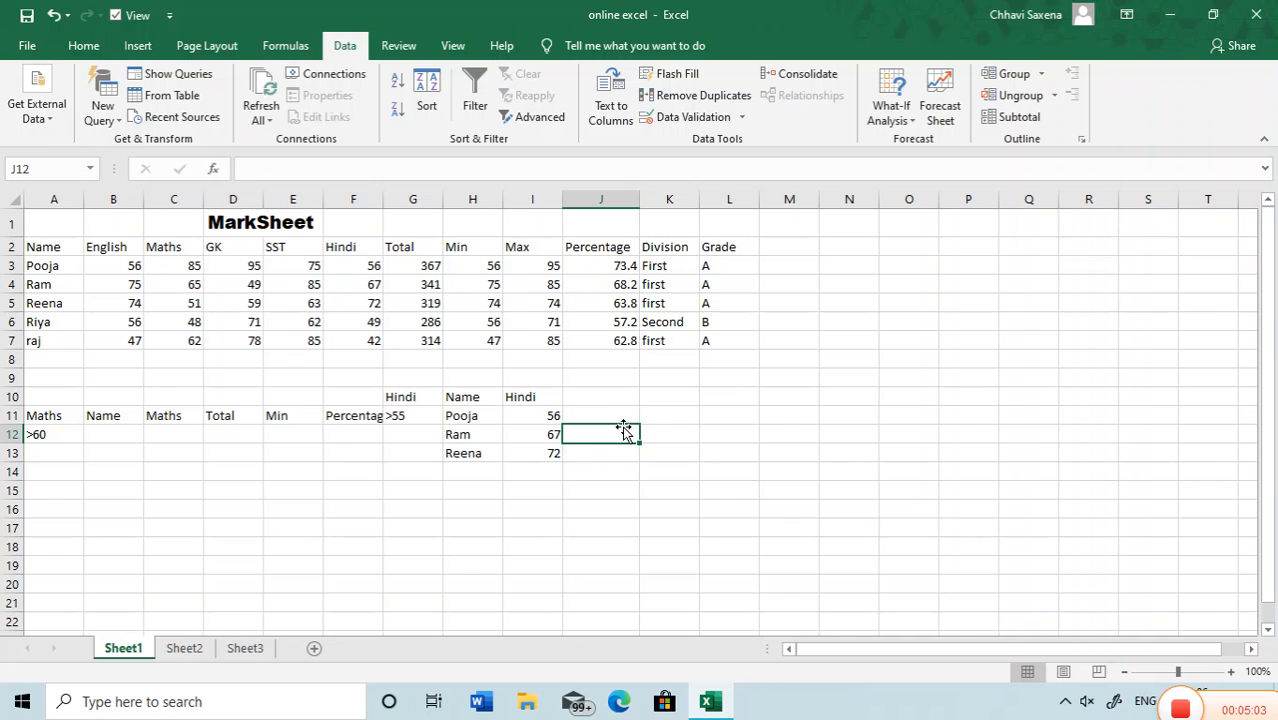
{"action": "left_click", "coordinate": [782, 361]}
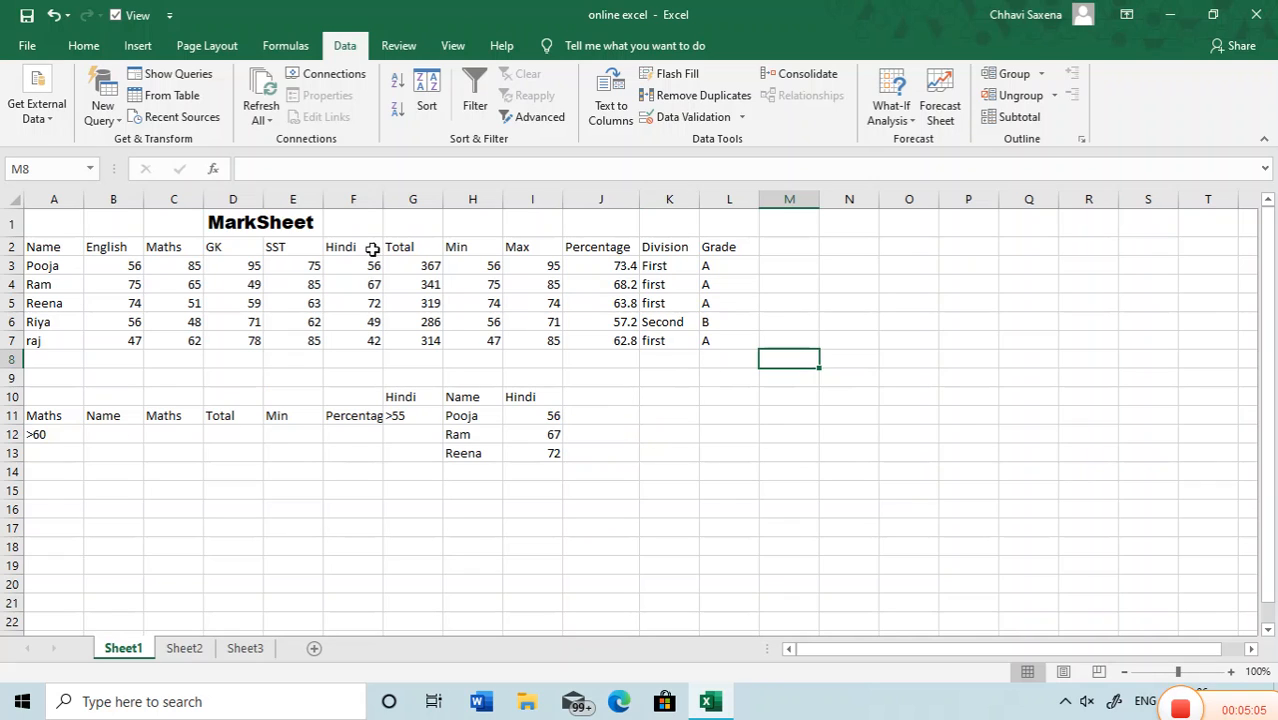
{"action": "left_click", "coordinate": [36, 398]}
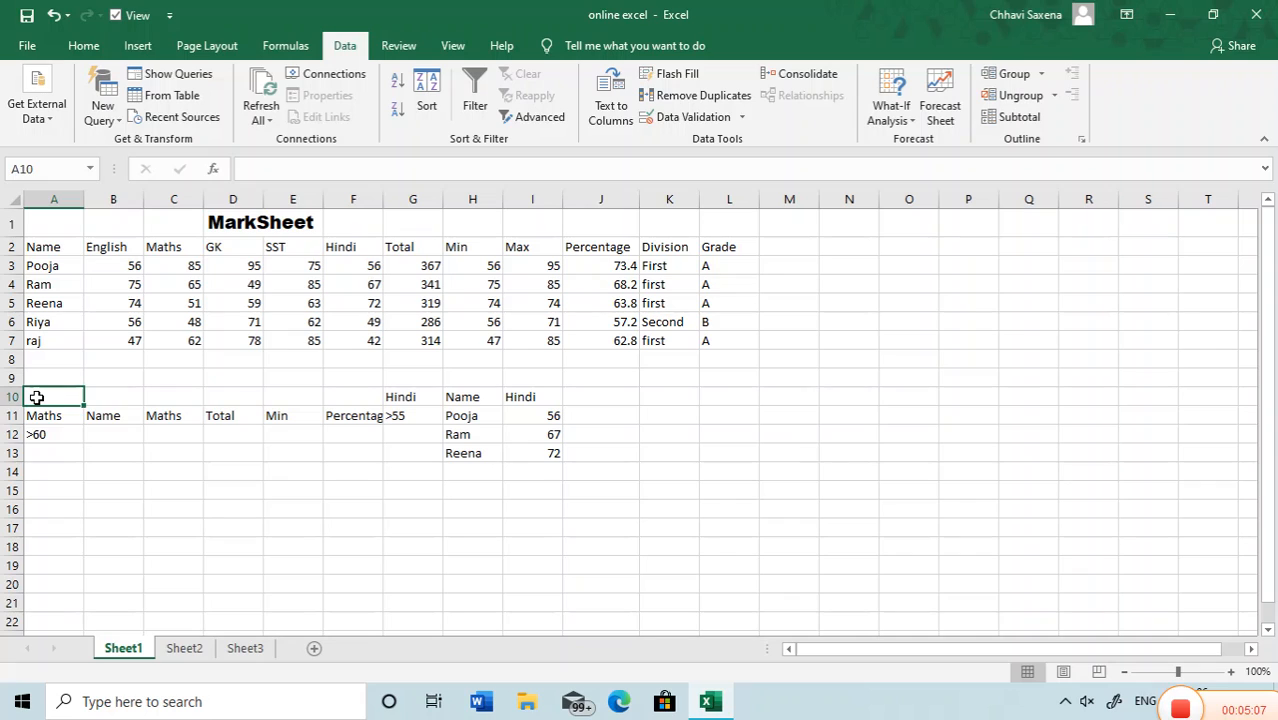
{"action": "key", "text": "shift+Down"}
{"action": "key", "text": "shift+Right"}
{"action": "key", "text": "shift+Down"}
{"action": "key", "text": "shift+Right"}
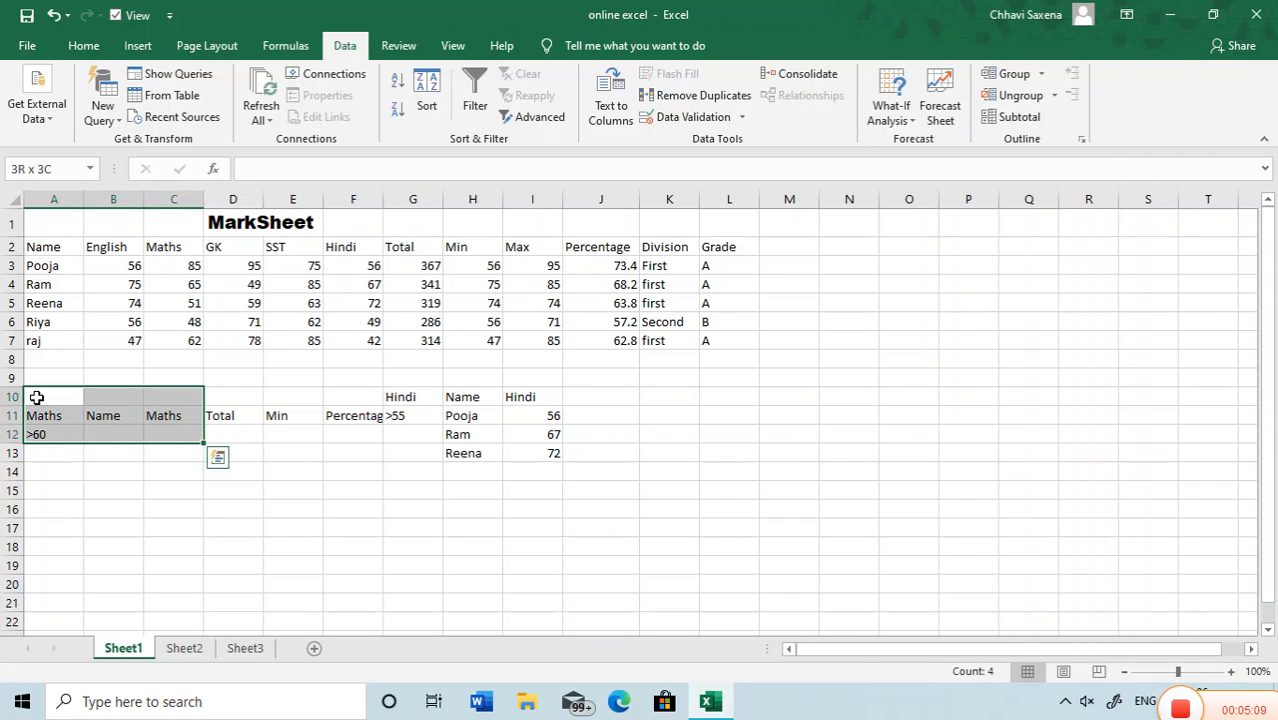
{"action": "key", "text": "shift+Right"}
{"action": "key", "text": "shift+Right"}
{"action": "key", "text": "shift+Right"}
{"action": "key", "text": "shift+Right"}
{"action": "key", "text": "shift+Right"}
{"action": "key", "text": "shift+Right"}
{"action": "key", "text": "shift+Down"}
{"action": "key", "text": "shift+Down"}
{"action": "key", "text": "Delete"}
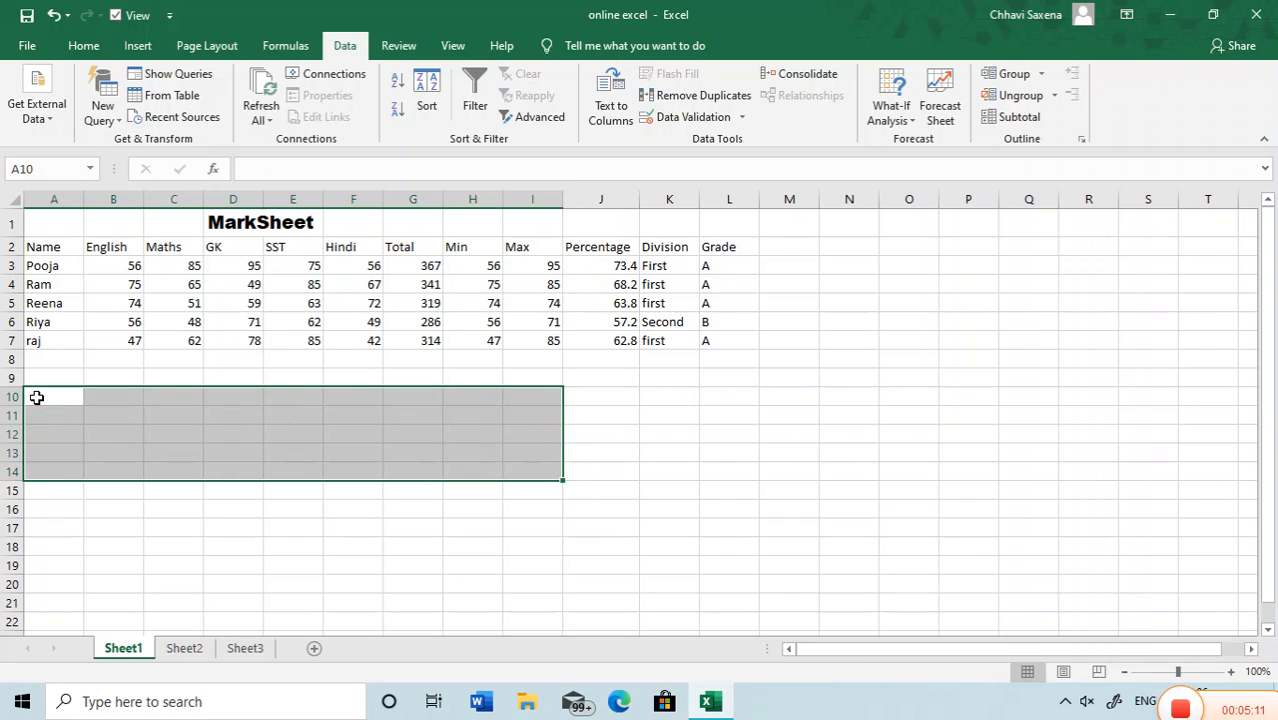
{"action": "left_click", "coordinate": [358, 434]}
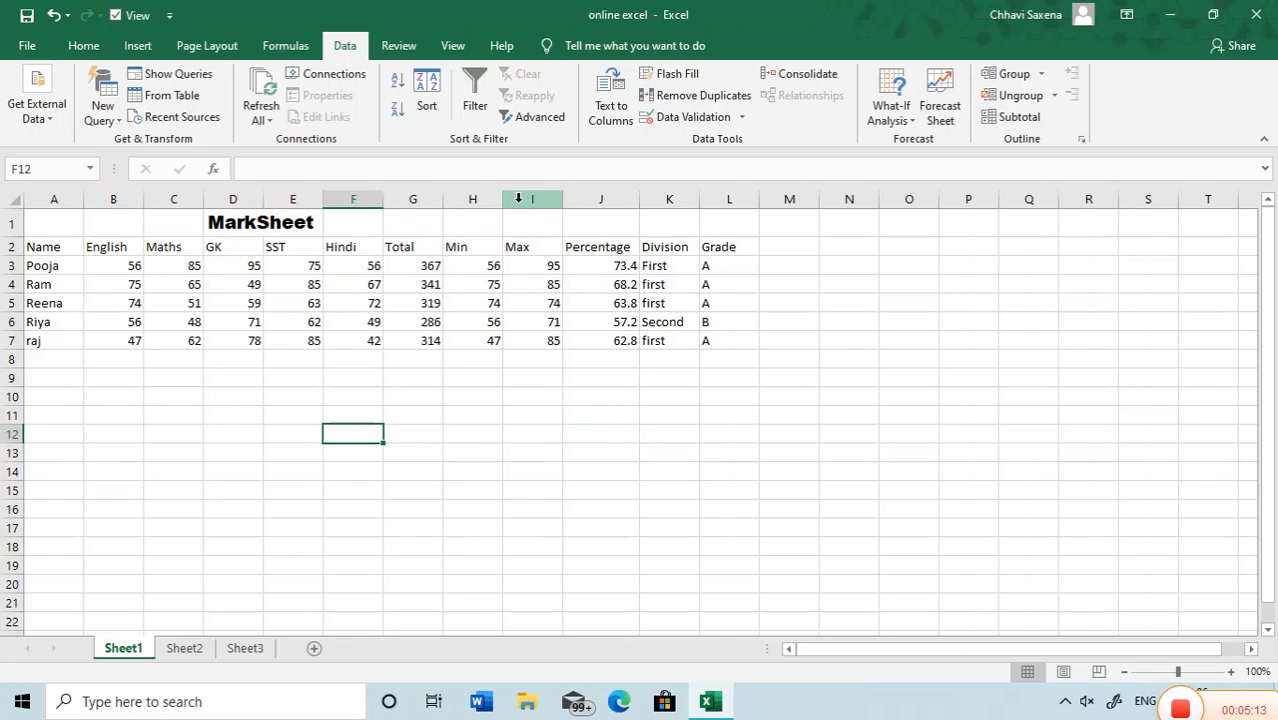
Enter the text NAME in cell A9 below the marksheet
{"action": "left_click", "coordinate": [59, 380]}
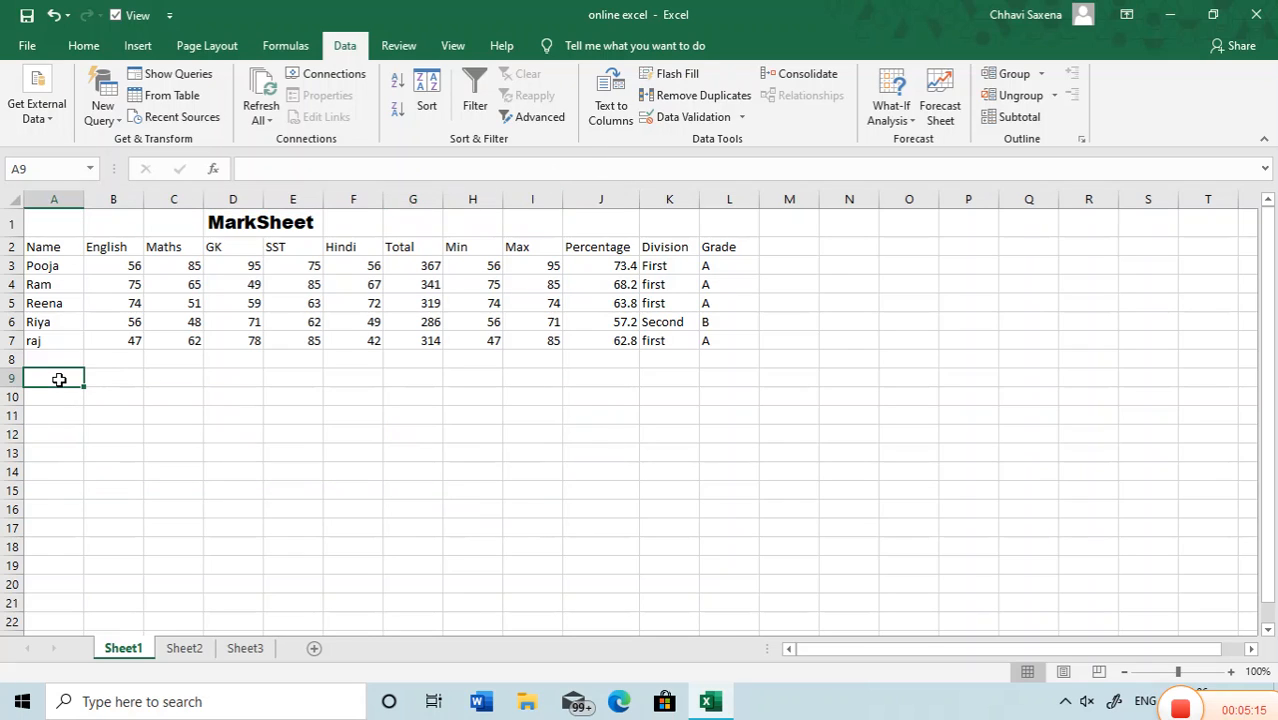
{"action": "type", "text": "N"}
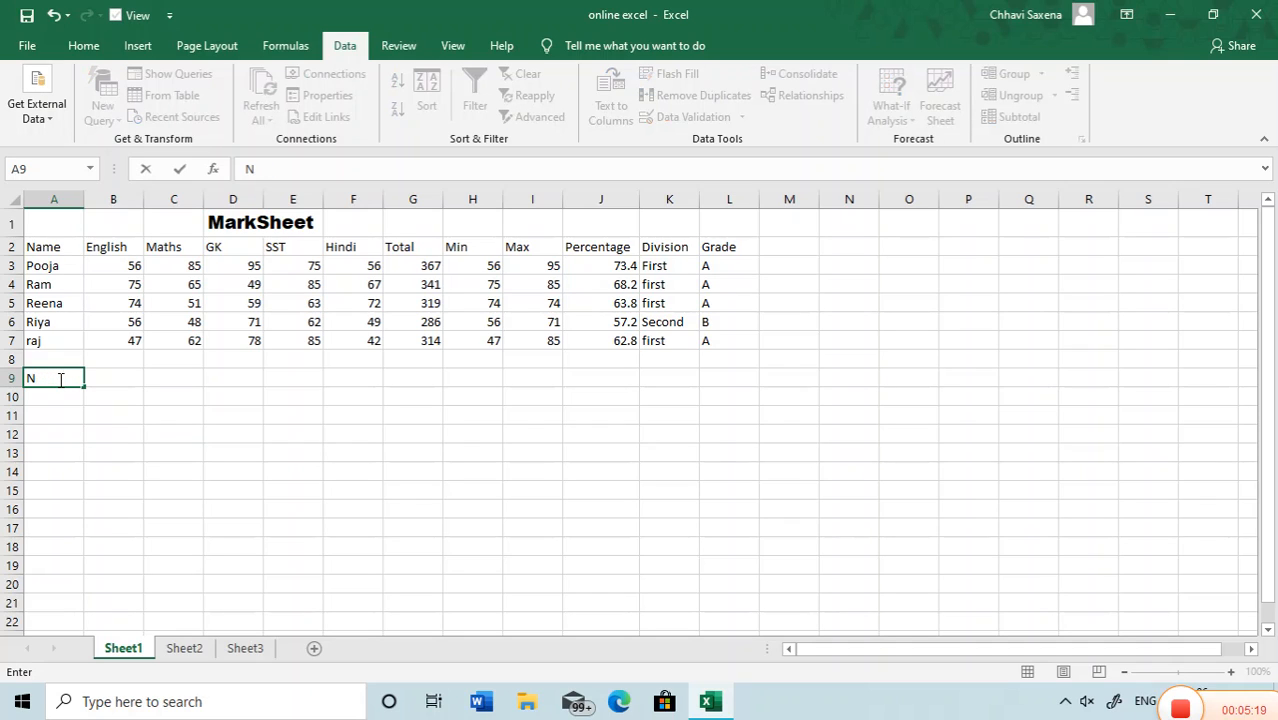
{"action": "type", "text": "AmMA"}
{"action": "key", "text": "Tab"}
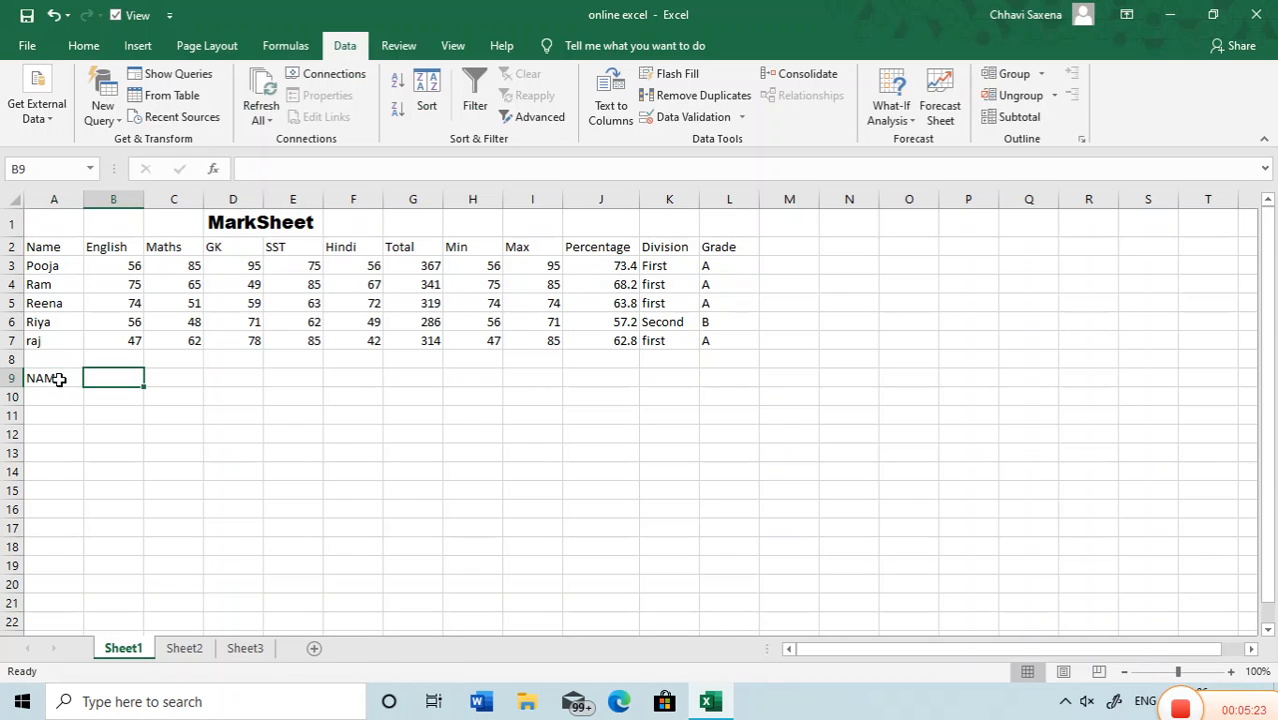
{"action": "key", "text": "BackSpace"}
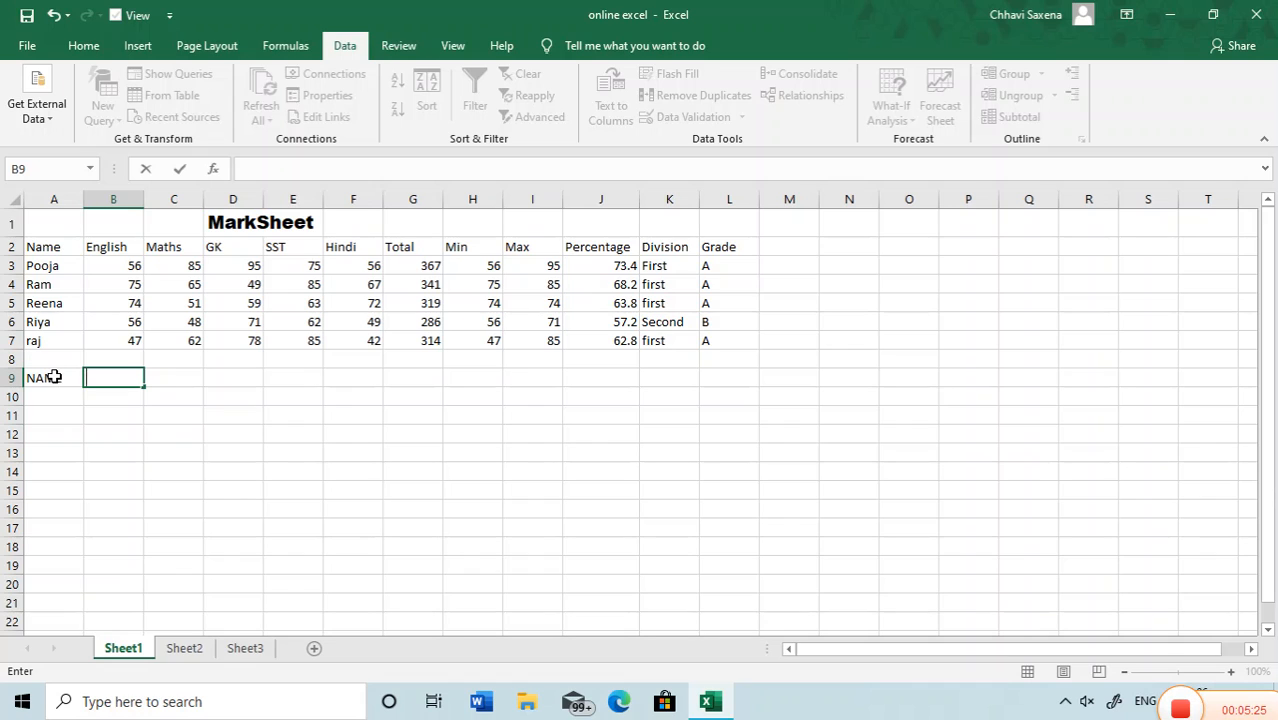
Extend the text in cell A9 so it reads NAMEENGLISHMATHS SST SCITOTAL
{"action": "left_click", "coordinate": [52, 375]}
{"action": "left_click", "coordinate": [284, 169]}
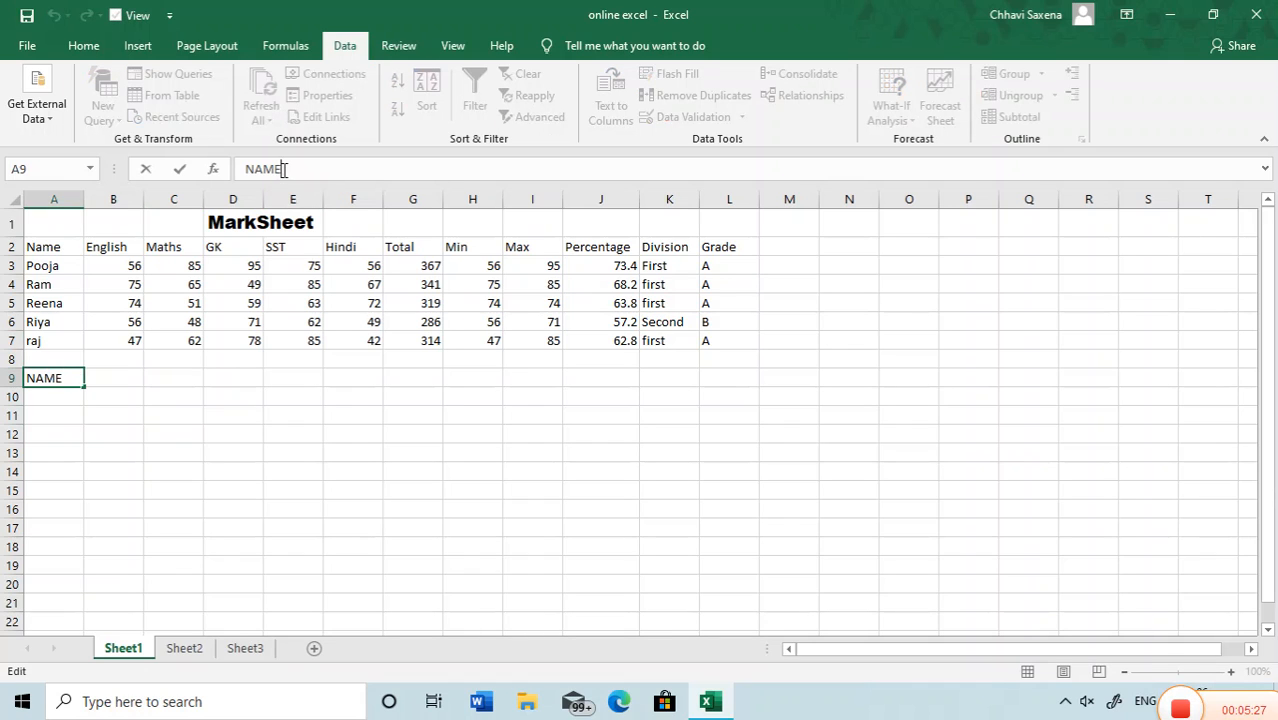
{"action": "type", "text": "ENGLISH"}
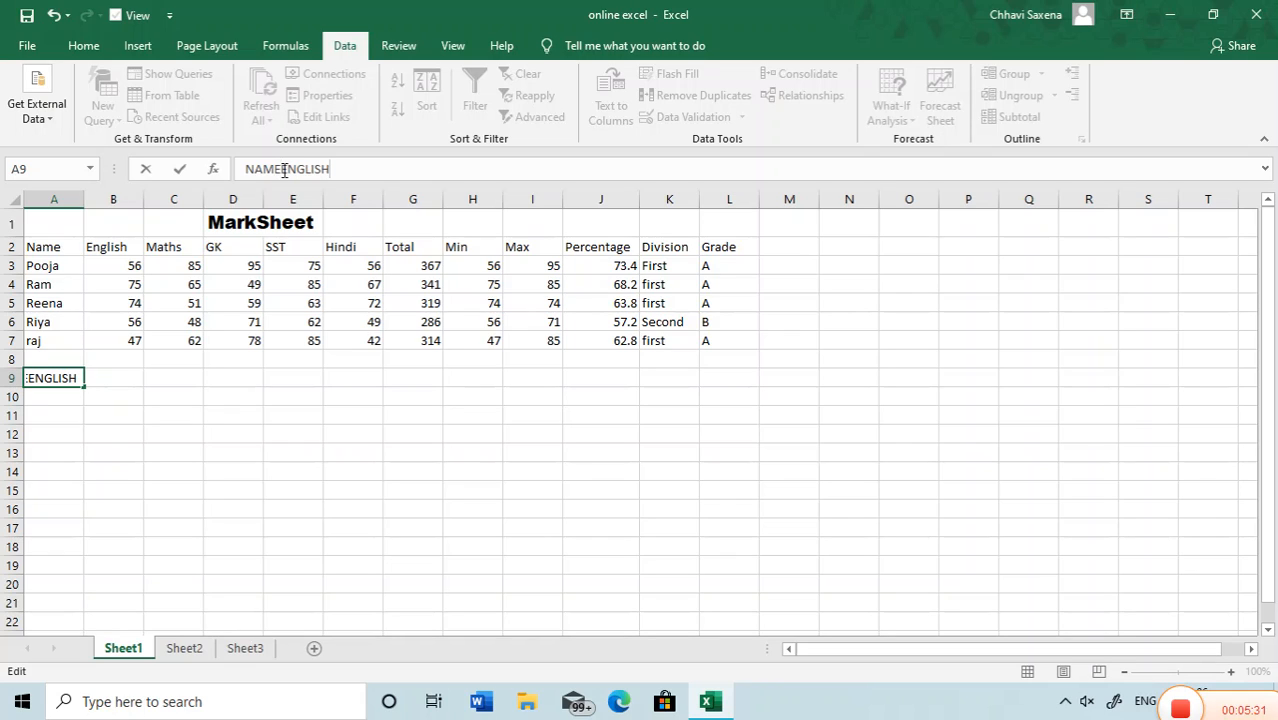
{"action": "type", "text": "MATHS"}
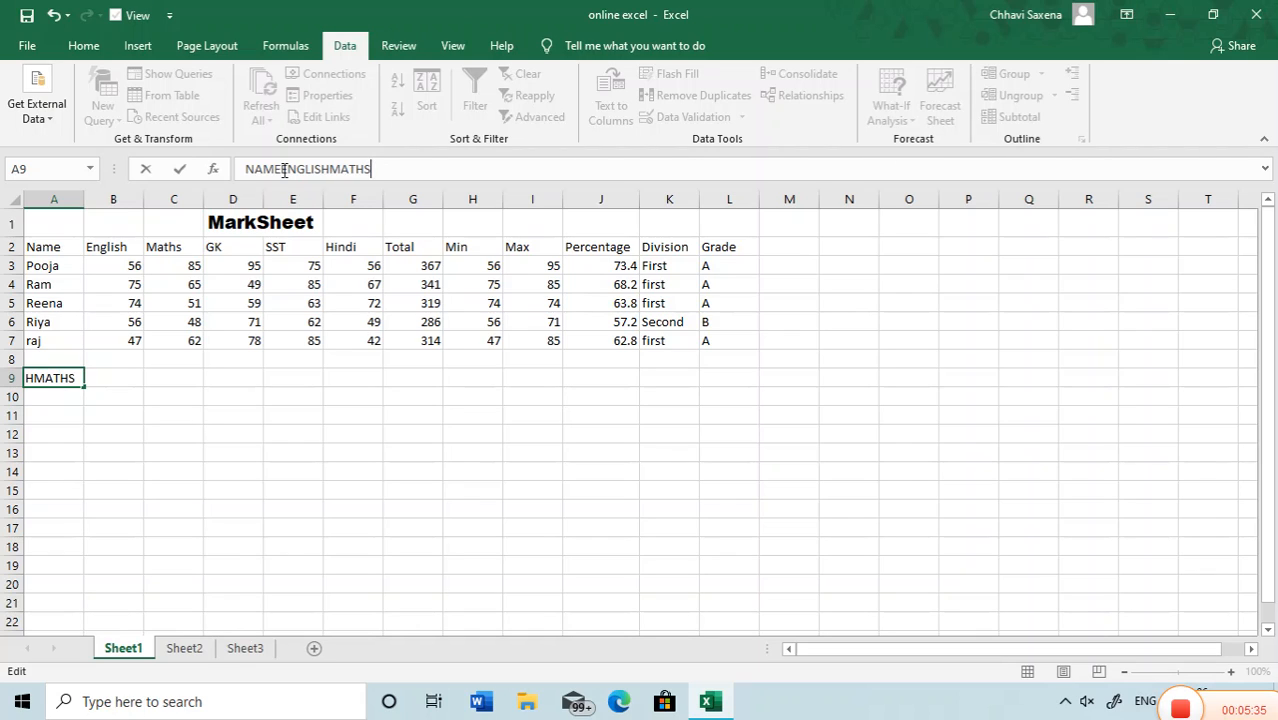
{"action": "type", "text": " SST SCI"}
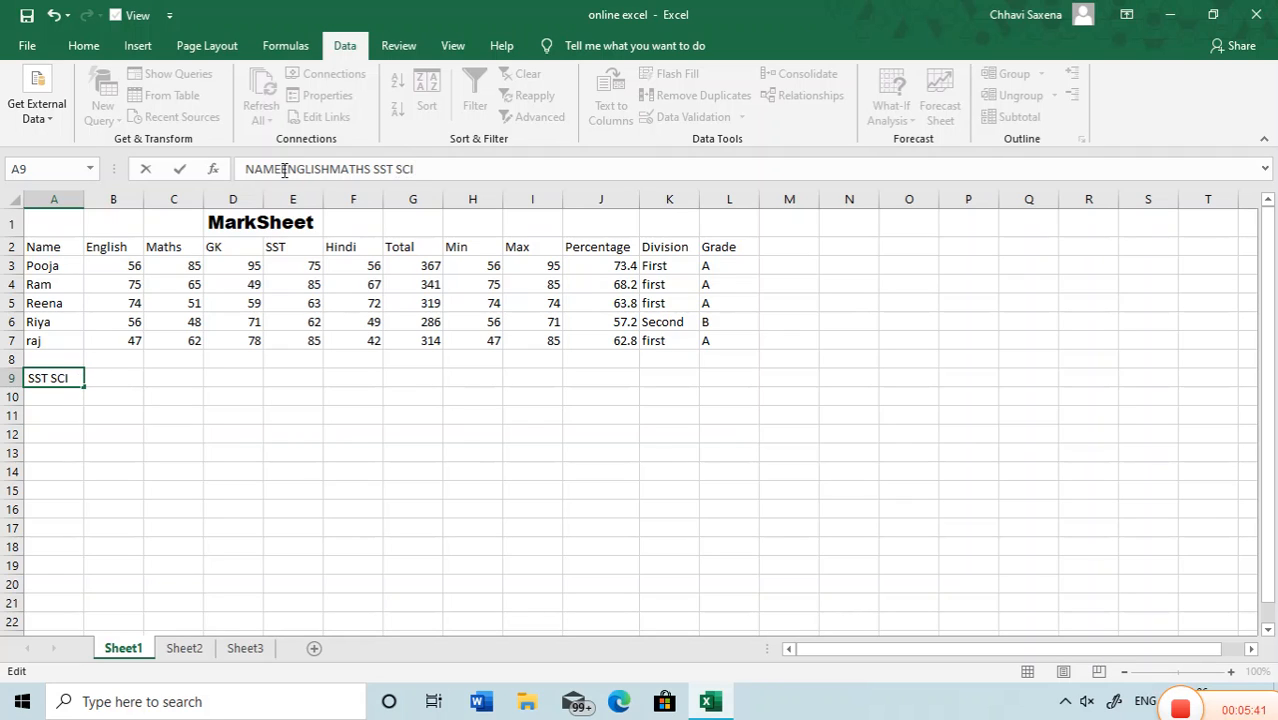
{"action": "type", "text": "TOTAL"}
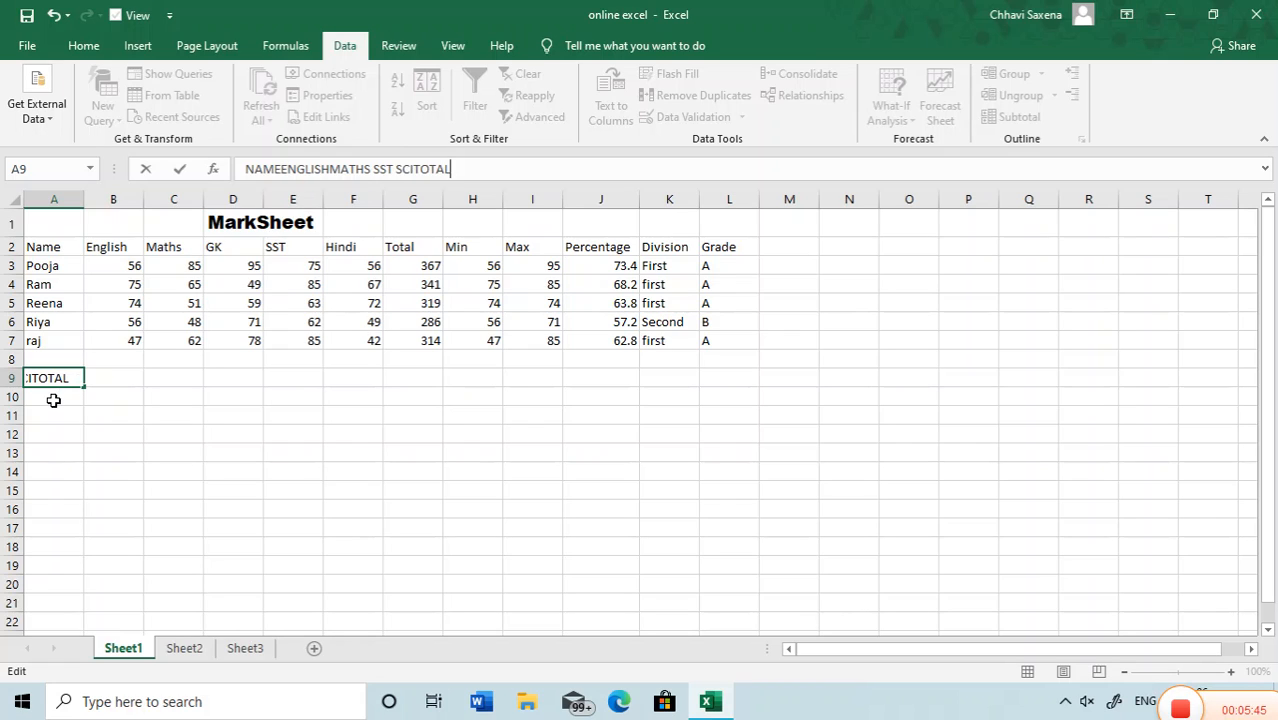
{"action": "left_click", "coordinate": [135, 465]}
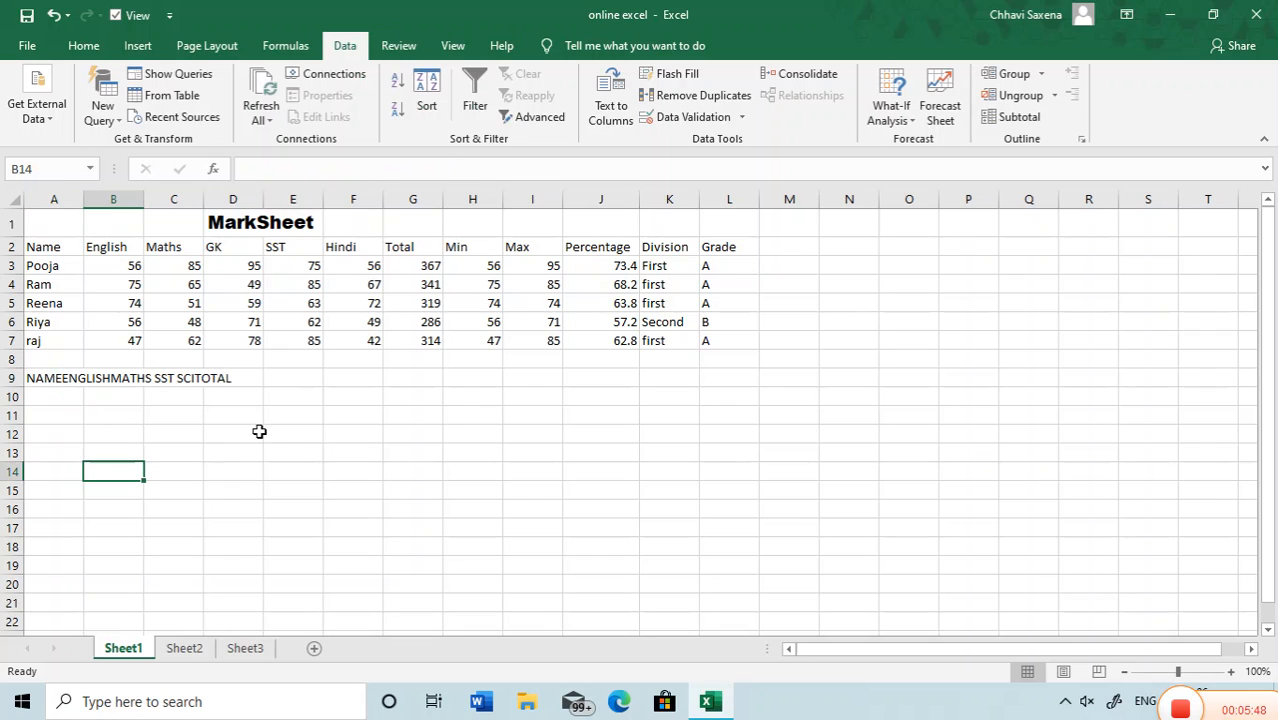
Split the text in cell A9 into NAME, ENGLISH, MATHS, SST, SCI and TOTAL using fixed-width Text to Columns
{"action": "left_click", "coordinate": [42, 382]}
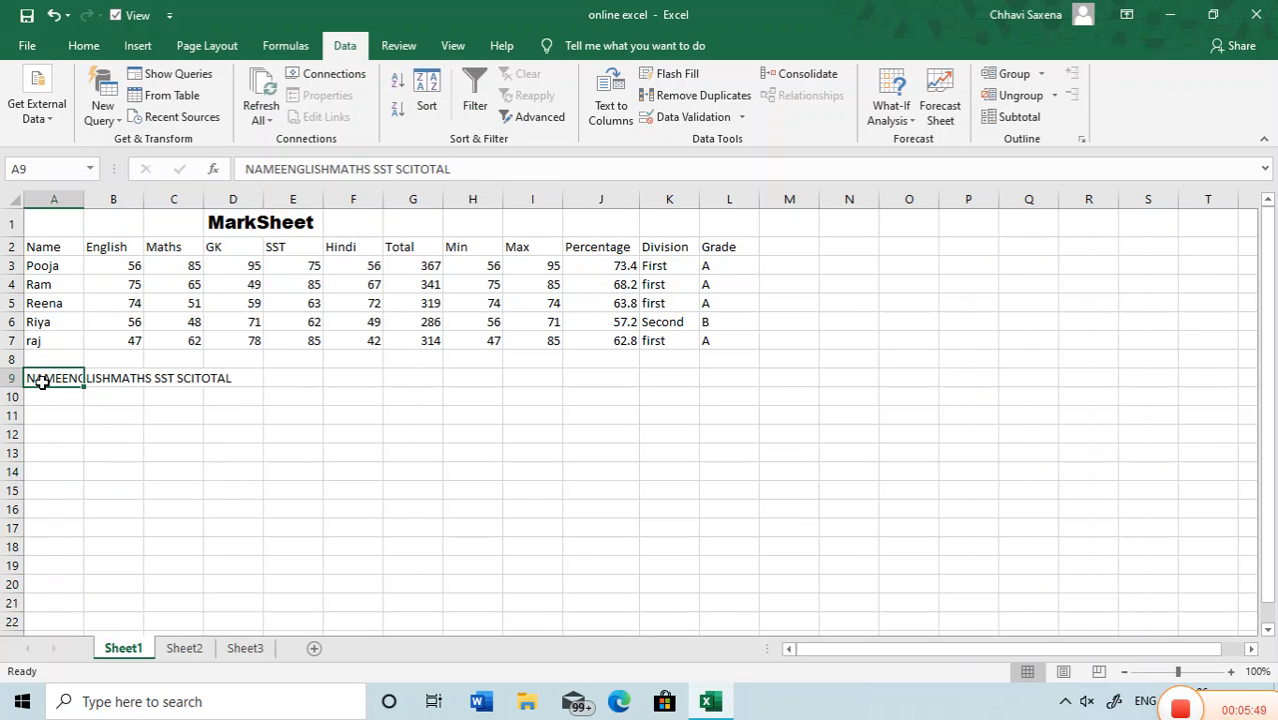
{"action": "left_click", "coordinate": [608, 98]}
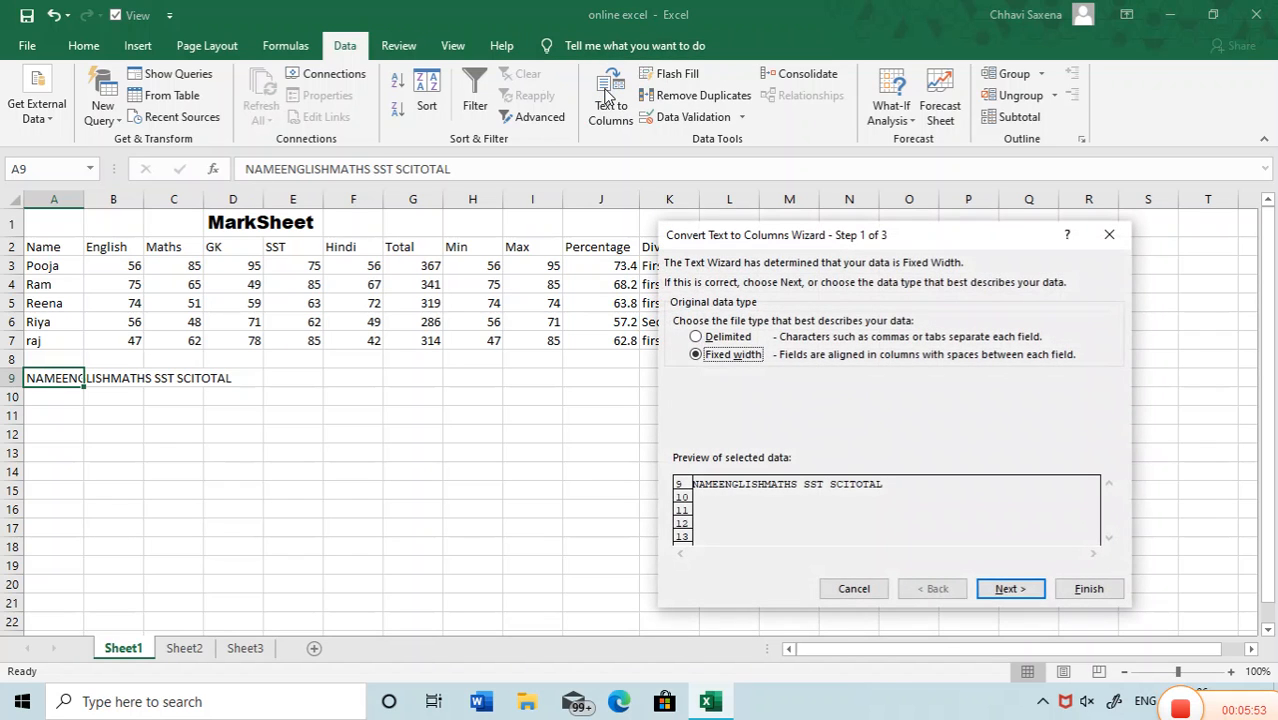
{"action": "left_click", "coordinate": [1017, 590]}
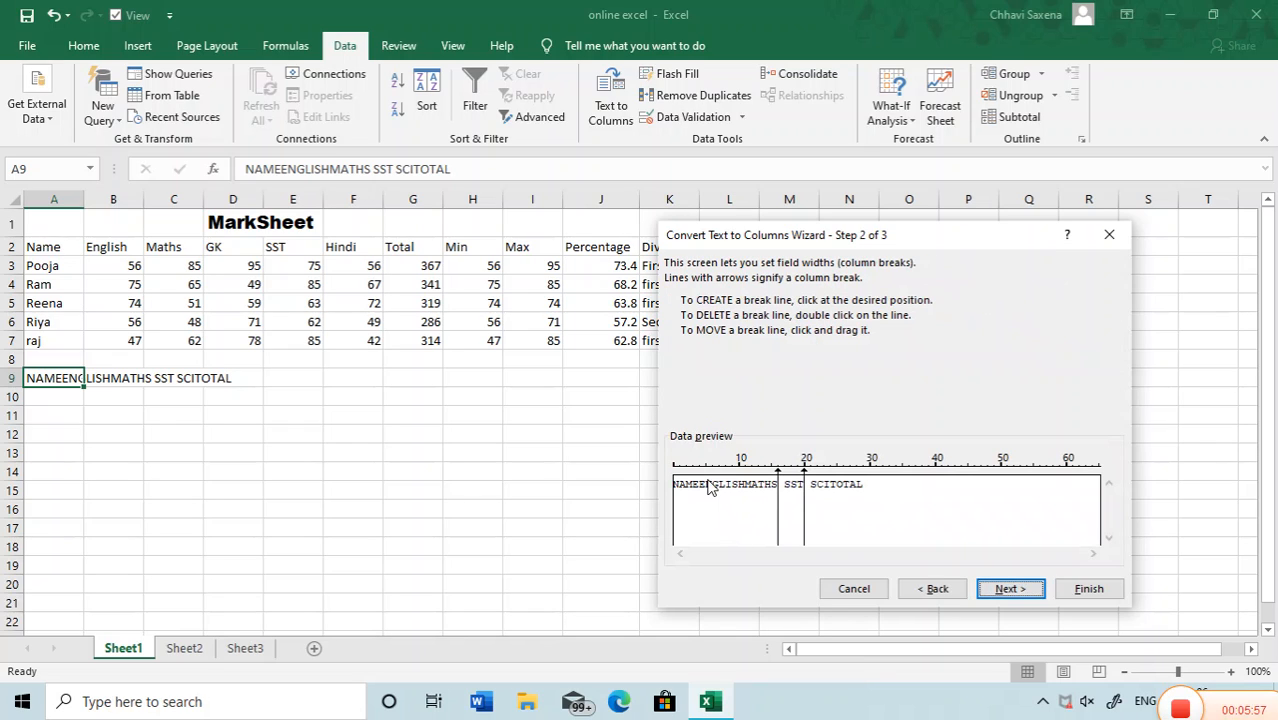
{"action": "left_click", "coordinate": [700, 490]}
{"action": "left_click", "coordinate": [830, 493]}
{"action": "left_click", "coordinate": [882, 488]}
{"action": "left_click", "coordinate": [1078, 588]}
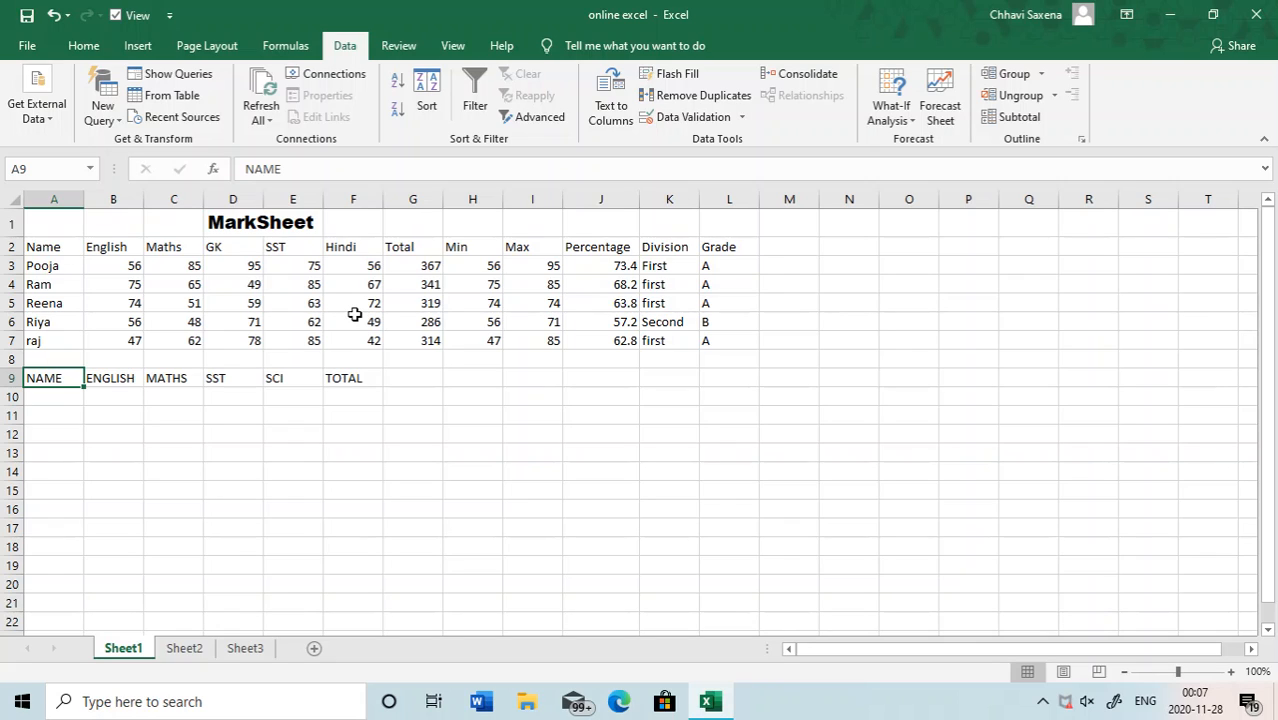
Remove duplicate marks from the SST range E2:E7, continuing with the current selection, and enter 47 in the emptied cell E7
{"action": "left_click", "coordinate": [287, 246]}
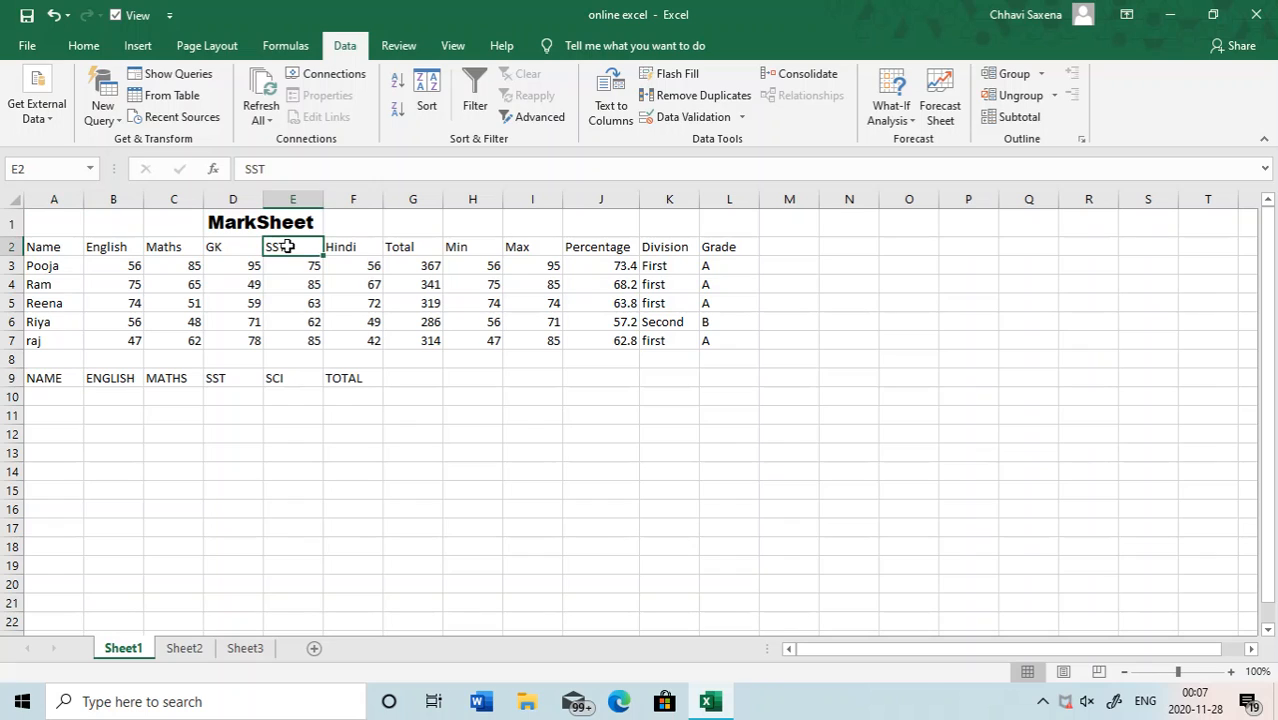
{"action": "key", "text": "shift+Down"}
{"action": "key", "text": "shift+Down"}
{"action": "key", "text": "shift+Down"}
{"action": "key", "text": "shift+Down"}
{"action": "key", "text": "shift+Down"}
{"action": "key", "text": "shift+Down"}
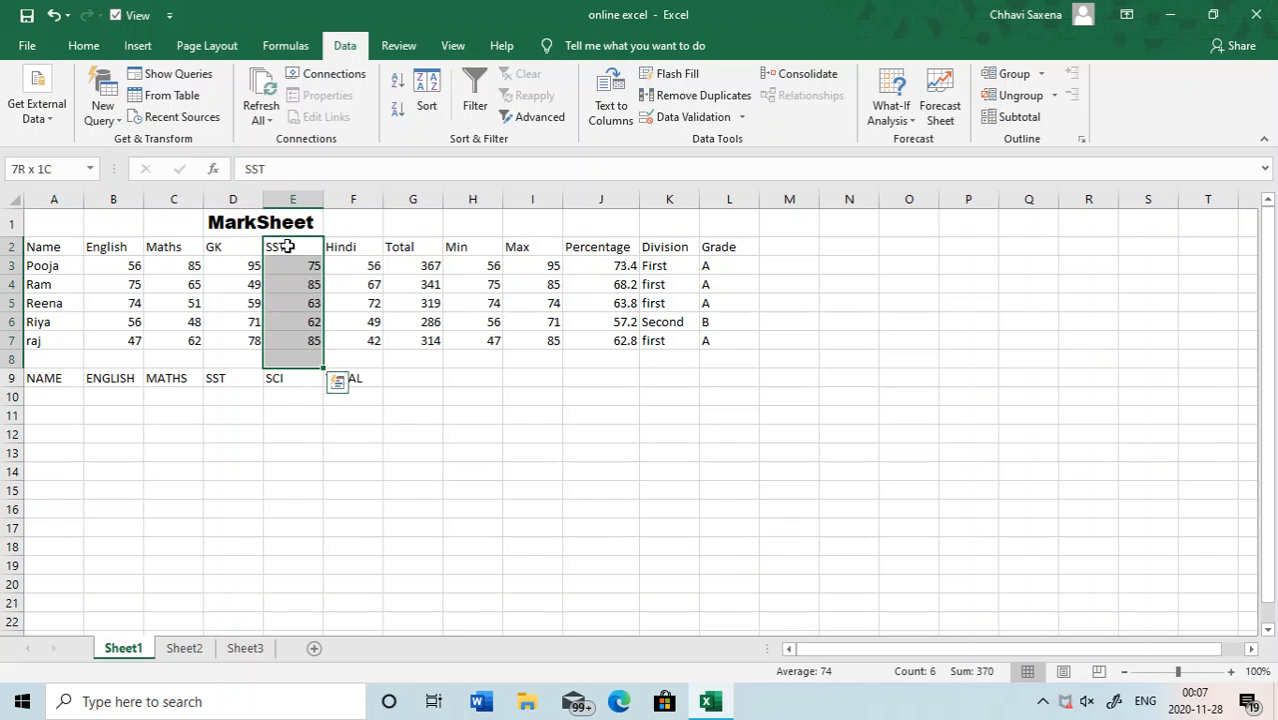
{"action": "key", "text": "shift+Up"}
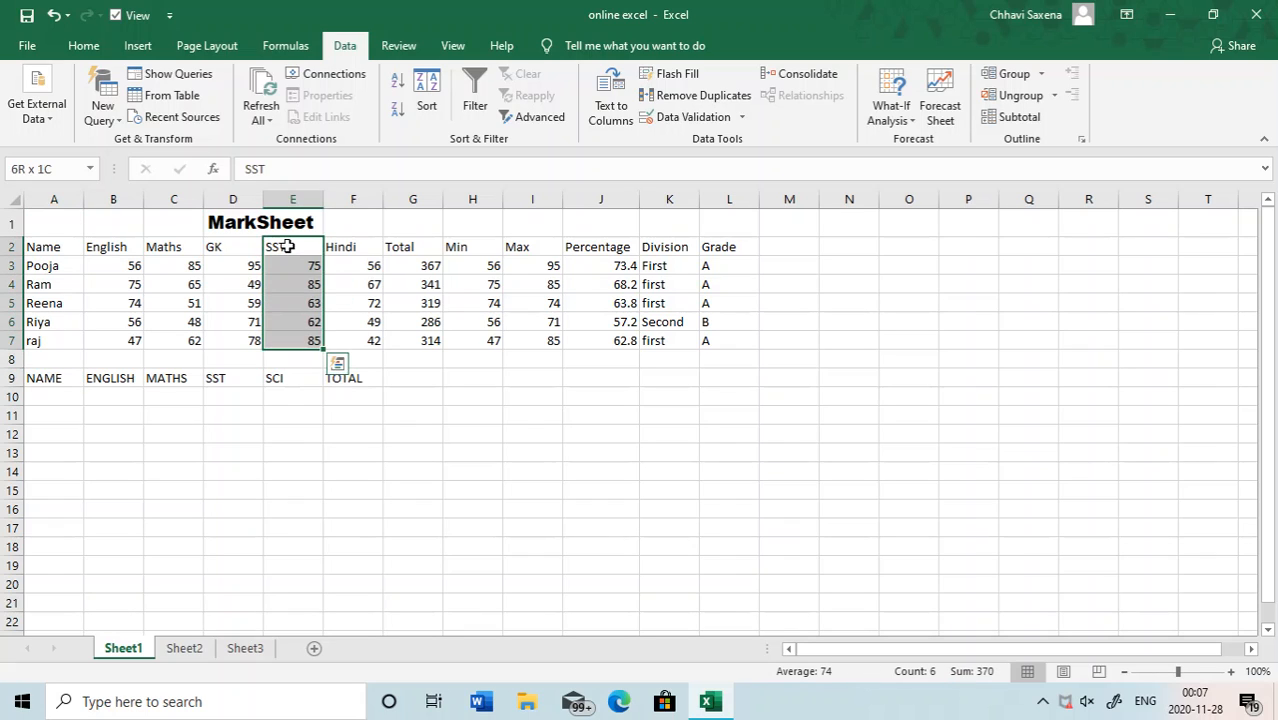
{"action": "left_click", "coordinate": [665, 97]}
{"action": "left_click", "coordinate": [756, 446]}
{"action": "left_click", "coordinate": [884, 477]}
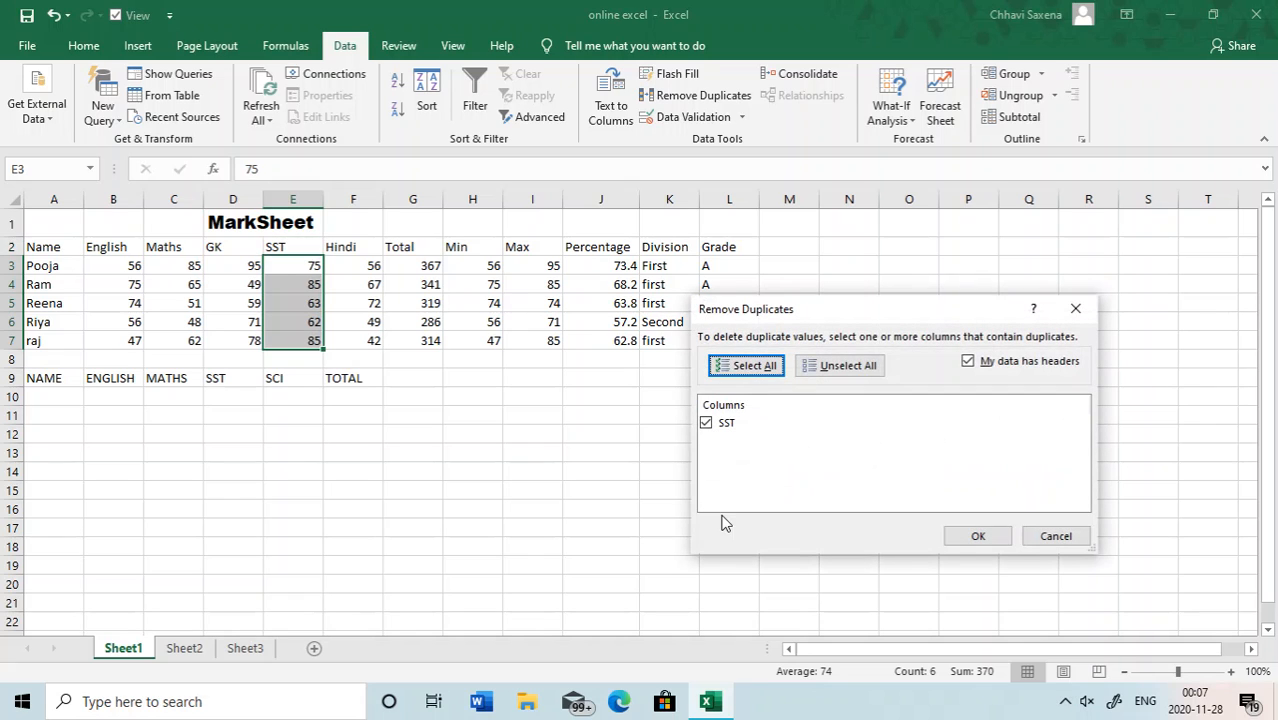
{"action": "left_click", "coordinate": [952, 537]}
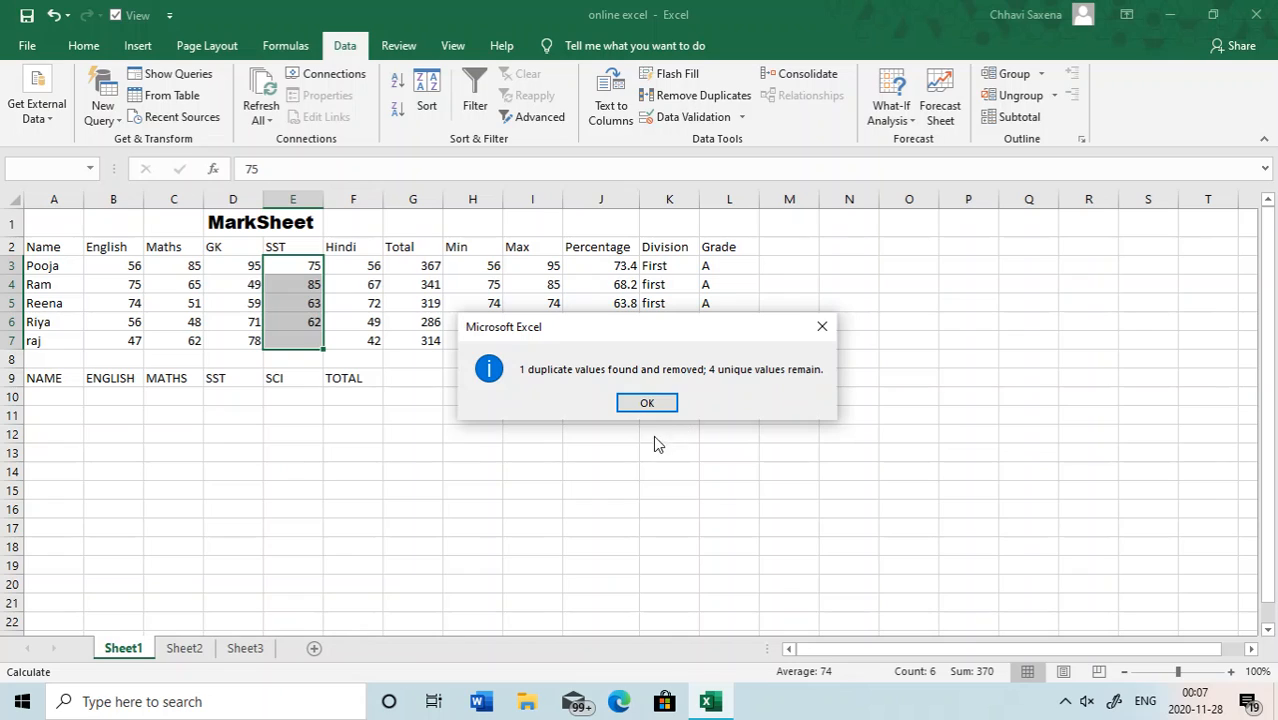
{"action": "left_click", "coordinate": [647, 403]}
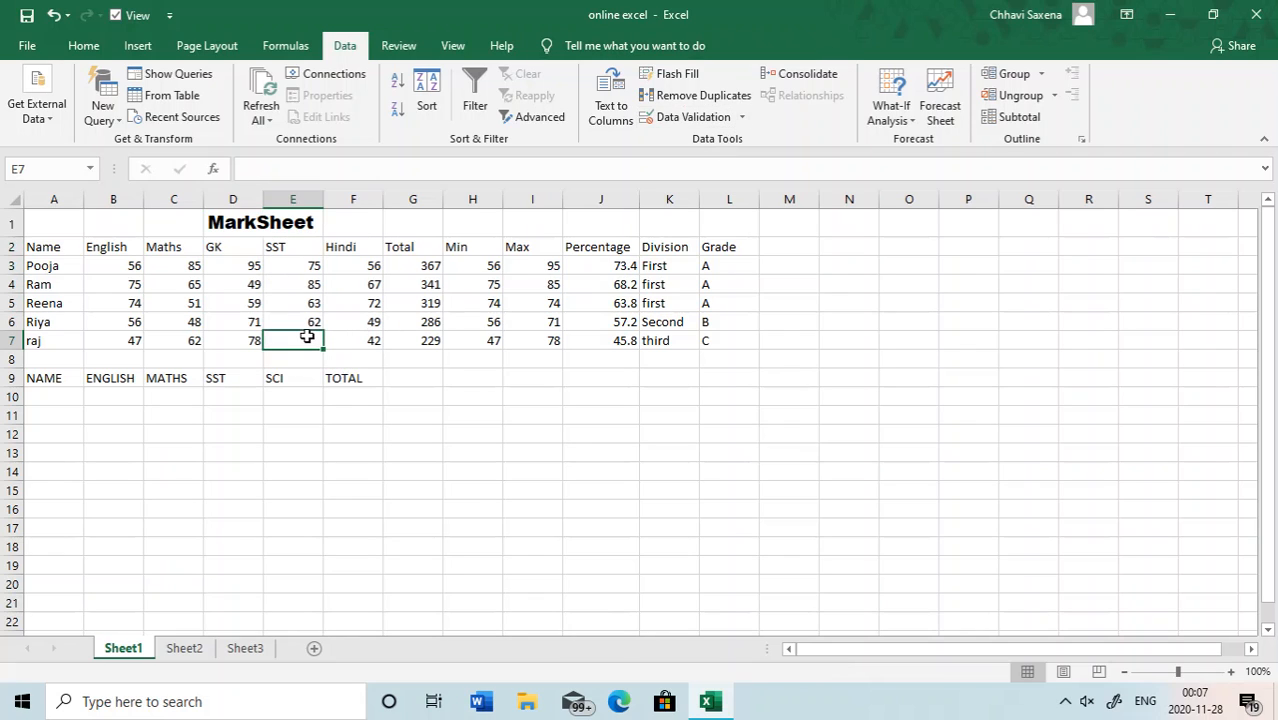
{"action": "type", "text": "47"}
{"action": "left_click", "coordinate": [530, 399]}
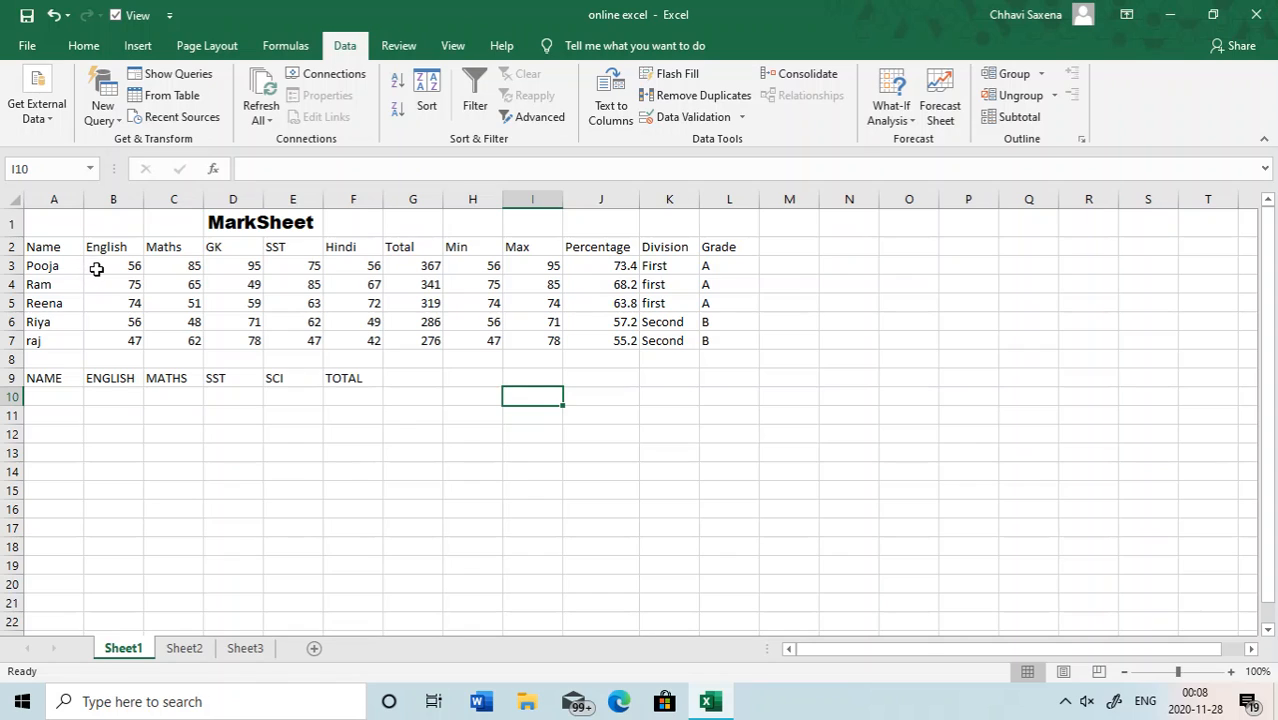
Set up a data validation rule on the marks in B3:F7 allowing whole numbers with the between condition
{"action": "left_click", "coordinate": [99, 267]}
{"action": "key", "text": "shift+Down"}
{"action": "key", "text": "shift+Down"}
{"action": "key", "text": "shift+Down"}
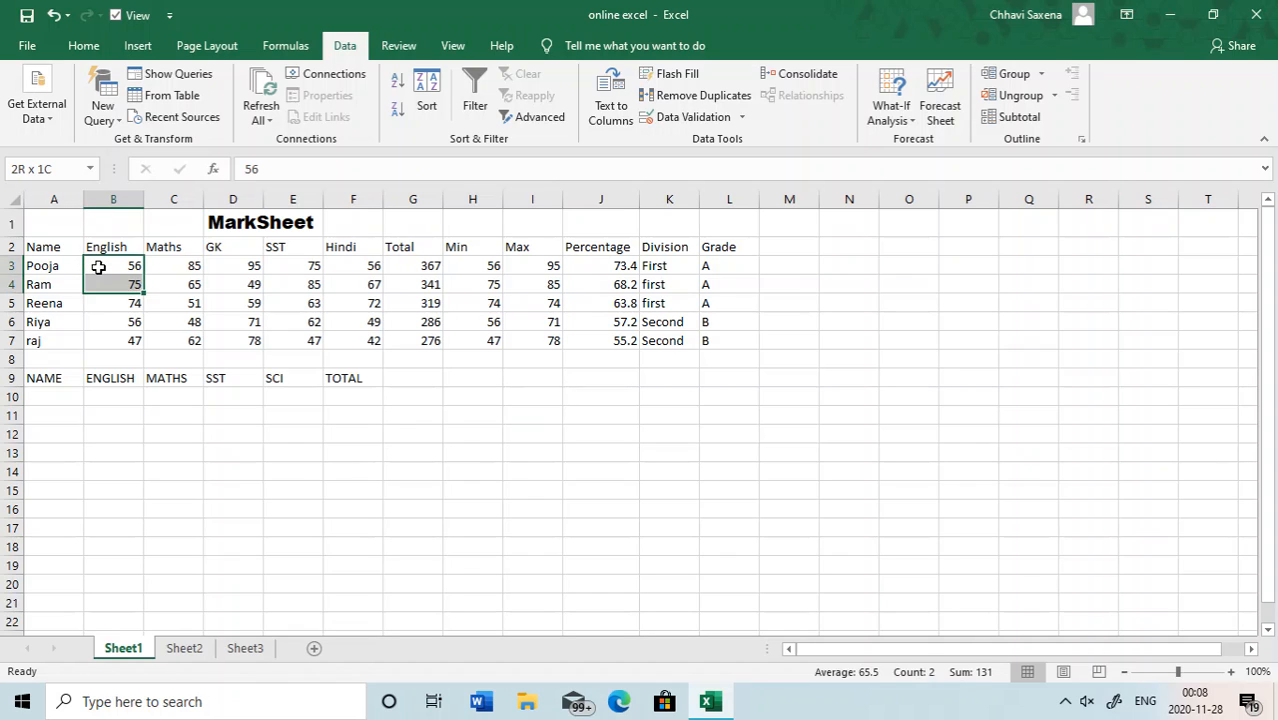
{"action": "key", "text": "shift+Right"}
{"action": "key", "text": "shift+Right"}
{"action": "key", "text": "shift+Right"}
{"action": "key", "text": "shift+Down"}
{"action": "key", "text": "shift+Right"}
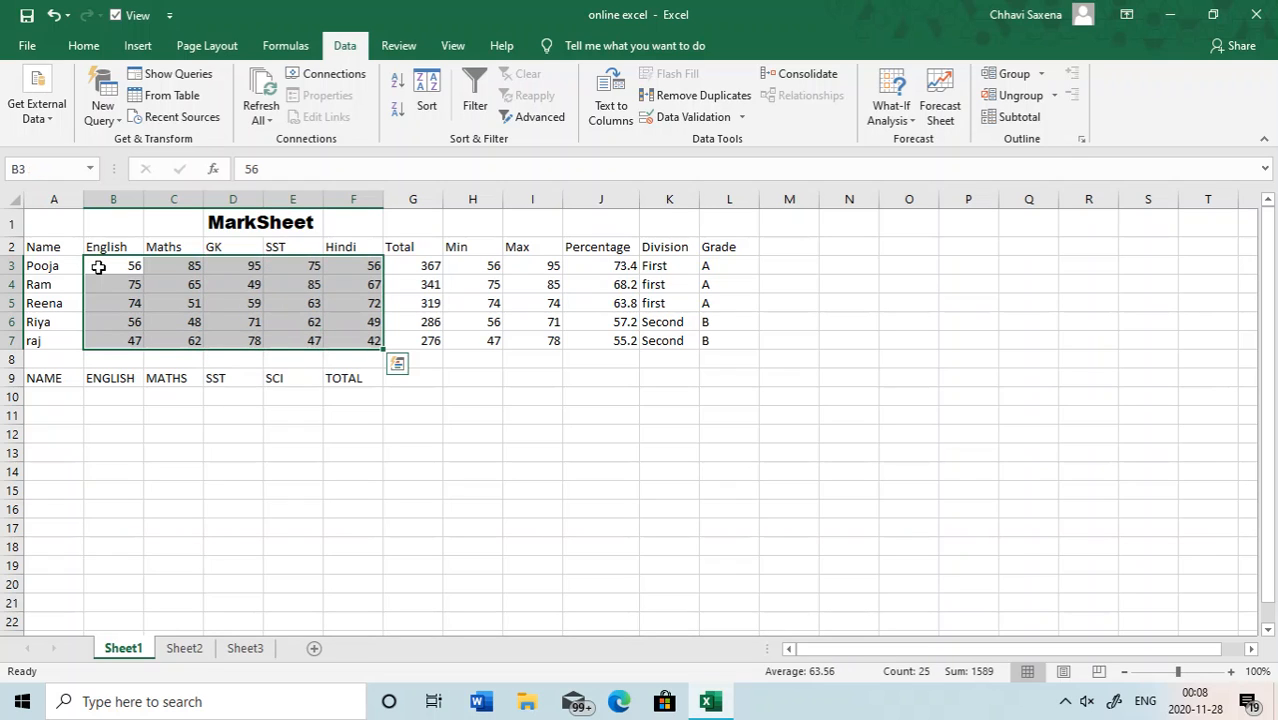
{"action": "left_click", "coordinate": [741, 117]}
{"action": "left_click", "coordinate": [726, 140]}
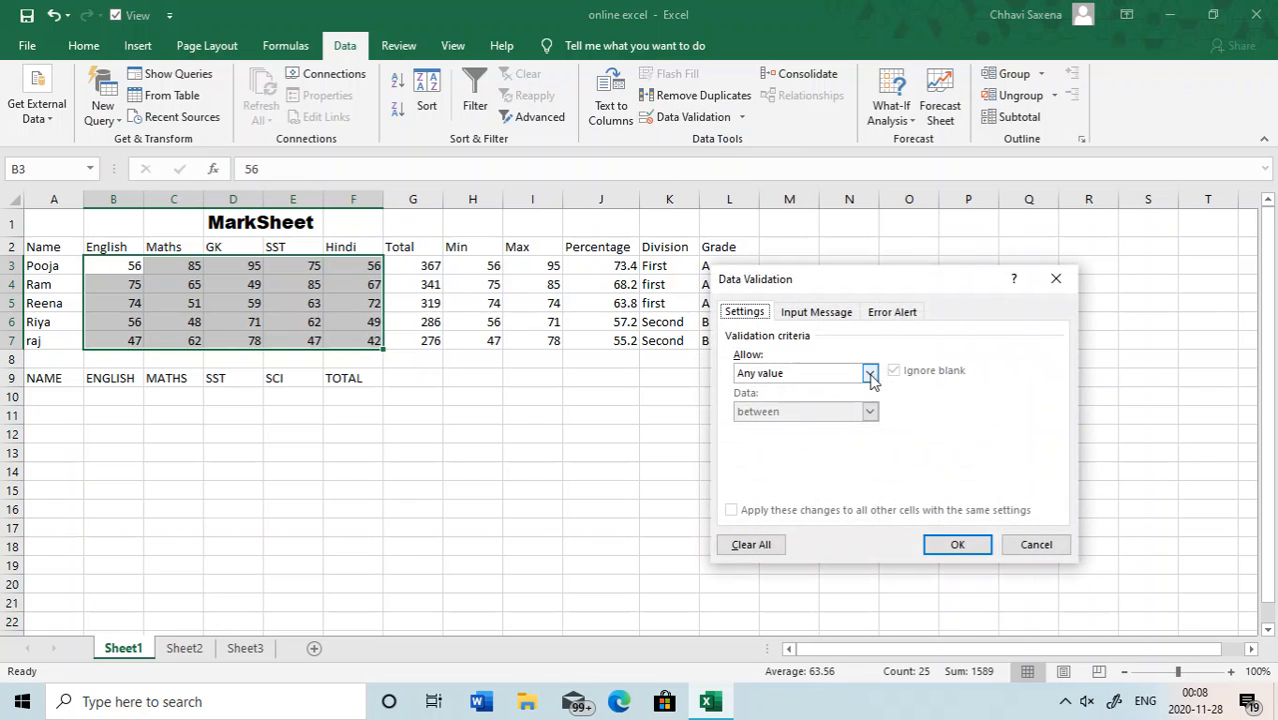
{"action": "left_click", "coordinate": [869, 374]}
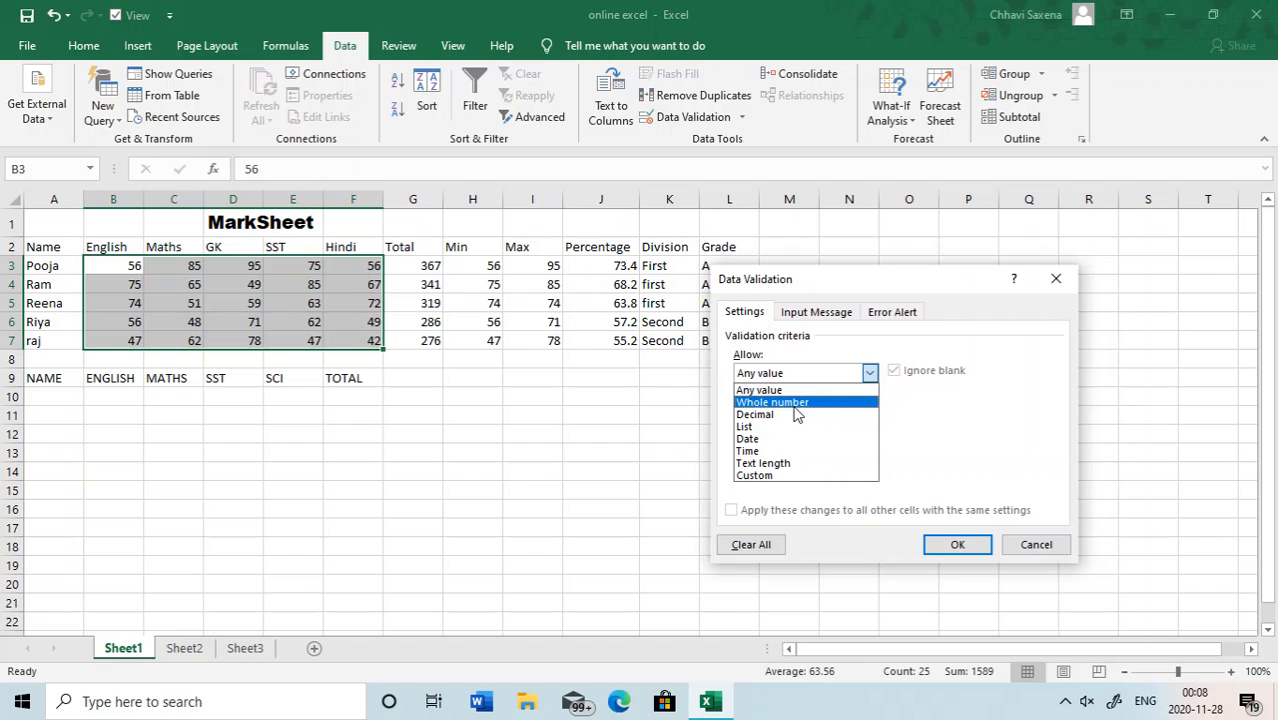
{"action": "left_click", "coordinate": [795, 405]}
{"action": "left_click", "coordinate": [870, 412]}
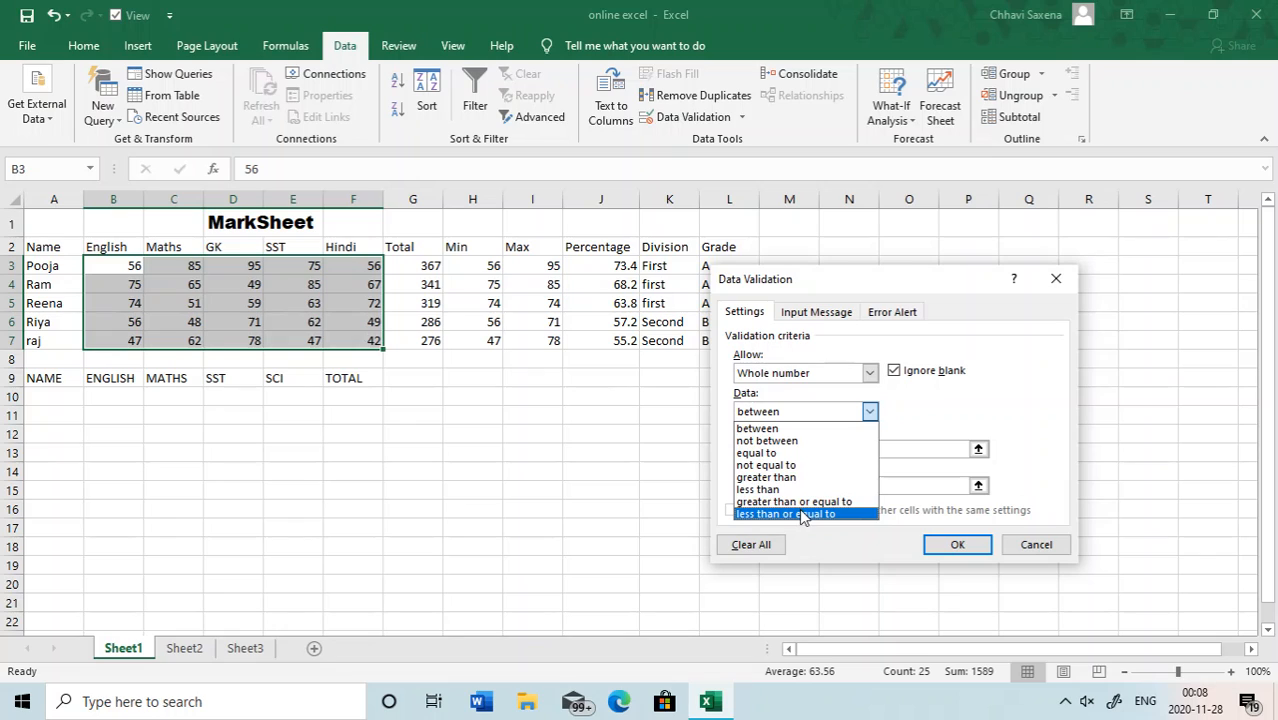
{"action": "left_click", "coordinate": [775, 429]}
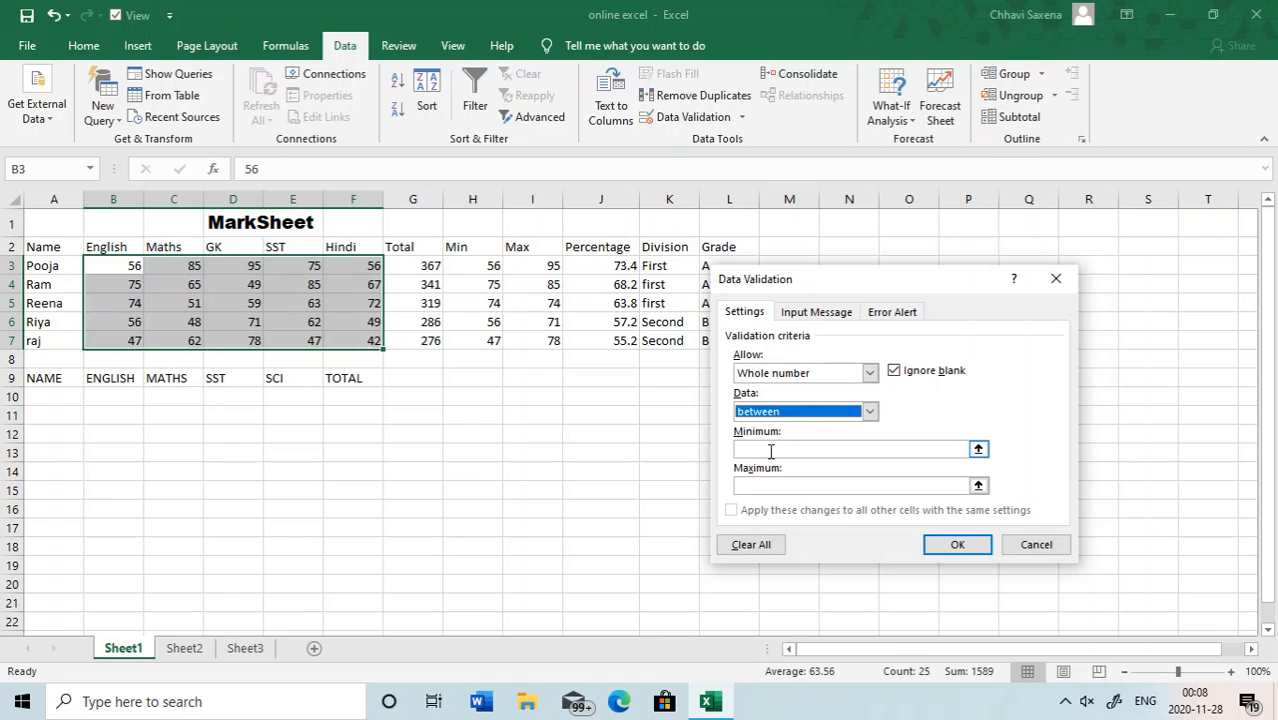
Set the validation rule's minimum to 50 and maximum to 60, and apply it
{"action": "left_click", "coordinate": [771, 451]}
{"action": "type", "text": "50"}
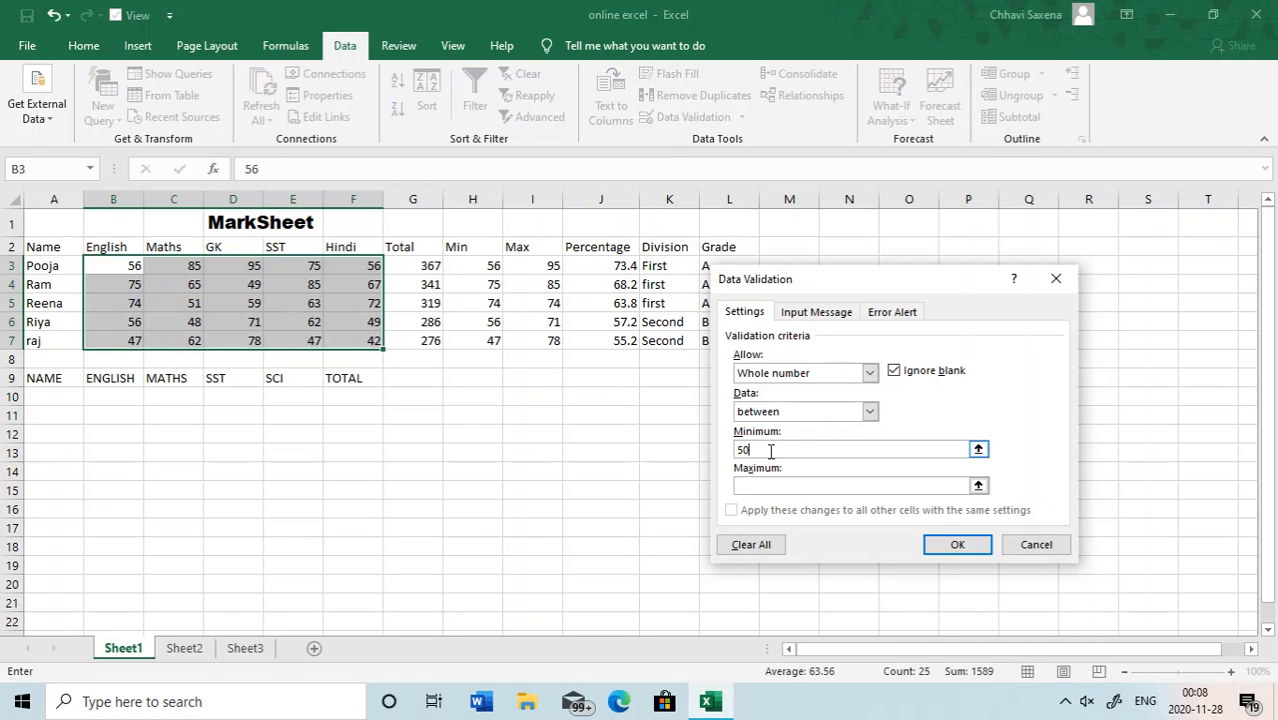
{"action": "left_click", "coordinate": [762, 486]}
{"action": "type", "text": "60"}
{"action": "left_click", "coordinate": [945, 545]}
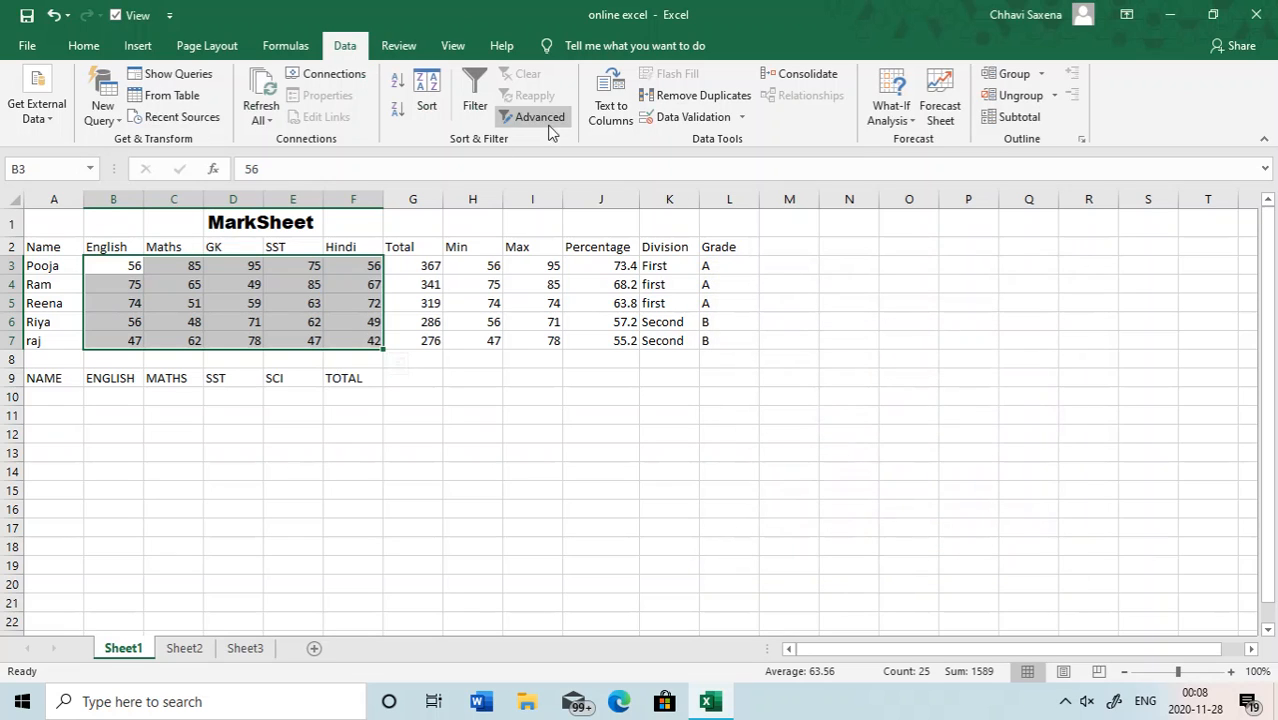
Circle the invalid data among the marks in B3:F7 and clear the validation circles
{"action": "left_click", "coordinate": [741, 120]}
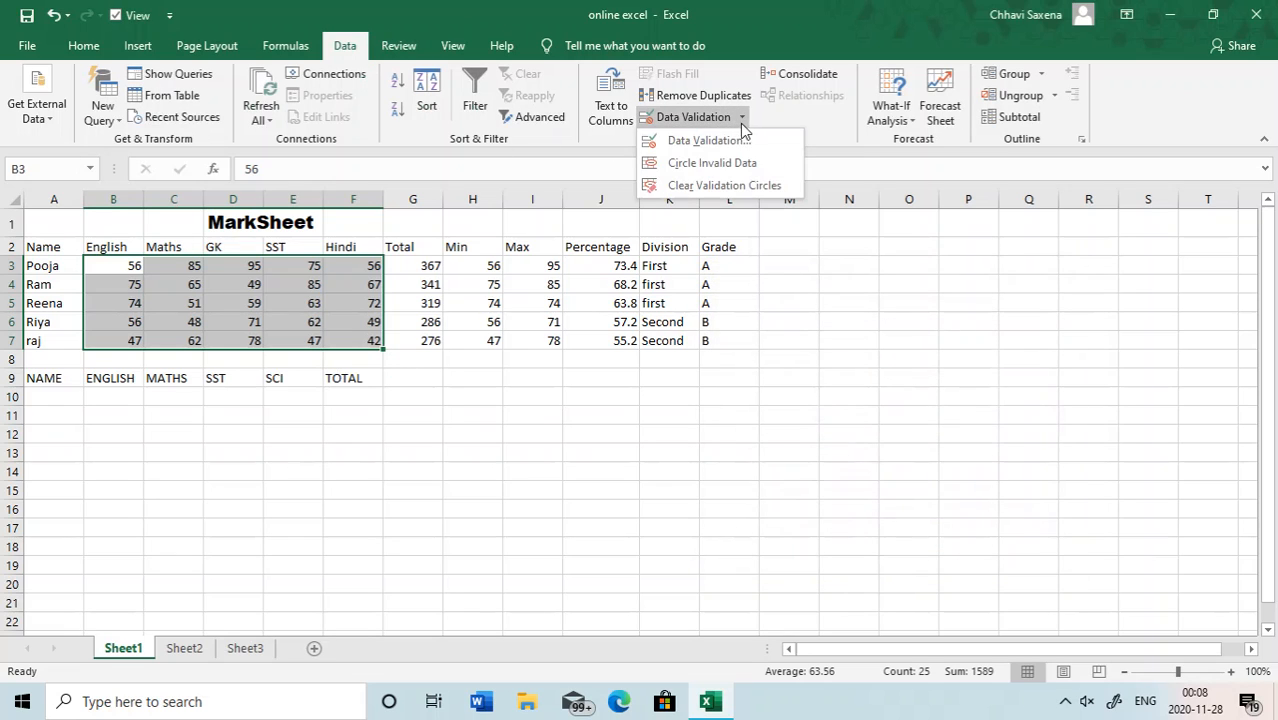
{"action": "left_click", "coordinate": [722, 164]}
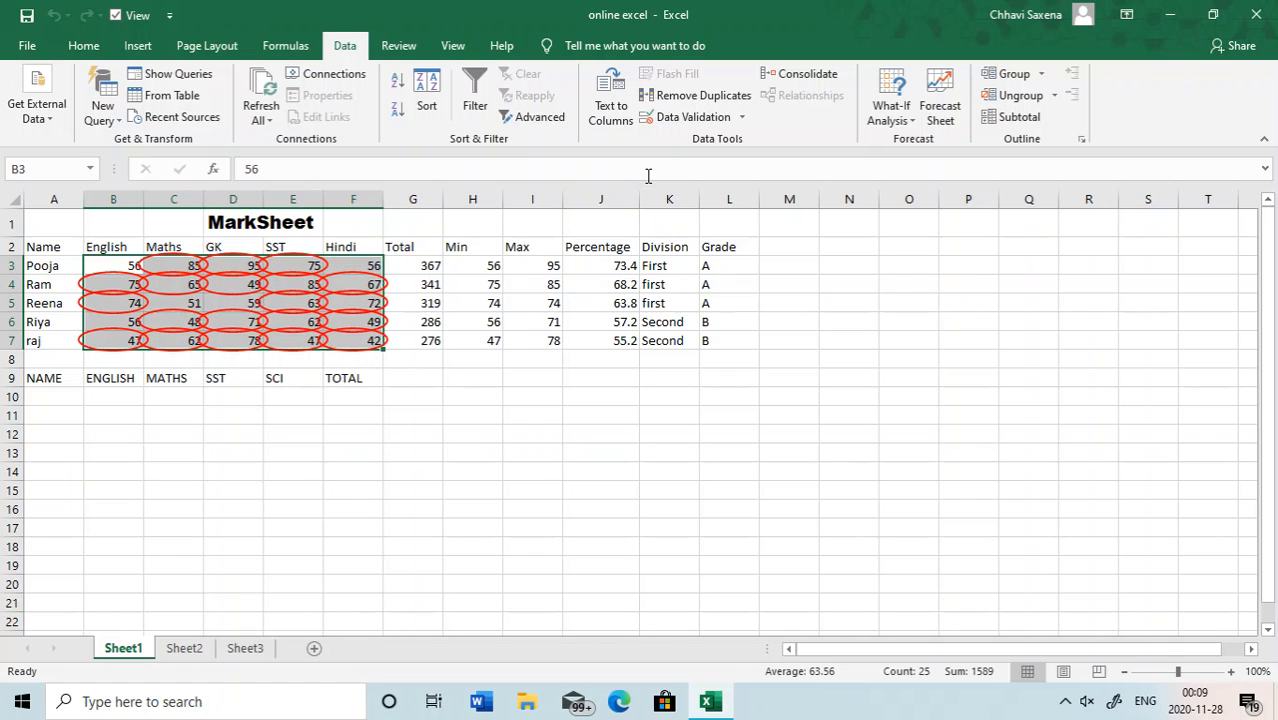
{"action": "left_click", "coordinate": [740, 119]}
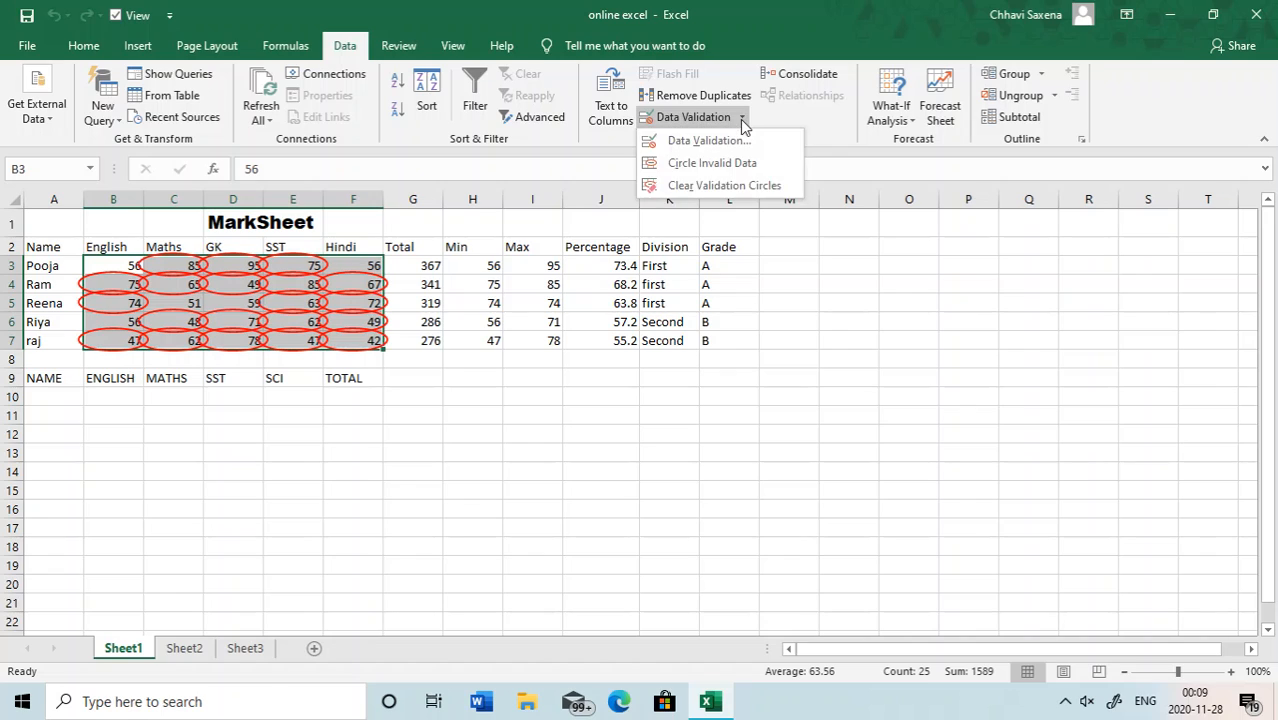
{"action": "left_click", "coordinate": [714, 187]}
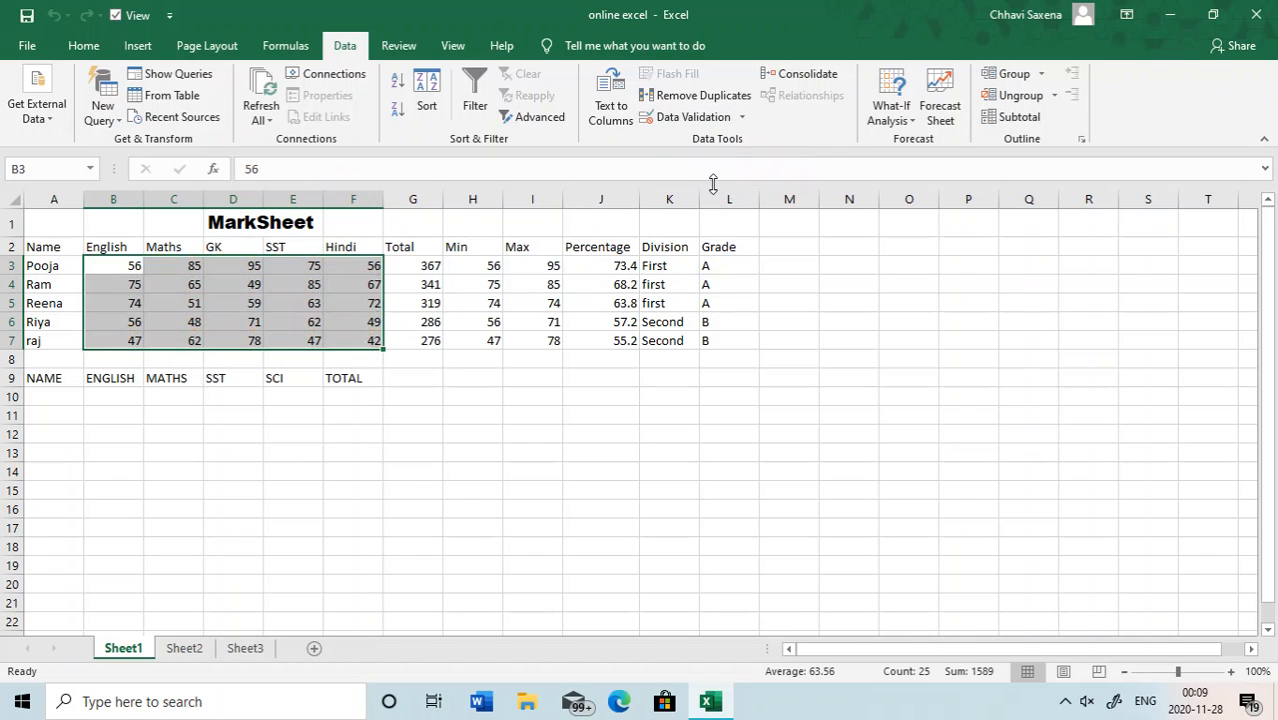
Change the SST mark in cell E4 to 52
{"action": "left_click", "coordinate": [310, 287]}
{"action": "type", "text": "52"}
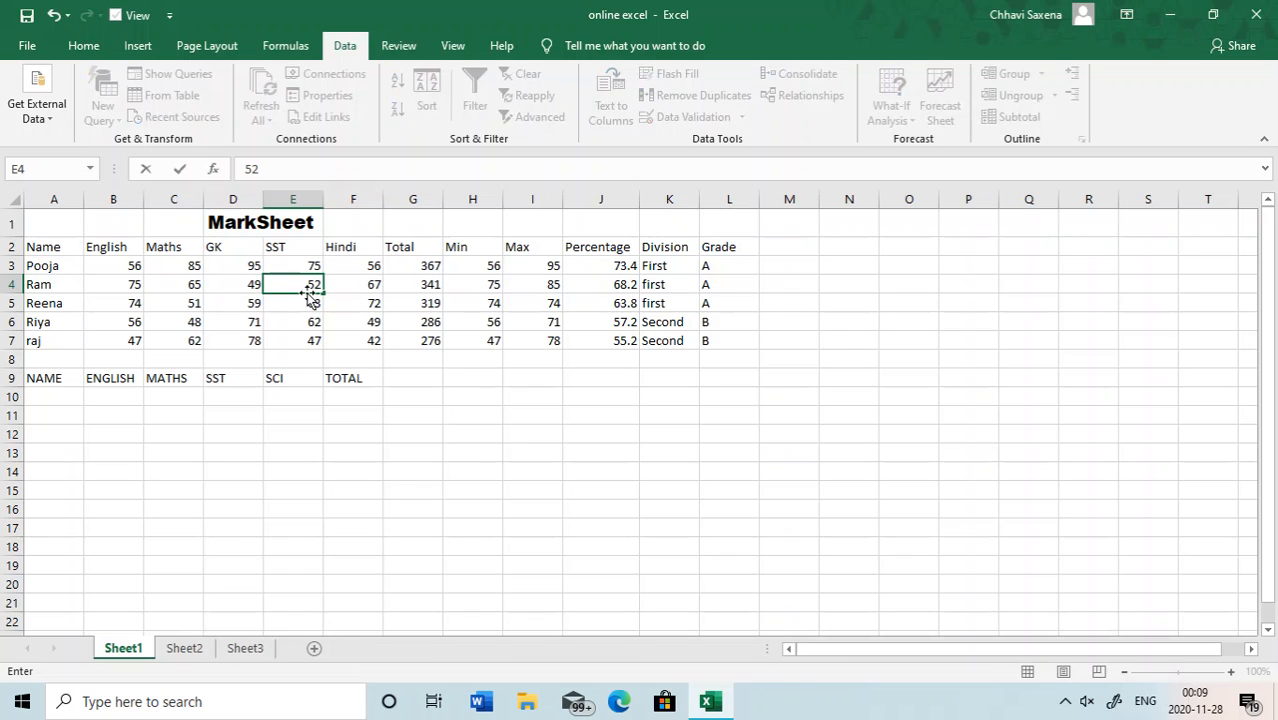
Try to enter 75 as the SST mark in cell E5 to test the validation rule
{"action": "left_click", "coordinate": [310, 302]}
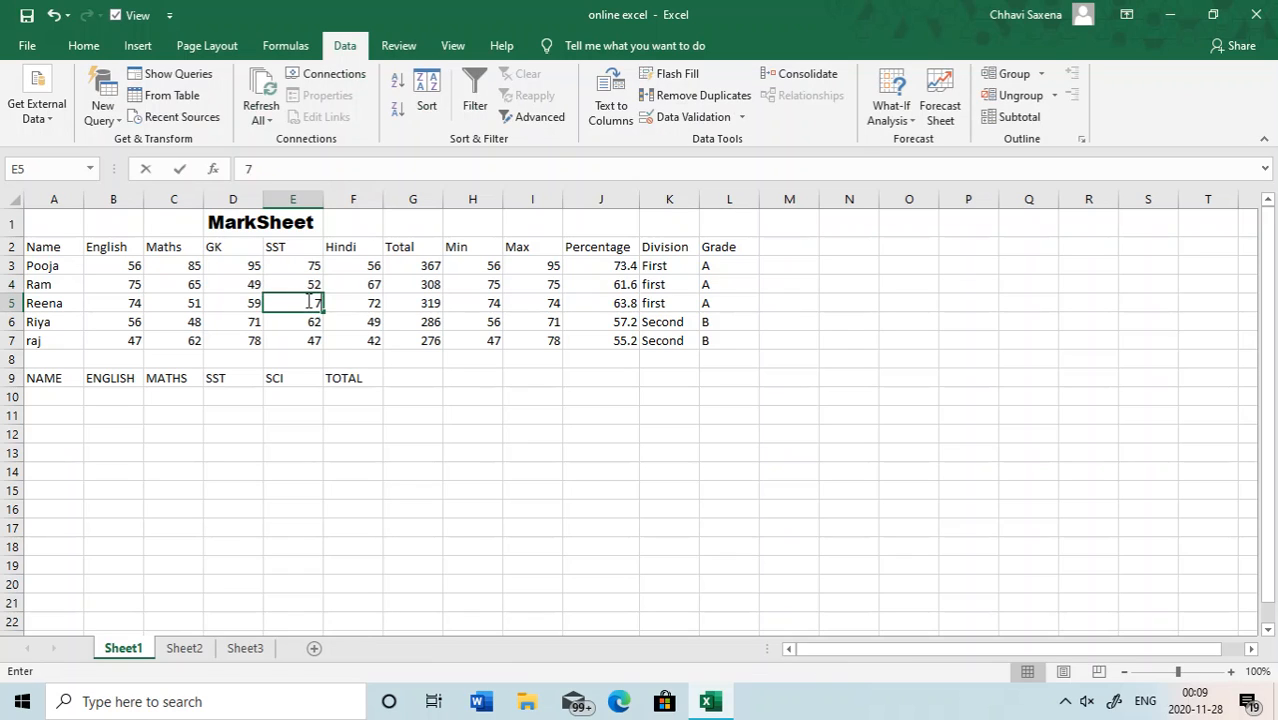
{"action": "type", "text": "75"}
{"action": "key", "text": "Return"}
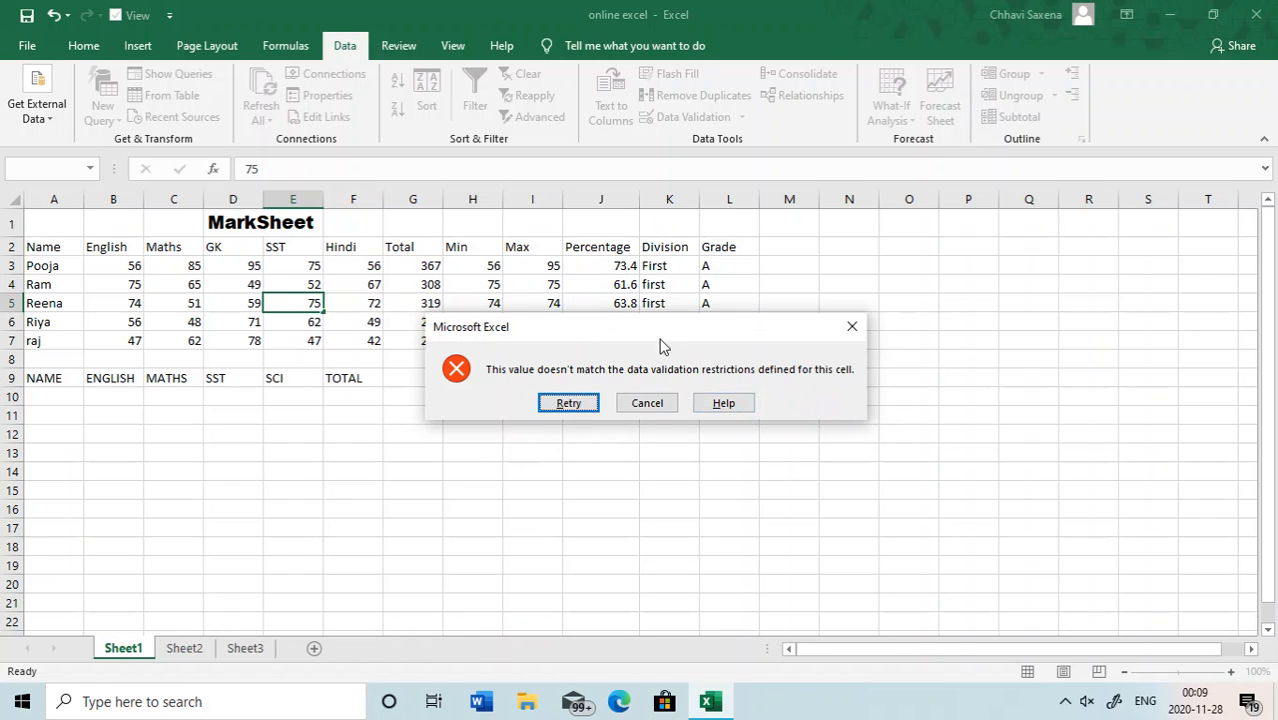
{"action": "left_click", "coordinate": [561, 403]}
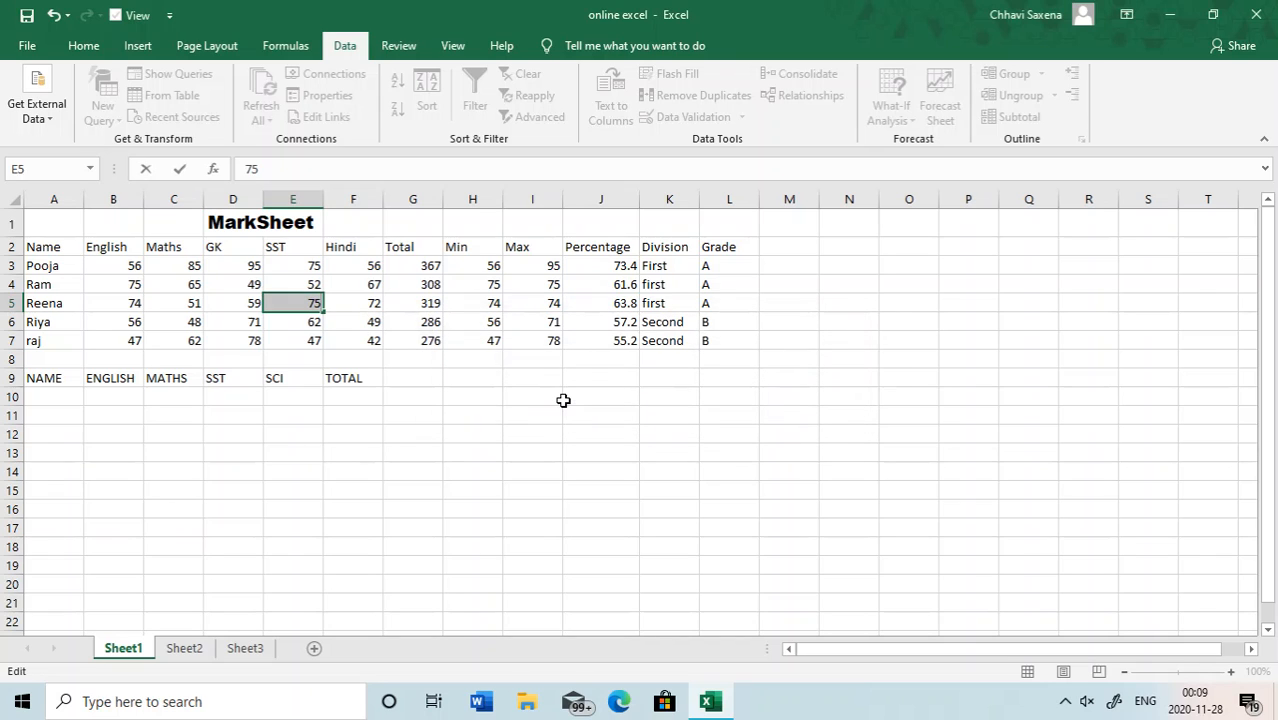
{"action": "left_click", "coordinate": [289, 318]}
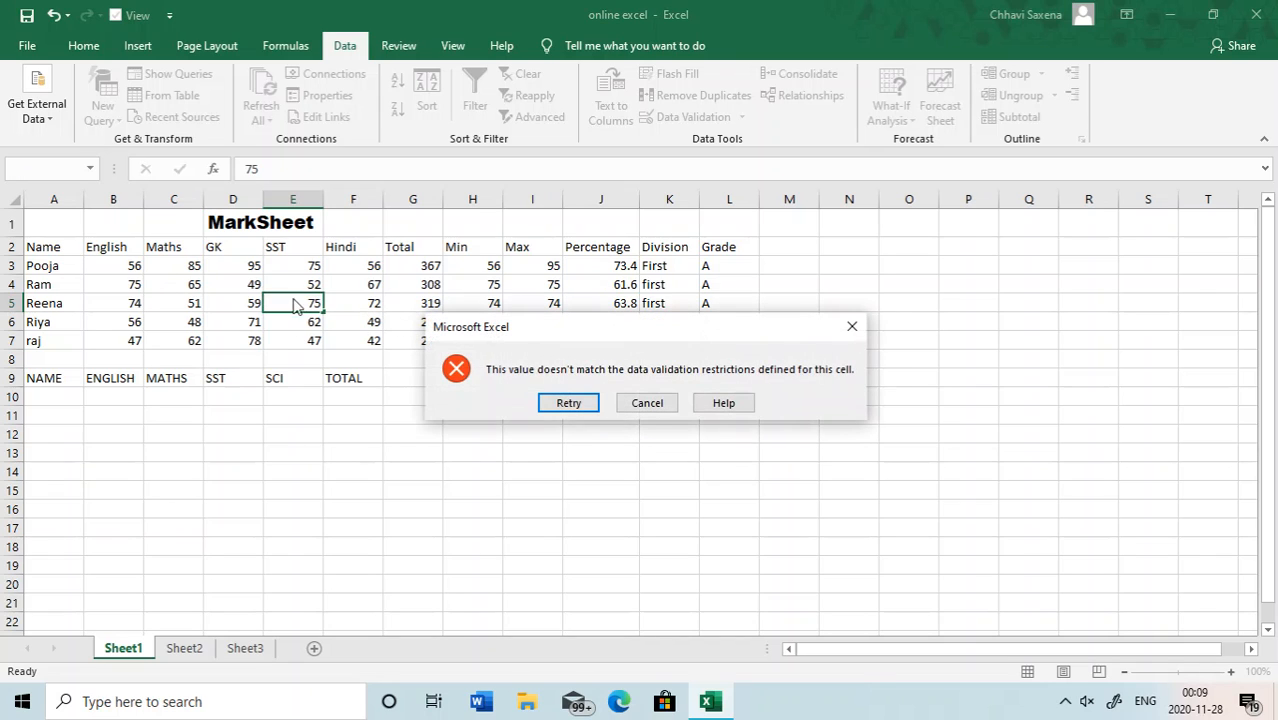
{"action": "left_click", "coordinate": [640, 402]}
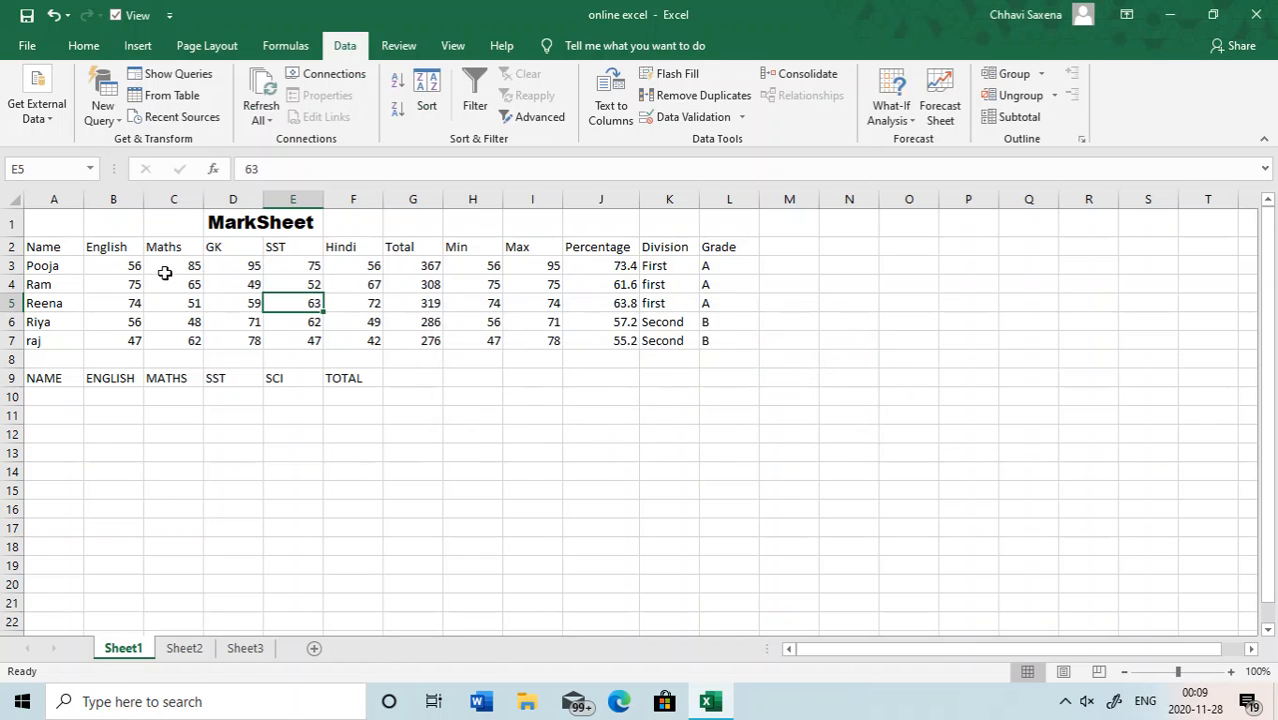
Clear all data validation rules from the marks in B3:F7
{"action": "left_click", "coordinate": [131, 266]}
{"action": "key", "text": "shift+Down"}
{"action": "key", "text": "shift+Down"}
{"action": "key", "text": "shift+Down"}
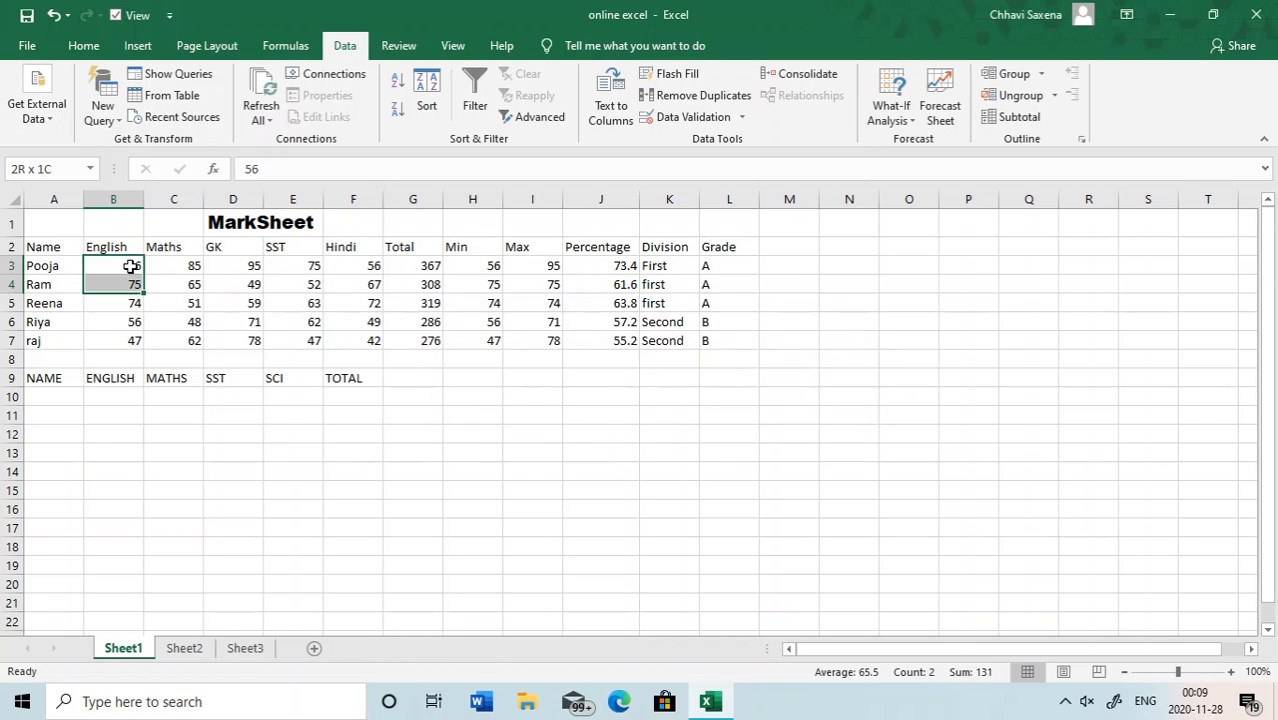
{"action": "key", "text": "shift+Down"}
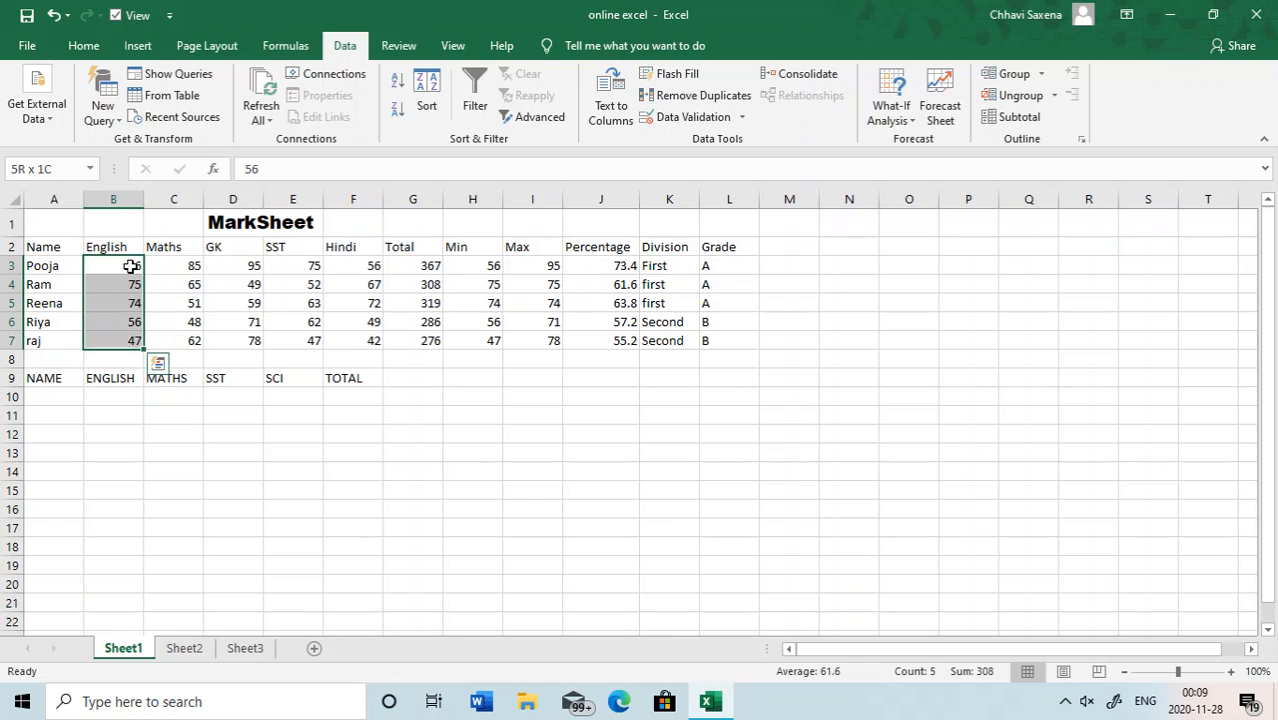
{"action": "key", "text": "shift+Right"}
{"action": "key", "text": "shift+Right"}
{"action": "key", "text": "shift+Right"}
{"action": "key", "text": "shift+Right"}
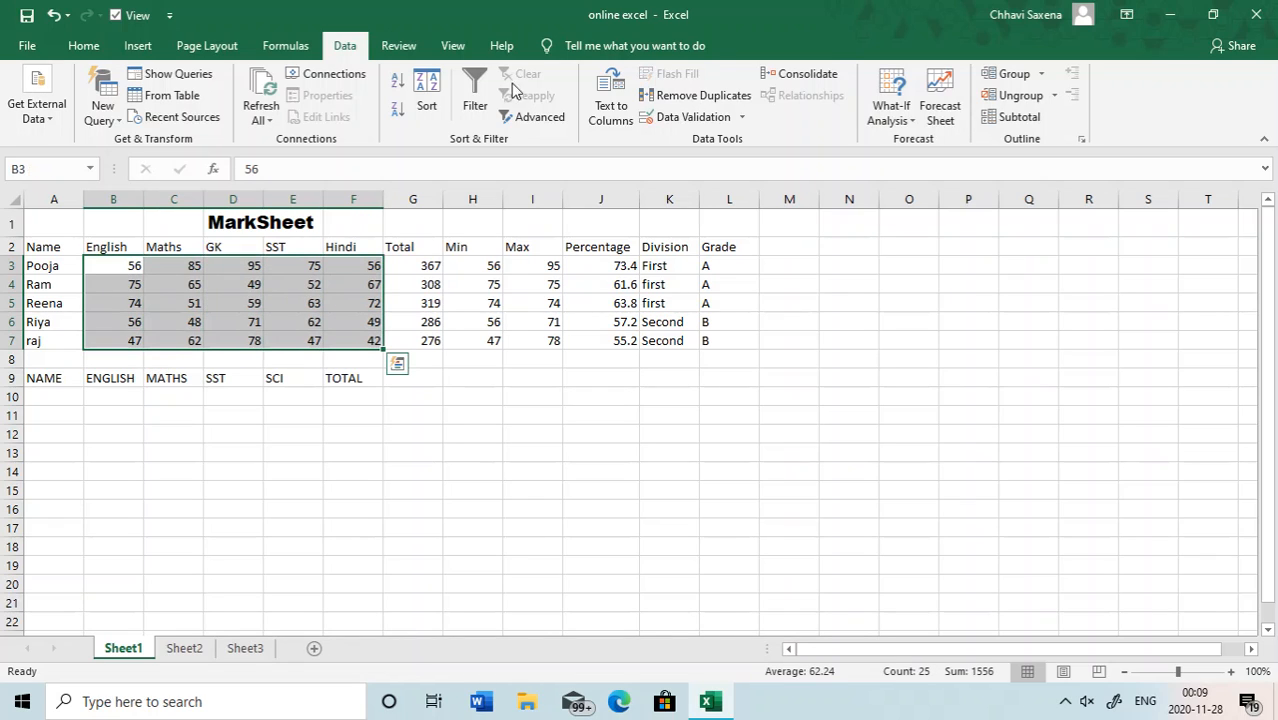
{"action": "left_click", "coordinate": [741, 120]}
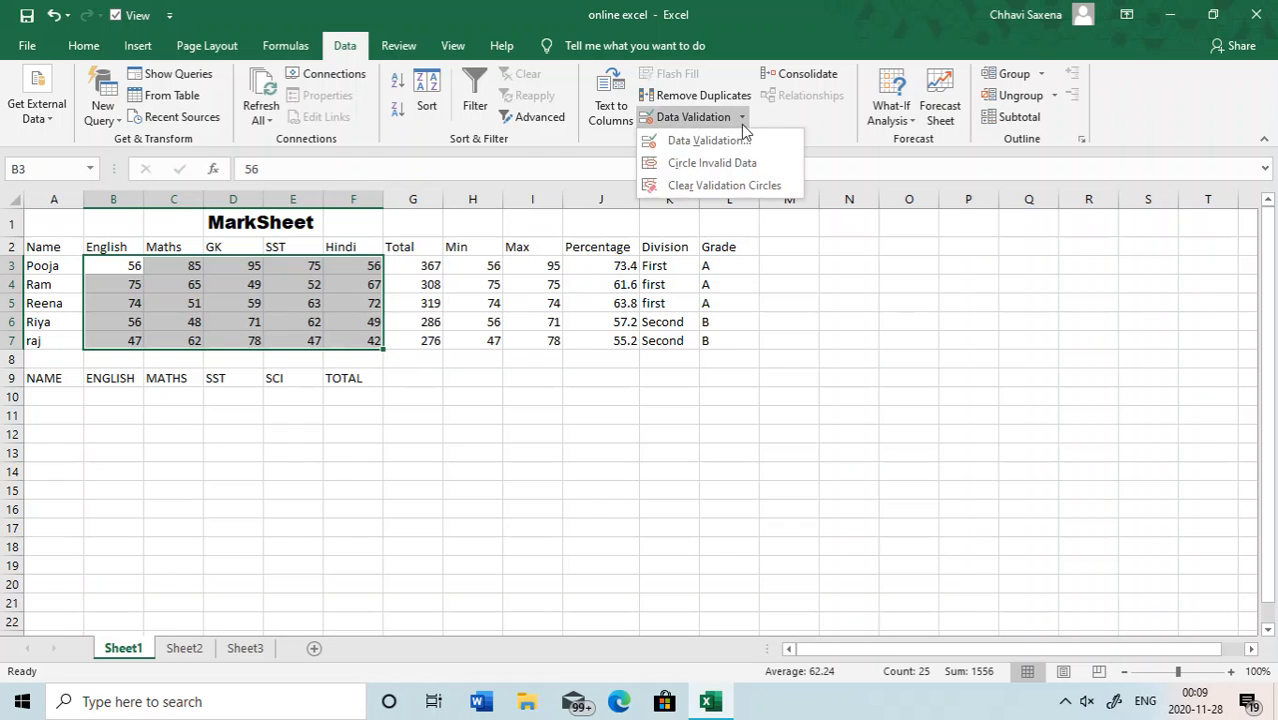
{"action": "left_click", "coordinate": [711, 140]}
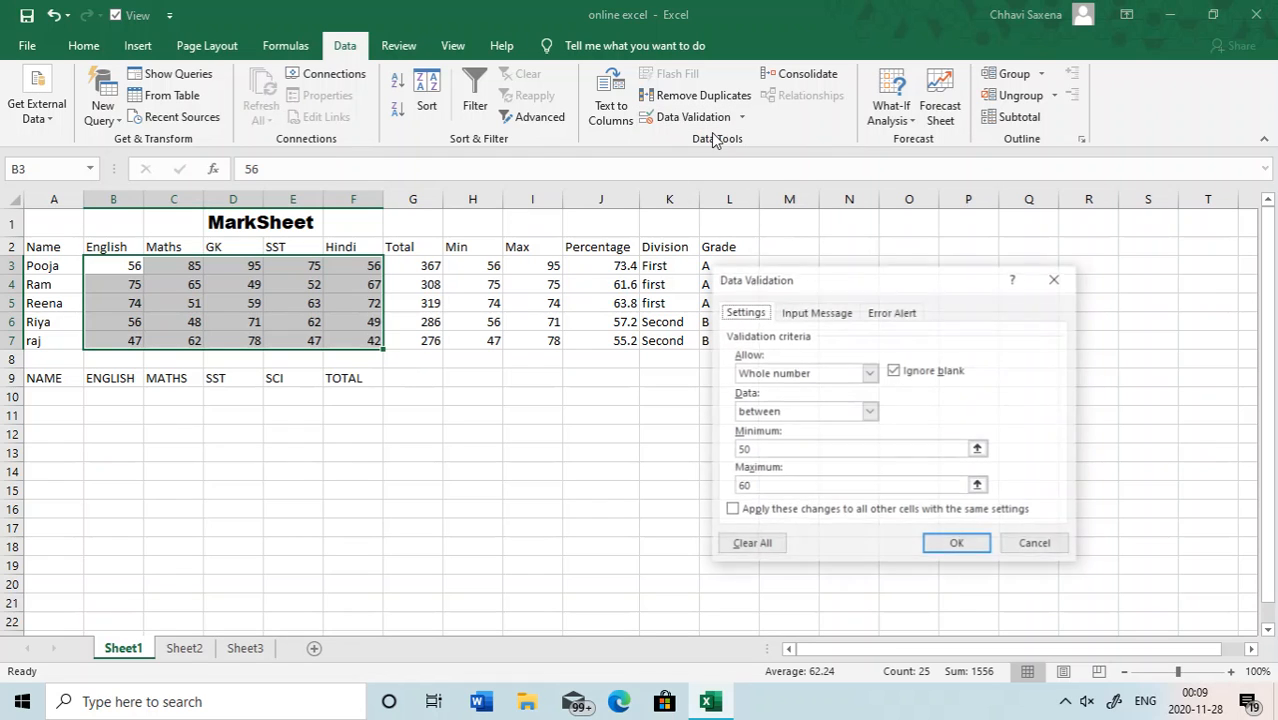
{"action": "left_click", "coordinate": [750, 546]}
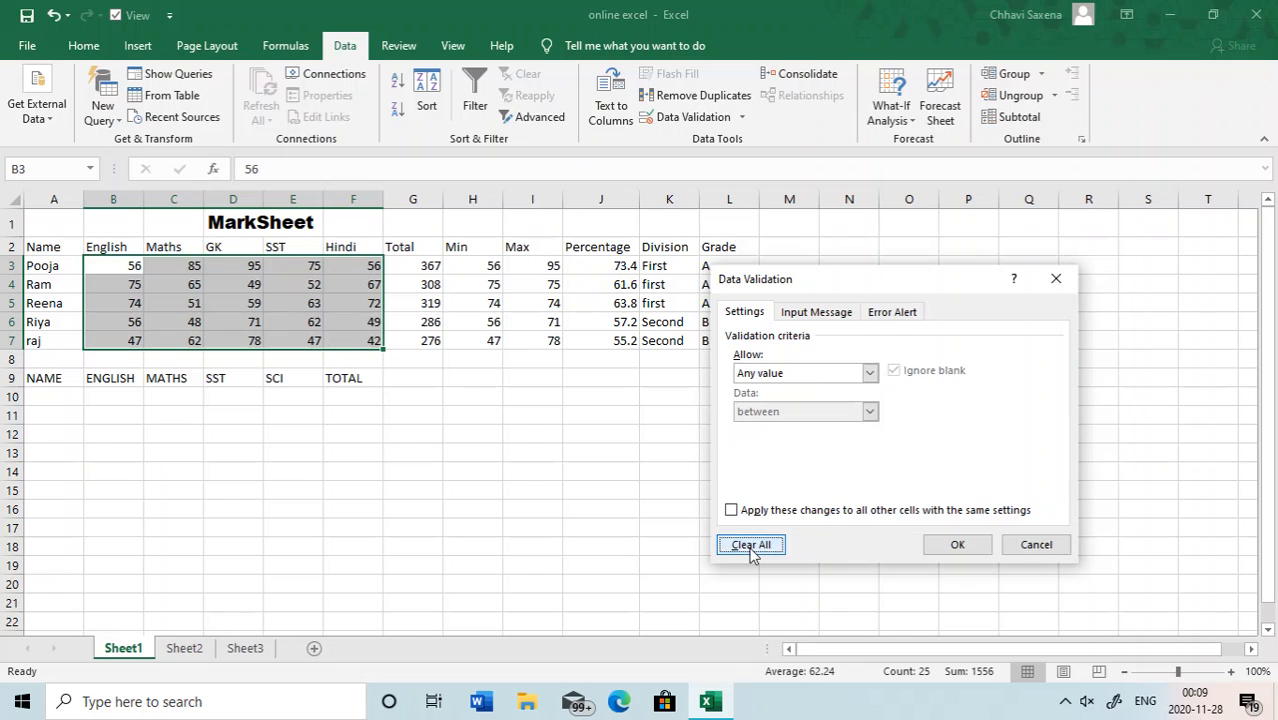
{"action": "left_click", "coordinate": [950, 548]}
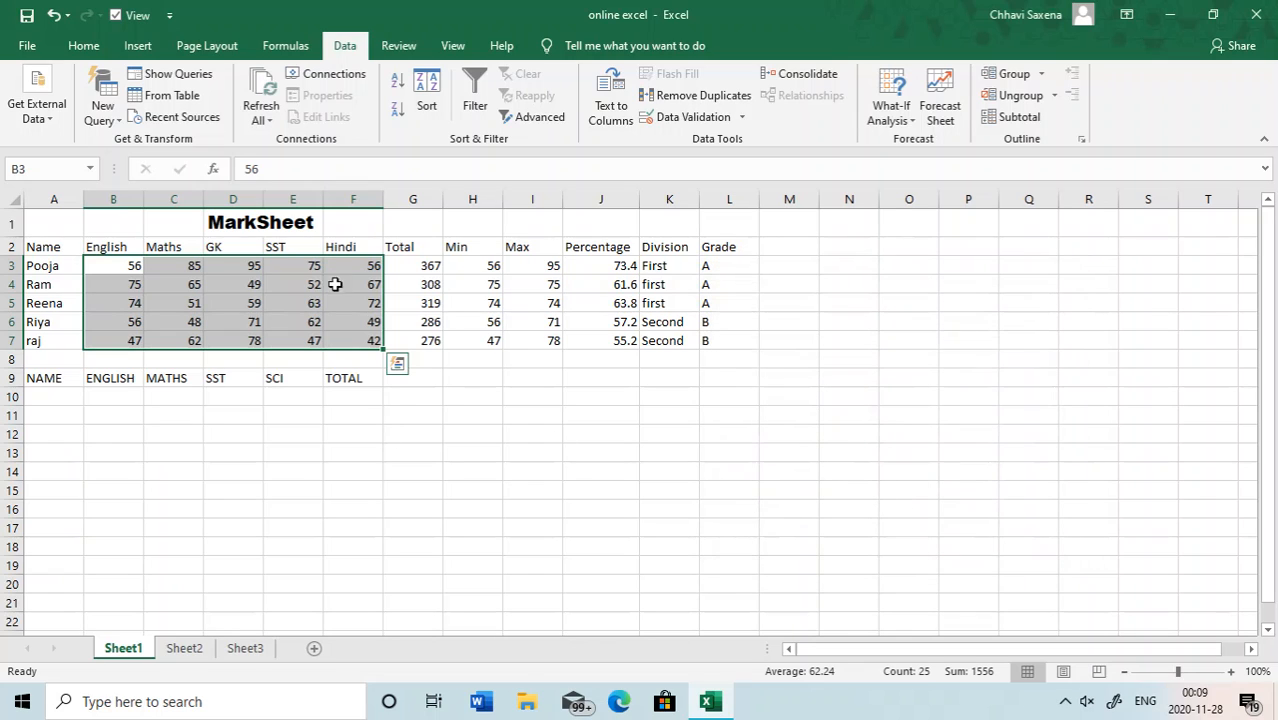
Change the SST mark in cell E3 to 42
{"action": "left_click", "coordinate": [309, 268]}
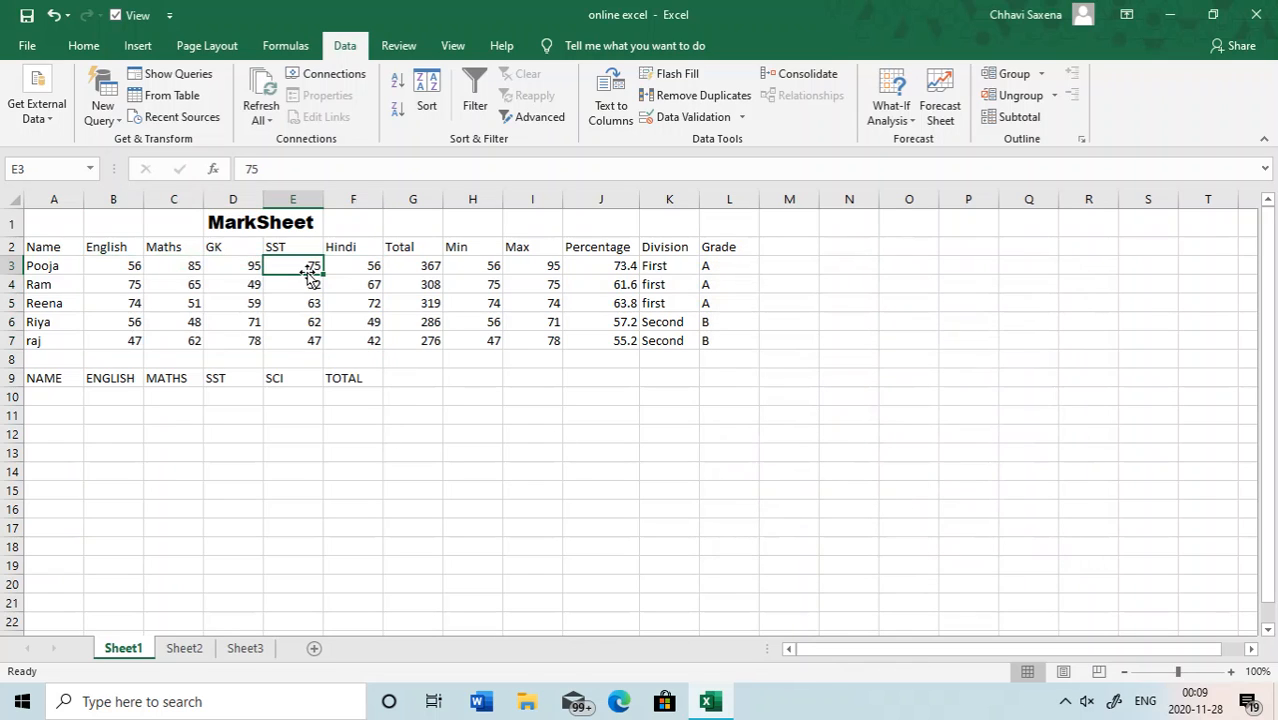
{"action": "type", "text": "42"}
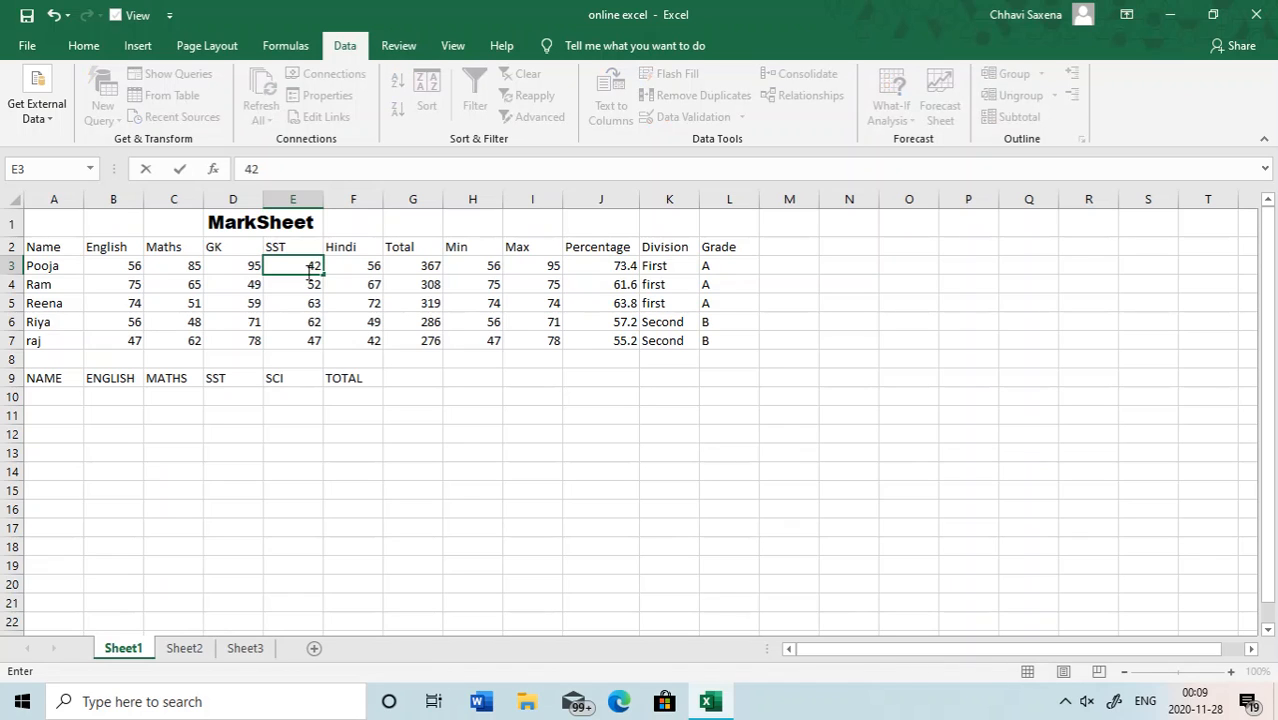
{"action": "left_click", "coordinate": [372, 316]}
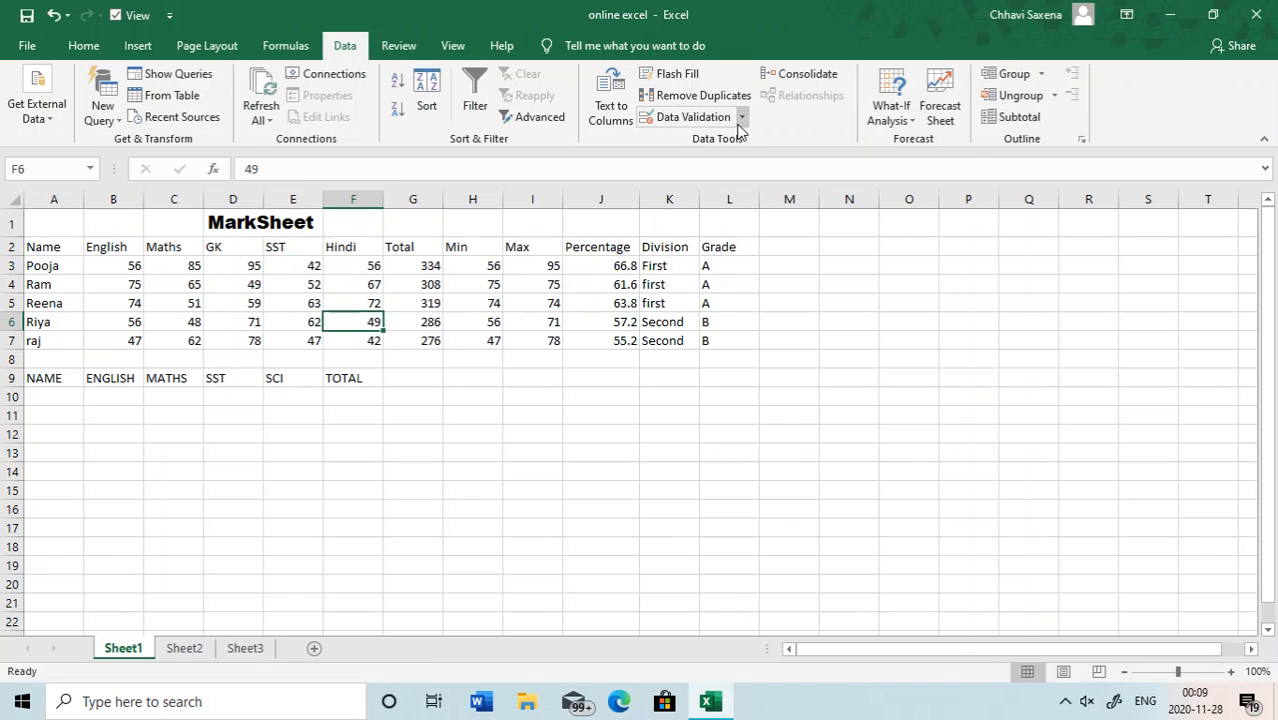
{"action": "left_click", "coordinate": [740, 119]}
{"action": "left_click", "coordinate": [721, 148]}
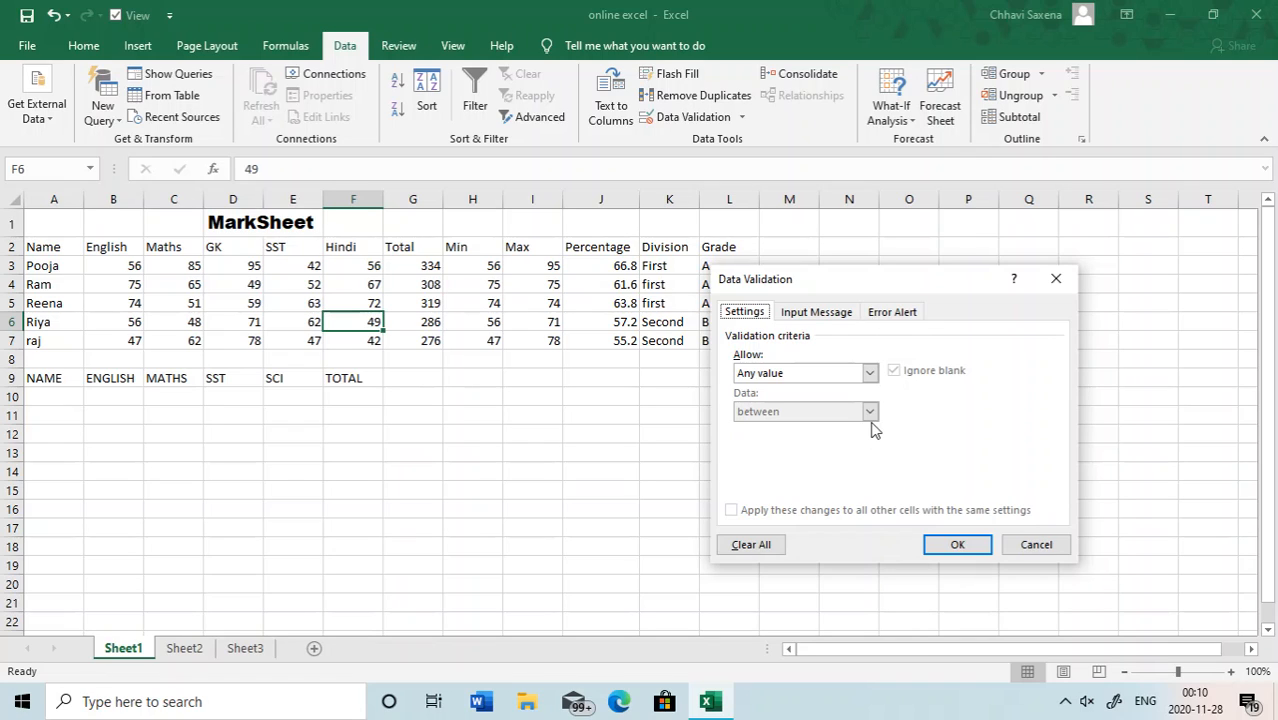
{"action": "left_click", "coordinate": [1034, 550]}
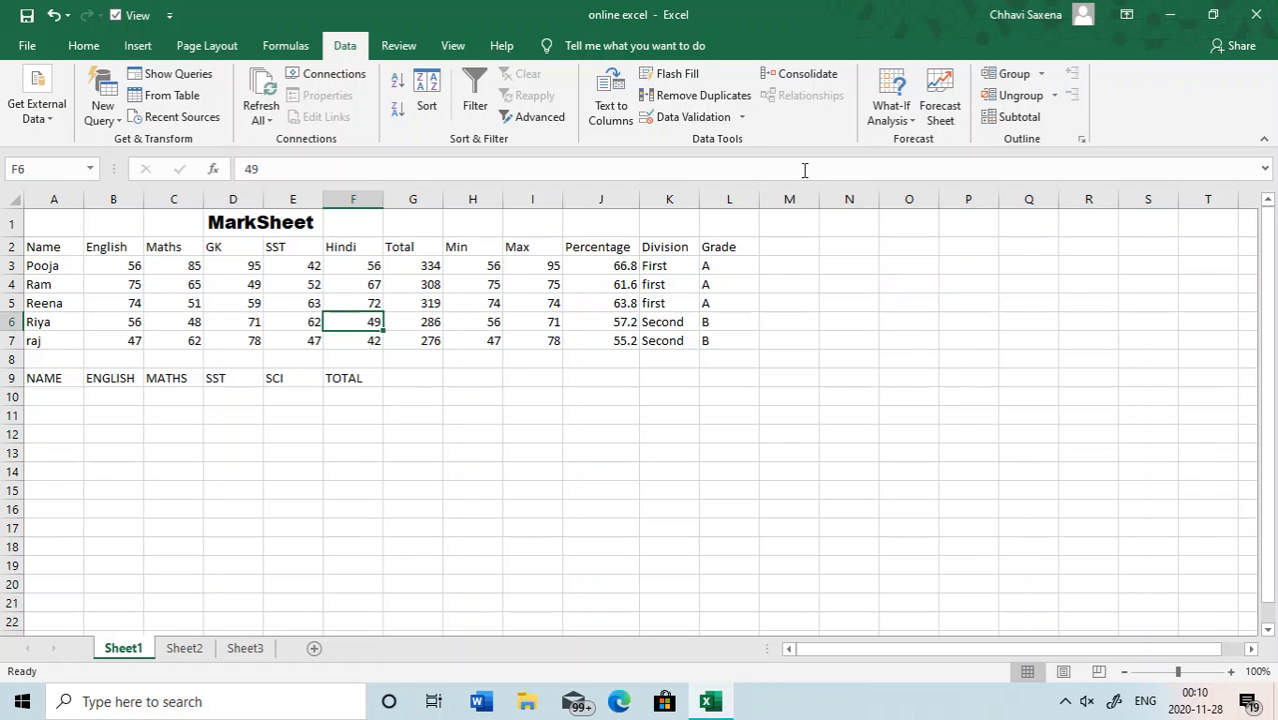
Add a validation input message titled OK MATHS MARKS with the text FGDFGDGDFD to the Maths marks in C3:C7
{"action": "left_click", "coordinate": [171, 262]}
{"action": "left_click_drag", "start_coordinate": [171, 260], "coordinate": [175, 342]}
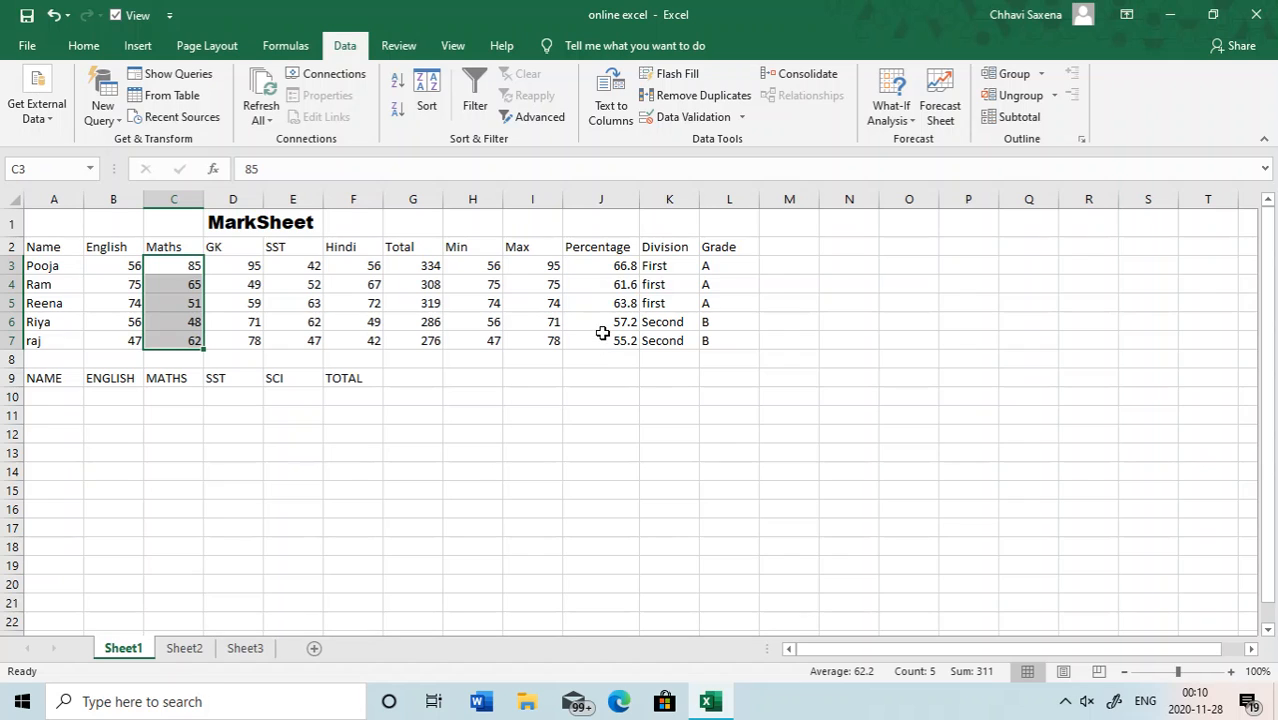
{"action": "left_click", "coordinate": [739, 118]}
{"action": "left_click", "coordinate": [730, 138]}
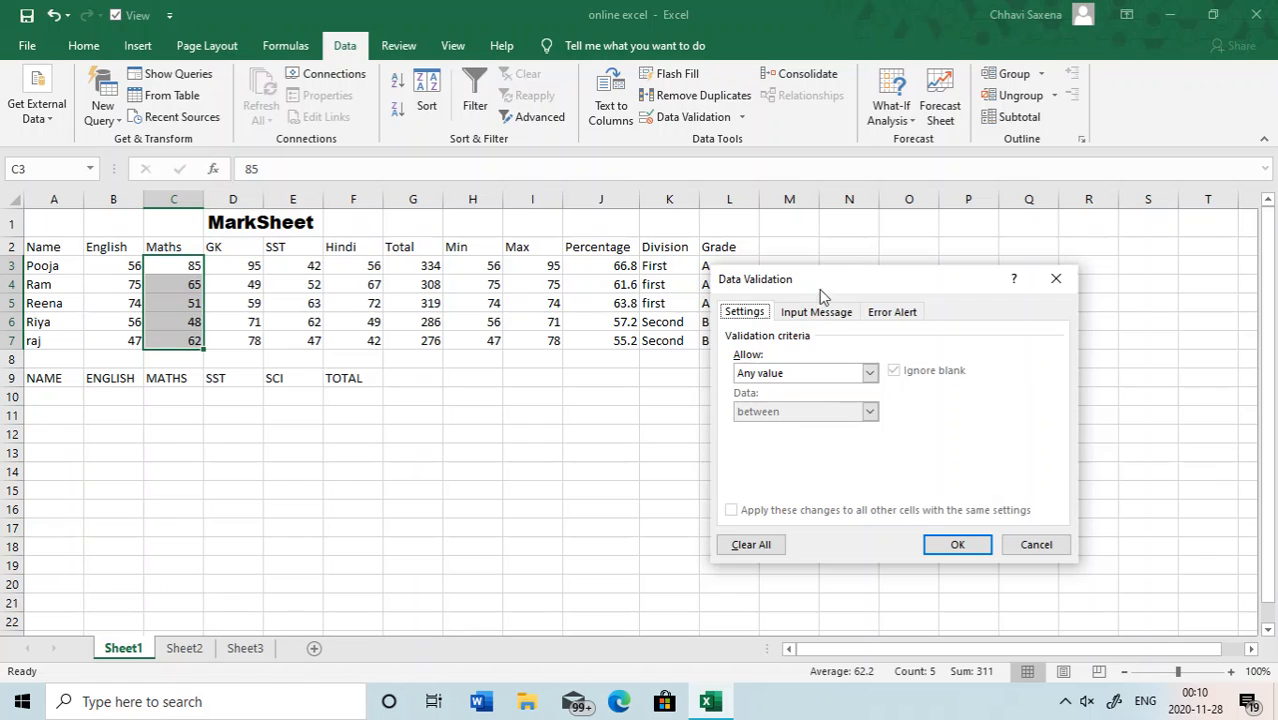
{"action": "left_click", "coordinate": [816, 313]}
{"action": "left_click", "coordinate": [823, 398]}
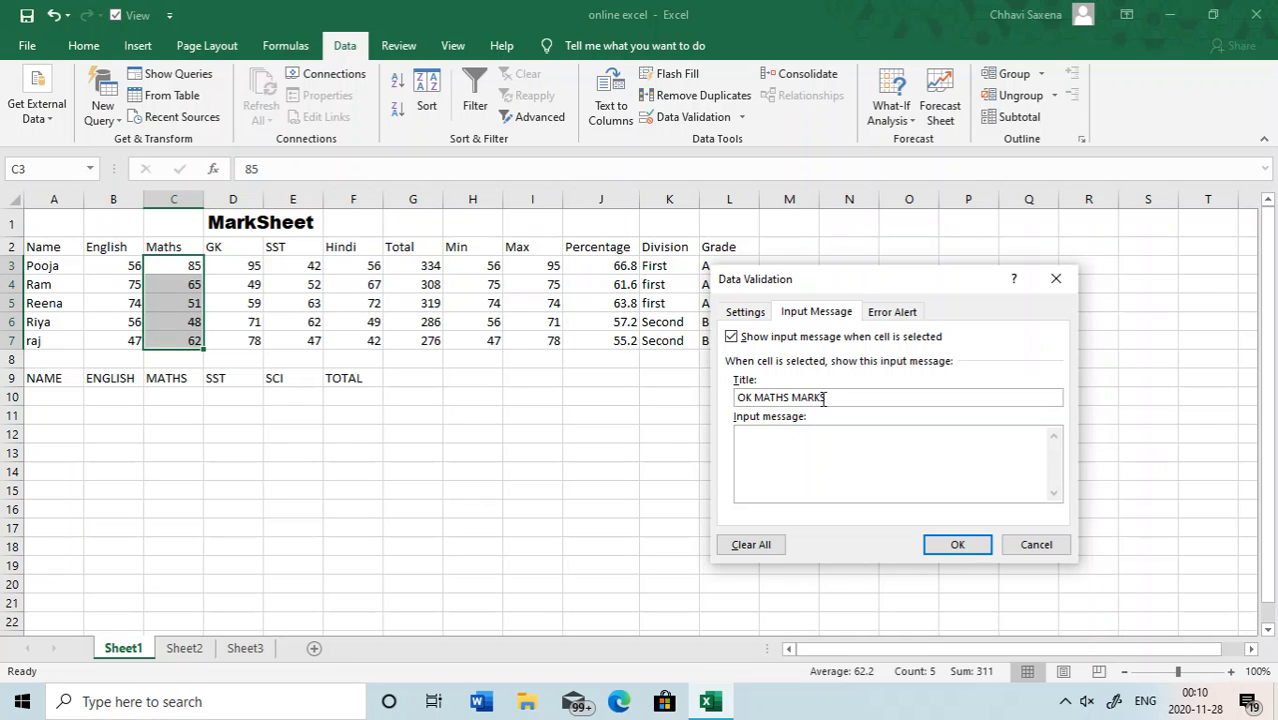
{"action": "left_click", "coordinate": [853, 467]}
{"action": "type", "text": "FGDFGDGDFD"}
{"action": "left_click", "coordinate": [973, 545]}
Check the input message on each Maths mark from C3 to C7
{"action": "left_click", "coordinate": [153, 264]}
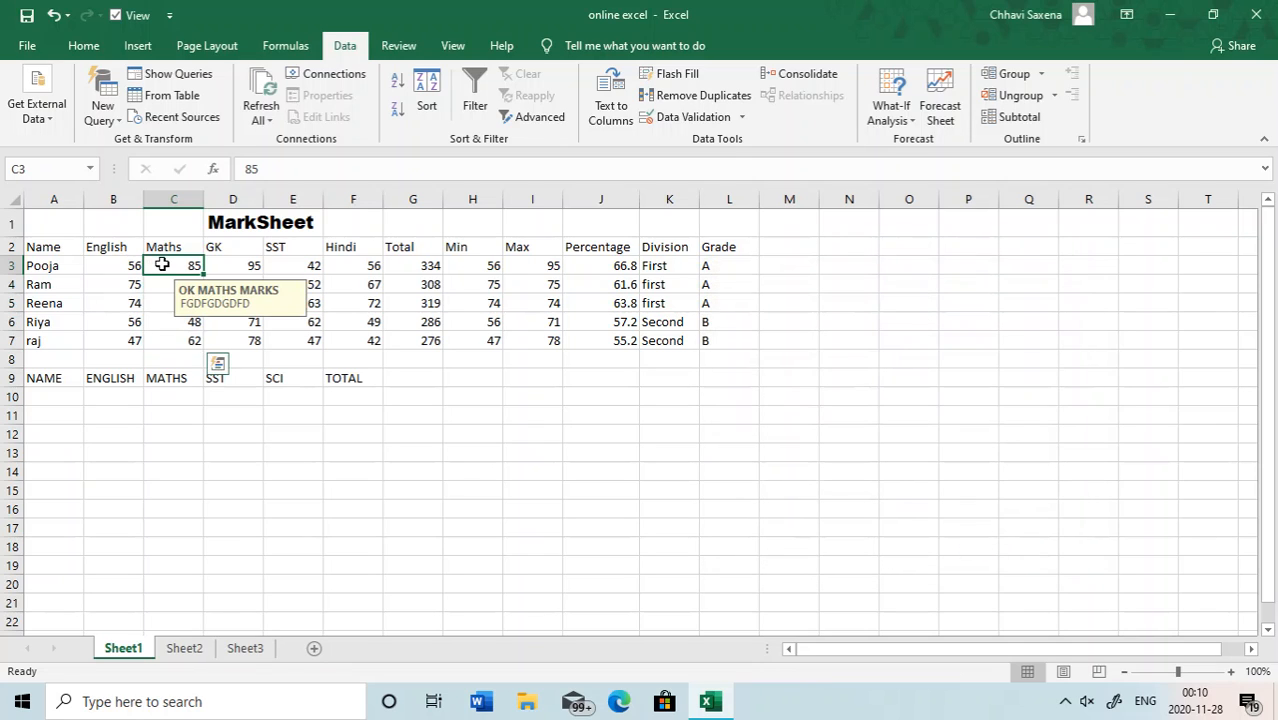
{"action": "left_click", "coordinate": [163, 284]}
{"action": "left_click", "coordinate": [166, 302]}
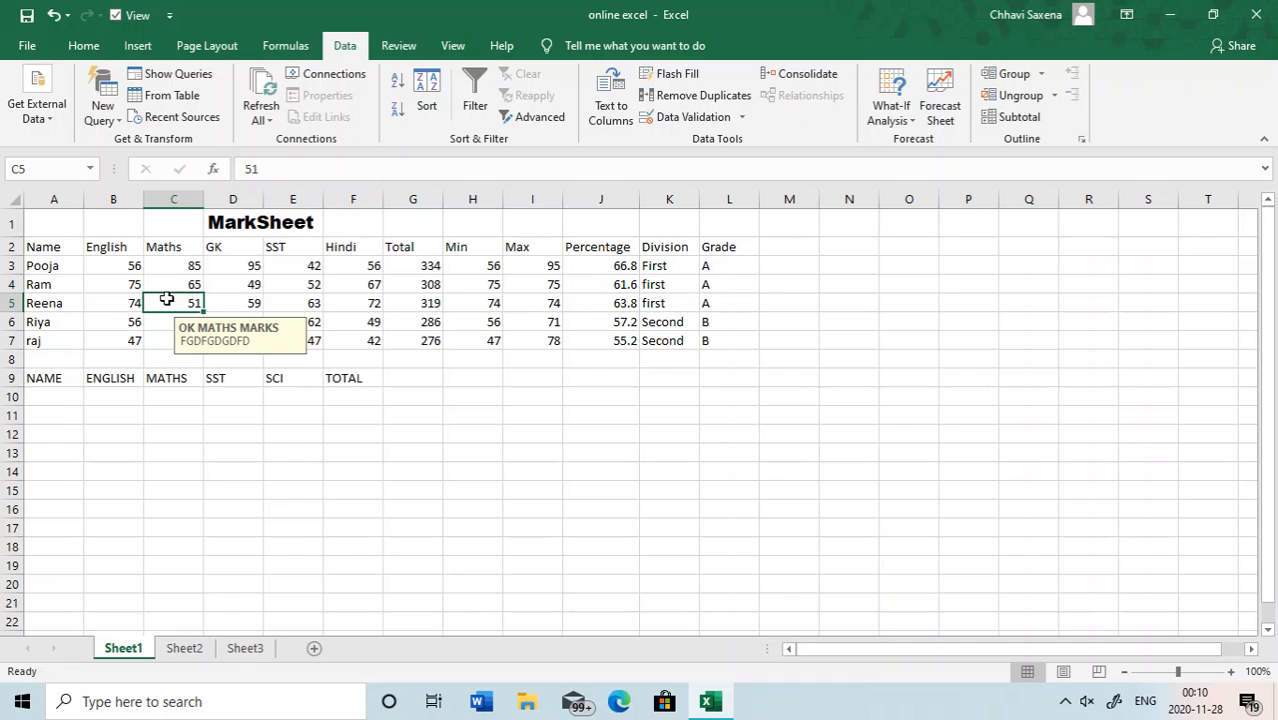
{"action": "left_click", "coordinate": [166, 322]}
{"action": "left_click", "coordinate": [166, 341]}
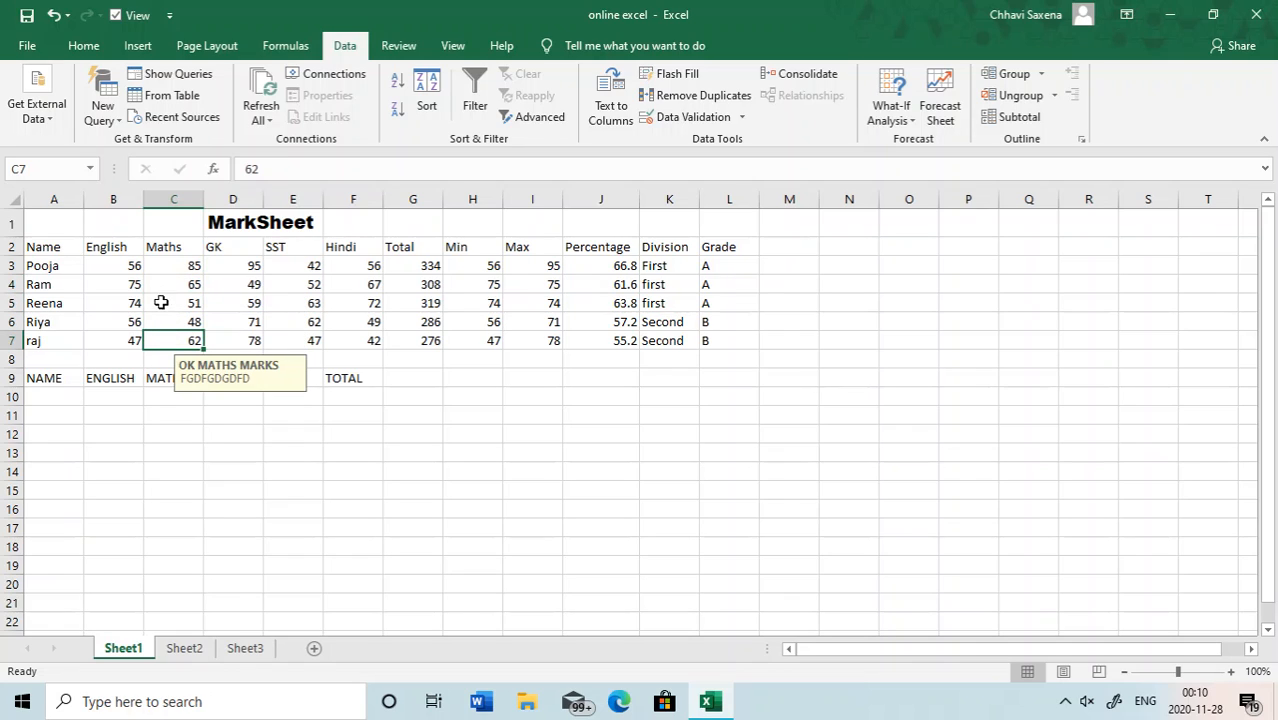
Clear the validation input message from the Maths marks in C3:C7
{"action": "left_click", "coordinate": [161, 265]}
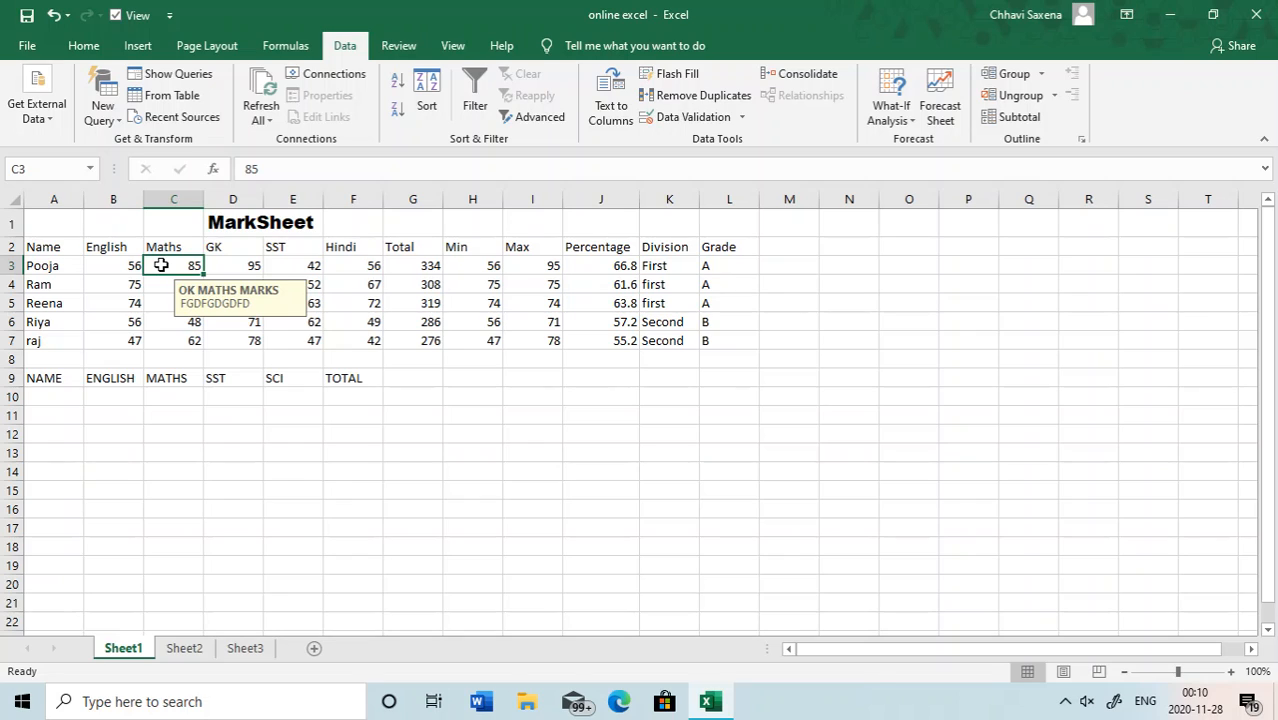
{"action": "key", "text": "shift+Down"}
{"action": "key", "text": "shift+Down"}
{"action": "key", "text": "shift+Down"}
{"action": "key", "text": "shift+Down"}
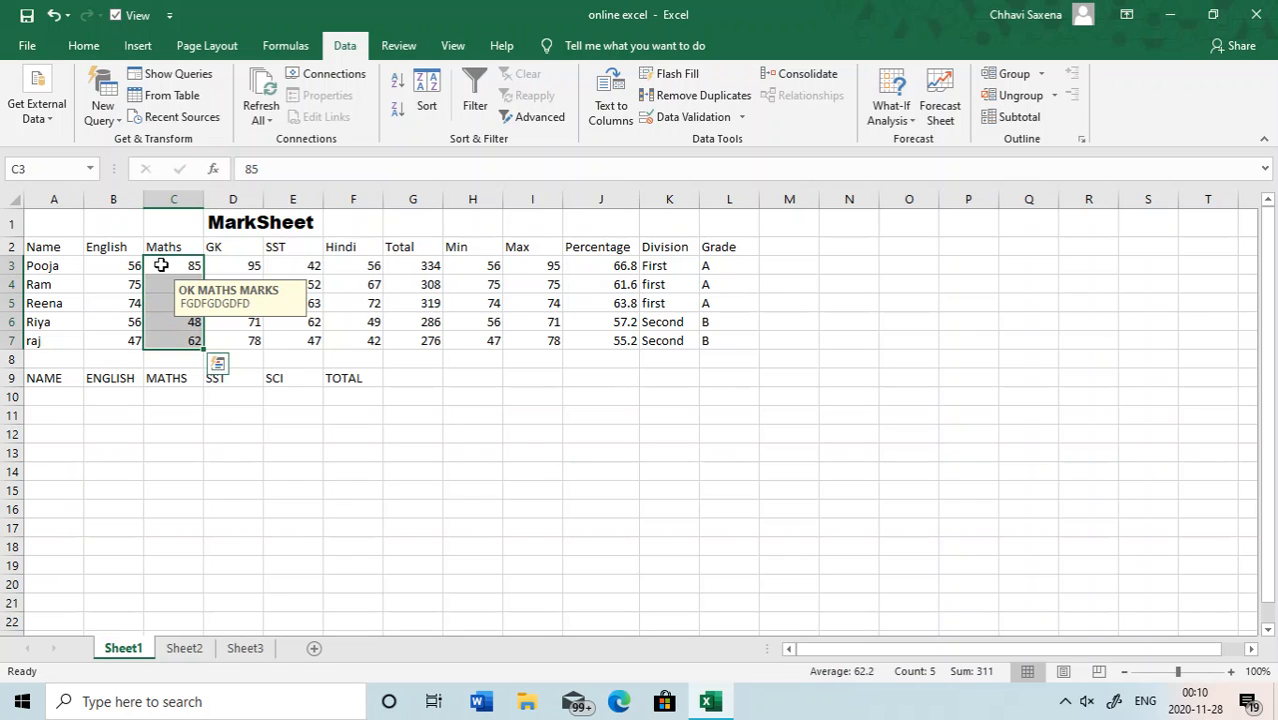
{"action": "left_click", "coordinate": [741, 117]}
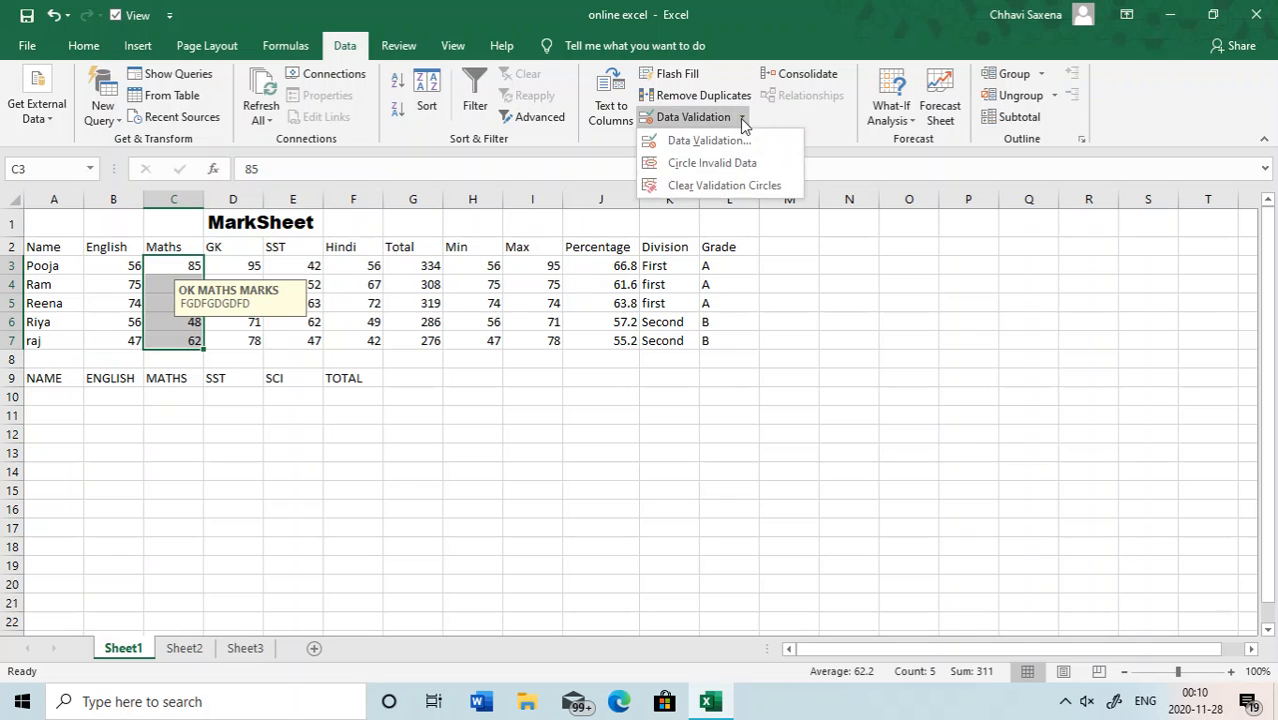
{"action": "left_click", "coordinate": [701, 141]}
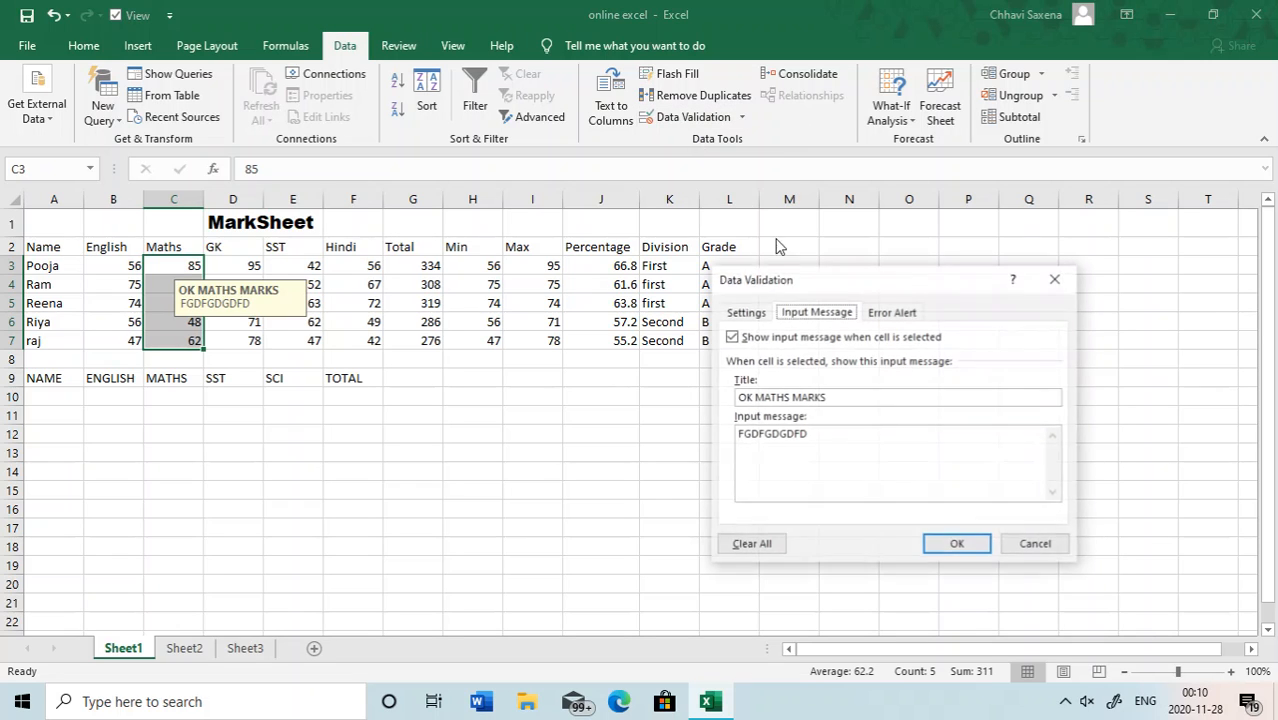
{"action": "left_click", "coordinate": [727, 548]}
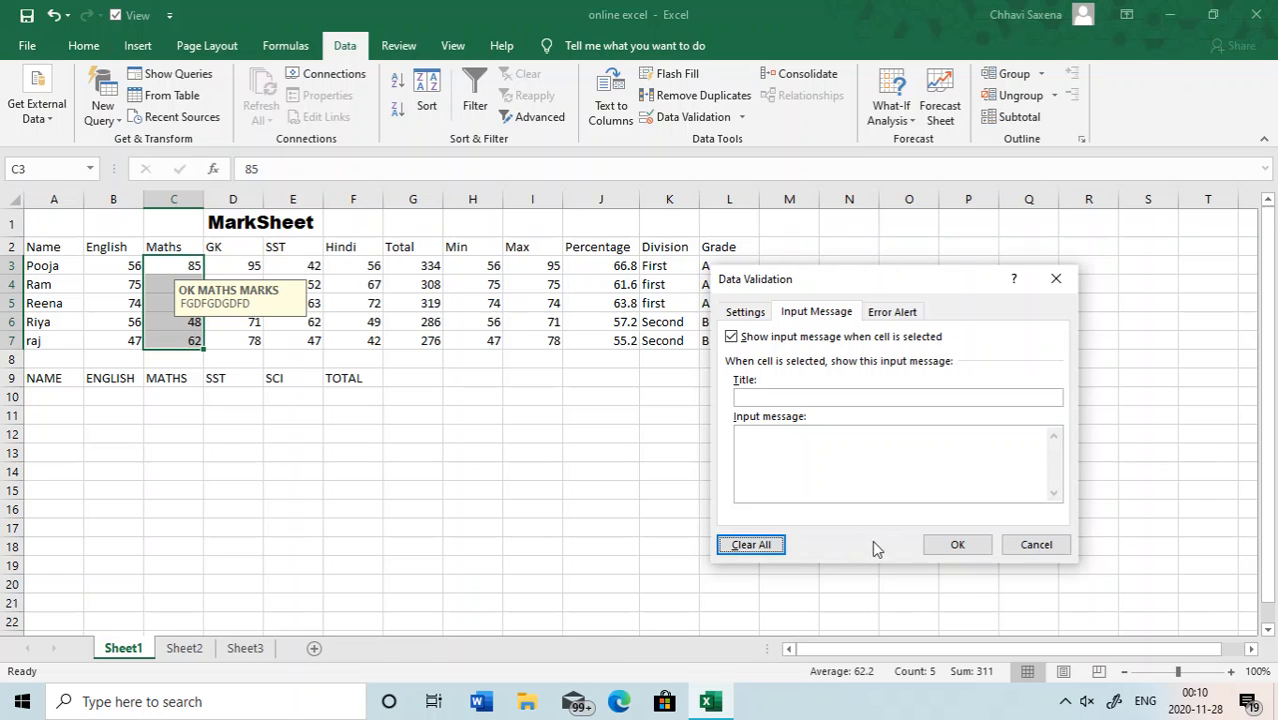
{"action": "left_click", "coordinate": [957, 544]}
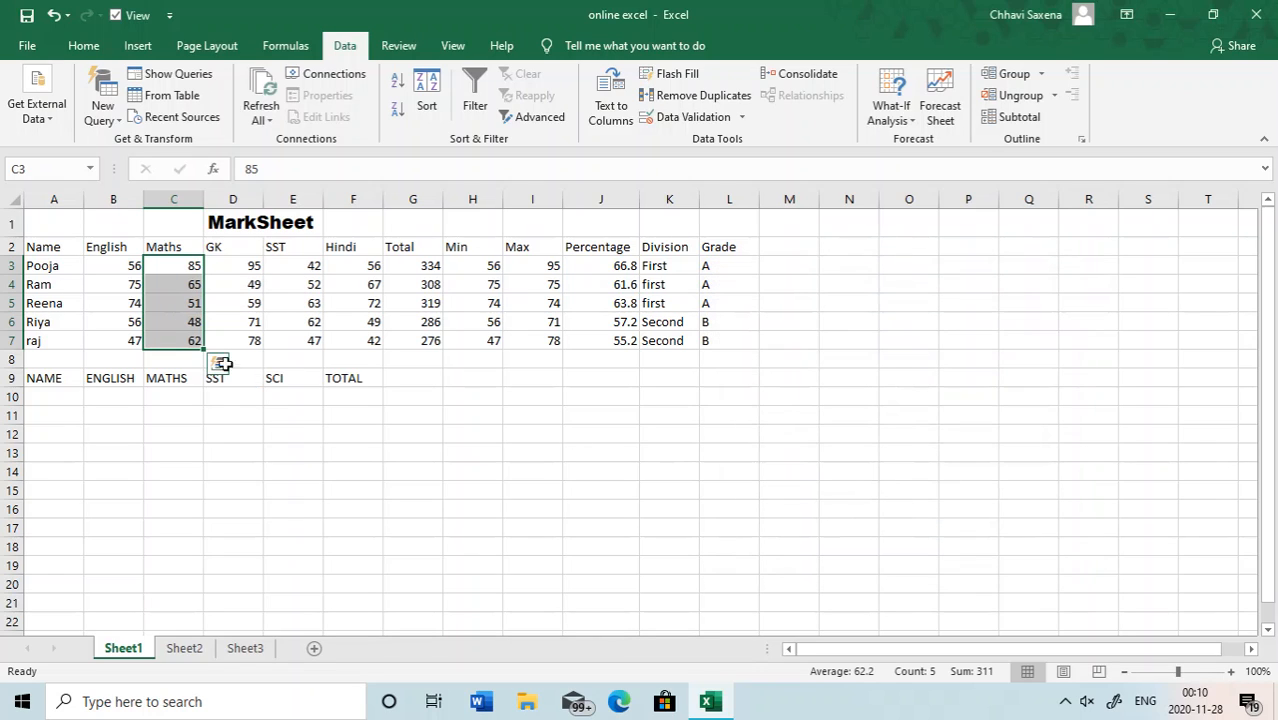
Set the data validation error alert style to Warning for the English and Maths marks in B3:C7
{"action": "left_click", "coordinate": [120, 263]}
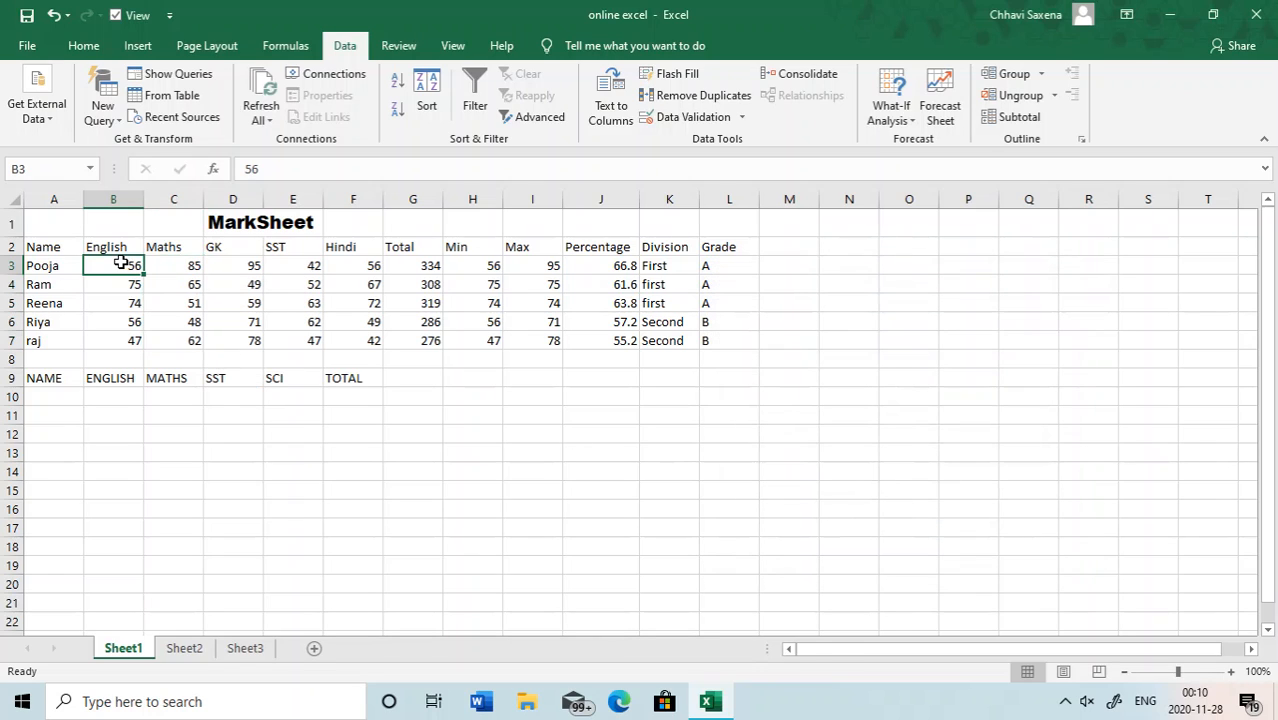
{"action": "key", "text": "shift+Down"}
{"action": "key", "text": "shift+Down"}
{"action": "key", "text": "shift+Right"}
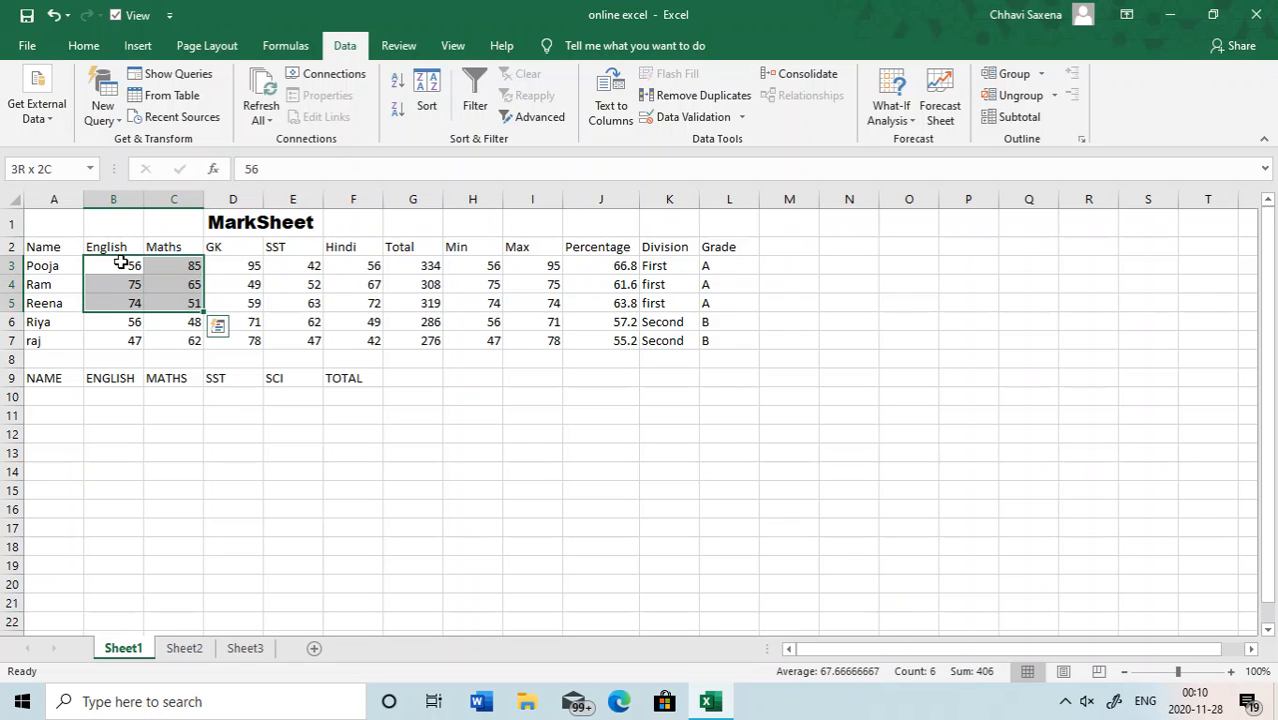
{"action": "key", "text": "shift+Down"}
{"action": "key", "text": "shift+Down"}
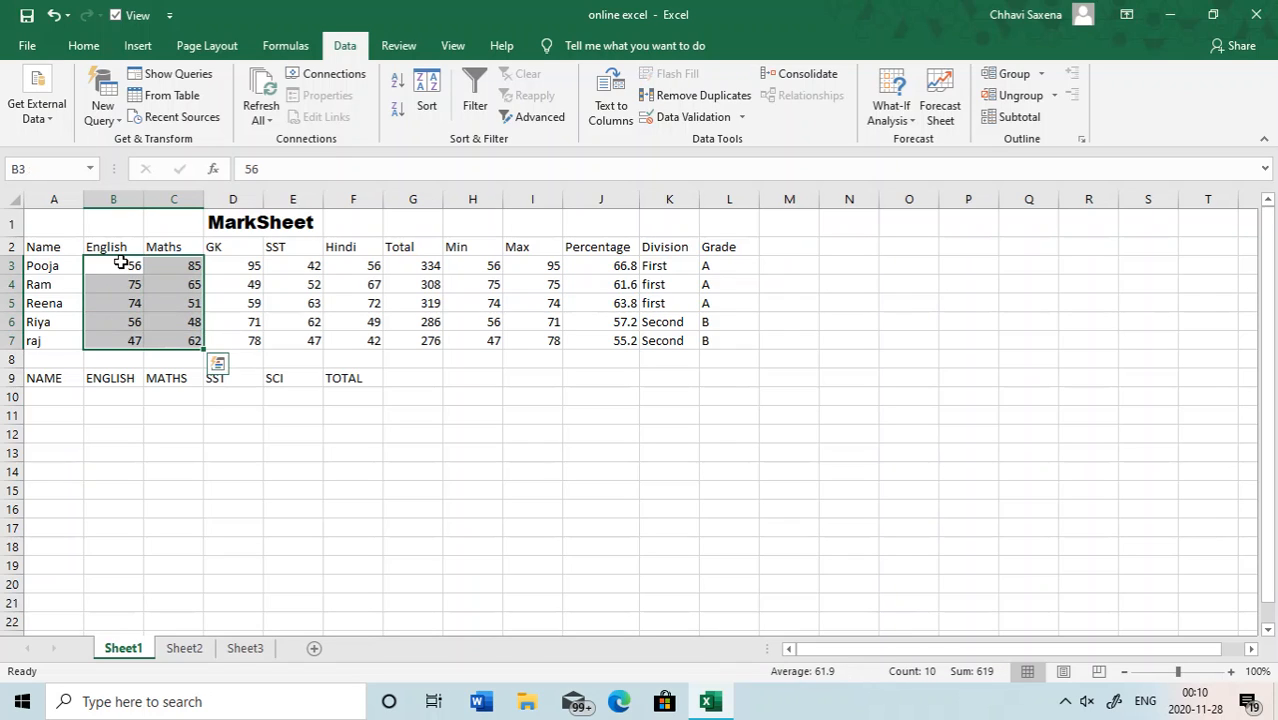
{"action": "left_click", "coordinate": [742, 117]}
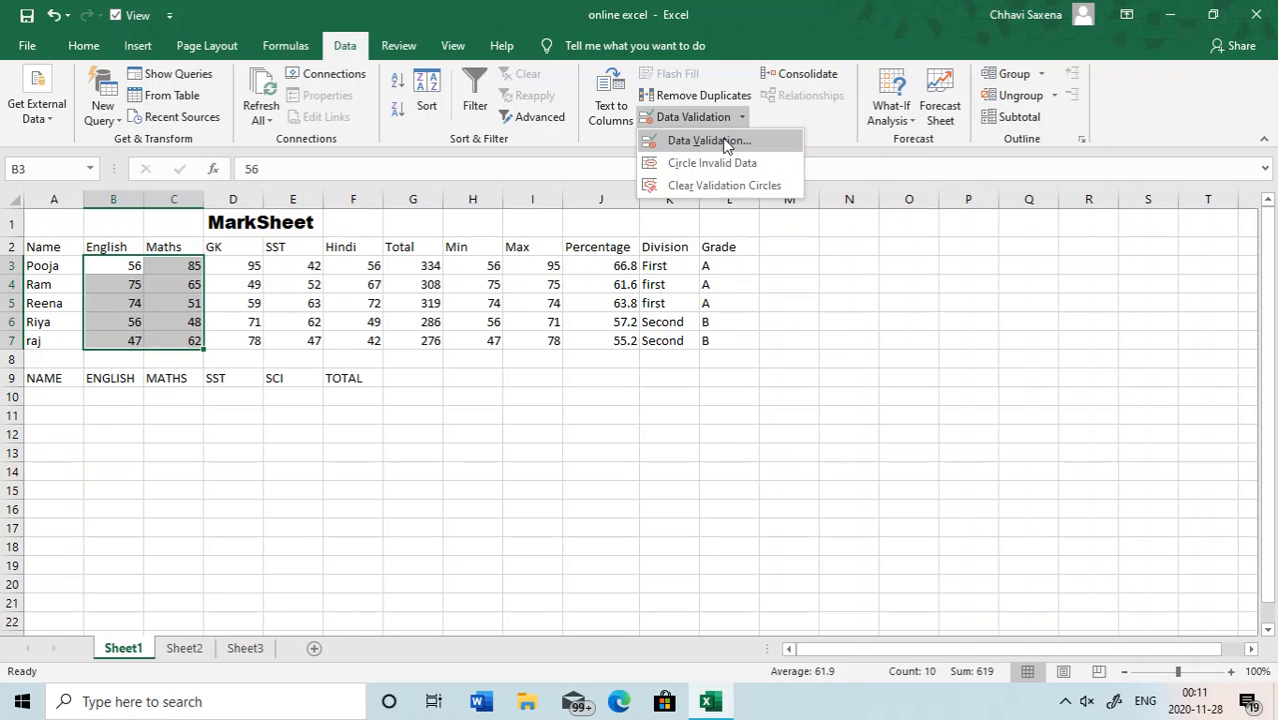
{"action": "left_click", "coordinate": [727, 143]}
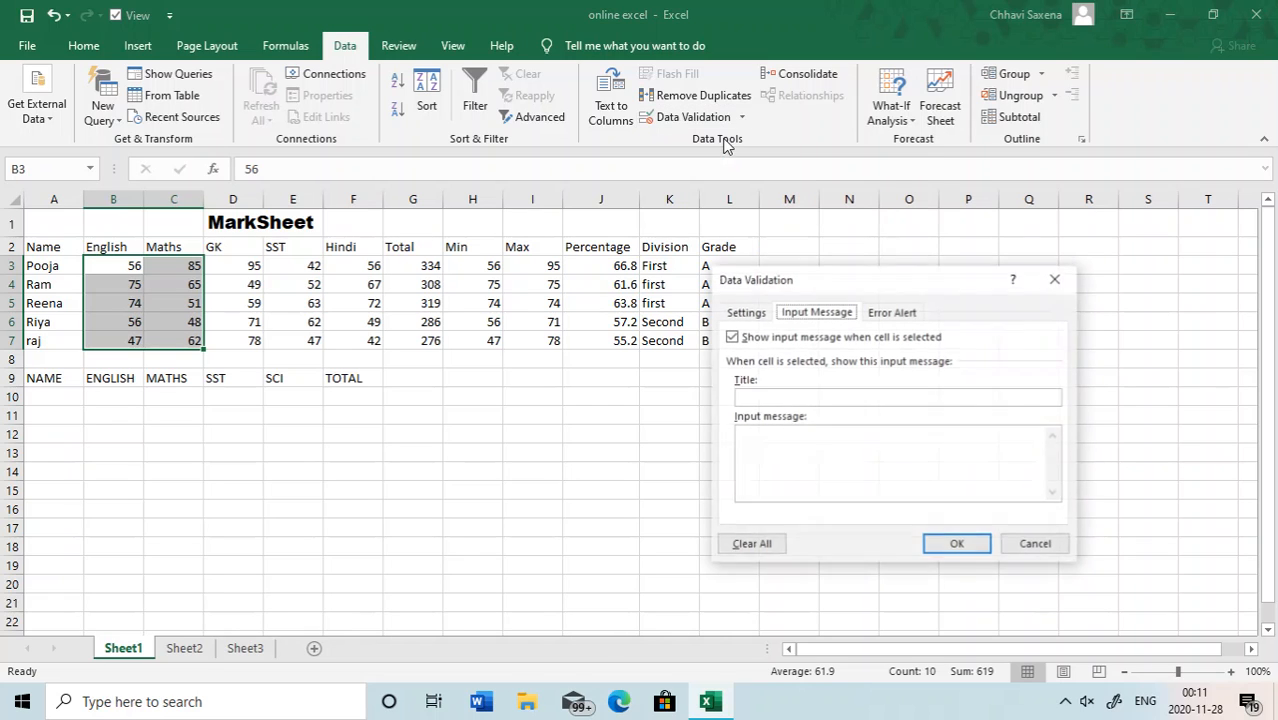
{"action": "left_click", "coordinate": [885, 313]}
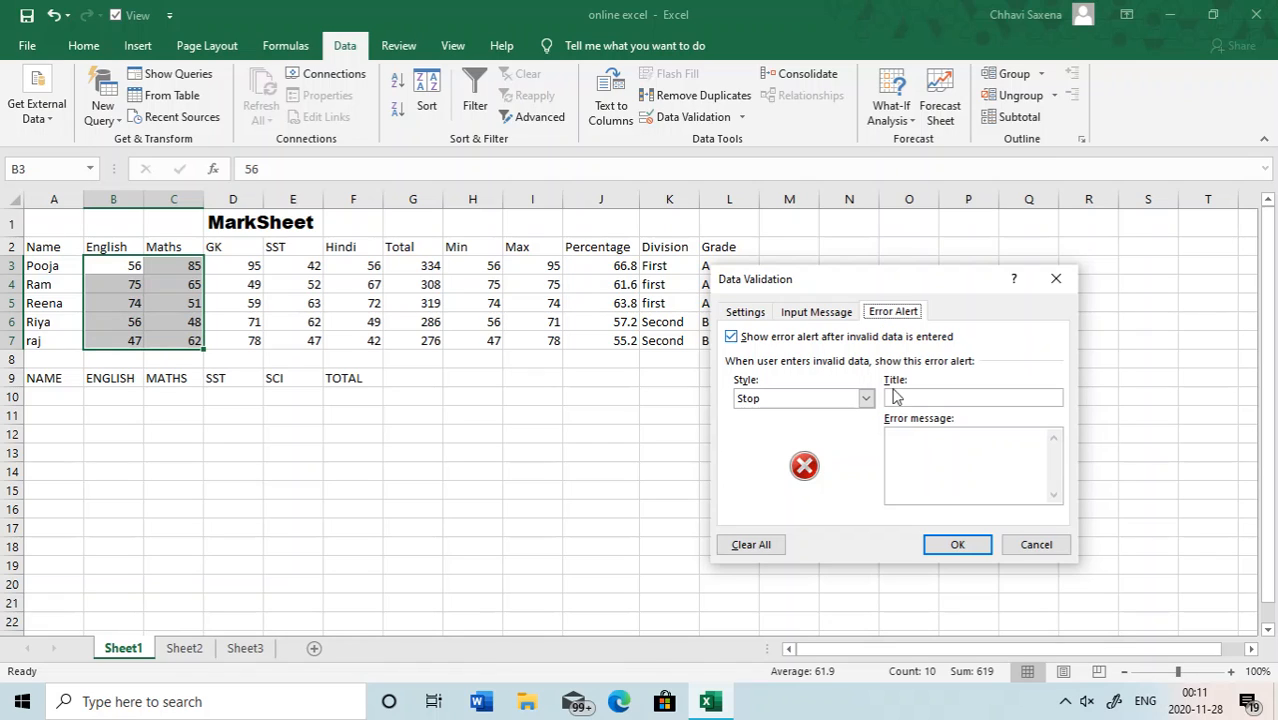
{"action": "left_click", "coordinate": [867, 400]}
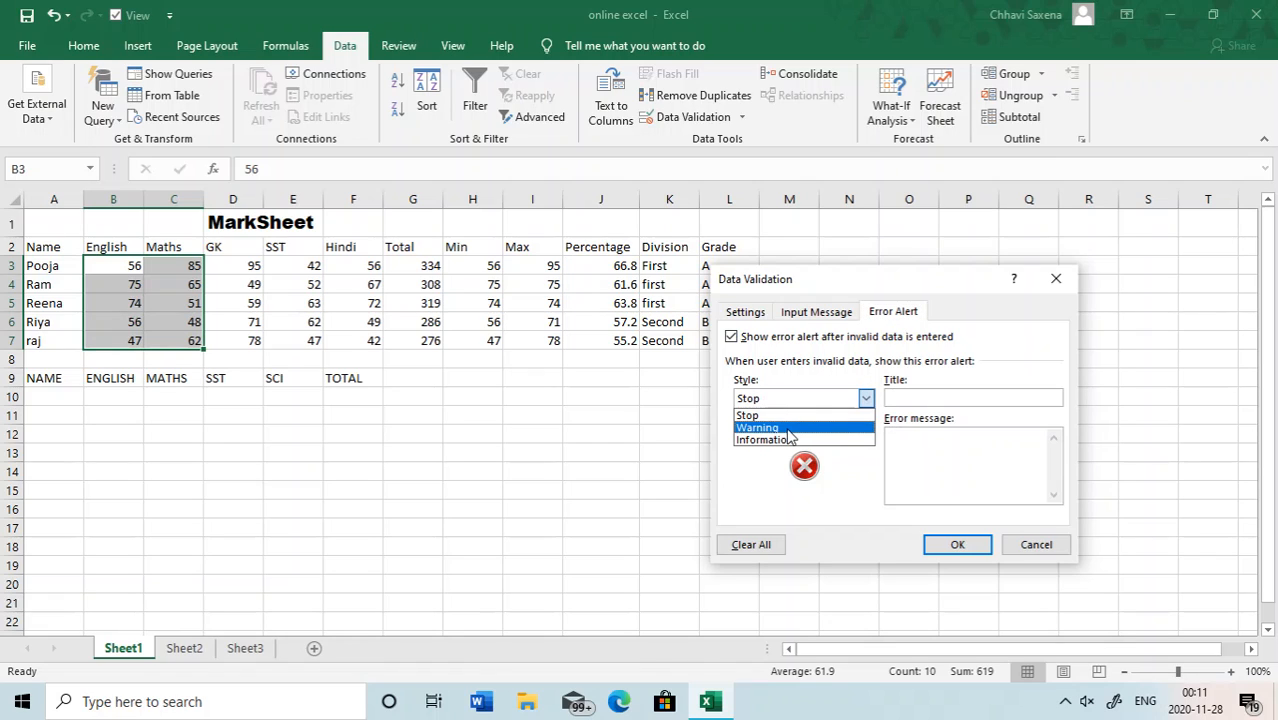
{"action": "left_click", "coordinate": [789, 430]}
Title the error alert OK NEXT TIME, enter FGGGGGGGG as its error message, and apply it
{"action": "left_click", "coordinate": [897, 401]}
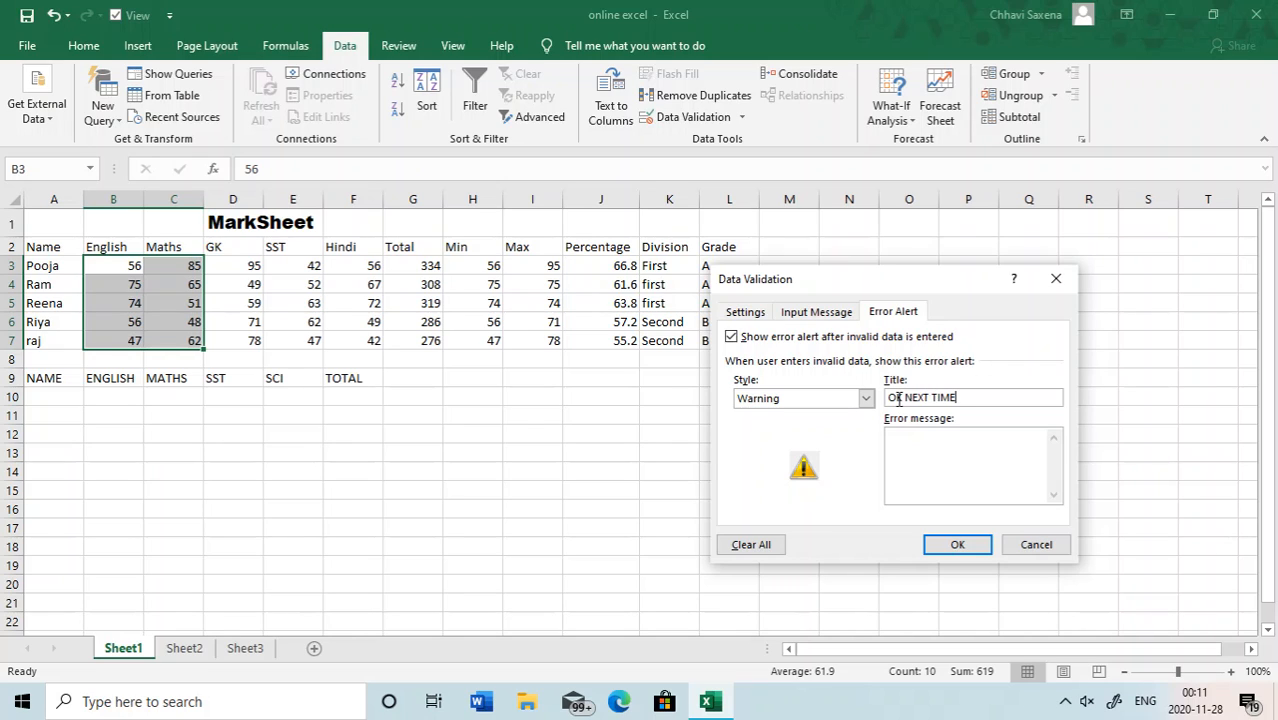
{"action": "left_click", "coordinate": [931, 467]}
{"action": "type", "text": "FGGGGGGGG"}
{"action": "left_click", "coordinate": [955, 545]}
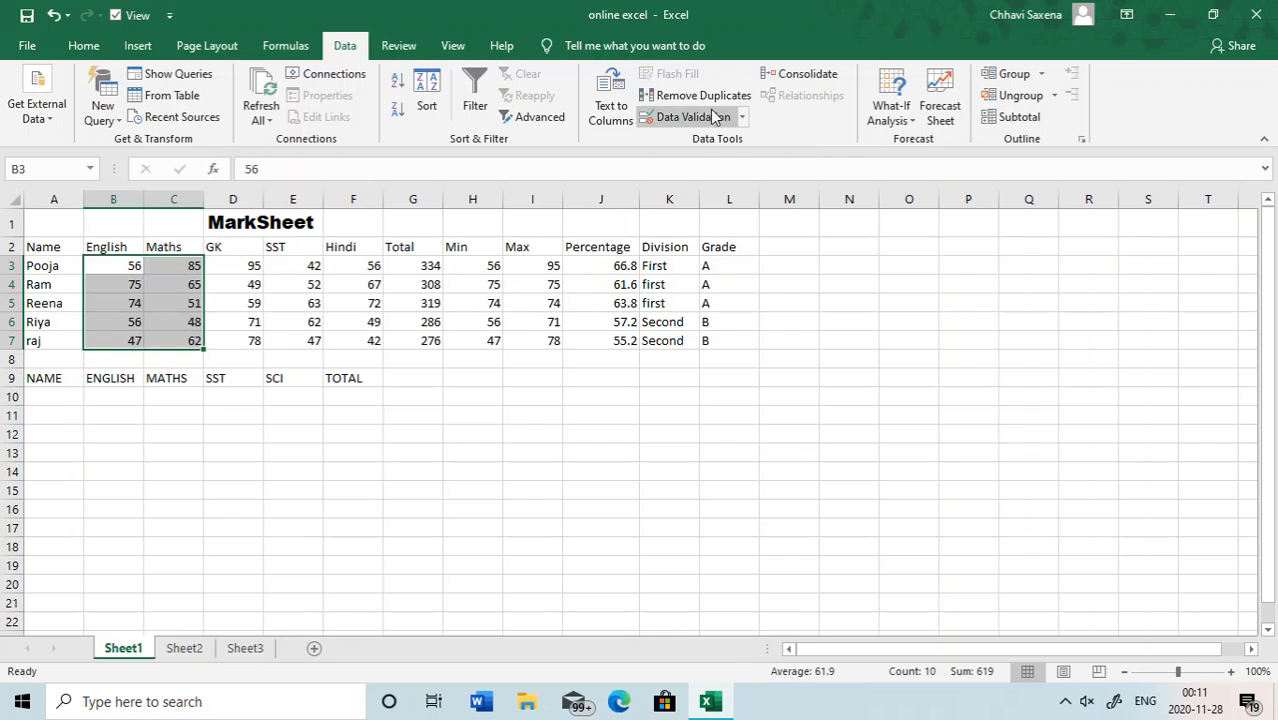
Restrict the English and Maths marks in B3:C7 to whole numbers between 60 and 90 with data validation
{"action": "left_click", "coordinate": [744, 116]}
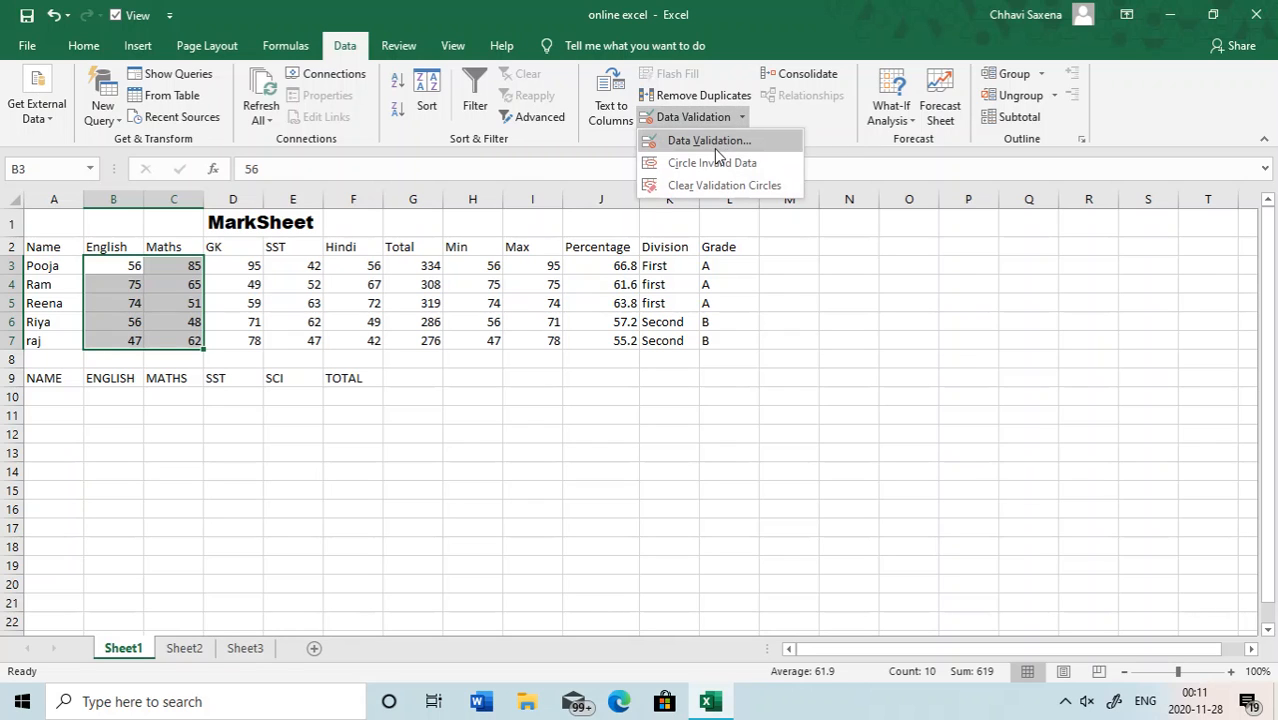
{"action": "left_click", "coordinate": [714, 146]}
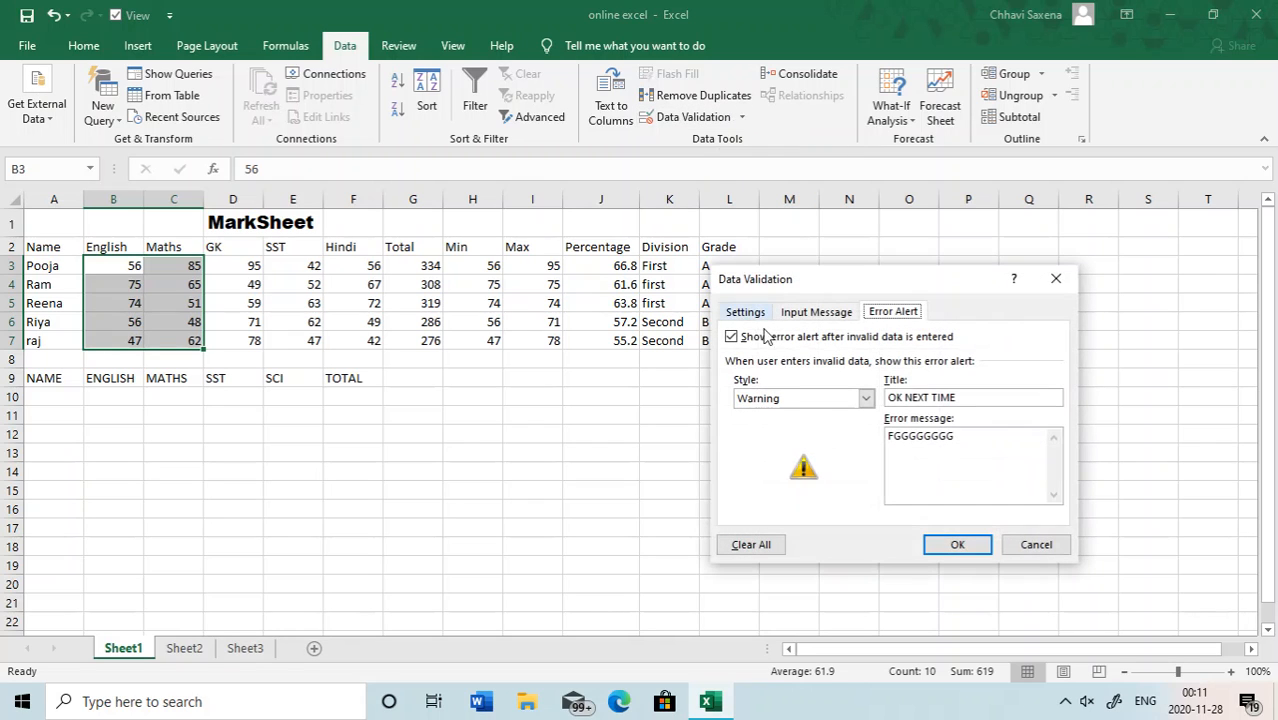
{"action": "left_click", "coordinate": [742, 313]}
{"action": "left_click", "coordinate": [868, 372]}
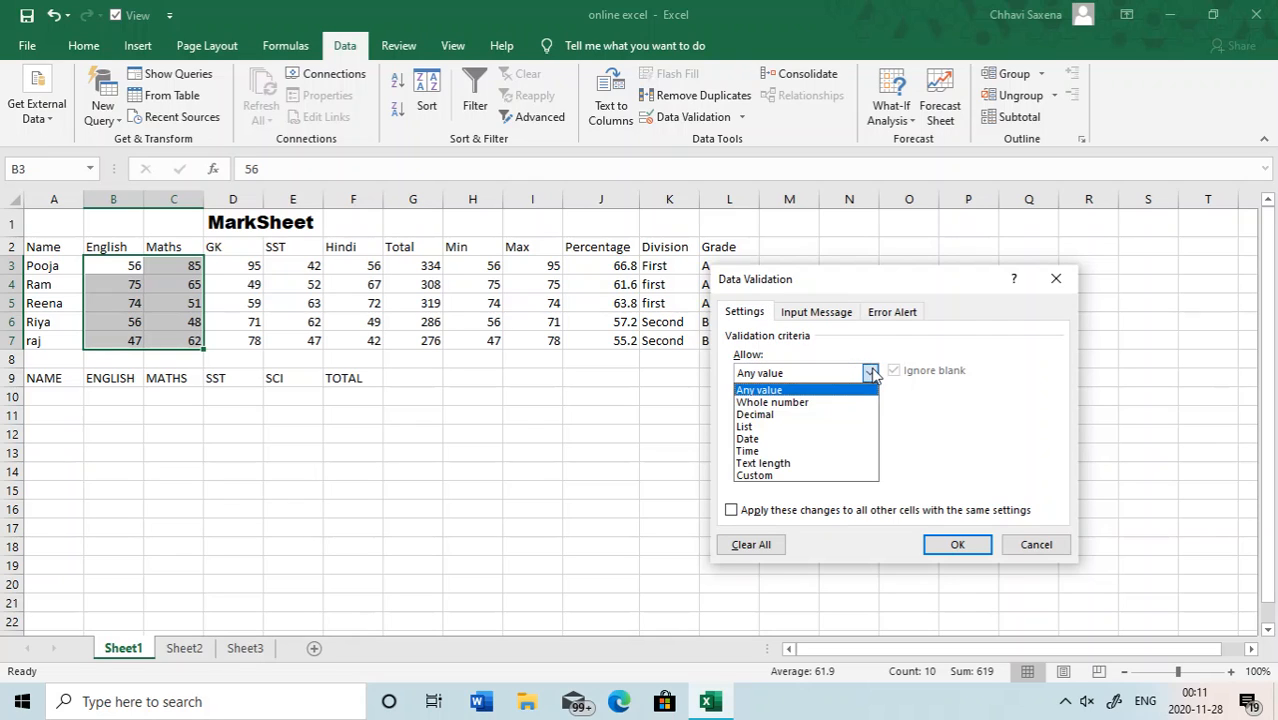
{"action": "left_click", "coordinate": [801, 405]}
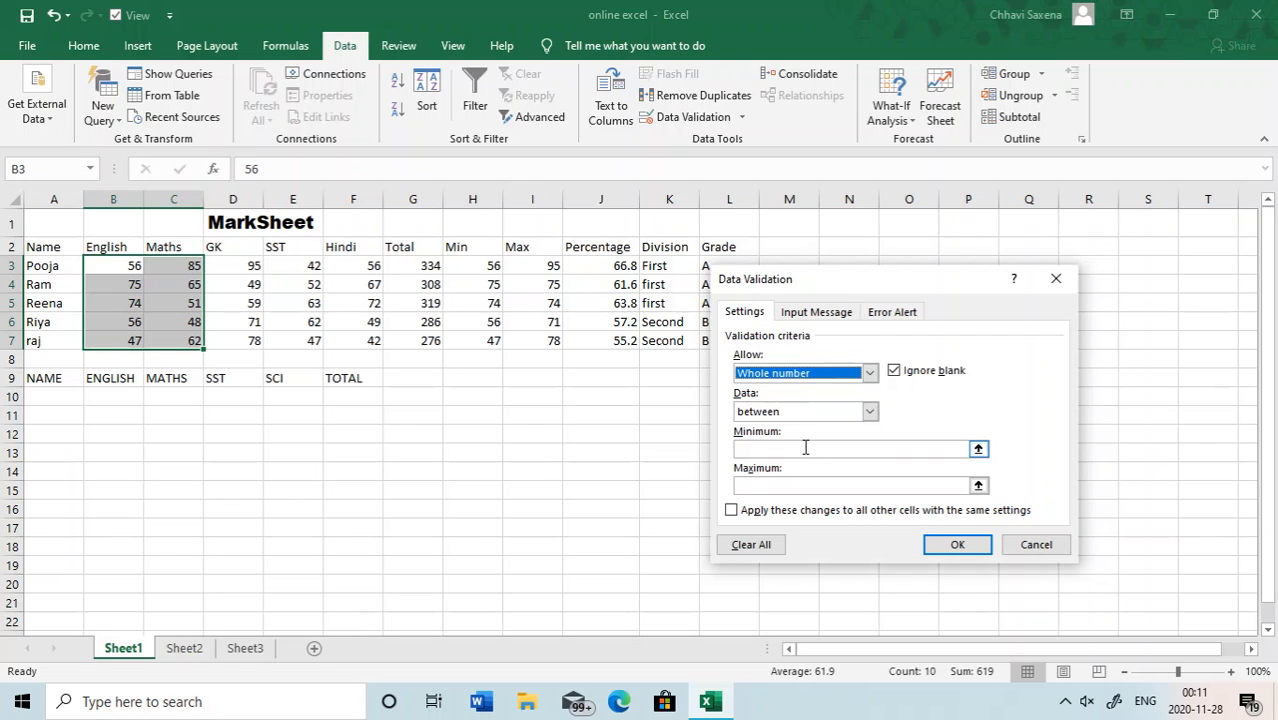
{"action": "left_click", "coordinate": [805, 448]}
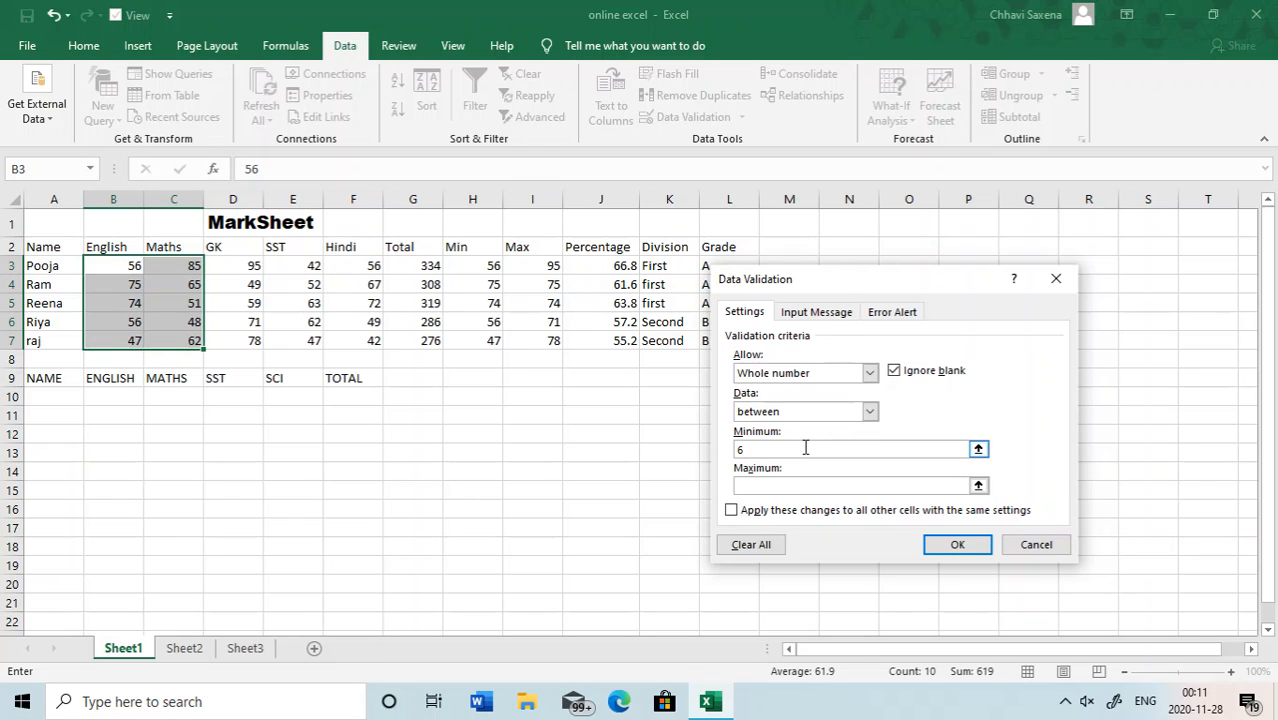
{"action": "type", "text": "60"}
{"action": "left_click", "coordinate": [787, 488]}
{"action": "left_click", "coordinate": [956, 546]}
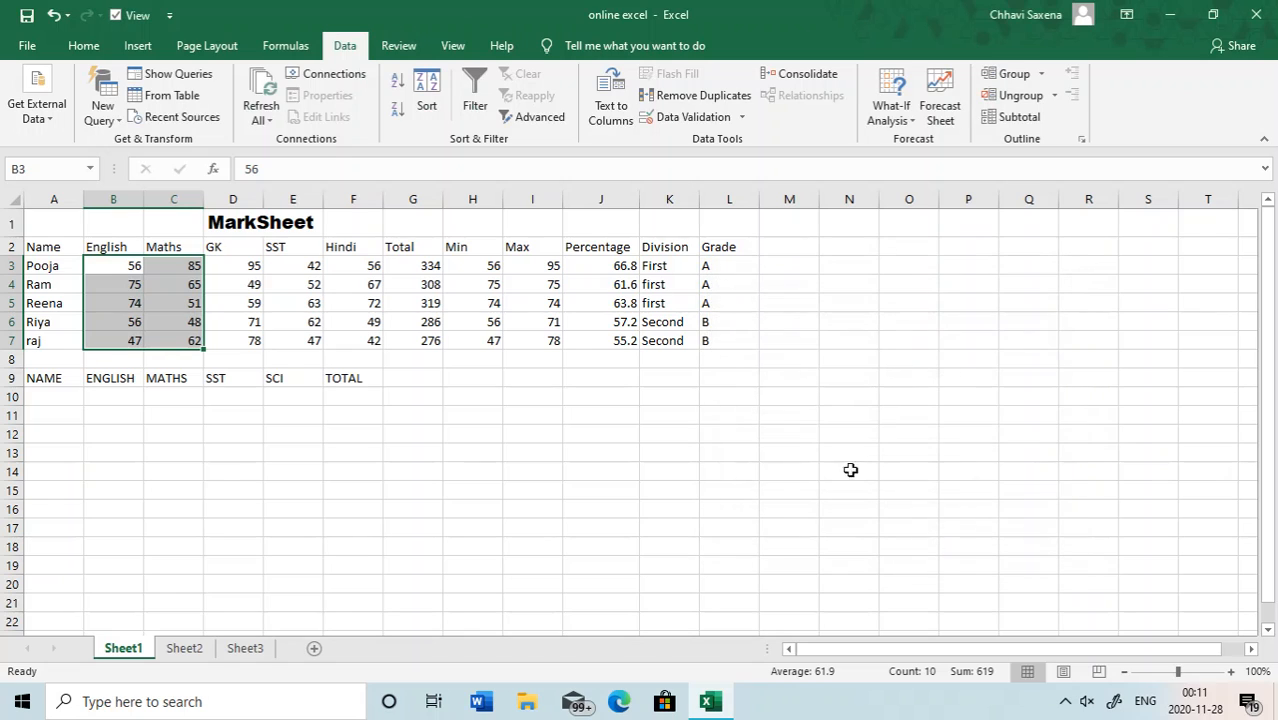
Enter 78 in B3 and 46 in B4 of the English marks, accepting the out-of-range value
{"action": "left_click", "coordinate": [112, 271]}
{"action": "type", "text": "78"}
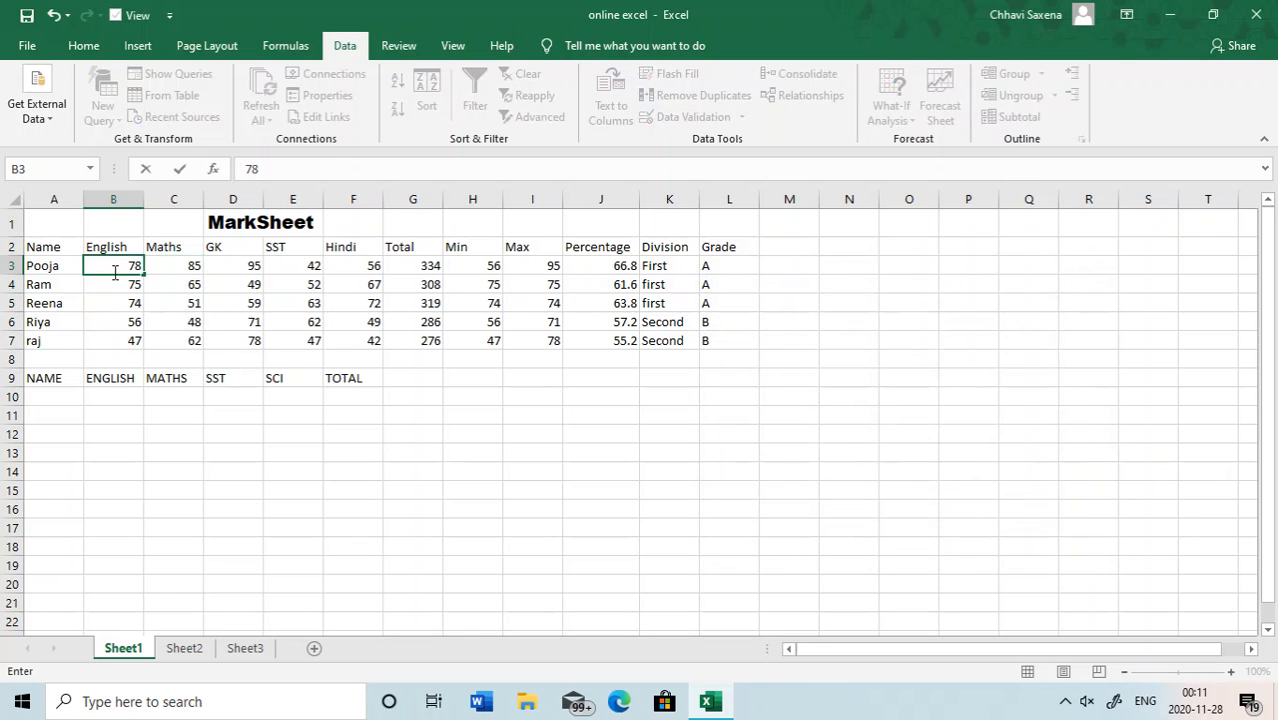
{"action": "key", "text": "Return"}
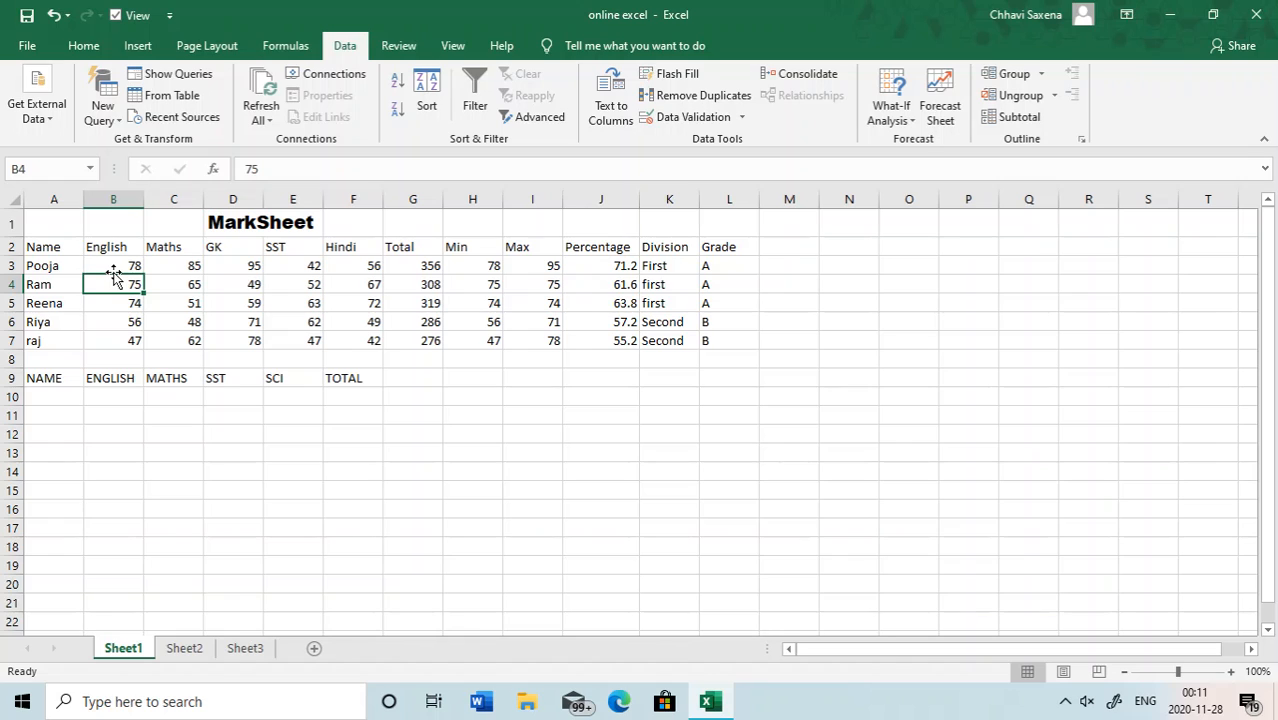
{"action": "type", "text": "46"}
{"action": "key", "text": "Return"}
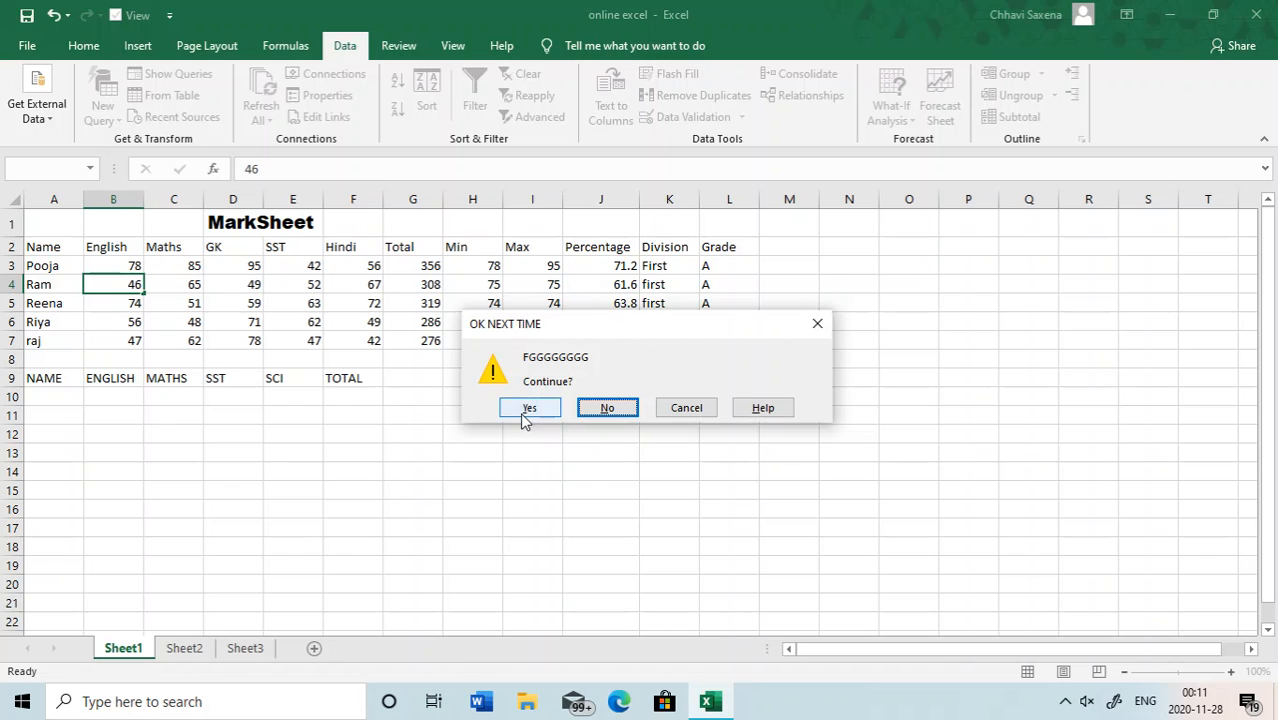
{"action": "left_click", "coordinate": [527, 410]}
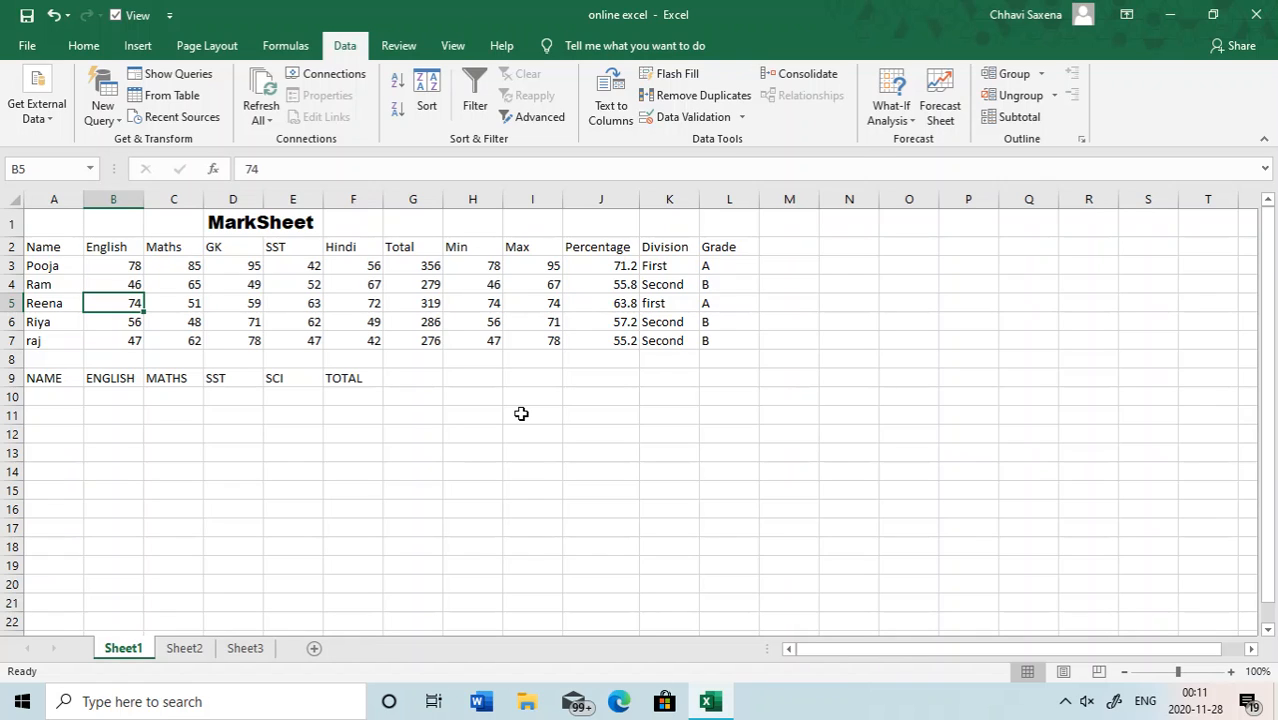
Review the validation criteria, input message and error alert set for B5, leaving them as they are
{"action": "left_click", "coordinate": [741, 117]}
{"action": "left_click", "coordinate": [727, 141]}
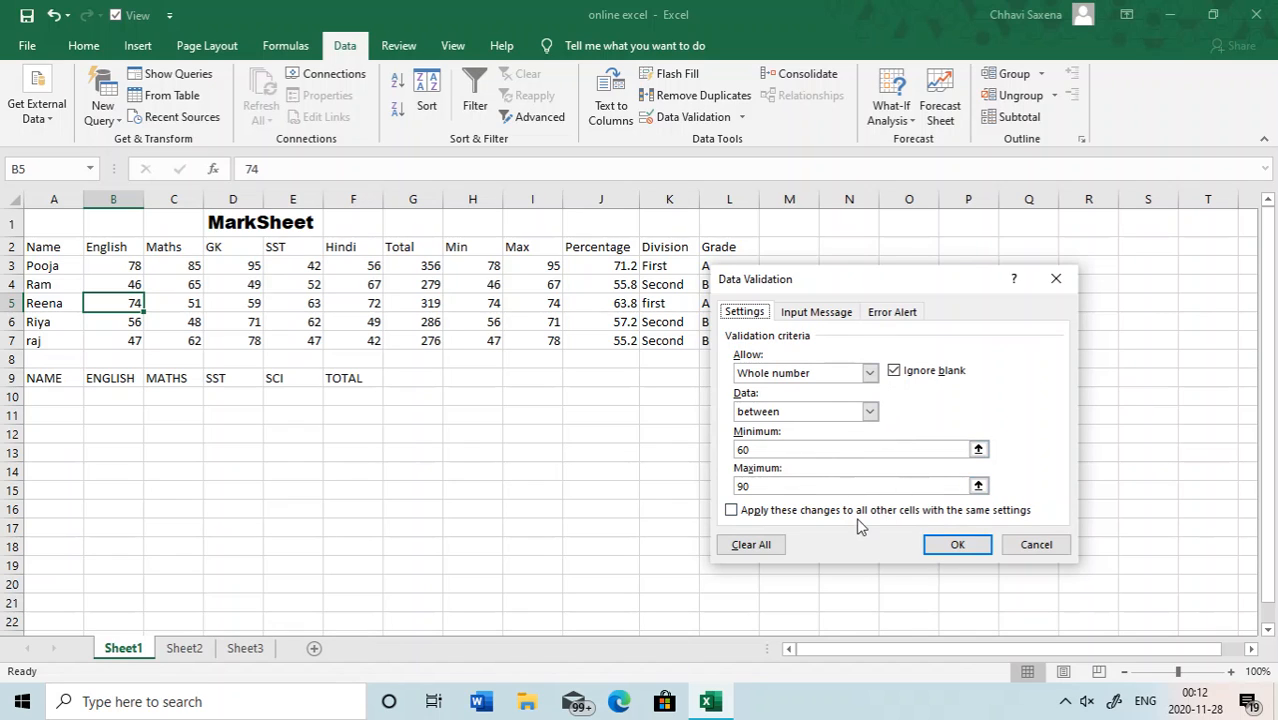
{"action": "left_click", "coordinate": [807, 316]}
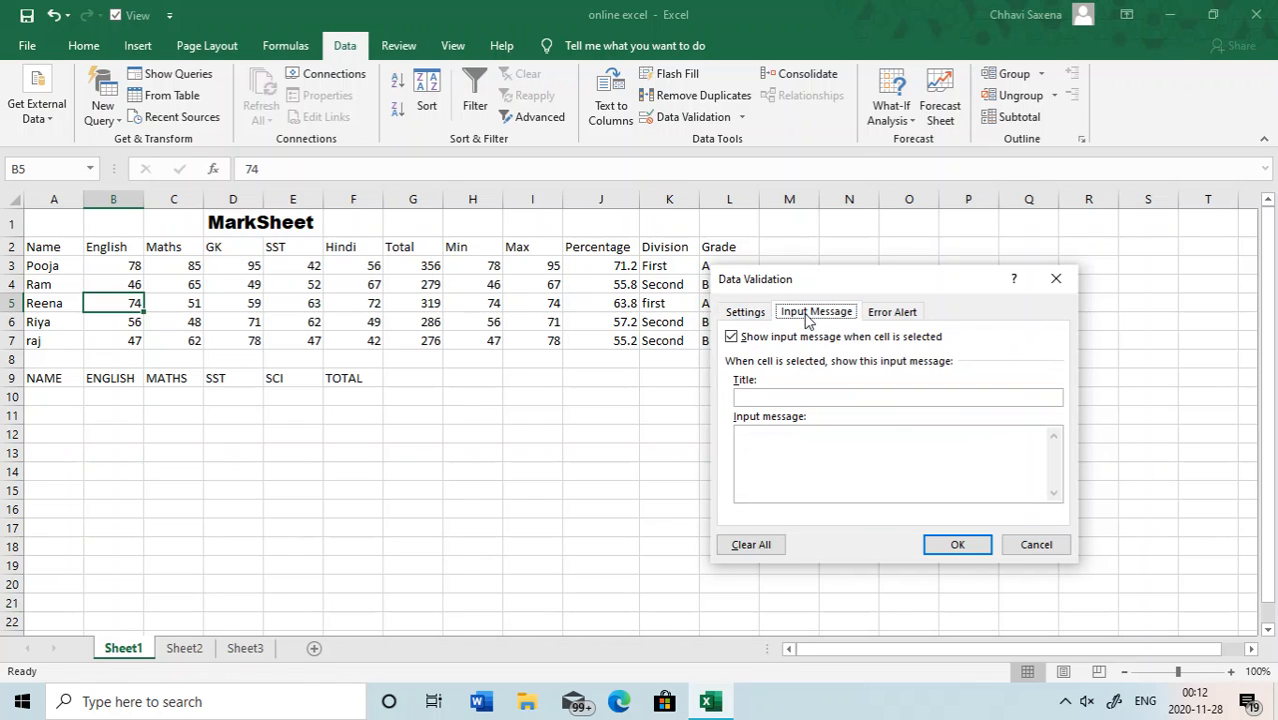
{"action": "left_click", "coordinate": [883, 316]}
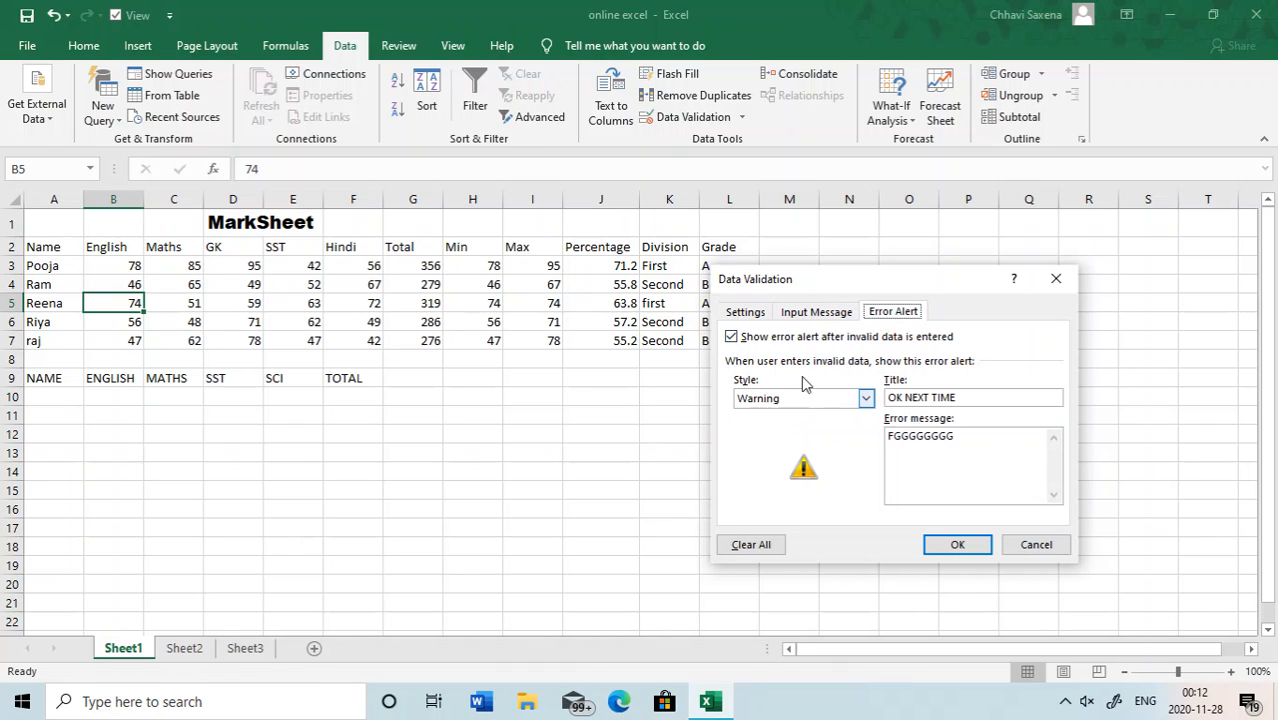
{"action": "left_click", "coordinate": [730, 316]}
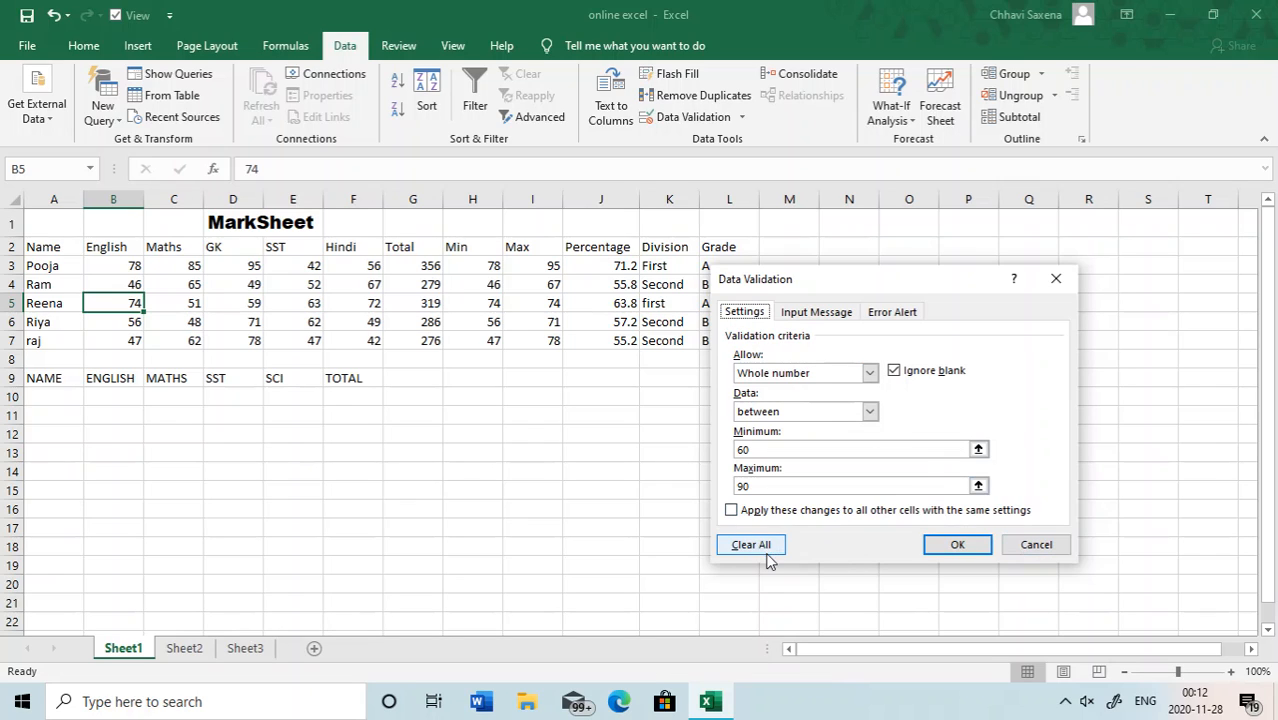
{"action": "left_click", "coordinate": [1030, 549]}
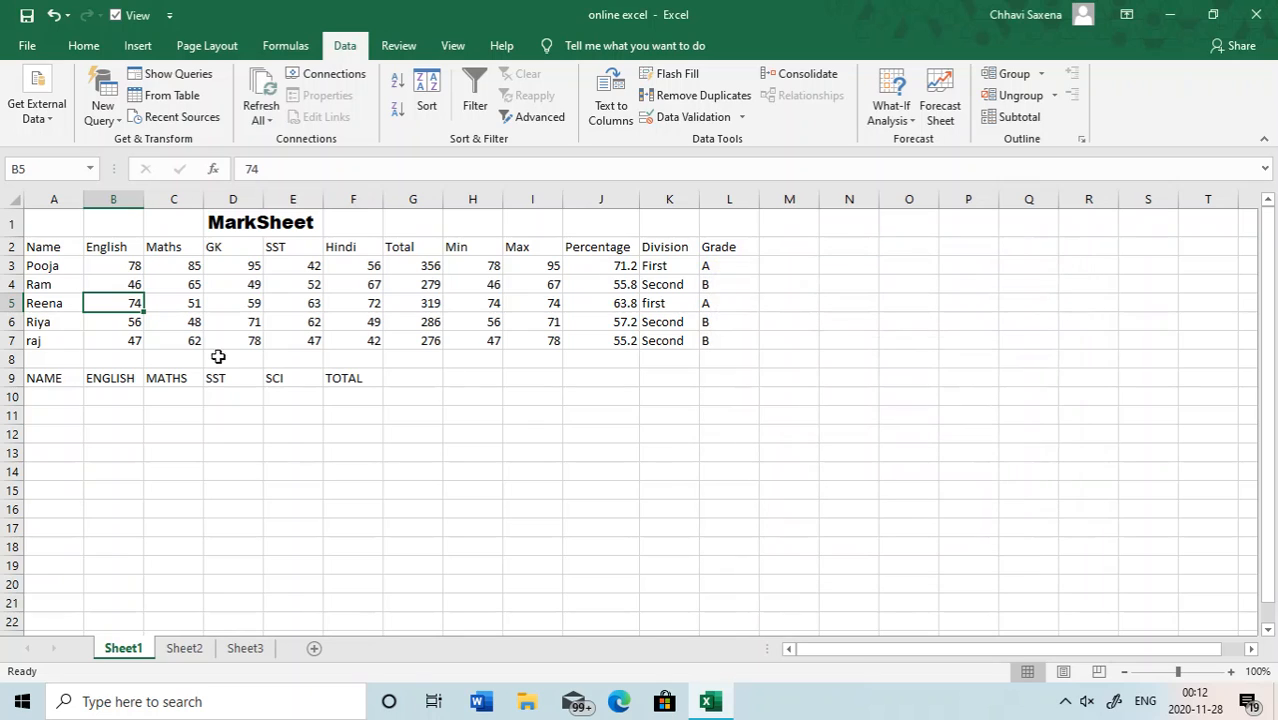
Clear all data validation settings from the English and Maths marks in B3:C7
{"action": "left_click", "coordinate": [118, 262]}
{"action": "key", "text": "shift+Down"}
{"action": "key", "text": "shift+Down"}
{"action": "key", "text": "shift+Down"}
{"action": "key", "text": "shift+Down"}
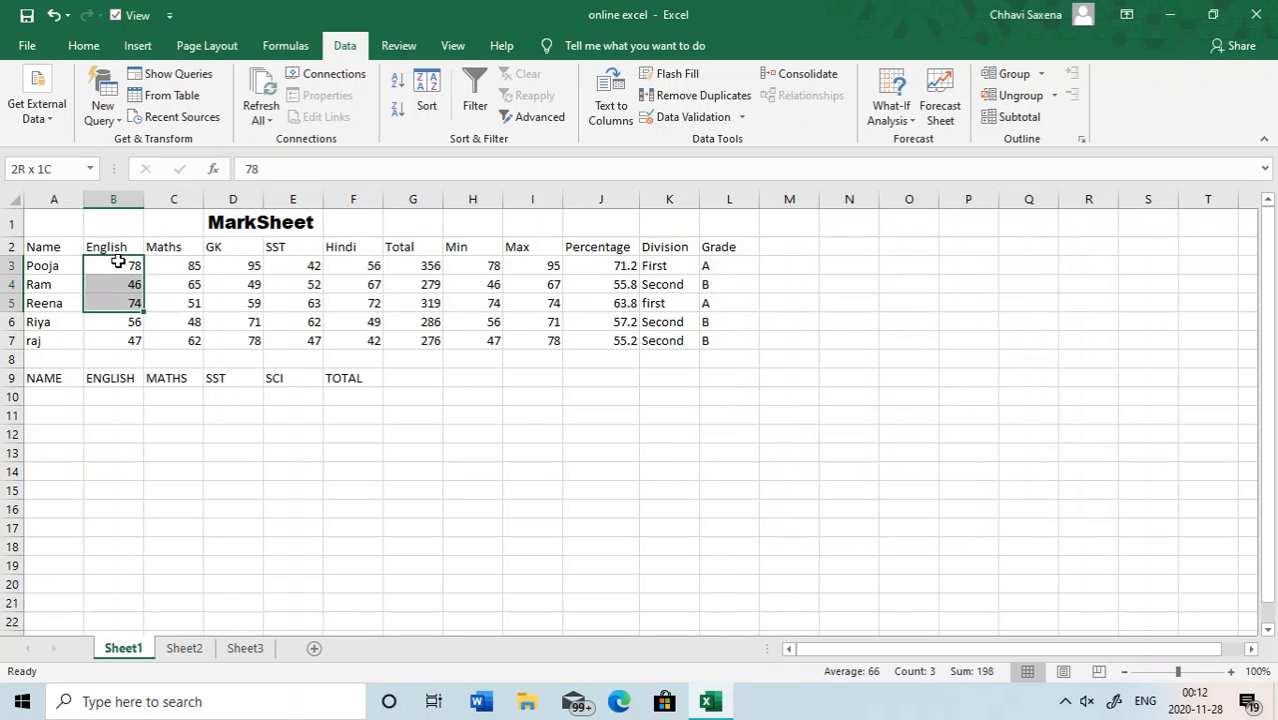
{"action": "key", "text": "shift+Right"}
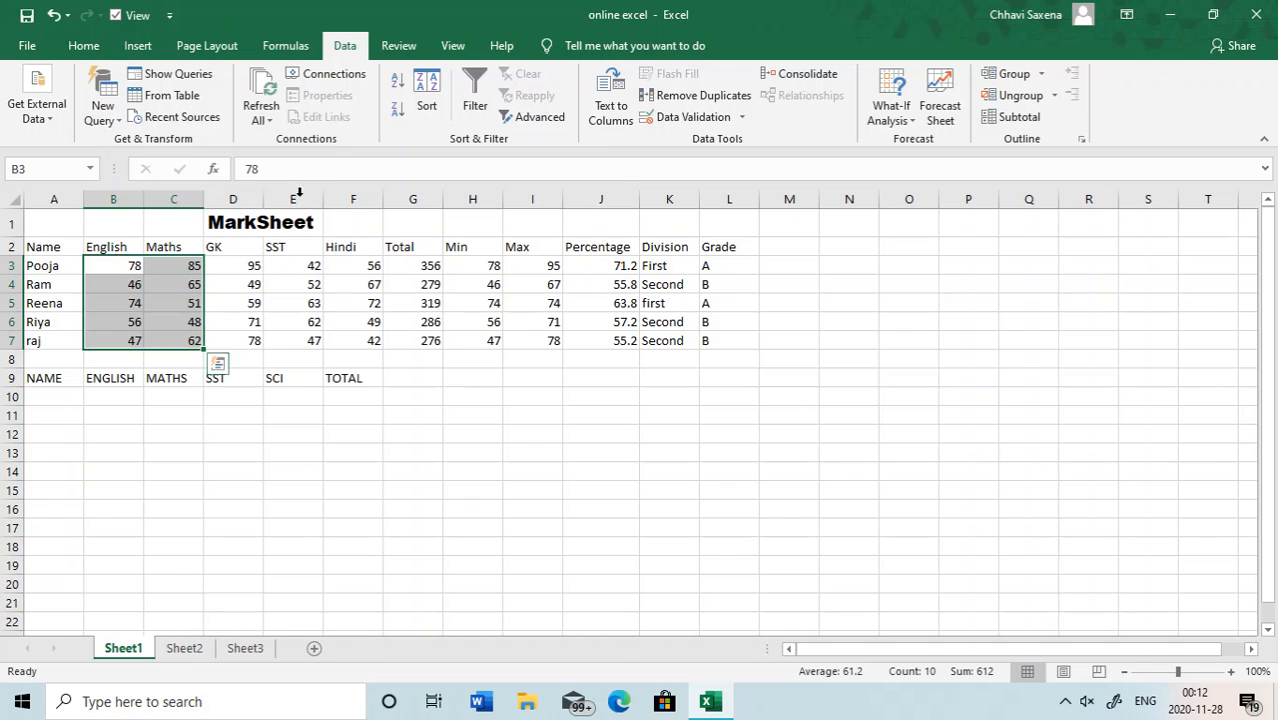
{"action": "left_click", "coordinate": [741, 118]}
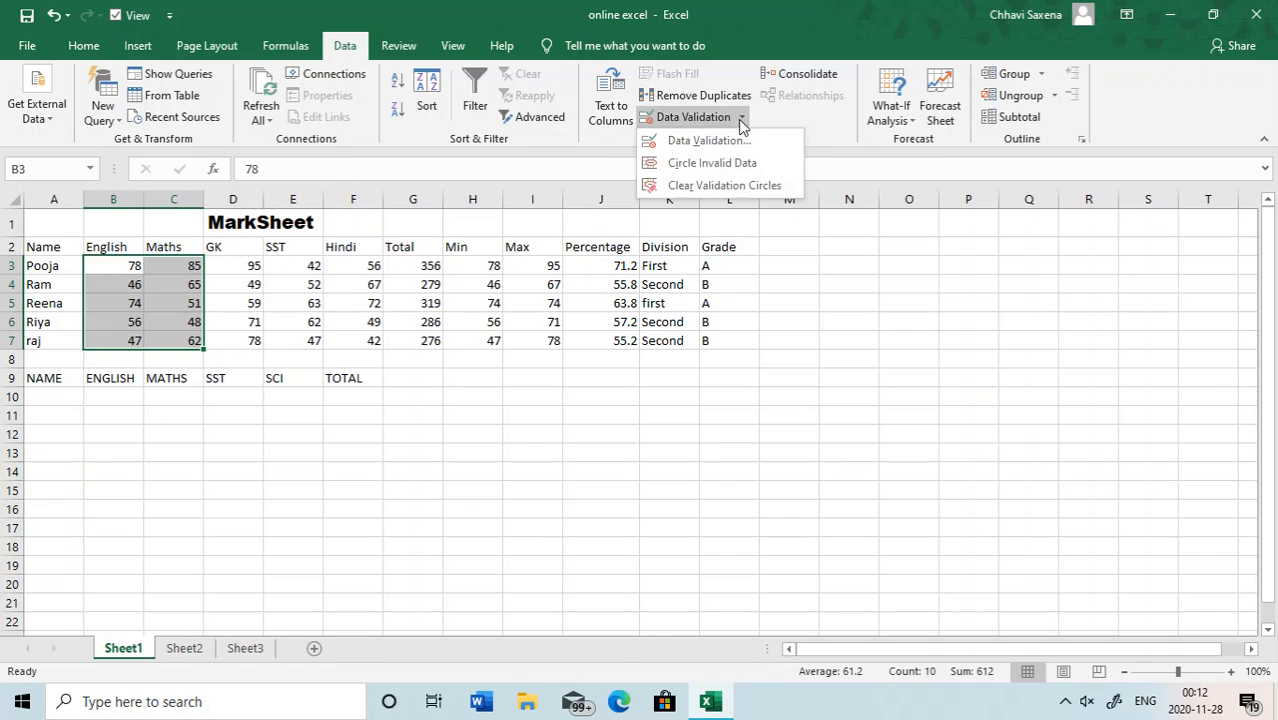
{"action": "left_click", "coordinate": [681, 140]}
{"action": "left_click", "coordinate": [776, 549]}
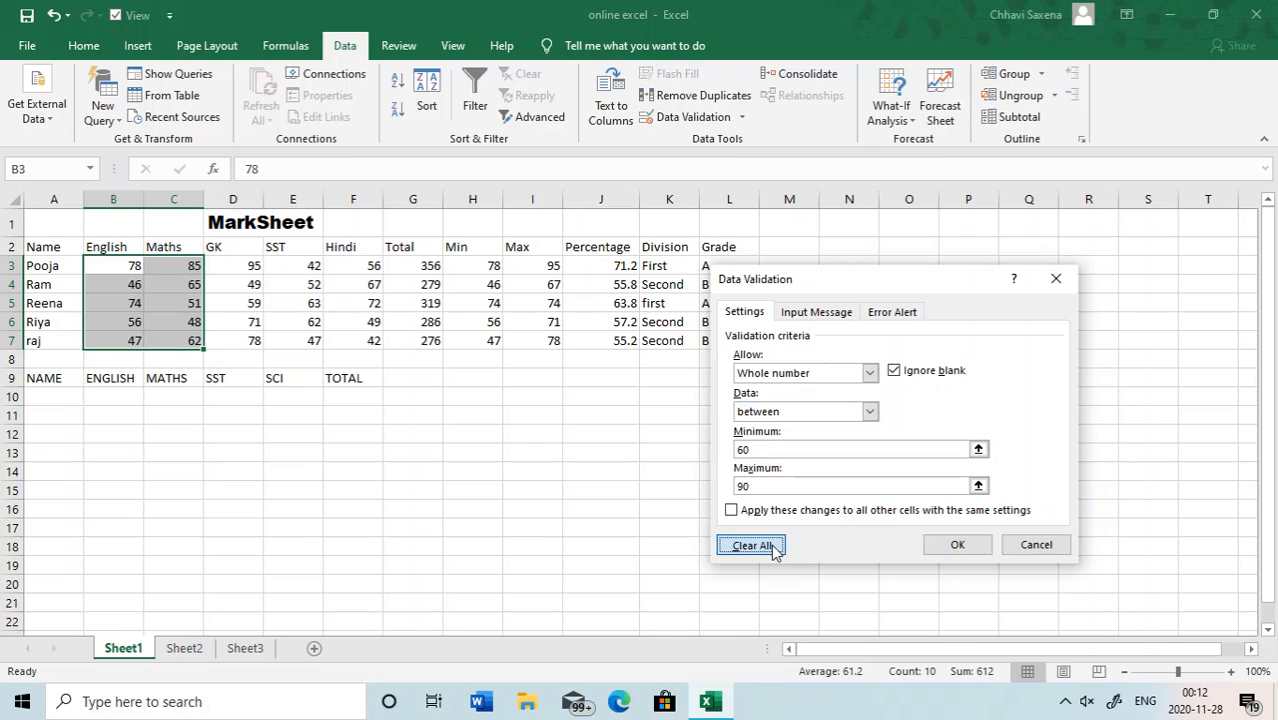
{"action": "left_click", "coordinate": [958, 544]}
Check the data validation error alert settings for B3:C7
{"action": "left_click", "coordinate": [703, 118]}
{"action": "left_click", "coordinate": [903, 314]}
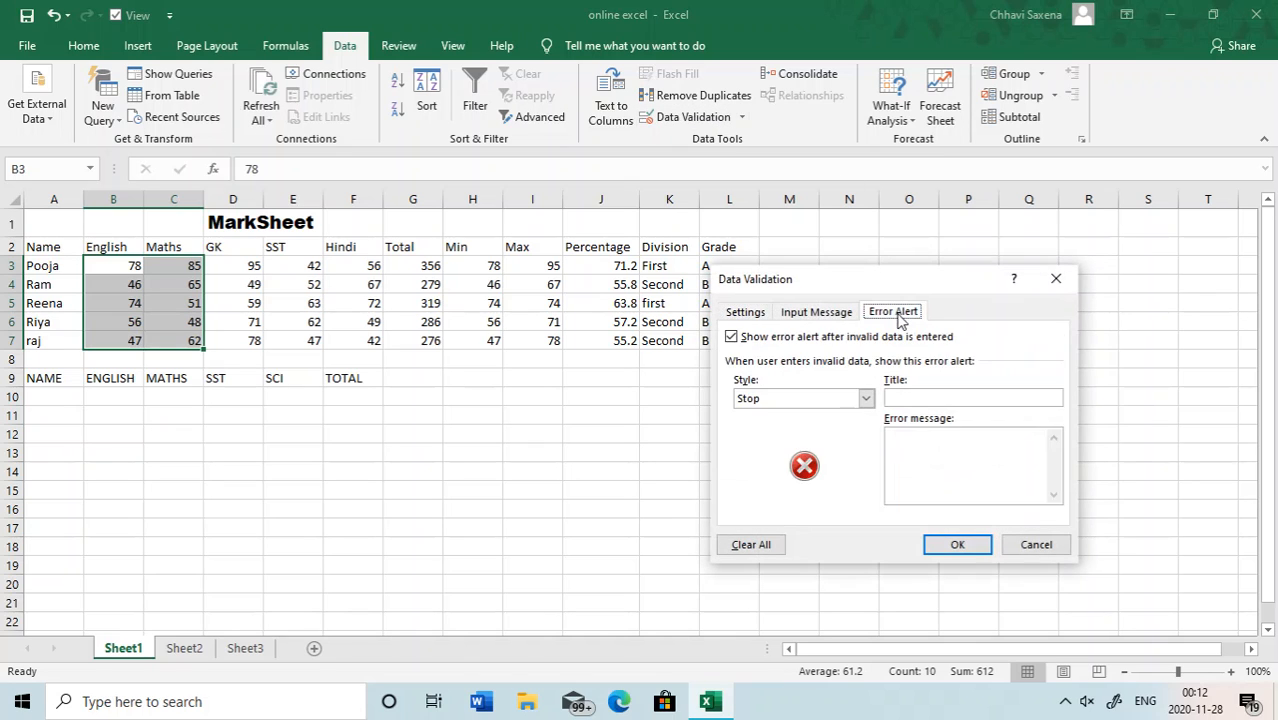
{"action": "left_click", "coordinate": [948, 548]}
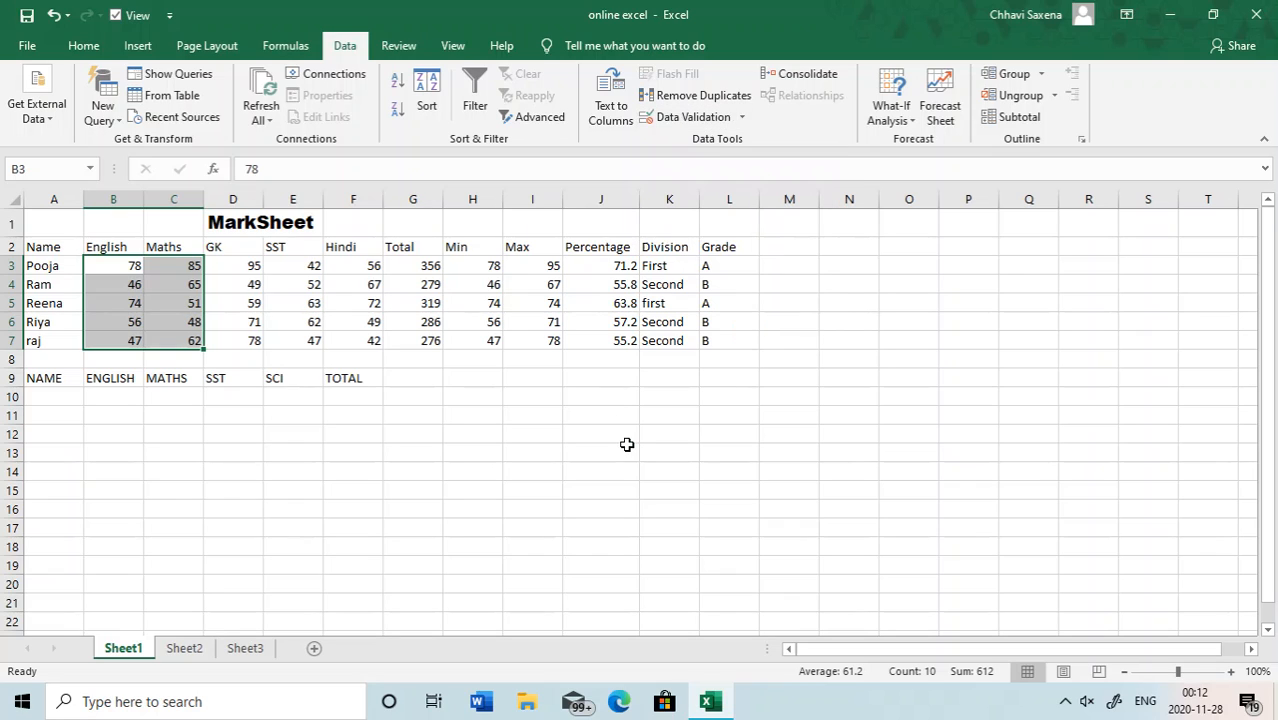
Set the first student's GK mark in D3 to 60
{"action": "left_click", "coordinate": [401, 262]}
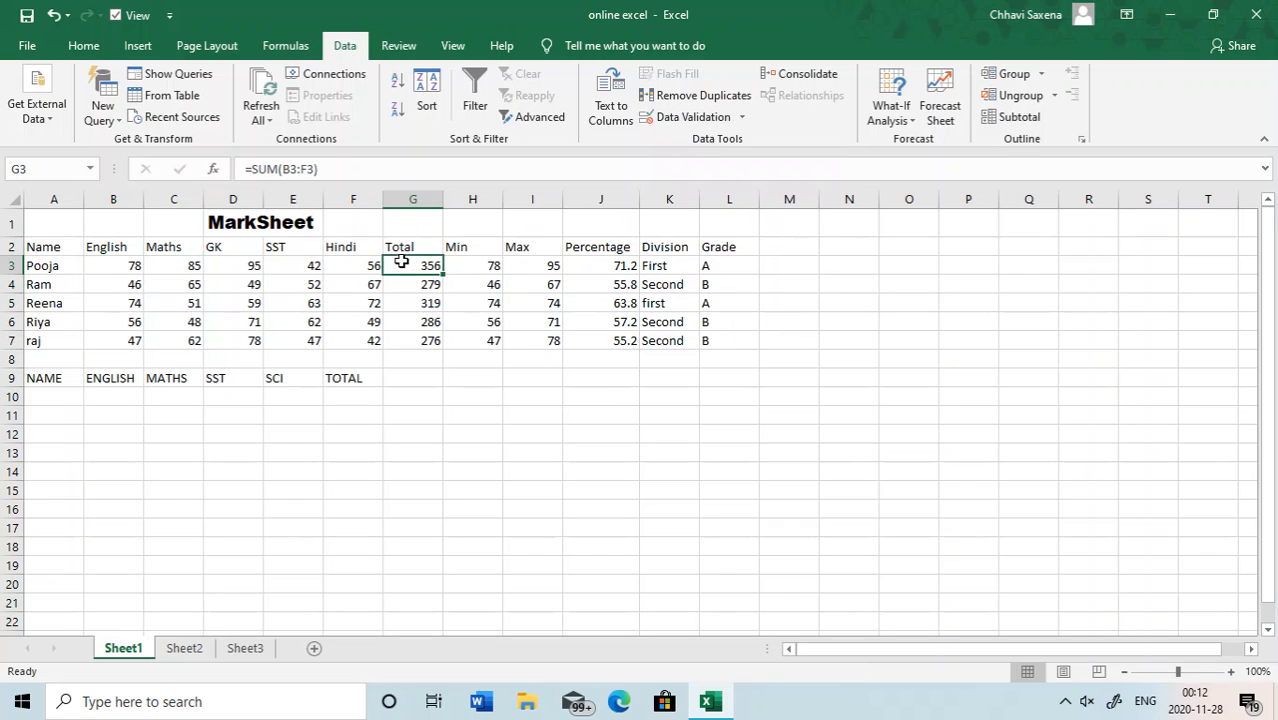
{"action": "left_click", "coordinate": [246, 266]}
{"action": "type", "text": "60"}
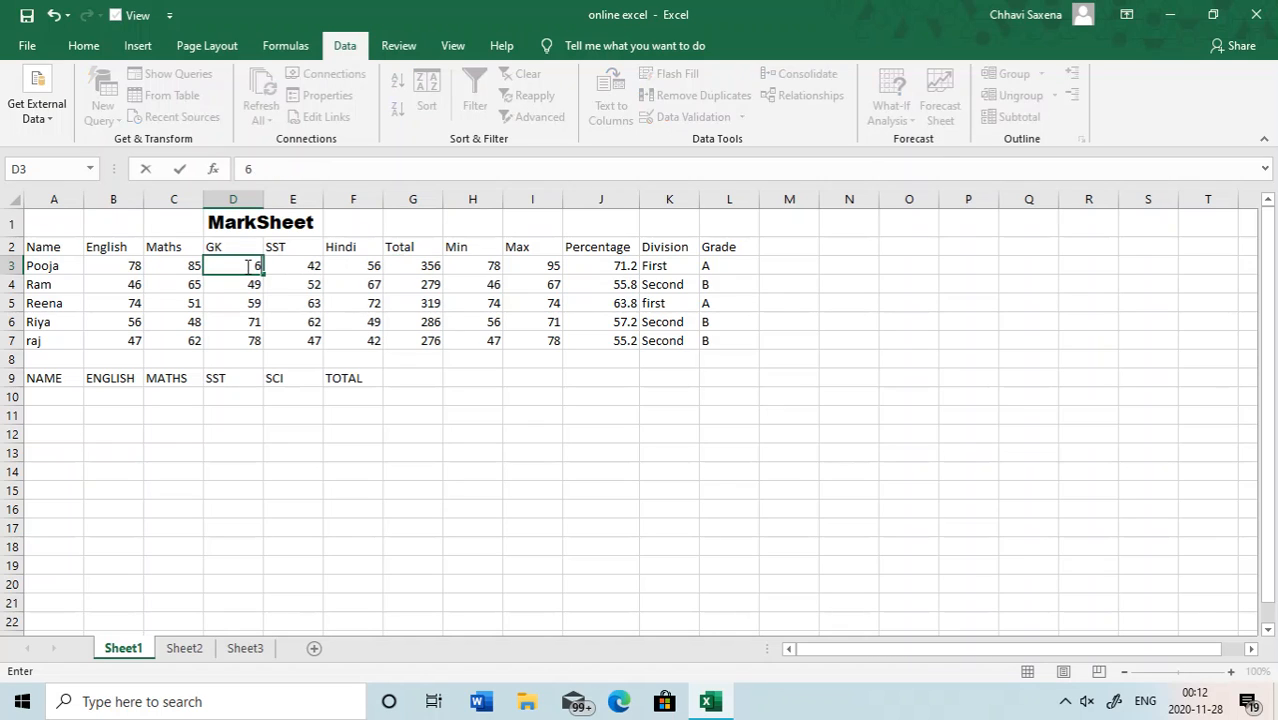
{"action": "left_click", "coordinate": [416, 300]}
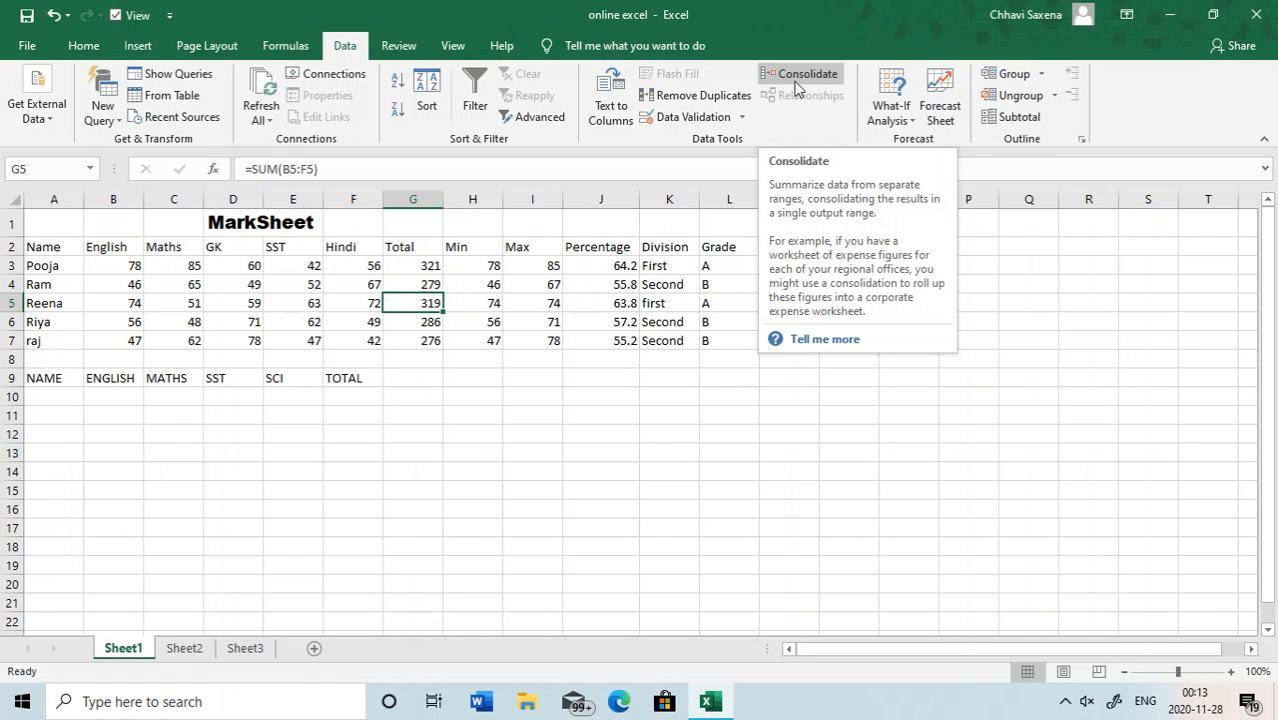
Delete the Total, Min, Max and Percentage contents in G3:J7
{"action": "left_click", "coordinate": [430, 265]}
{"action": "key", "text": "shift+Down"}
{"action": "key", "text": "shift+Down"}
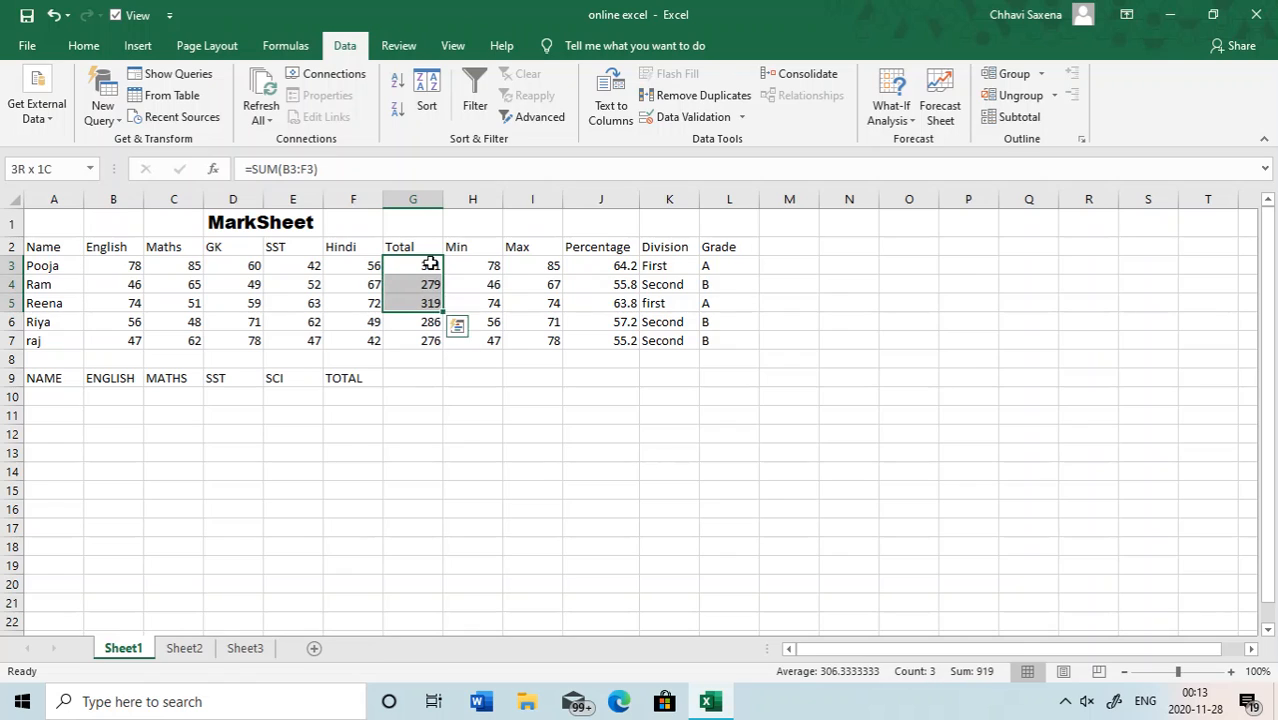
{"action": "key", "text": "shift+Right"}
{"action": "key", "text": "shift+Right"}
{"action": "key", "text": "shift+Down"}
{"action": "key", "text": "shift+Down"}
{"action": "key", "text": "shift+Right"}
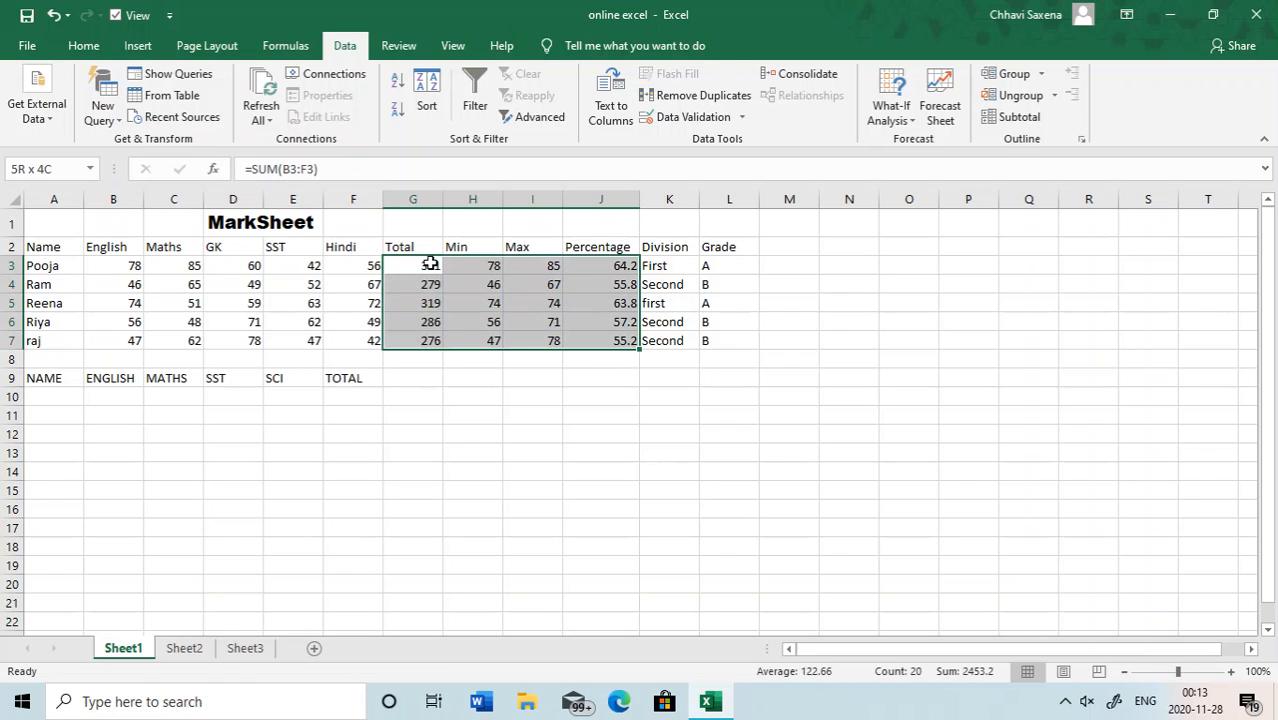
{"action": "key", "text": "Delete"}
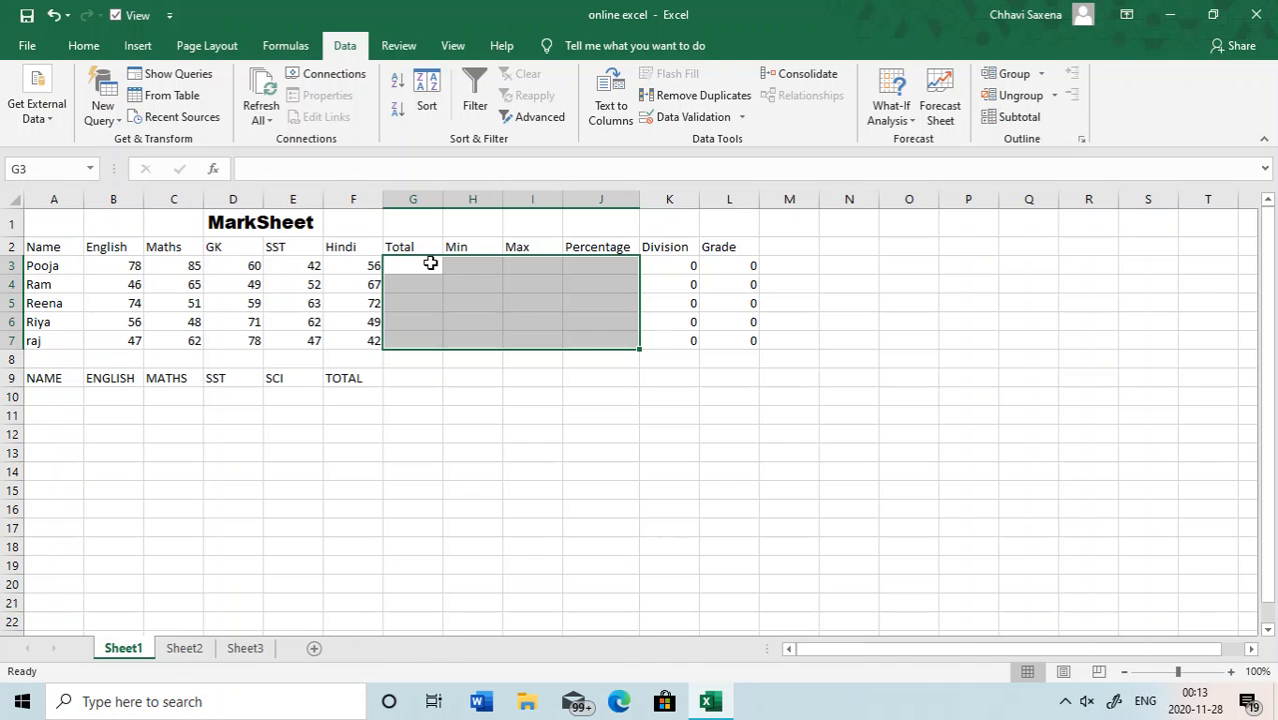
Start a Sum consolidation at G3 and add the English marks B3:B7 as its first reference
{"action": "left_click", "coordinate": [430, 263]}
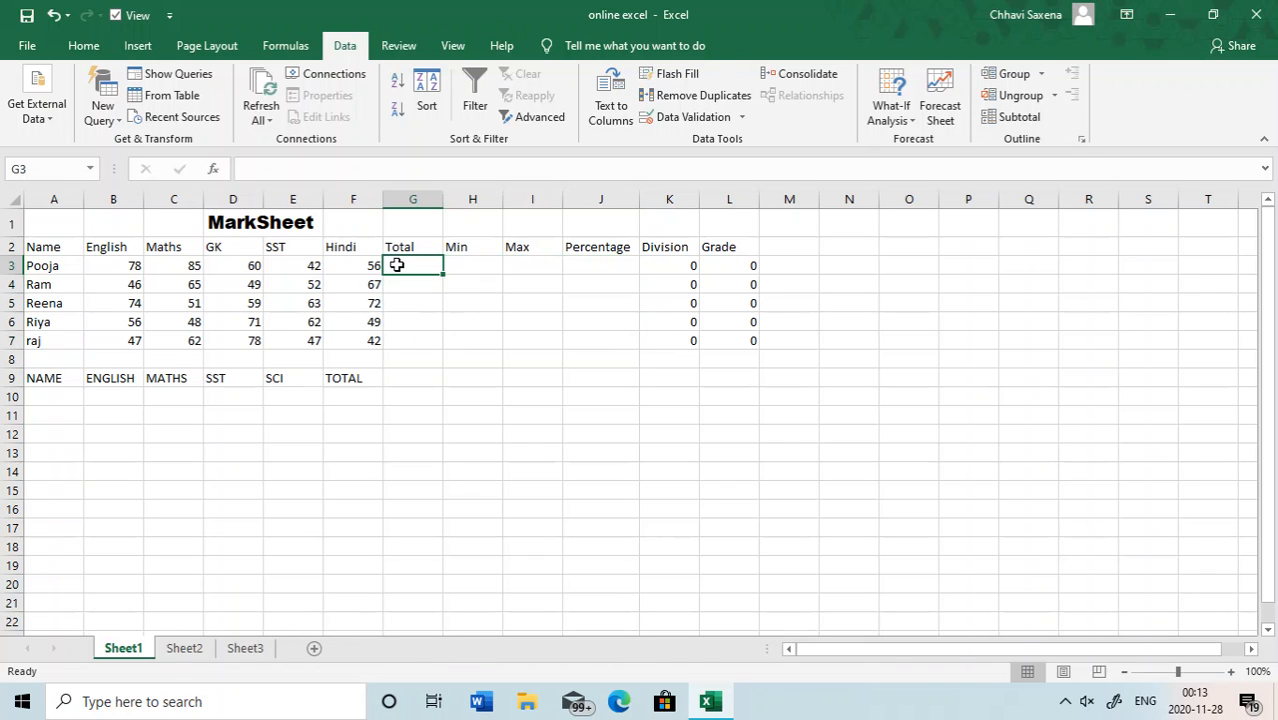
{"action": "left_click", "coordinate": [802, 73]}
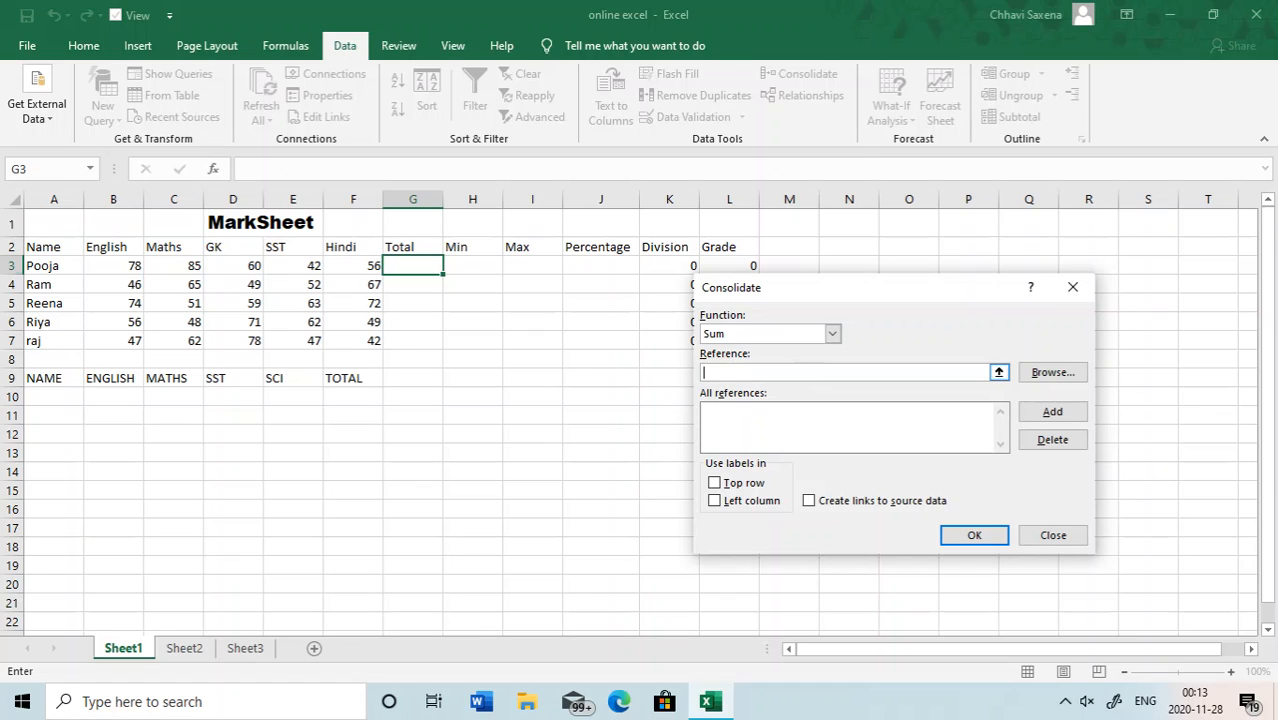
{"action": "left_click", "coordinate": [119, 265]}
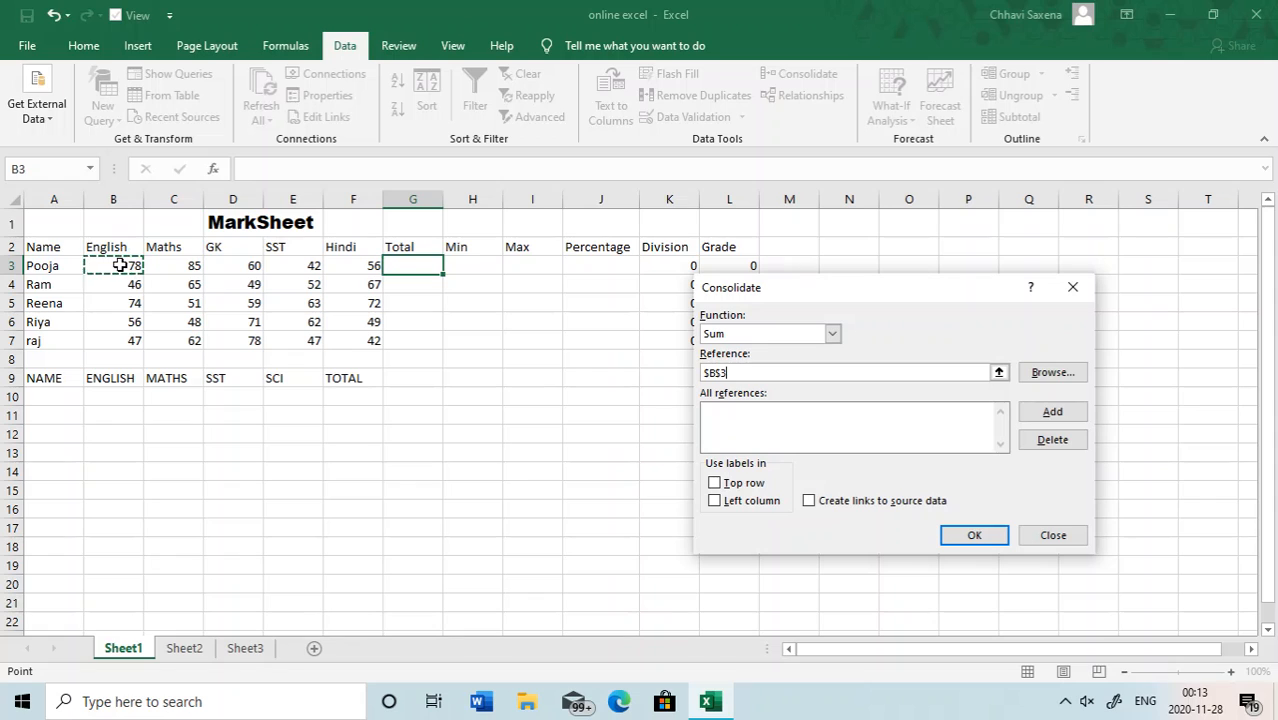
{"action": "key", "text": "shift+Down"}
{"action": "key", "text": "shift+Down"}
{"action": "key", "text": "shift+Down"}
{"action": "key", "text": "shift+Down"}
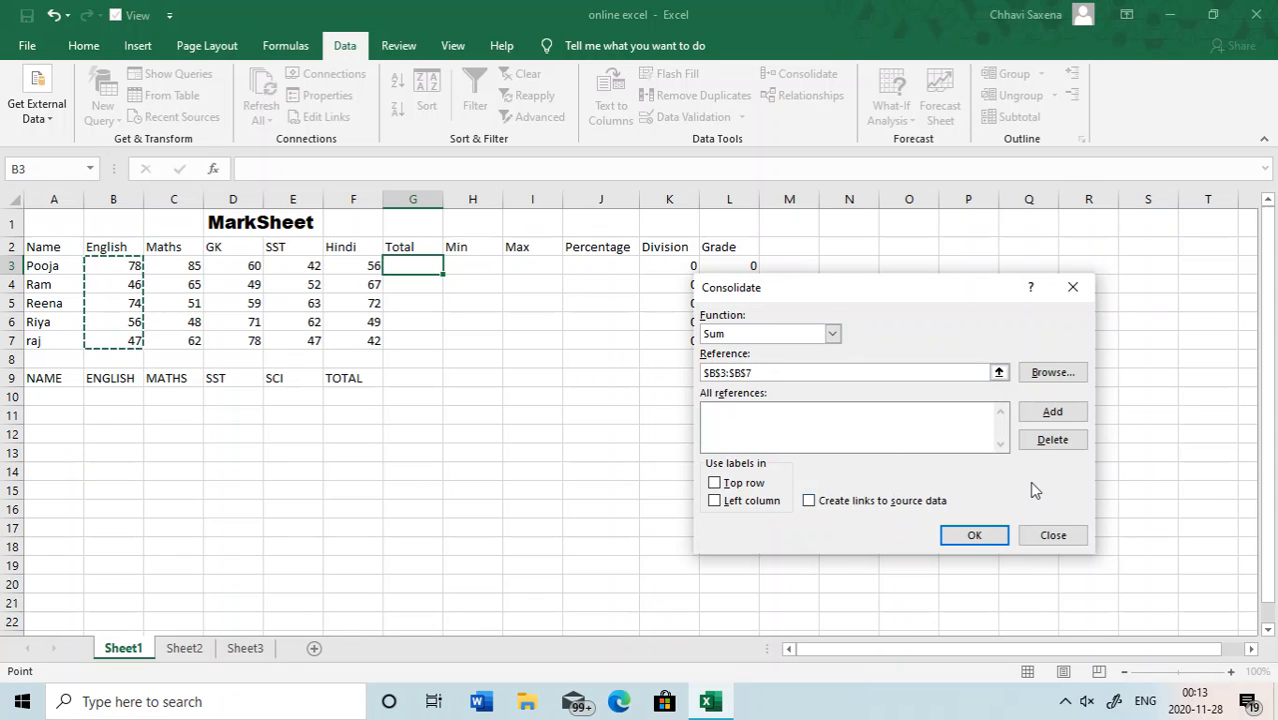
{"action": "left_click", "coordinate": [1052, 418]}
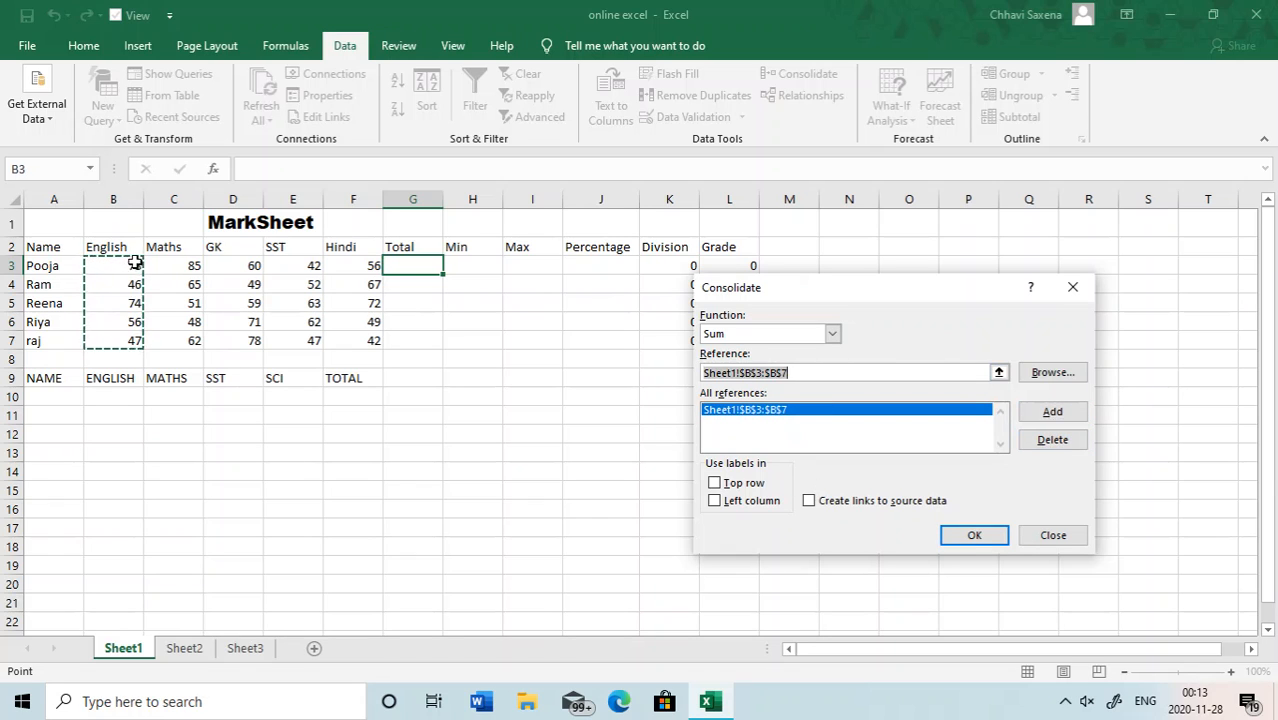
Add the Maths marks C3:C7 to the consolidation references
{"action": "left_click", "coordinate": [165, 265]}
{"action": "key", "text": "shift+Down"}
{"action": "key", "text": "shift+Down"}
{"action": "key", "text": "shift+Down"}
{"action": "key", "text": "shift+Down"}
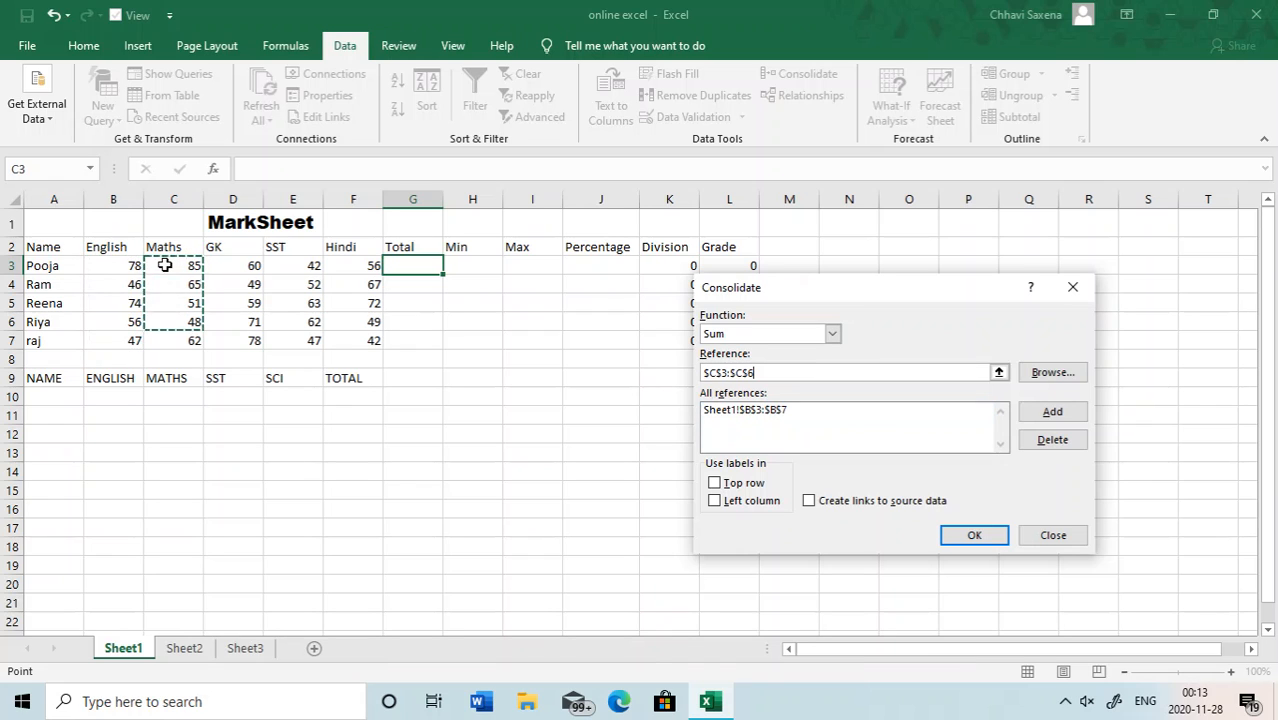
{"action": "left_click", "coordinate": [1055, 414]}
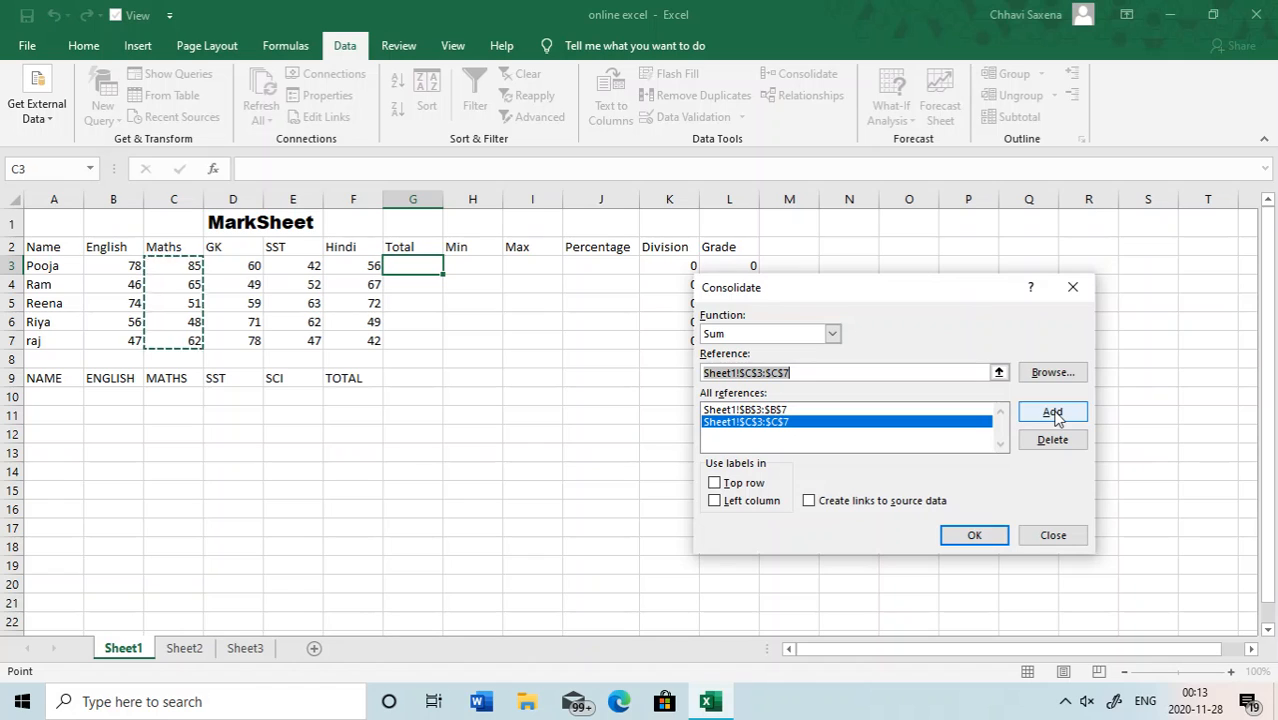
Add the GK marks D3:D7 to the consolidation references
{"action": "left_click", "coordinate": [240, 268]}
{"action": "key", "text": "shift+Down"}
{"action": "key", "text": "shift+Down"}
{"action": "key", "text": "shift+Down"}
{"action": "key", "text": "shift+Down"}
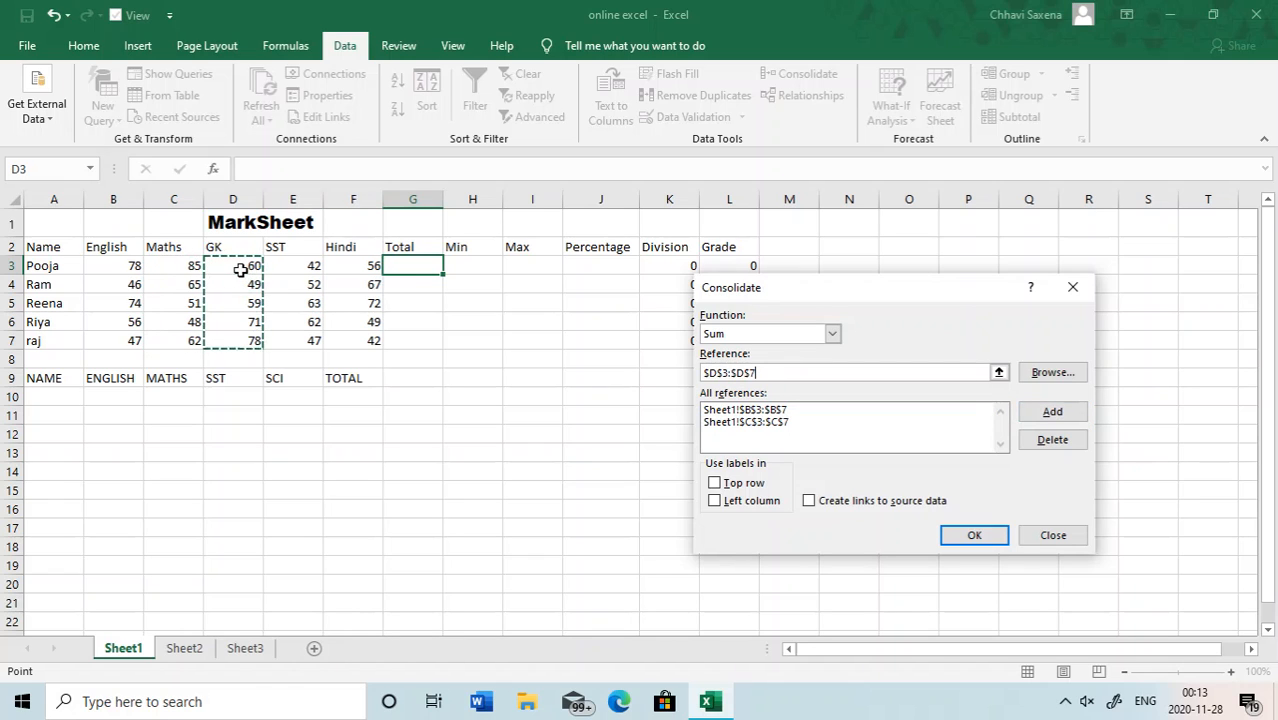
{"action": "left_click", "coordinate": [1050, 416]}
Add the SST marks E3:E7 to the consolidation references
{"action": "left_click", "coordinate": [295, 266]}
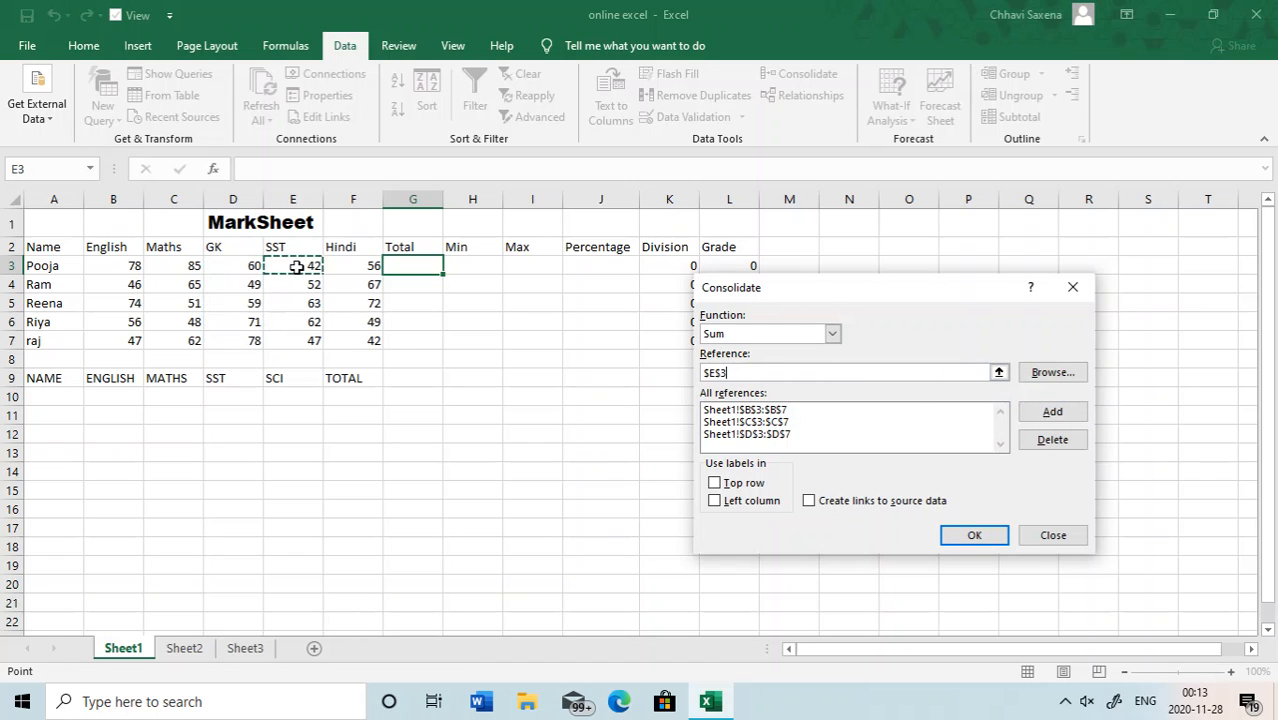
{"action": "key", "text": "shift+Down"}
{"action": "key", "text": "shift+Down"}
{"action": "key", "text": "shift+Down"}
{"action": "key", "text": "shift+Down"}
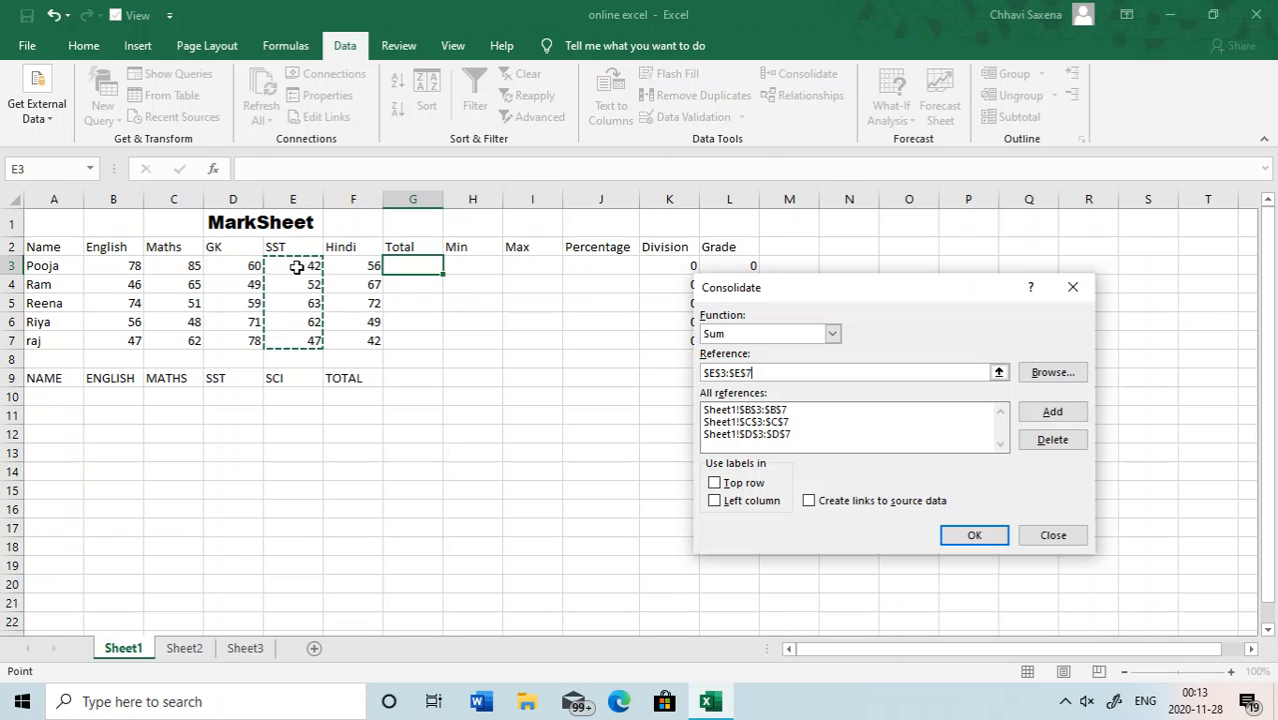
{"action": "left_click", "coordinate": [1052, 413]}
Add the Hindi marks F3:F7 to the consolidation references
{"action": "left_click", "coordinate": [361, 270]}
{"action": "key", "text": "shift+Down"}
{"action": "key", "text": "shift+Down"}
{"action": "key", "text": "shift+Down"}
{"action": "key", "text": "shift+Down"}
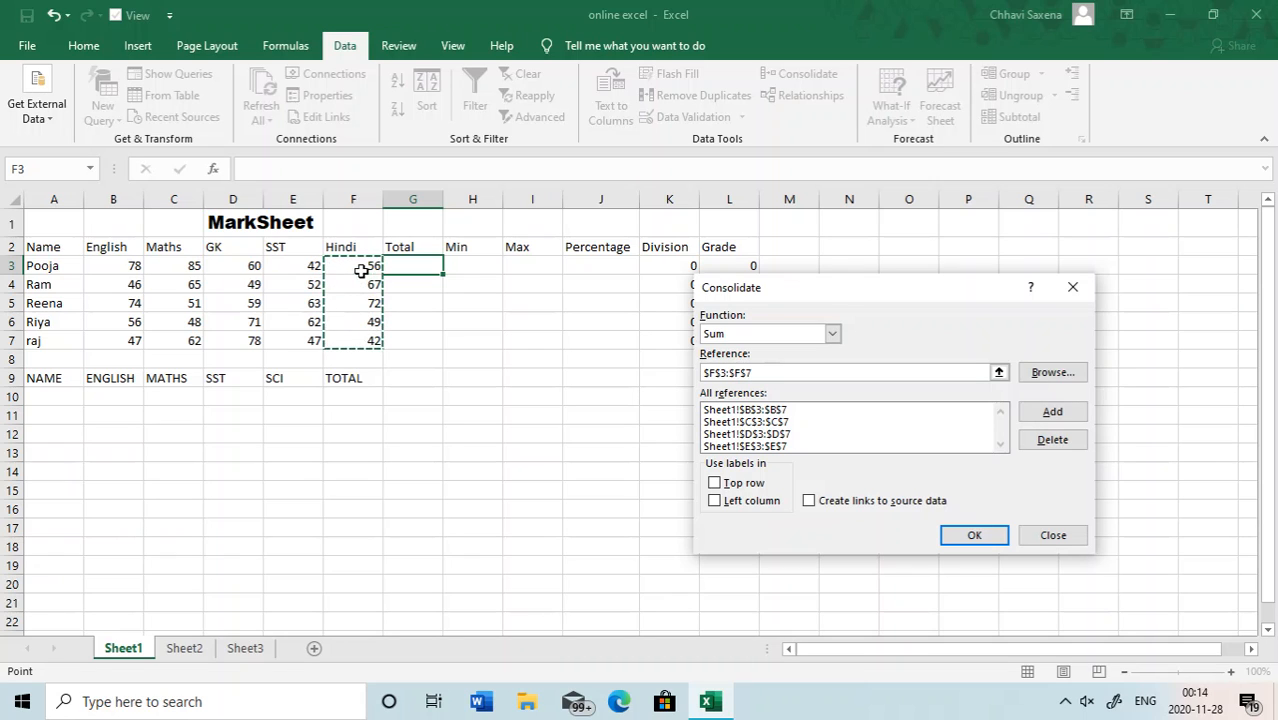
{"action": "left_click", "coordinate": [1052, 413]}
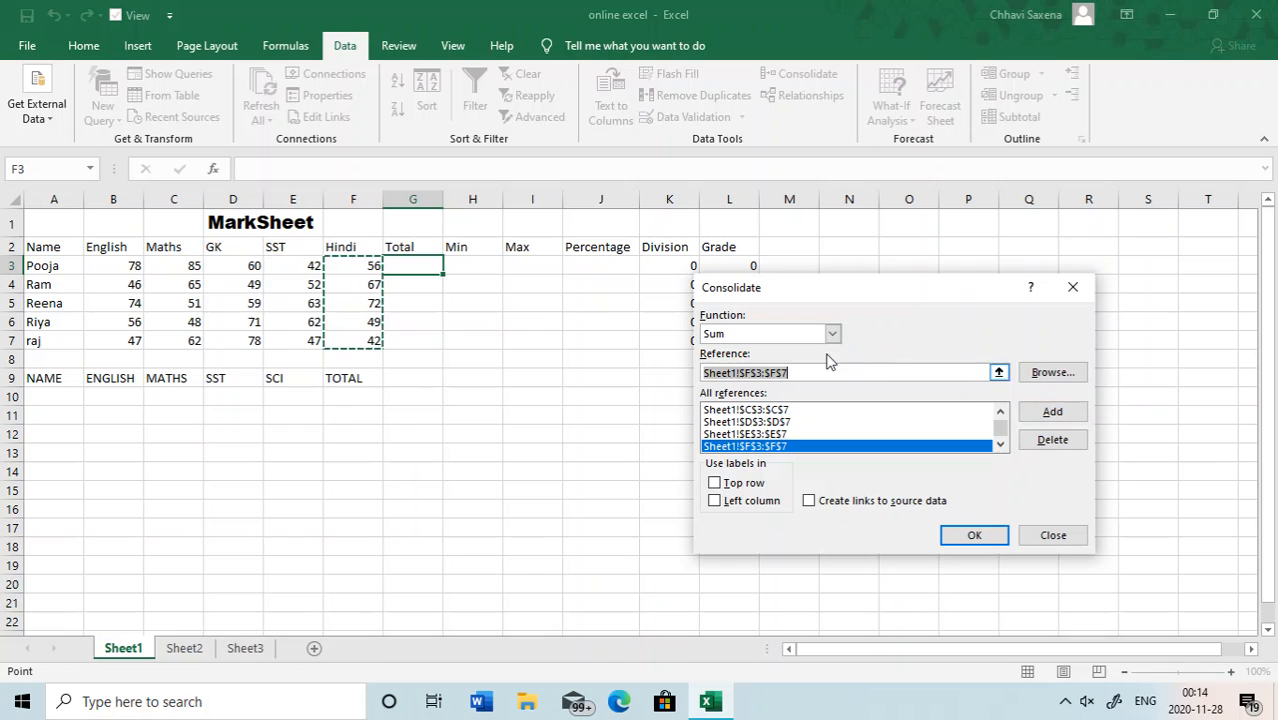
Run the consolidation with the Sum function to fill the Total column for all five students
{"action": "left_click", "coordinate": [832, 334]}
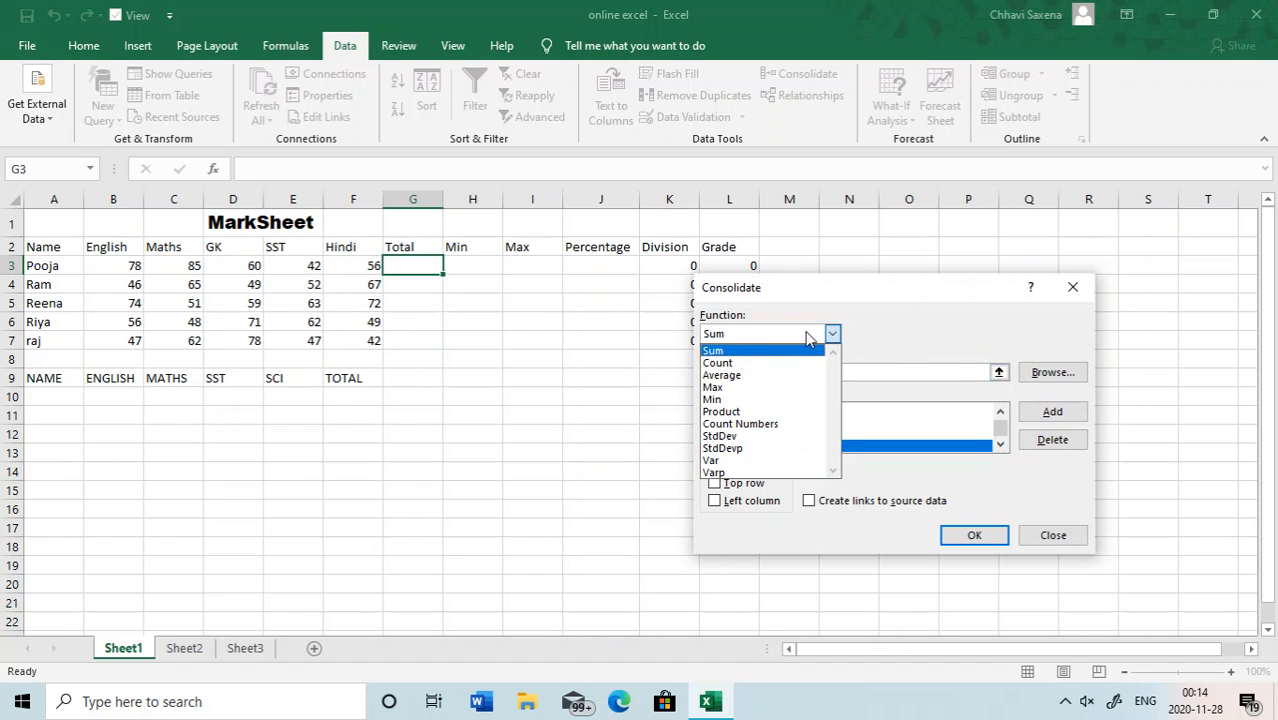
{"action": "left_click", "coordinate": [762, 350]}
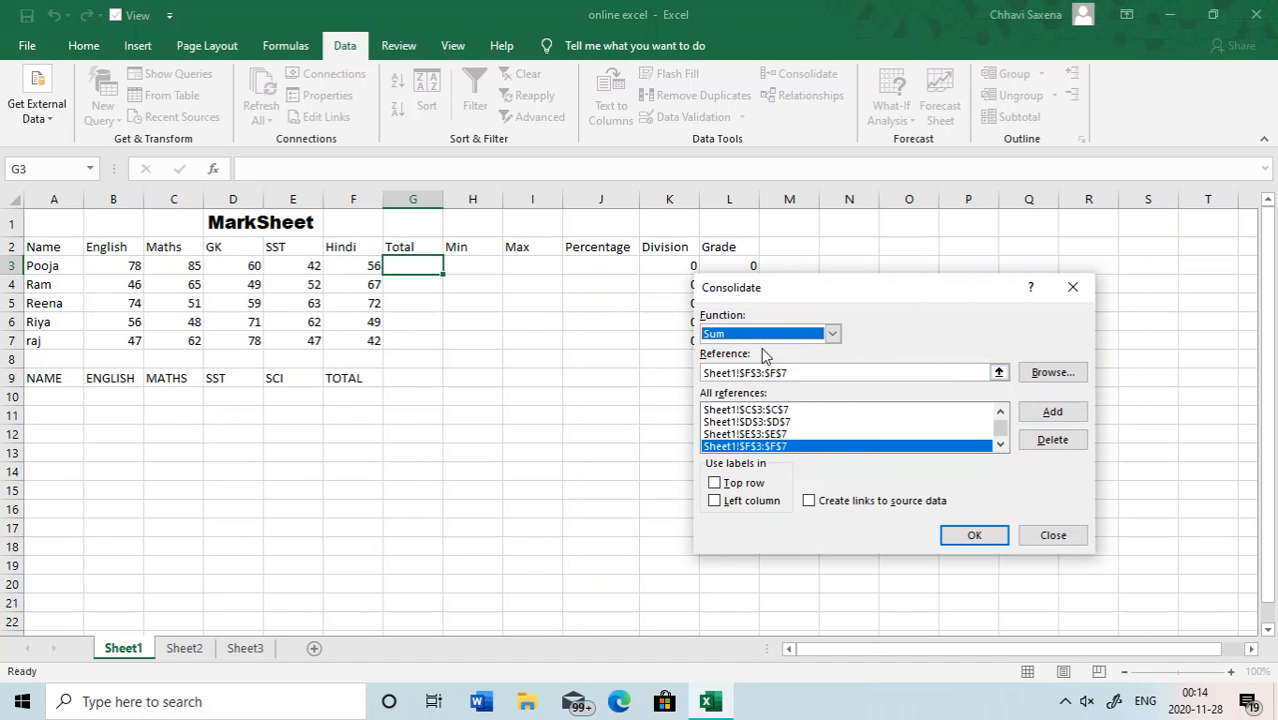
{"action": "left_click", "coordinate": [969, 540]}
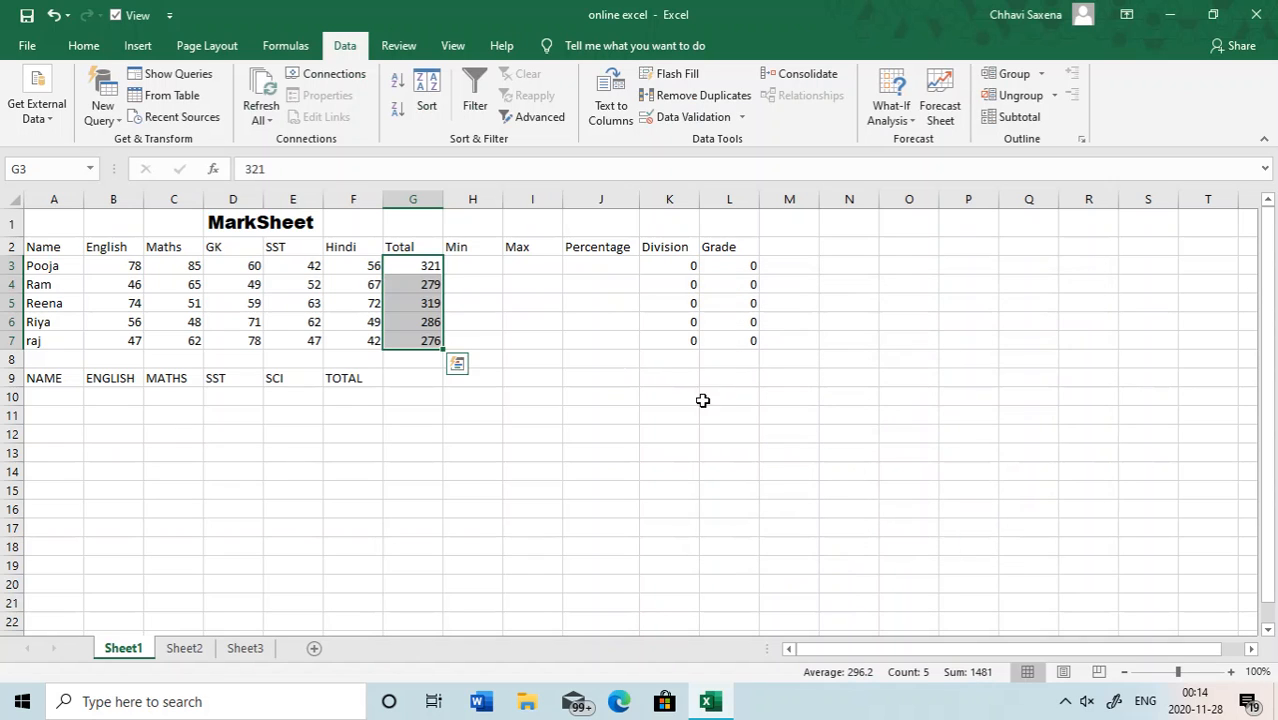
Consolidate the same mark references at H3 with the Min function to fill the Min column
{"action": "left_click", "coordinate": [463, 266]}
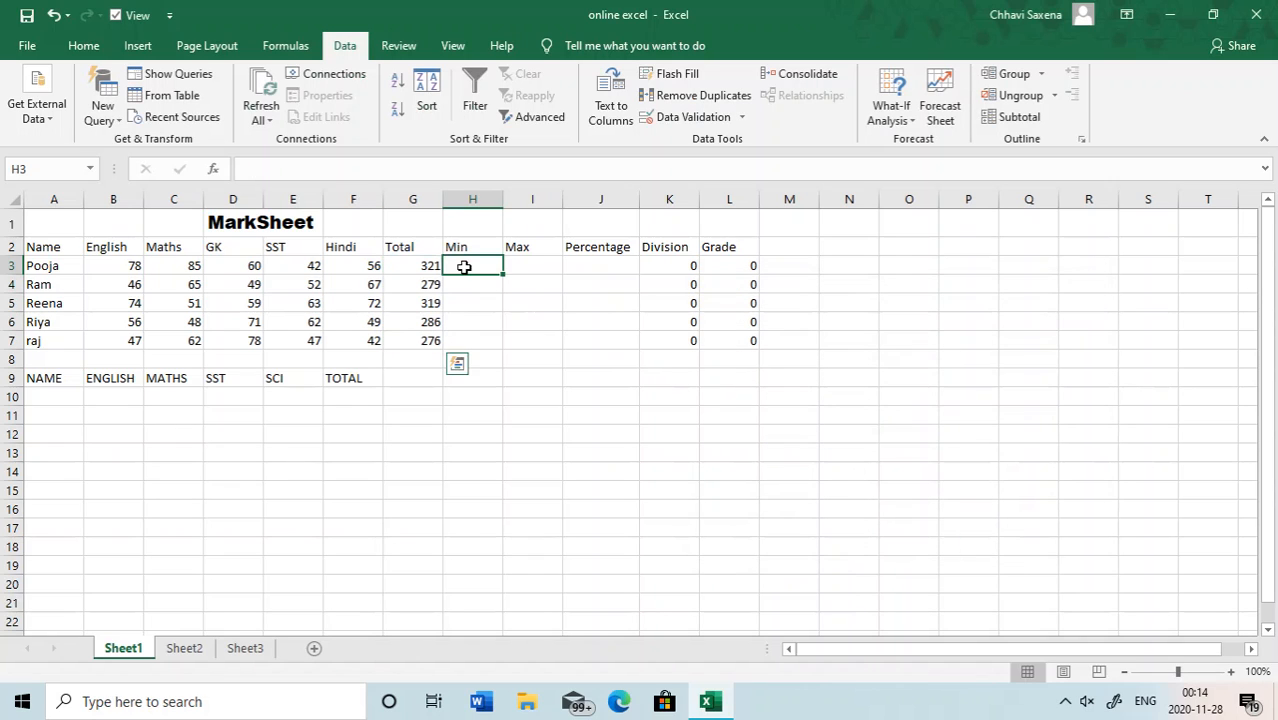
{"action": "left_click", "coordinate": [800, 74]}
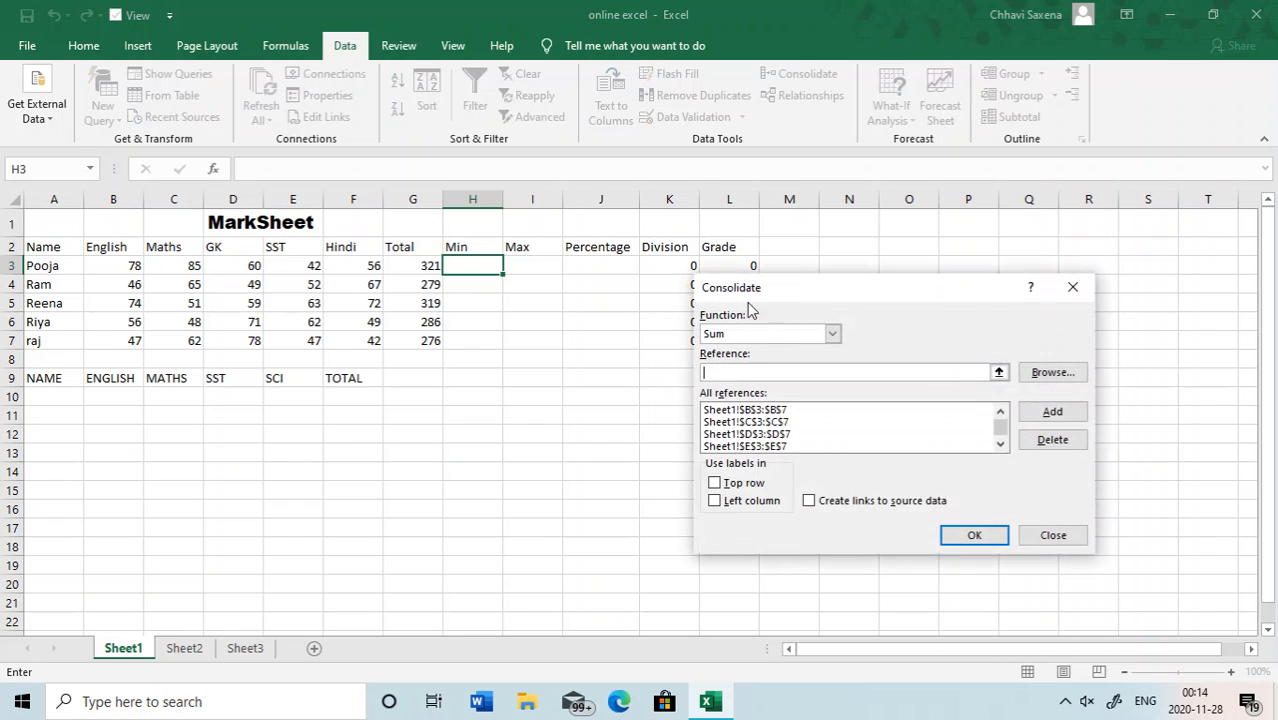
{"action": "left_click", "coordinate": [832, 334]}
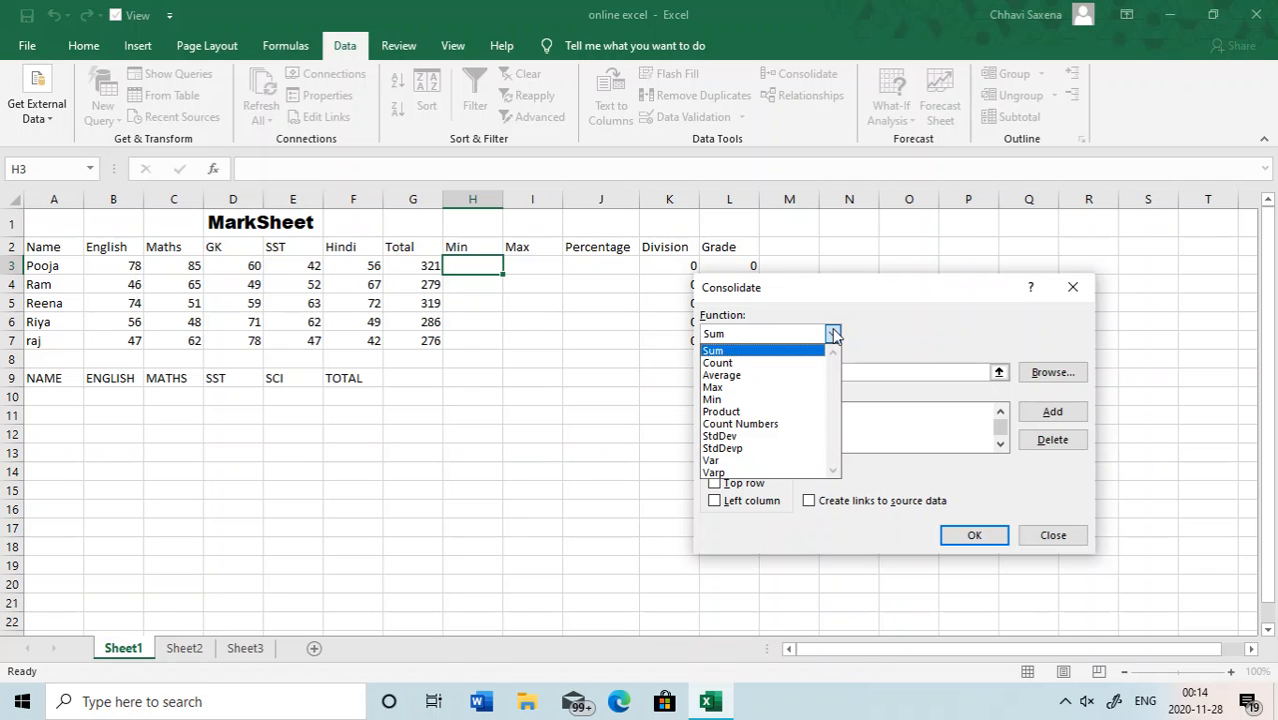
{"action": "left_click", "coordinate": [743, 399]}
{"action": "left_click", "coordinate": [952, 539]}
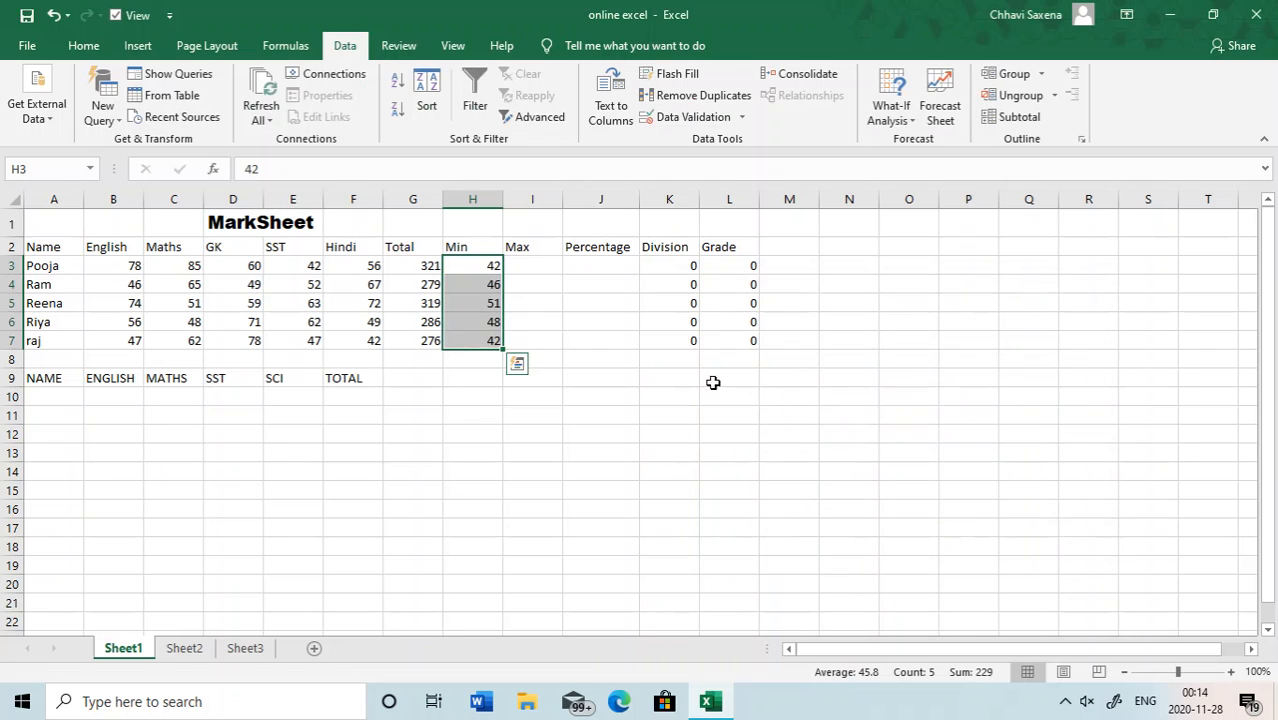
Consolidate the same mark references at I3 with the Max function to fill the Max column
{"action": "left_click", "coordinate": [522, 264]}
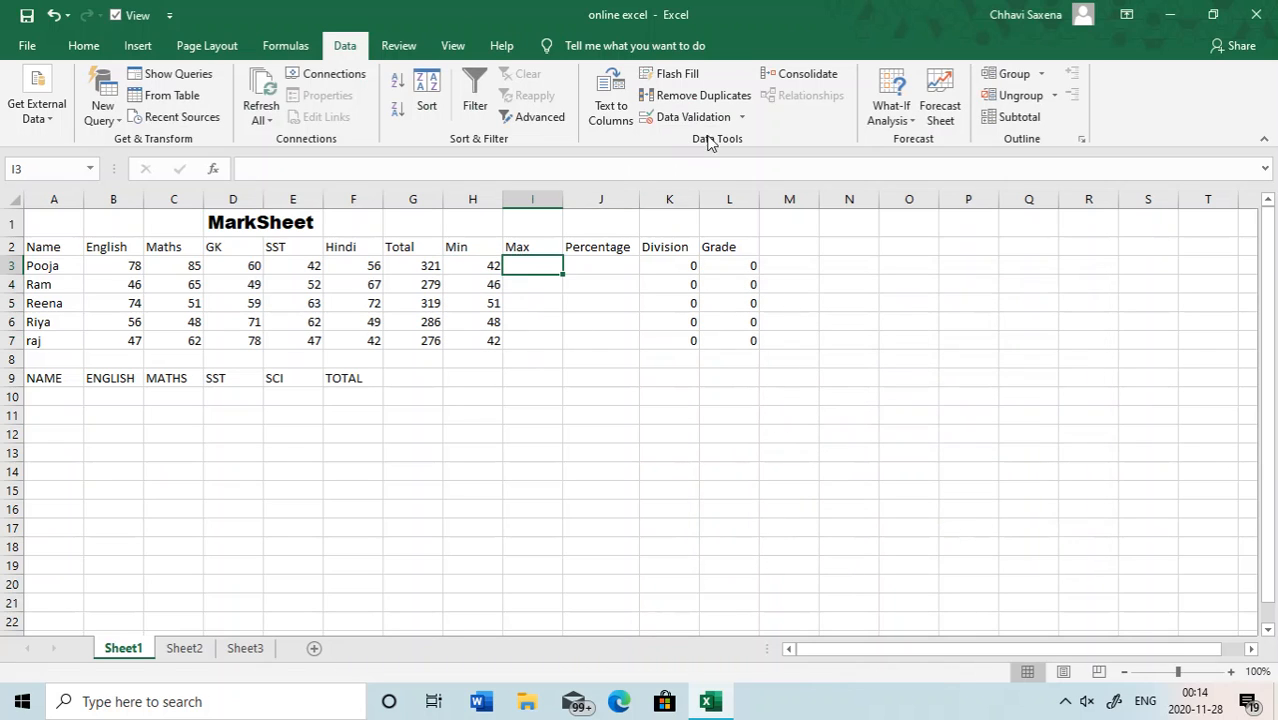
{"action": "left_click", "coordinate": [795, 75]}
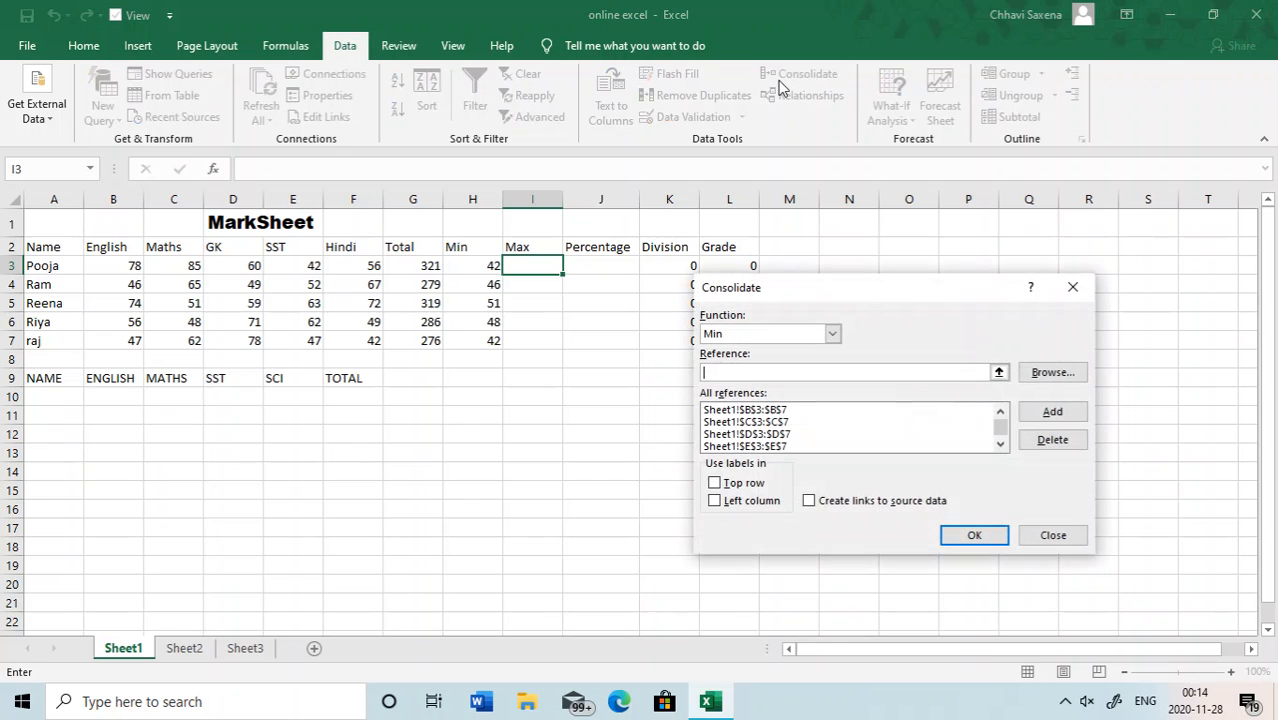
{"action": "left_click", "coordinate": [832, 333]}
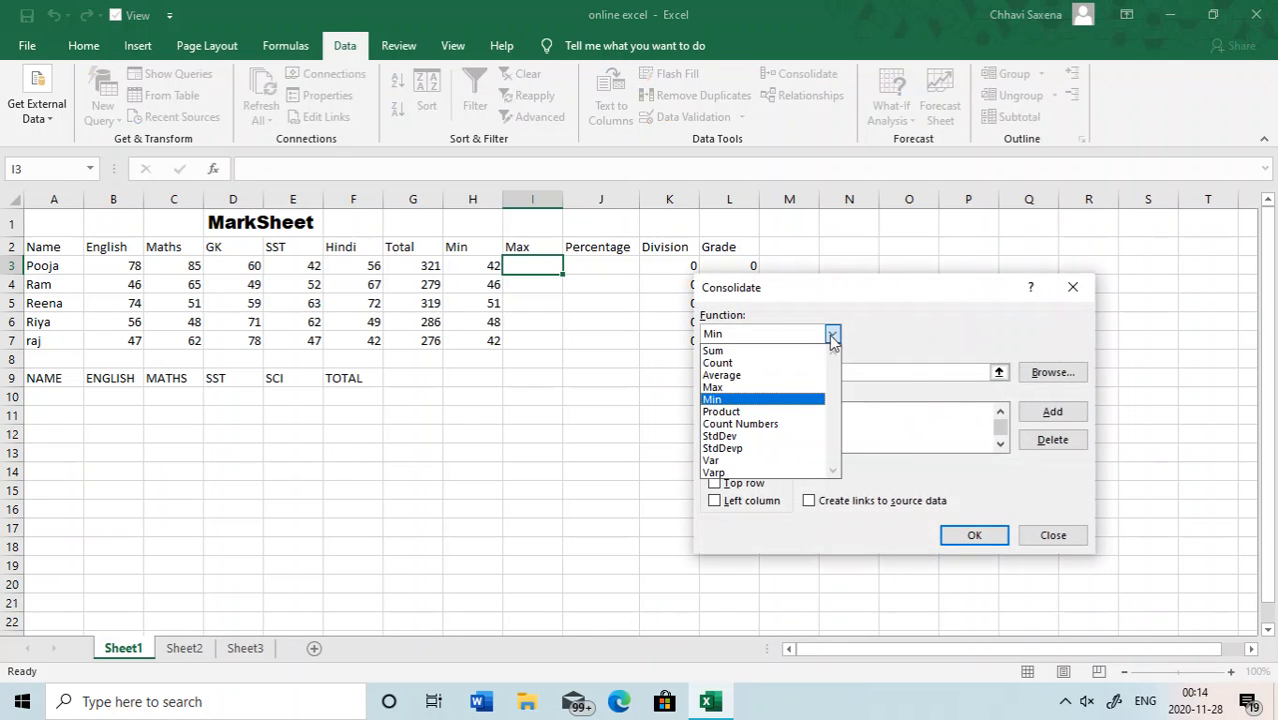
{"action": "left_click", "coordinate": [714, 388]}
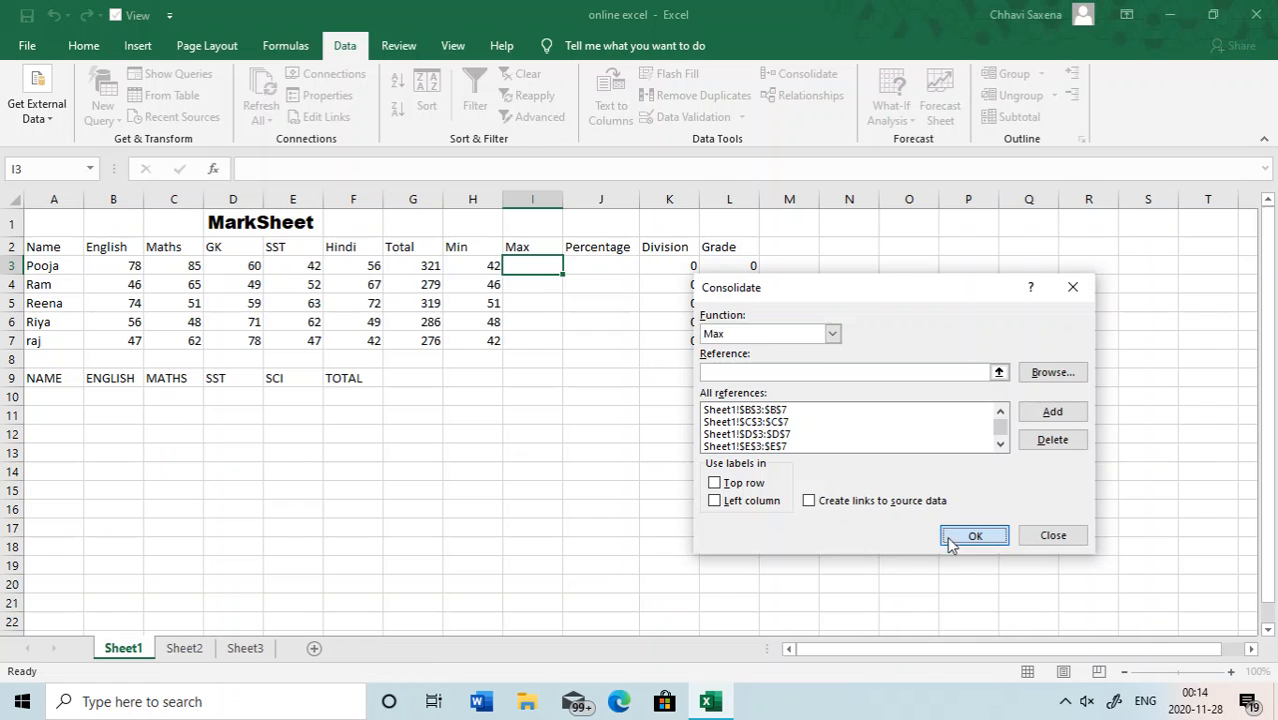
{"action": "left_click", "coordinate": [950, 538]}
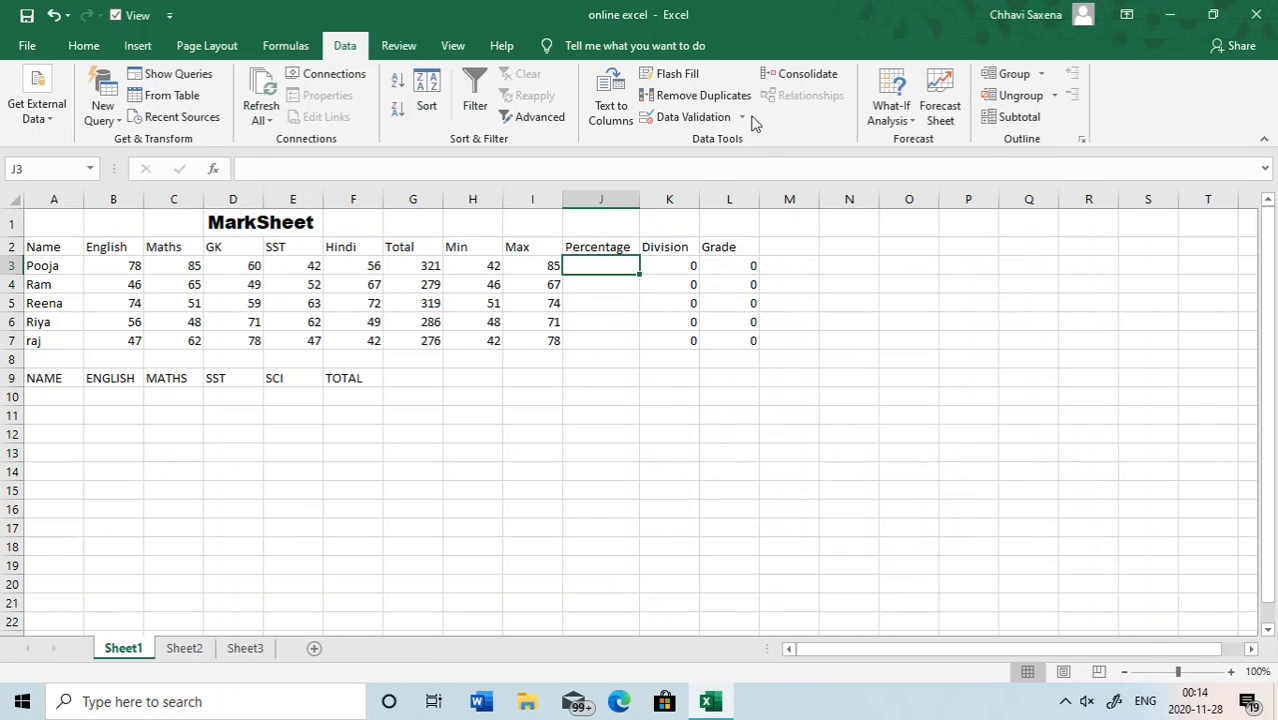
Consolidate the same mark references at J3 with the Average function to fill the Percentage column
{"action": "left_click", "coordinate": [798, 75]}
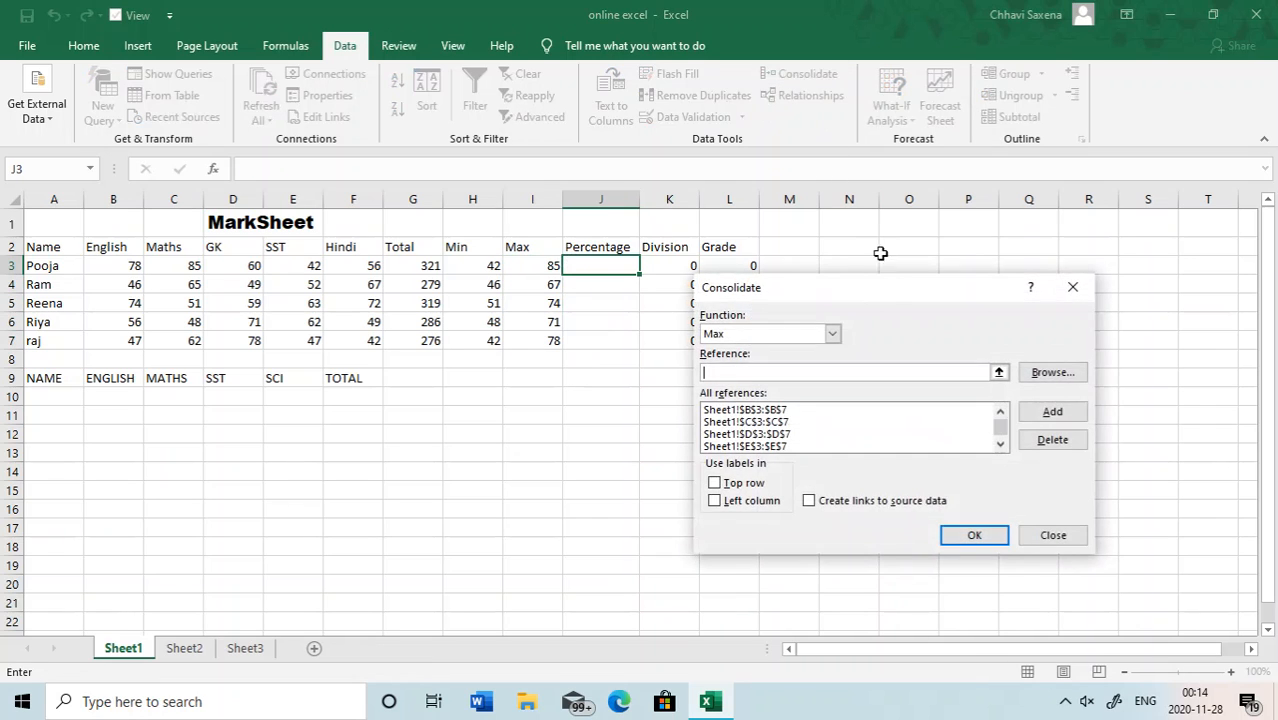
{"action": "left_click", "coordinate": [832, 334]}
{"action": "left_click", "coordinate": [749, 378]}
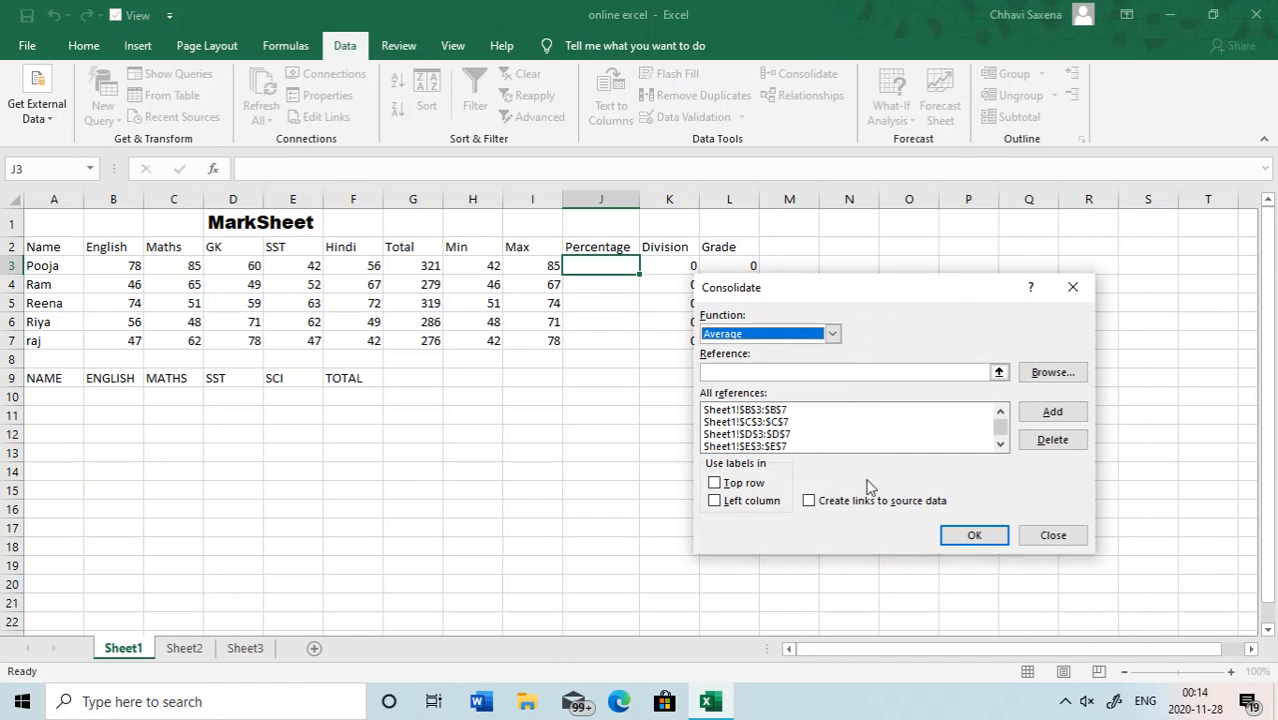
{"action": "left_click", "coordinate": [960, 533]}
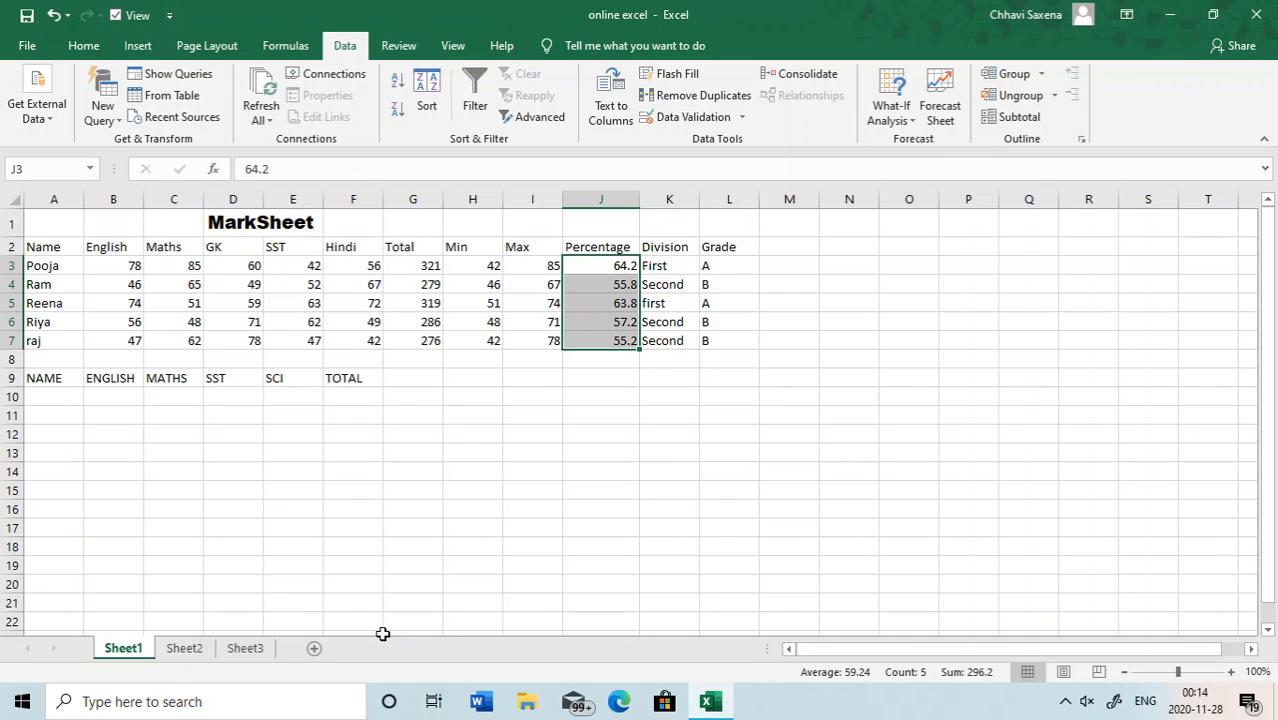
{"action": "left_click", "coordinate": [408, 437]}
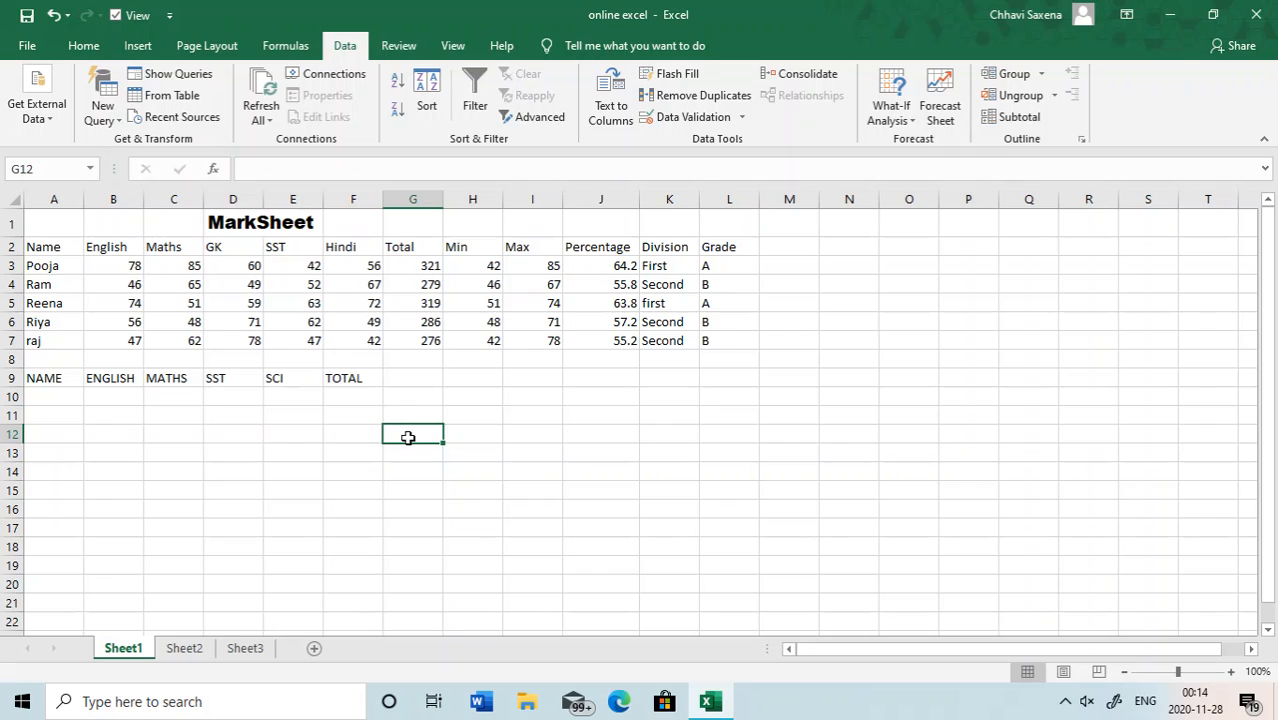
Start a new What-If scenario in Scenario Manager and name it MATHS
{"action": "left_click", "coordinate": [900, 122]}
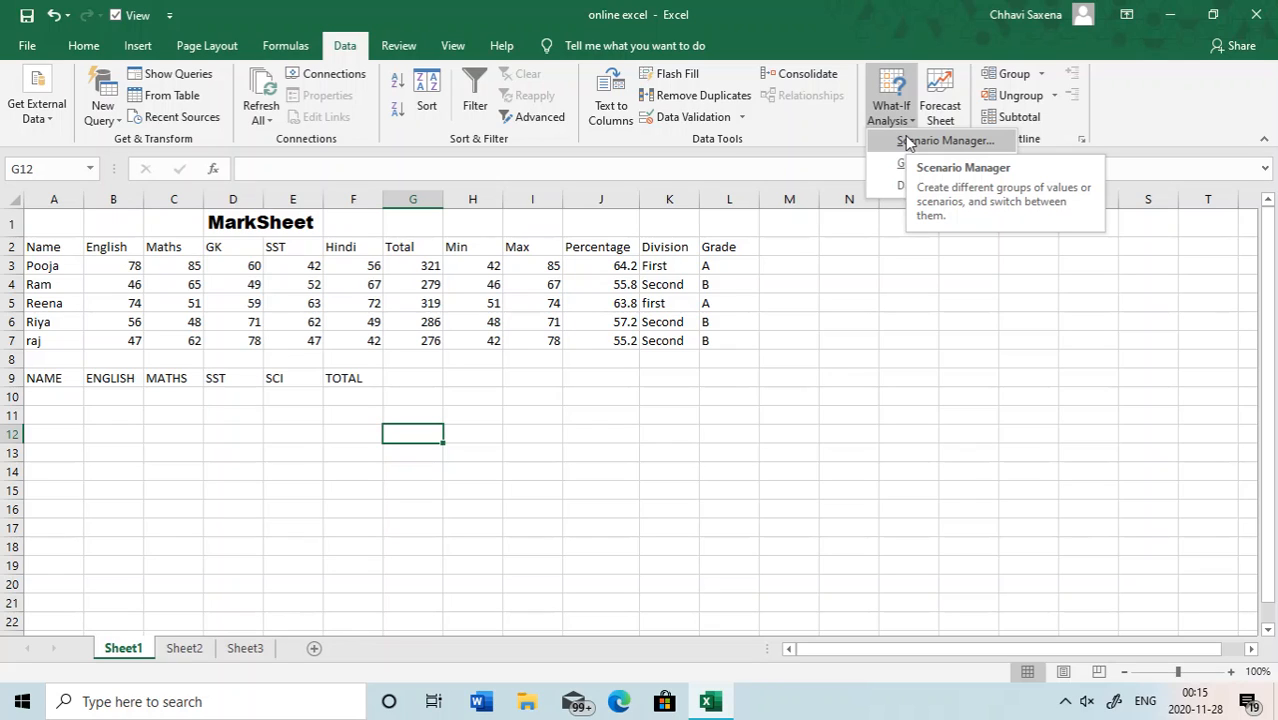
{"action": "left_click", "coordinate": [916, 143]}
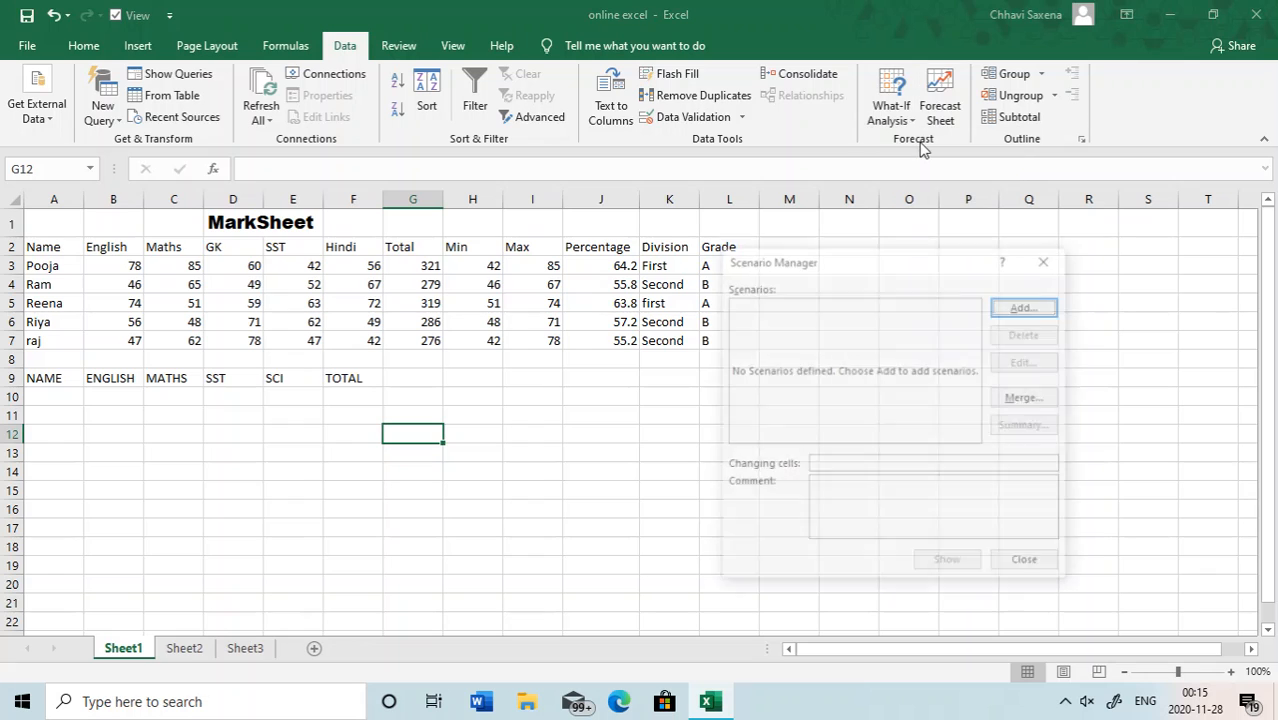
{"action": "left_click", "coordinate": [1034, 308]}
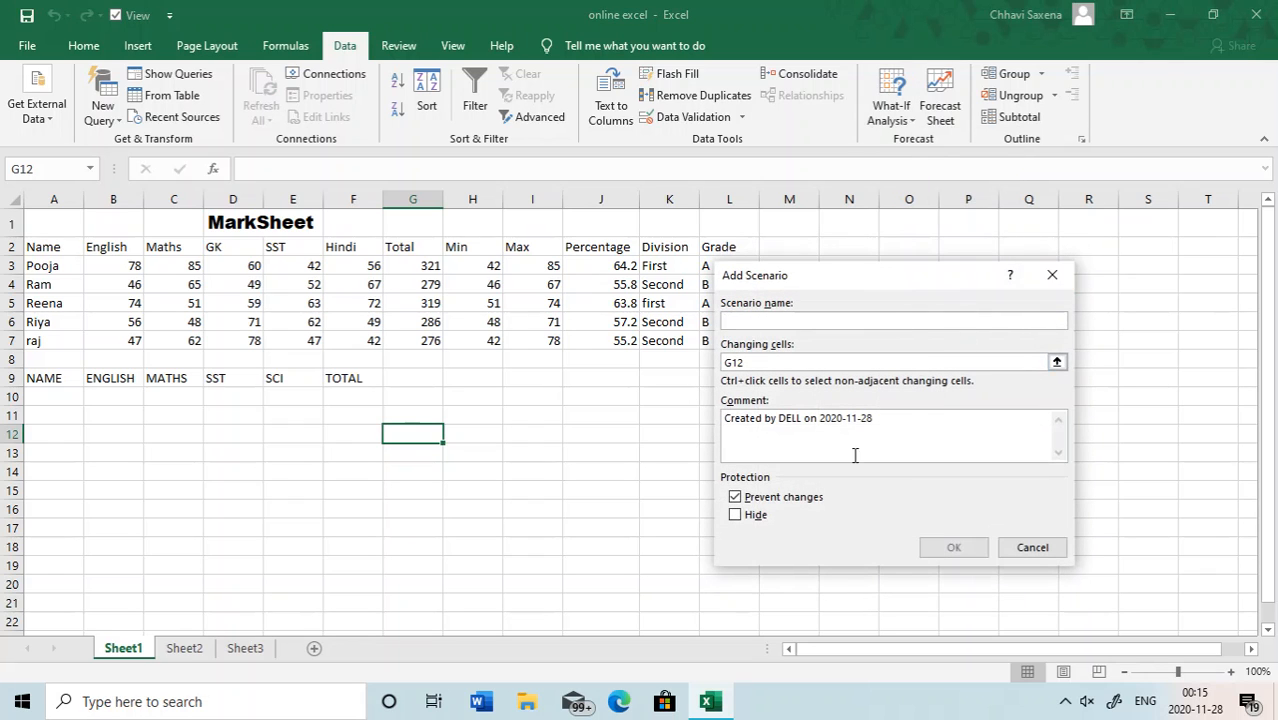
{"action": "type", "text": "MATHS"}
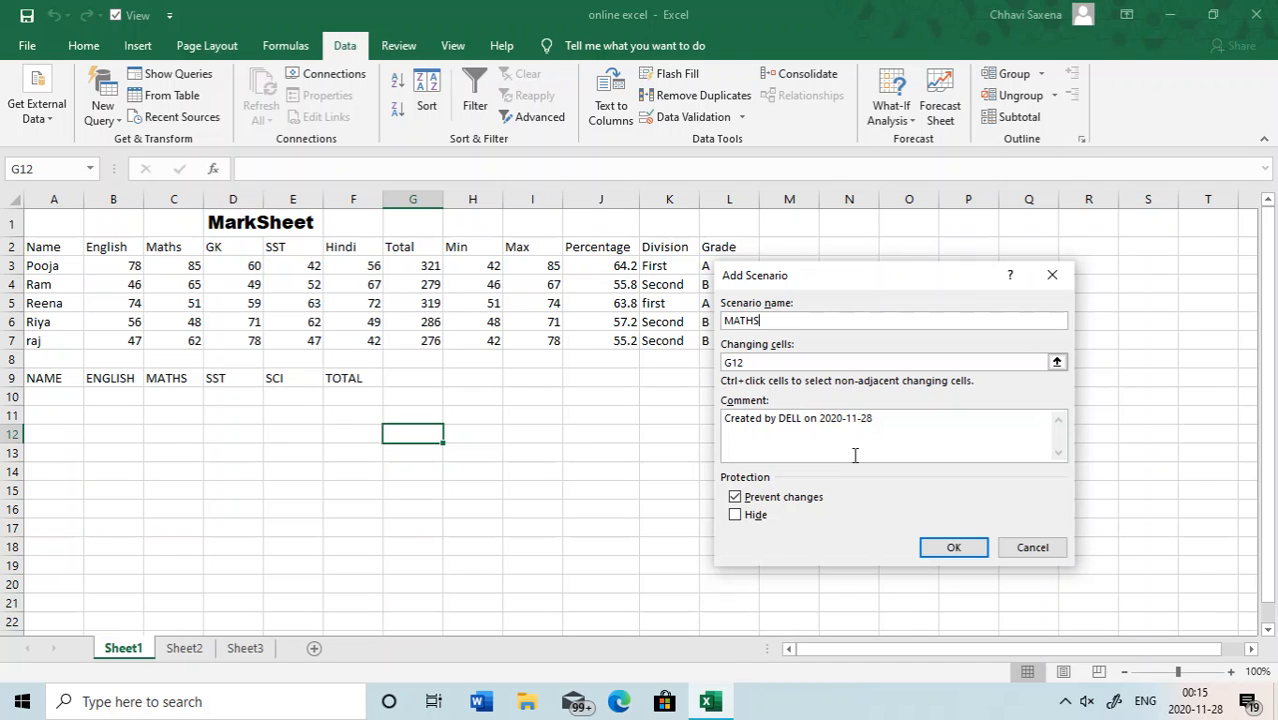
Set the scenario's changing cells to the Maths column C2:C7 and continue to its values
{"action": "left_click", "coordinate": [766, 364]}
{"action": "key", "text": "BackSpace"}
{"action": "key", "text": "BackSpace"}
{"action": "key", "text": "BackSpace"}
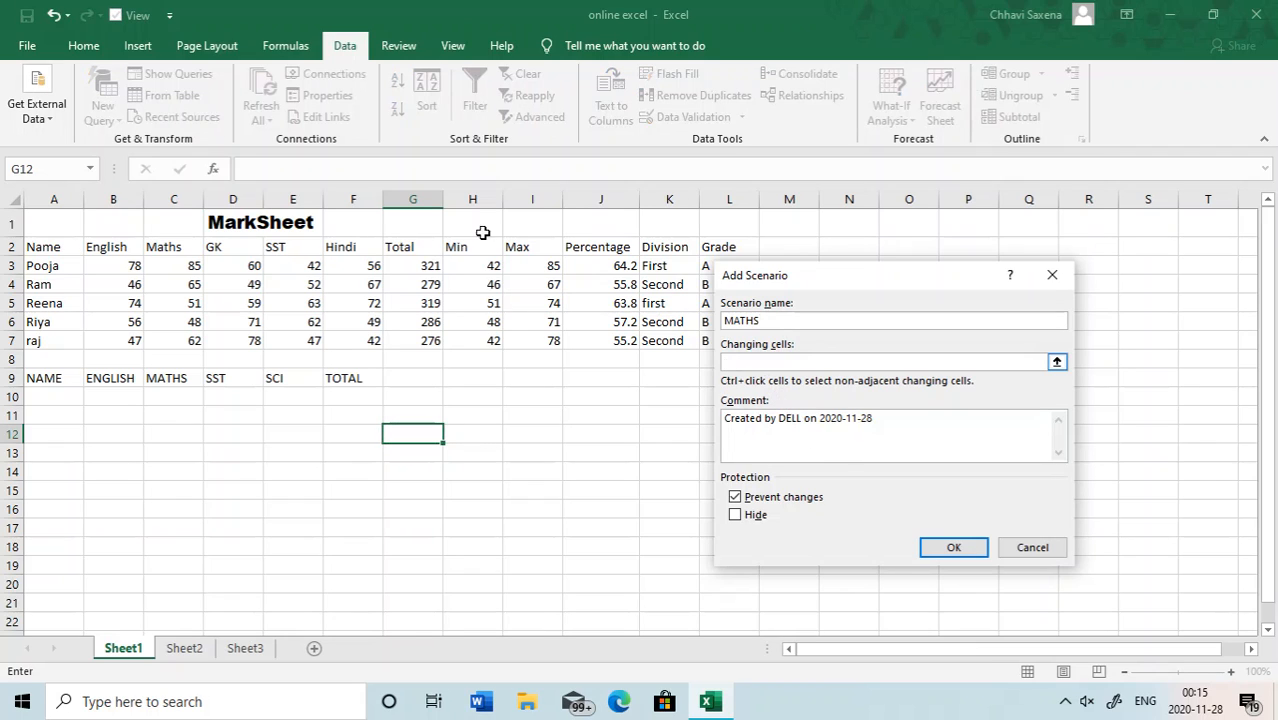
{"action": "left_click", "coordinate": [180, 249]}
{"action": "key", "text": "shift+Down"}
{"action": "key", "text": "shift+Down"}
{"action": "key", "text": "shift+Down"}
{"action": "key", "text": "shift+Down"}
{"action": "key", "text": "shift+Down"}
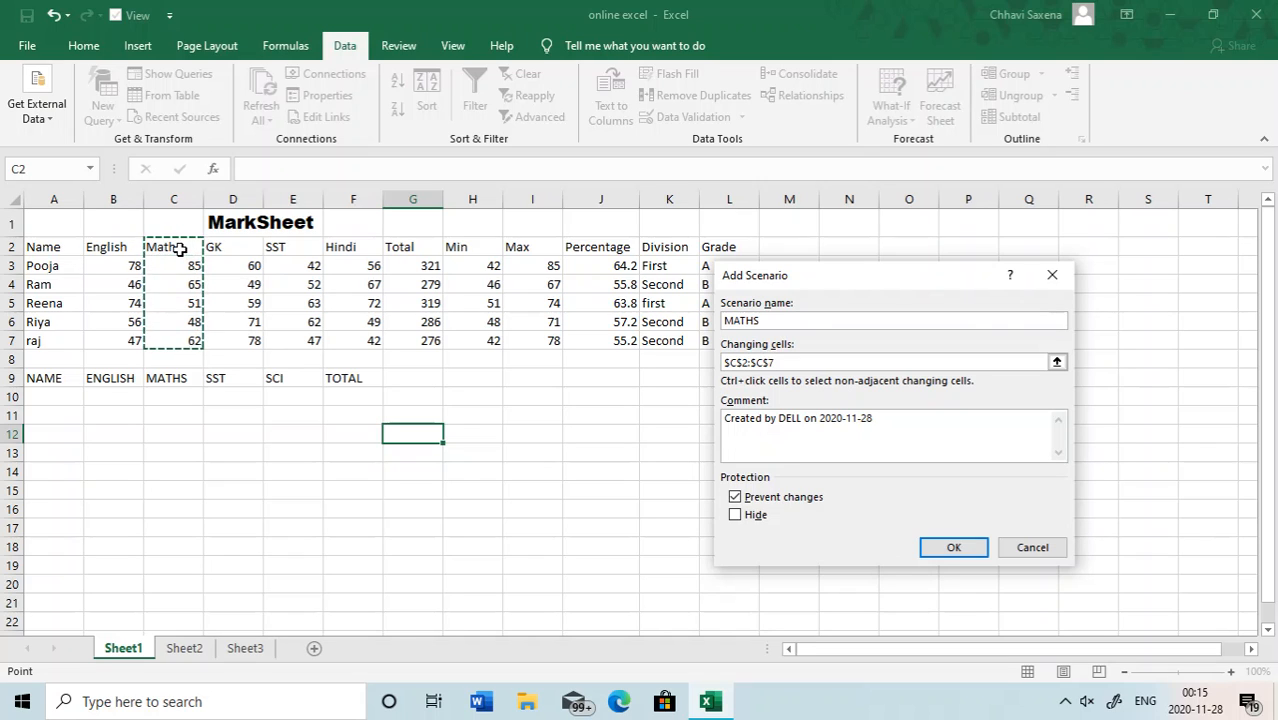
{"action": "left_click", "coordinate": [953, 548]}
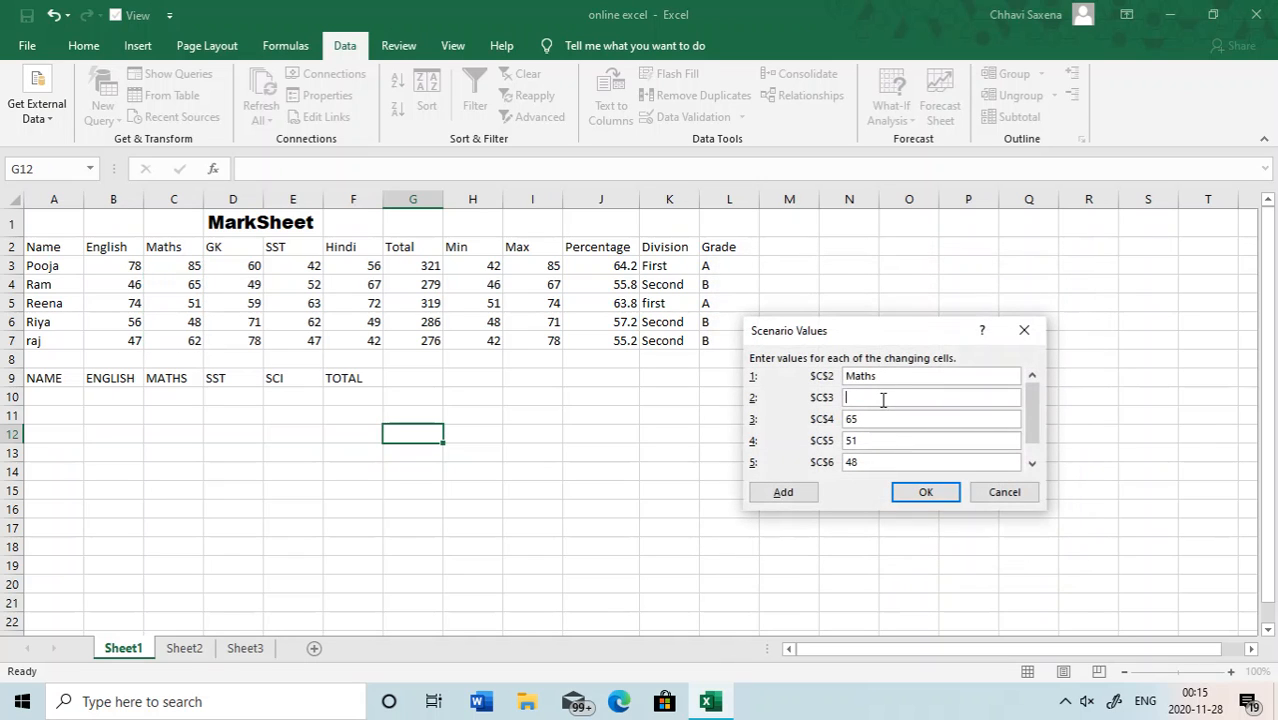
Set the scenario values for C3 to C7 to 89, 75, 81, 79 and 82, and show the scenario in the sheet
{"action": "type", "text": "9"}
{"action": "key", "text": "BackSpace"}
{"action": "type", "text": "75"}
{"action": "key", "text": "BackSpace"}
{"action": "type", "text": "81"}
{"action": "key", "text": "BackSpace"}
{"action": "type", "text": "79"}
{"action": "left_click", "coordinate": [1032, 463]}
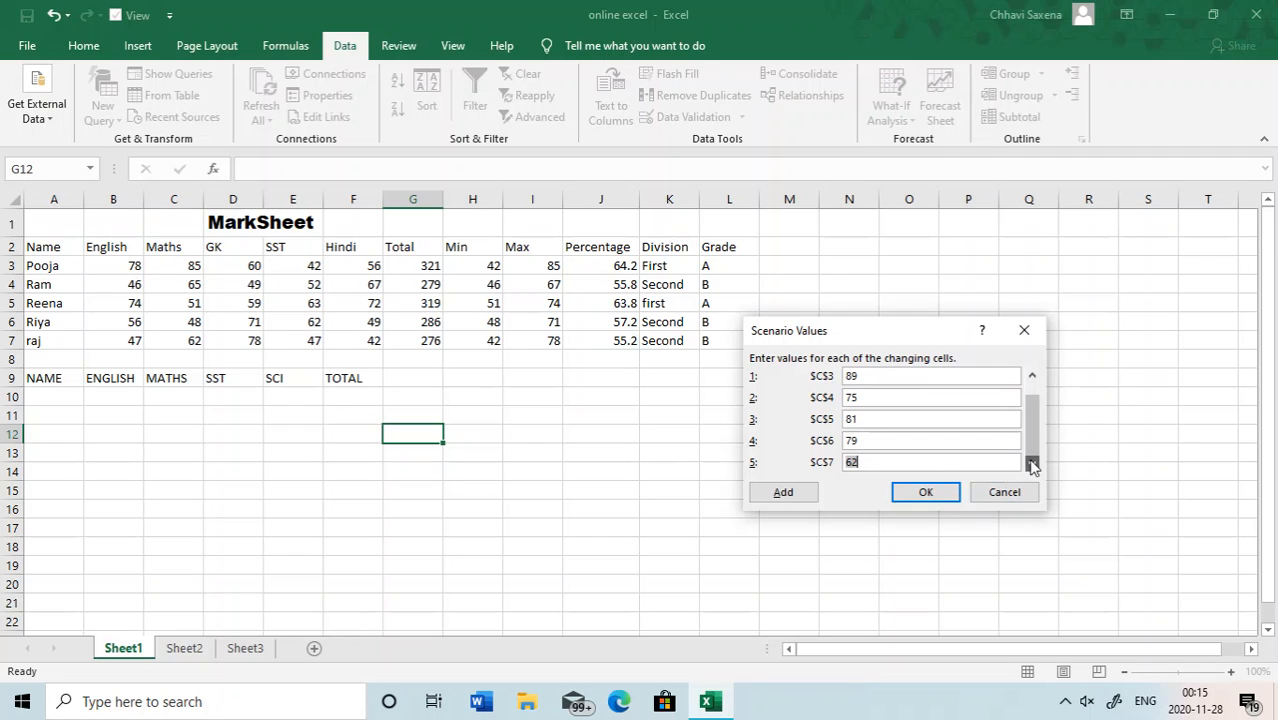
{"action": "key", "text": "BackSpace"}
{"action": "type", "text": "5"}
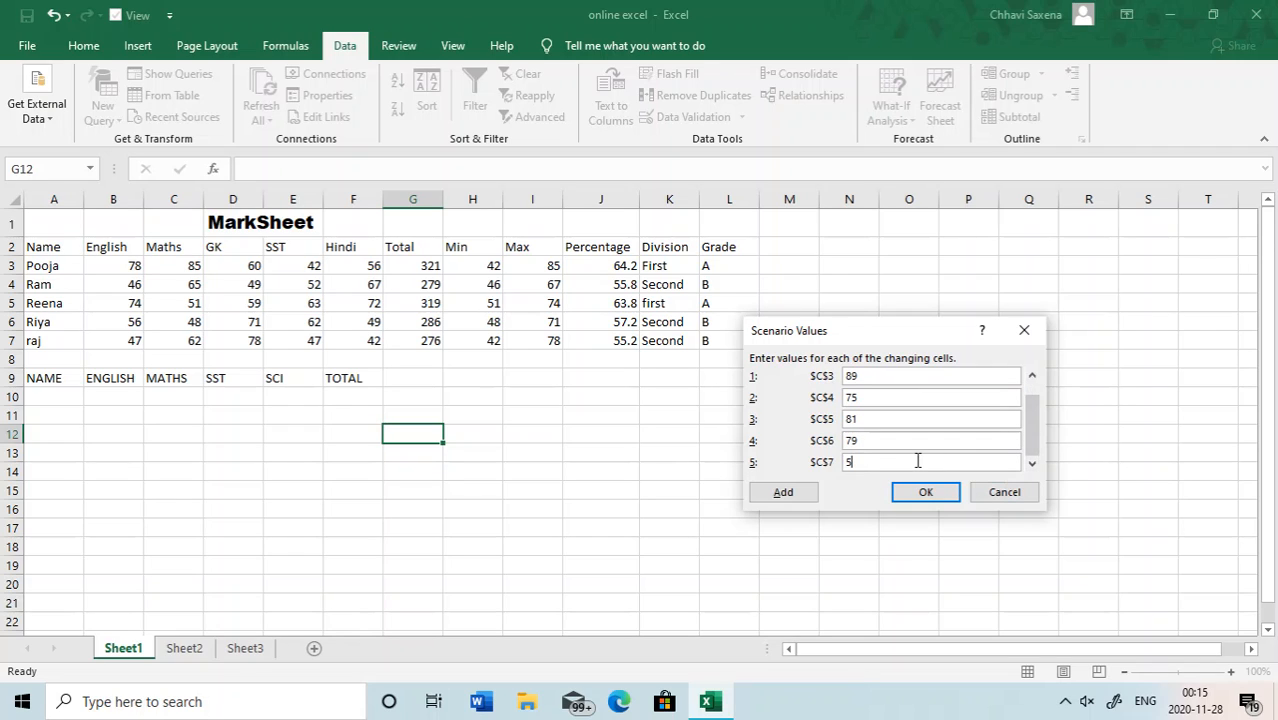
{"action": "type", "text": "82"}
{"action": "left_click", "coordinate": [942, 495]}
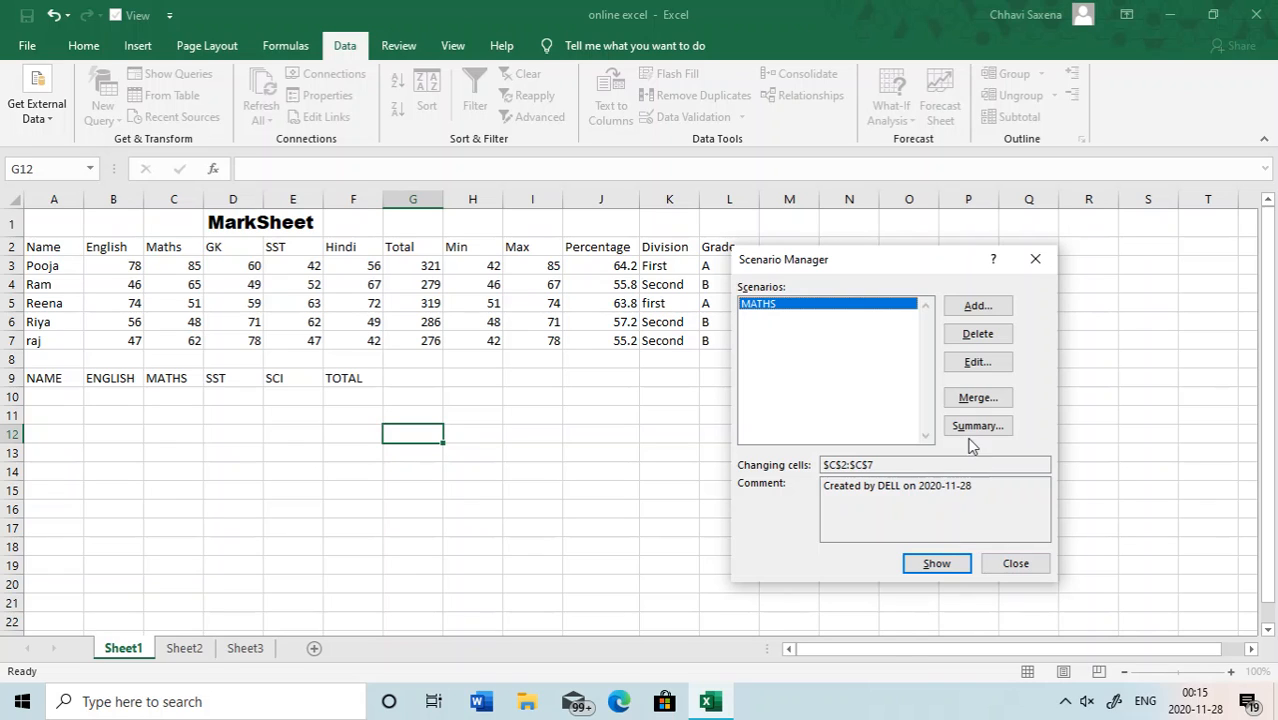
{"action": "left_click", "coordinate": [927, 566]}
{"action": "left_click", "coordinate": [970, 367]}
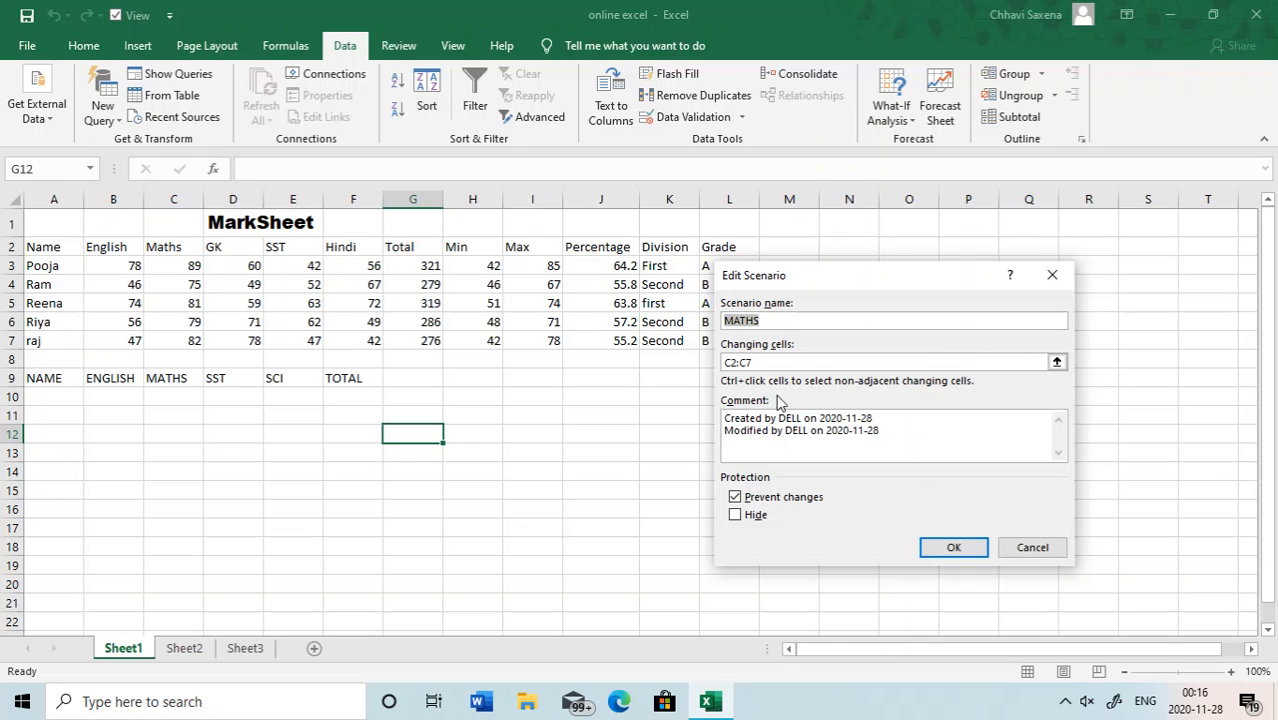
{"action": "left_click", "coordinate": [770, 366]}
{"action": "key", "text": "BackSpace"}
{"action": "key", "text": "BackSpace"}
{"action": "key", "text": "BackSpace"}
{"action": "key", "text": "BackSpace"}
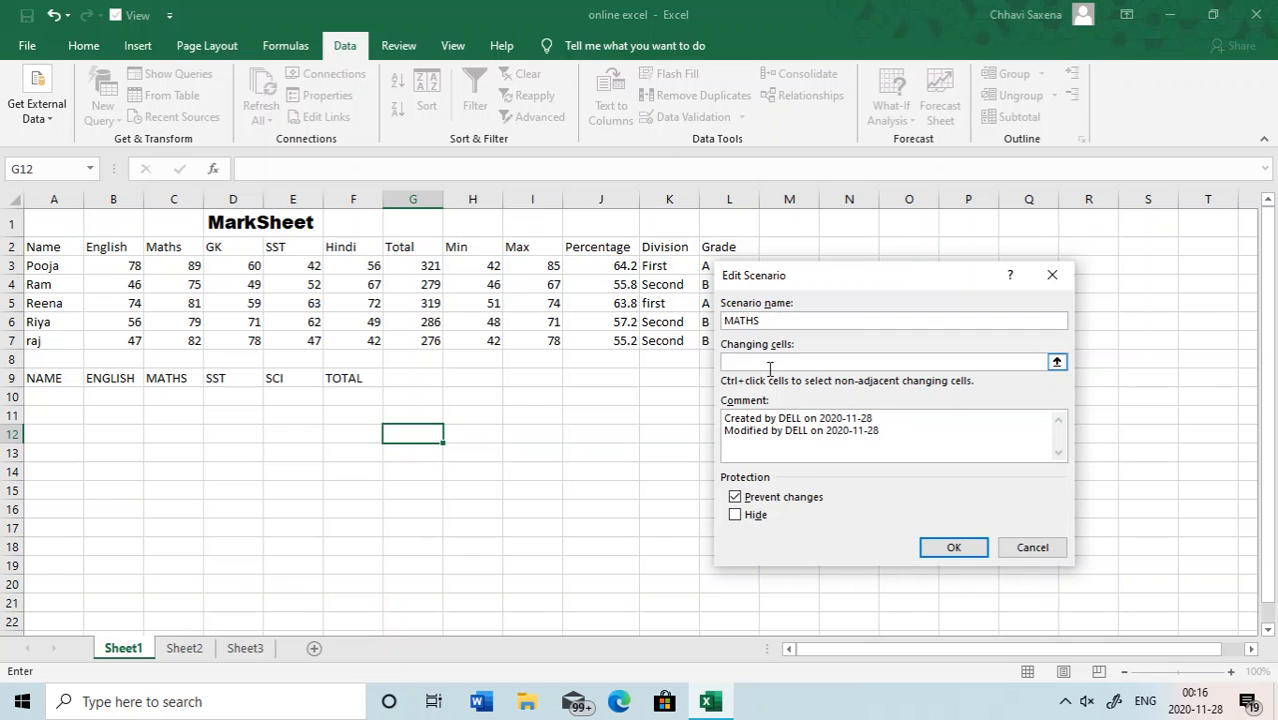
{"action": "left_click", "coordinate": [773, 320]}
{"action": "key", "text": "BackSpace"}
{"action": "key", "text": "BackSpace"}
{"action": "key", "text": "BackSpace"}
{"action": "key", "text": "BackSpace"}
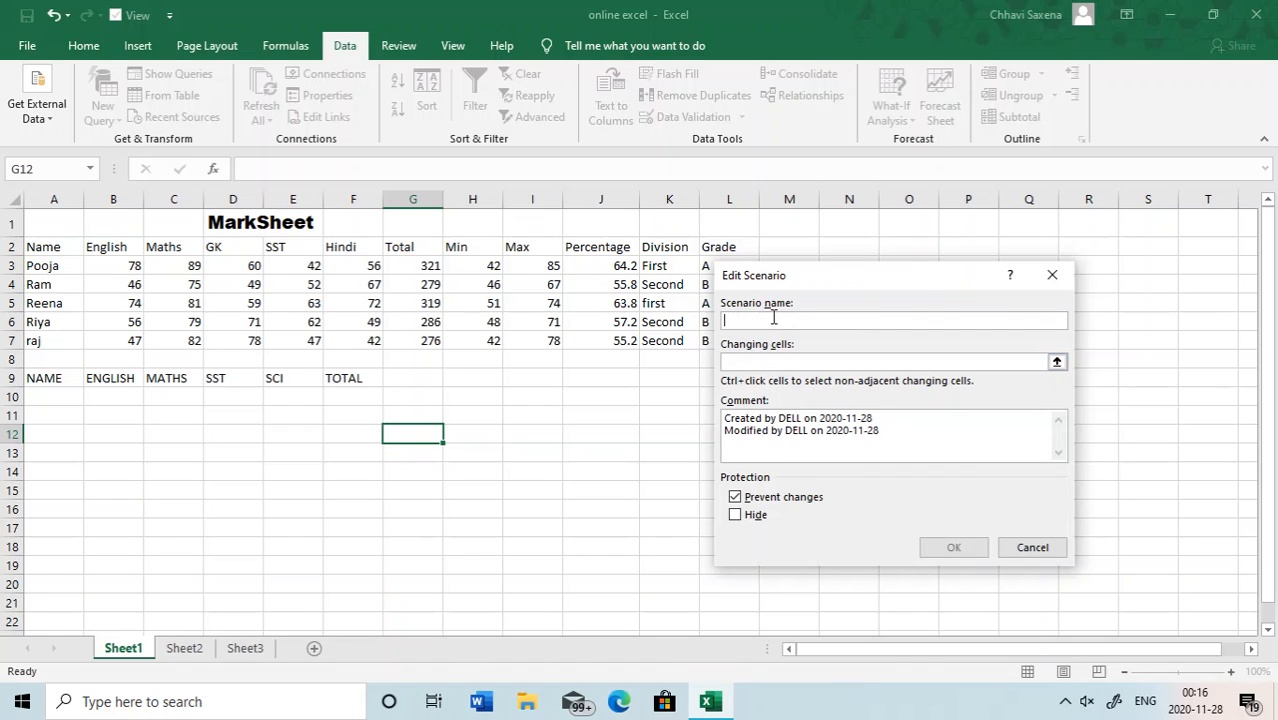
{"action": "left_click", "coordinate": [1051, 274]}
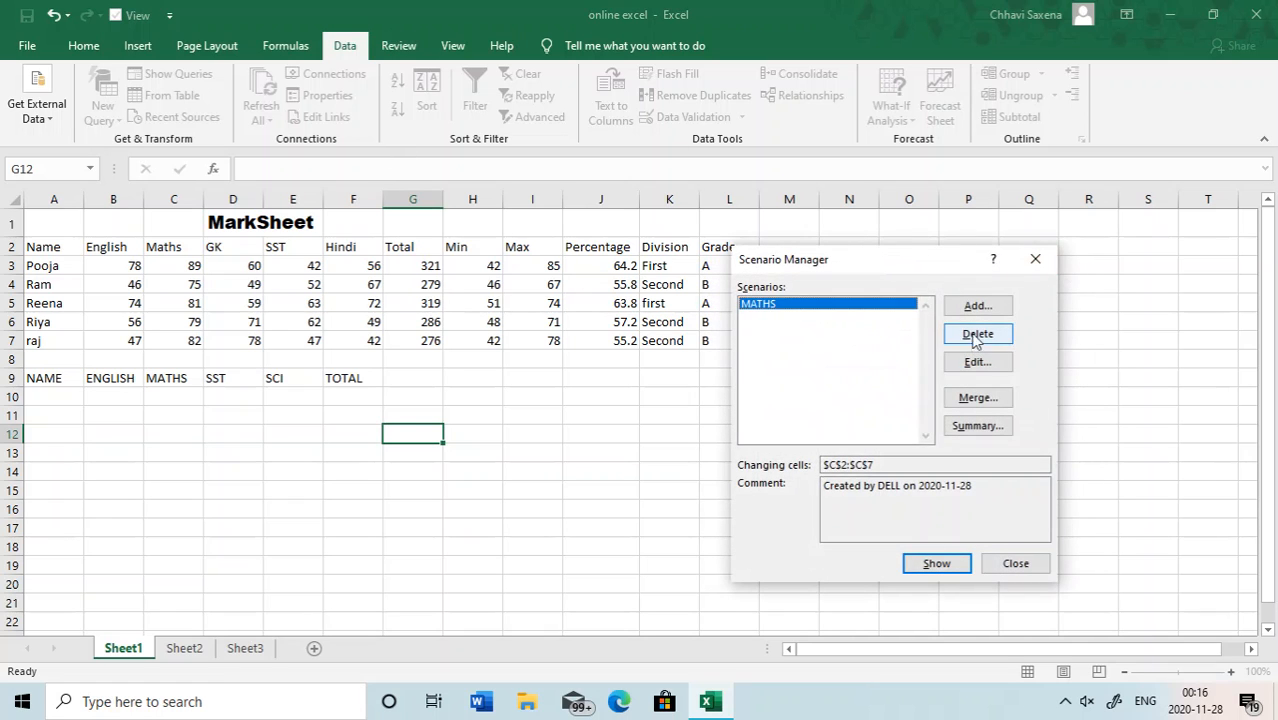
Start a new scenario named GK and clear its prefilled changing cells reference
{"action": "left_click", "coordinate": [977, 306]}
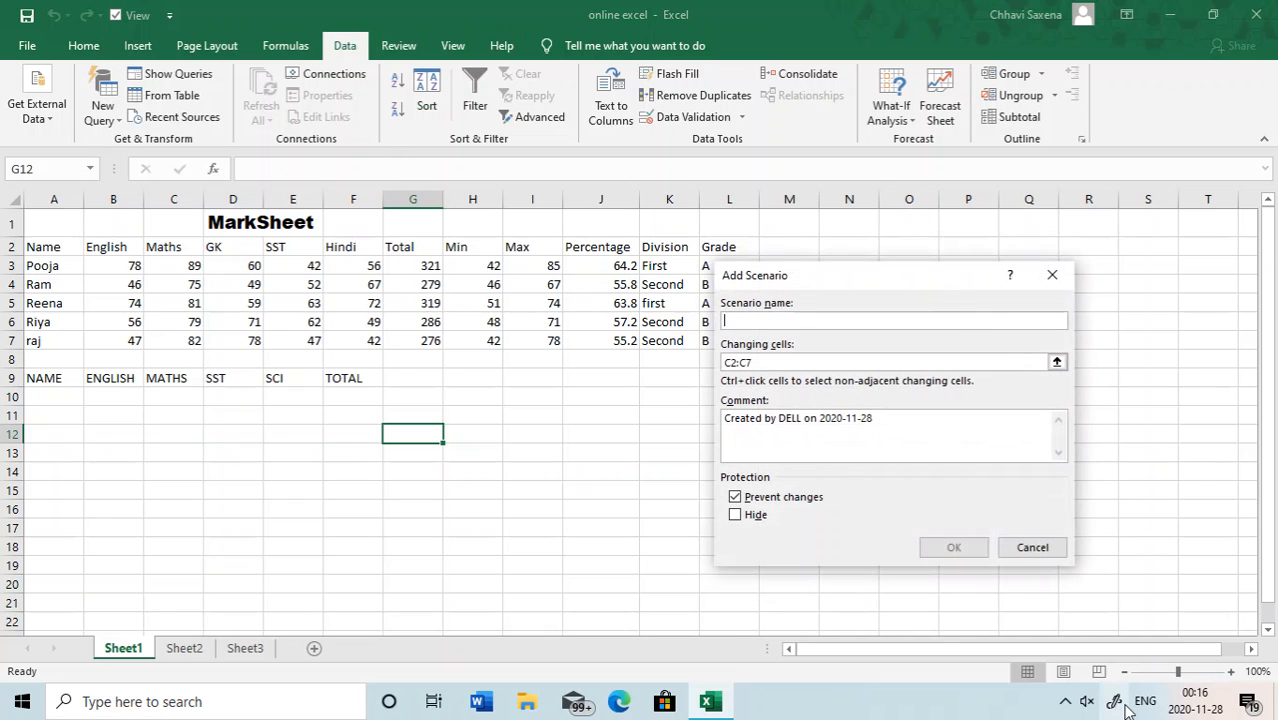
{"action": "type", "text": "GK"}
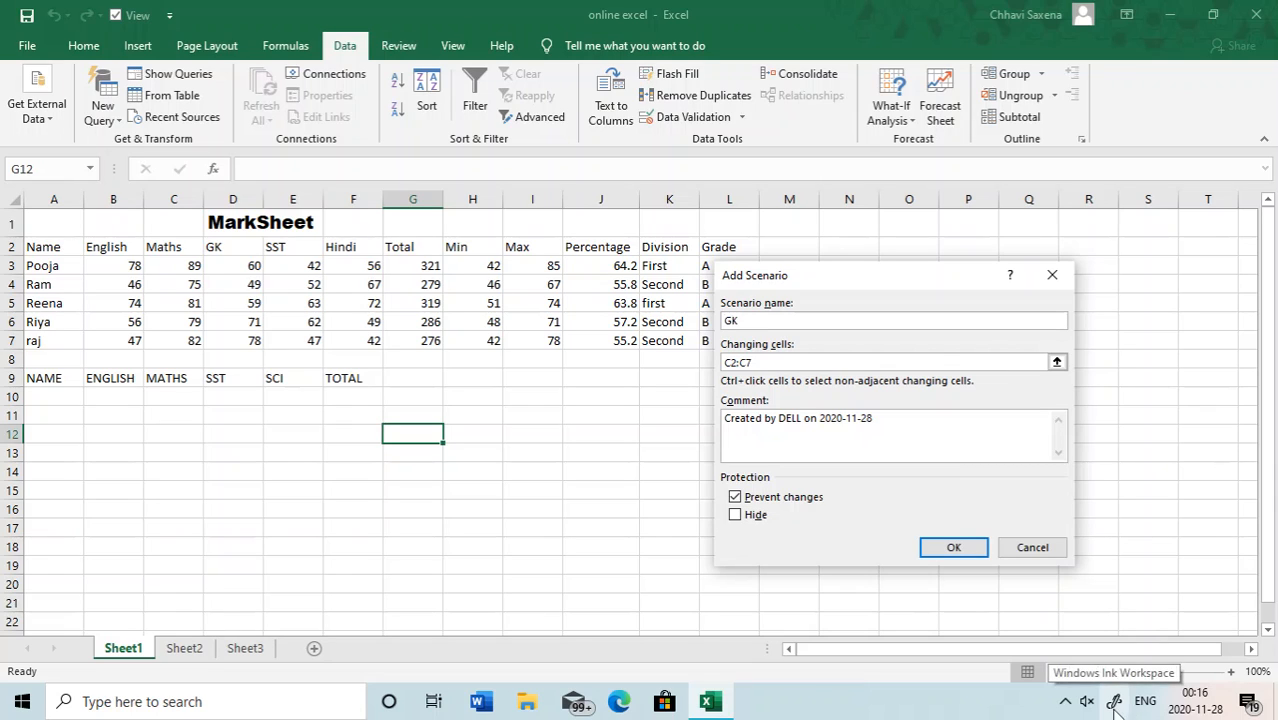
{"action": "left_click", "coordinate": [758, 362]}
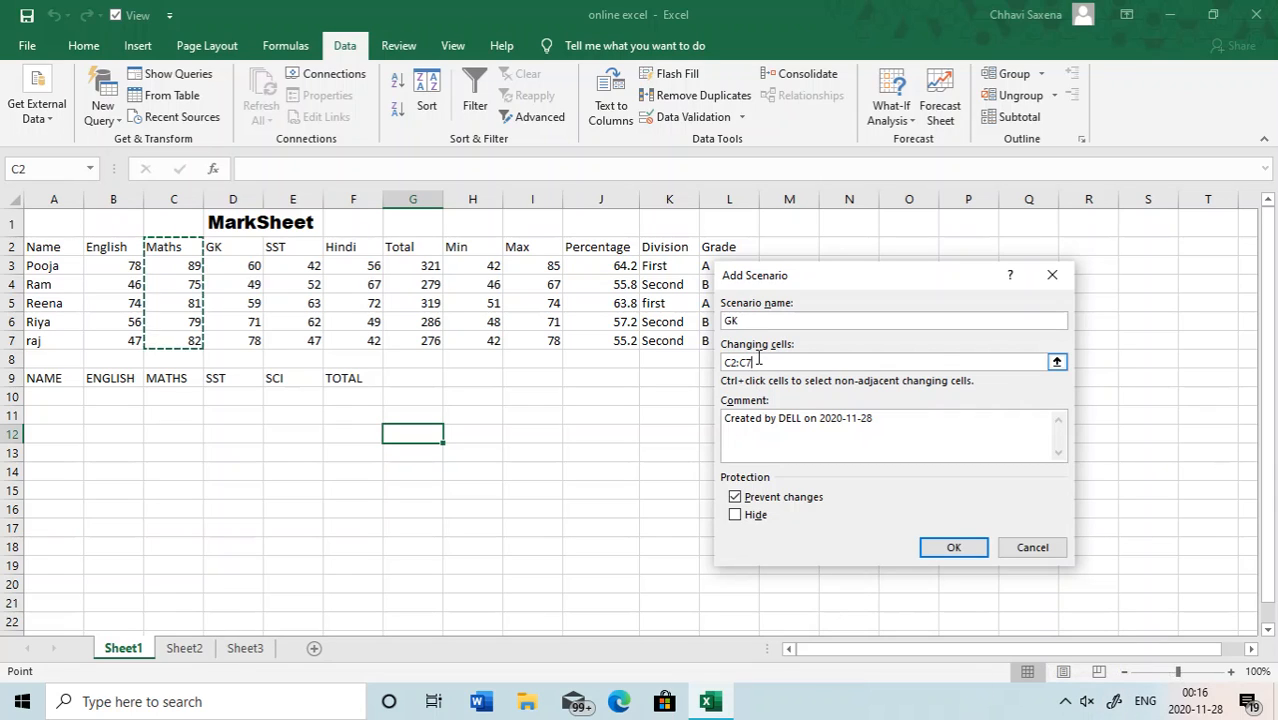
{"action": "key", "text": "BackSpace"}
{"action": "key", "text": "BackSpace"}
{"action": "key", "text": "BackSpace"}
{"action": "key", "text": "BackSpace"}
{"action": "key", "text": "BackSpace"}
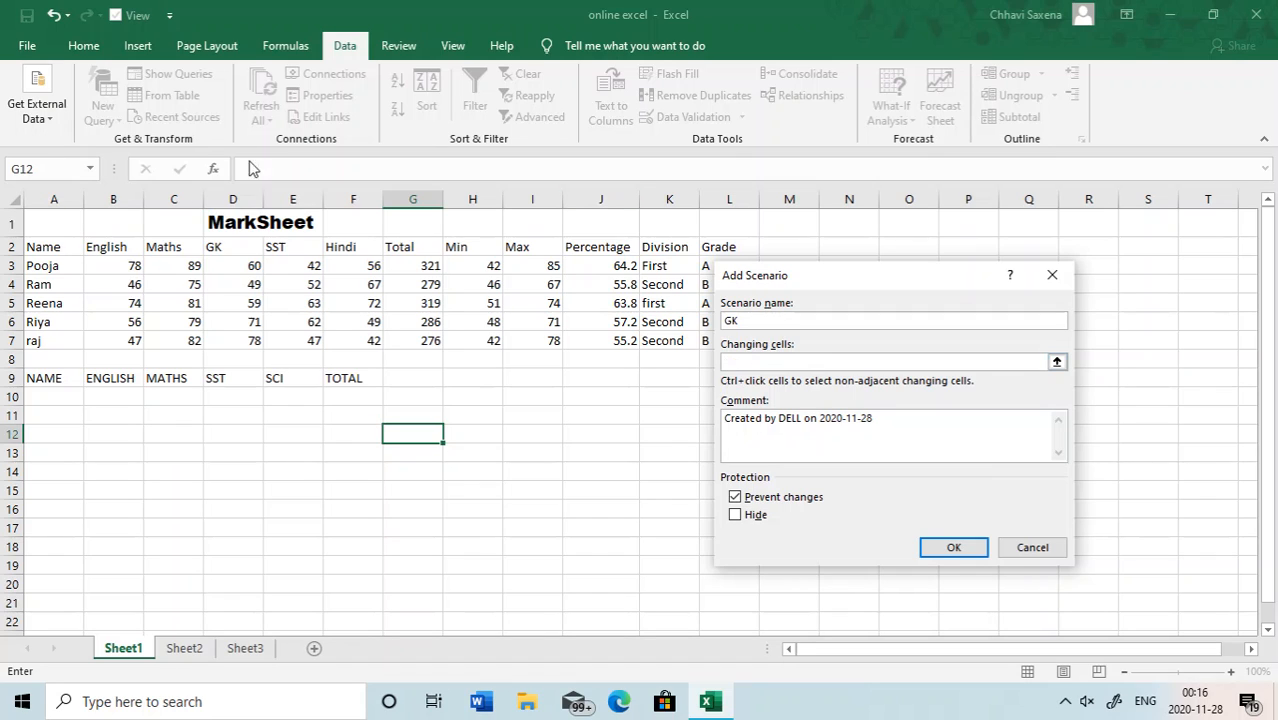
Set the GK scenario's changing cells to the GK column D2:D7 and continue to its values
{"action": "left_click", "coordinate": [231, 252]}
{"action": "key", "text": "shift+Down"}
{"action": "key", "text": "shift+Down"}
{"action": "key", "text": "shift+Down"}
{"action": "key", "text": "shift+Down"}
{"action": "key", "text": "shift+Down"}
{"action": "key", "text": "shift+Down"}
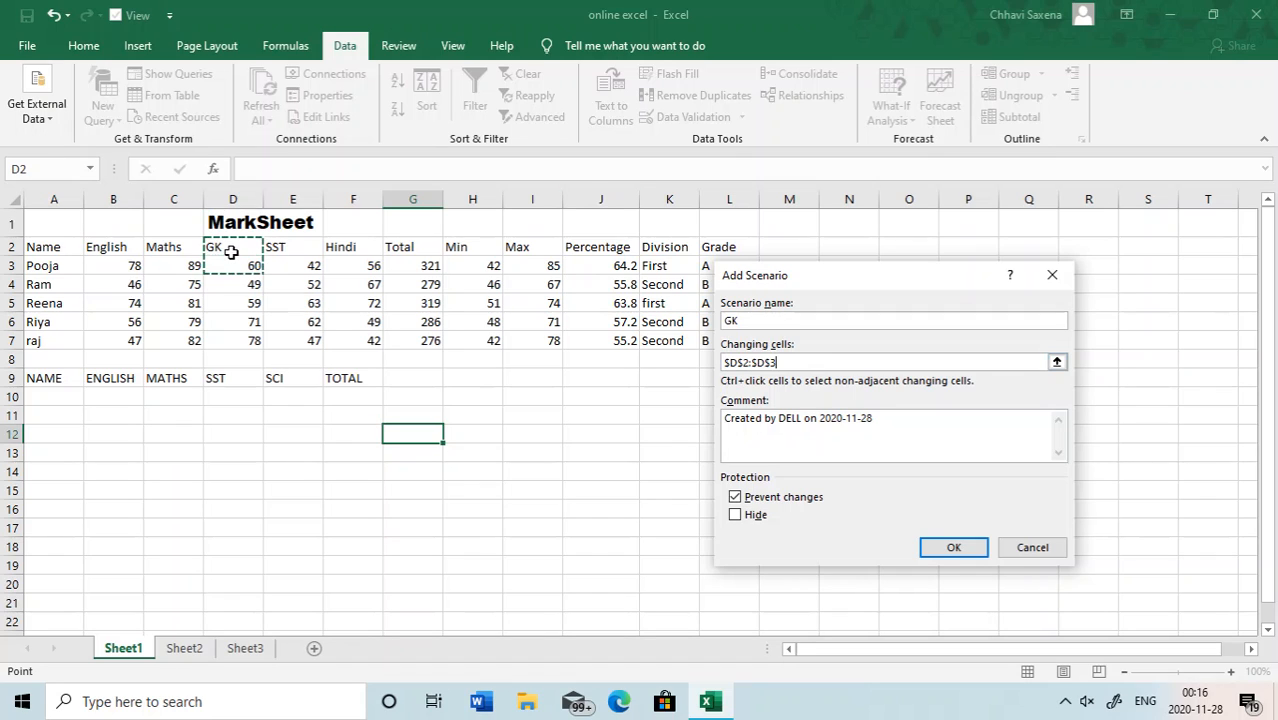
{"action": "key", "text": "shift+Up"}
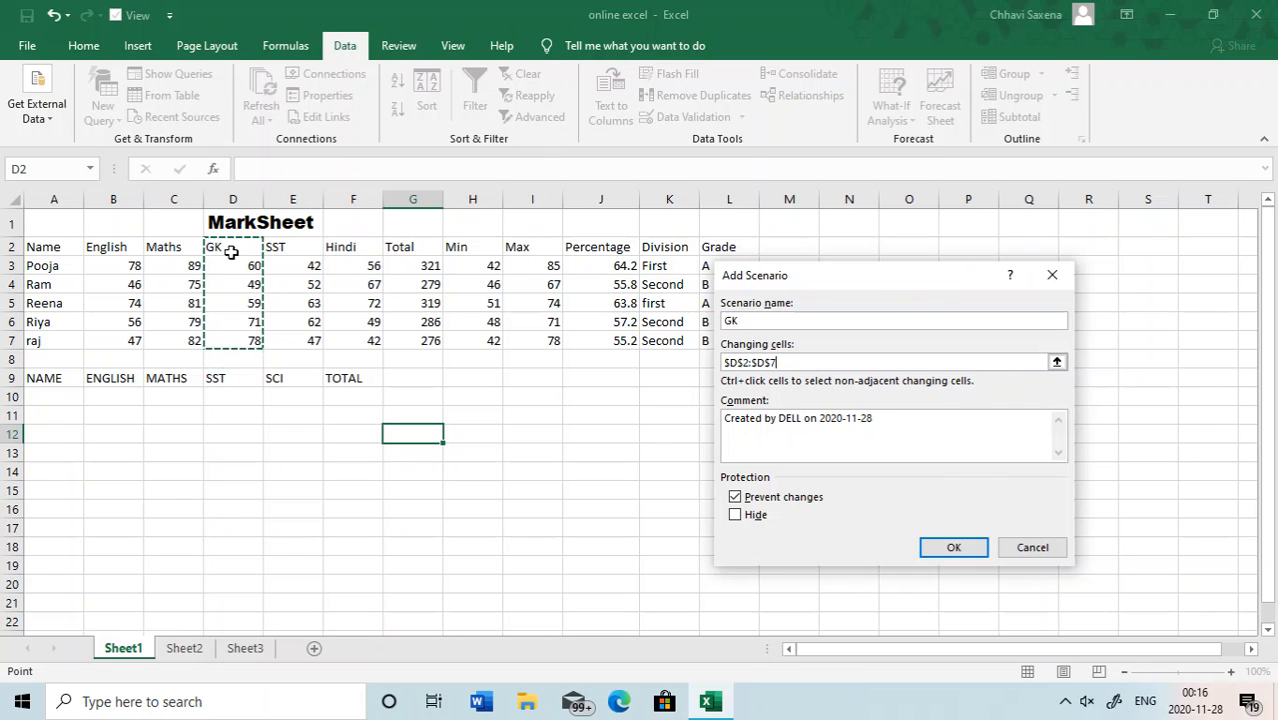
{"action": "left_click", "coordinate": [952, 548]}
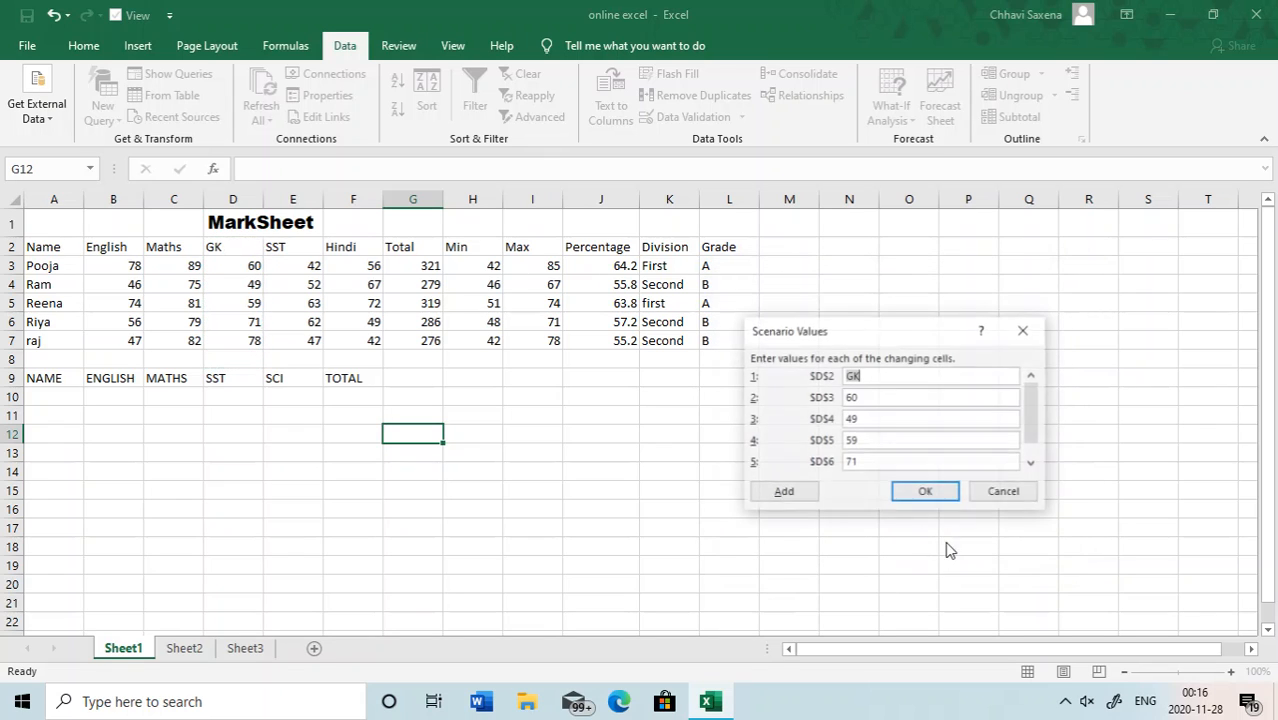
Set the scenario values for D3 to 74, D4 to 68 and D7 to 86, and save the GK scenario
{"action": "left_click", "coordinate": [872, 398]}
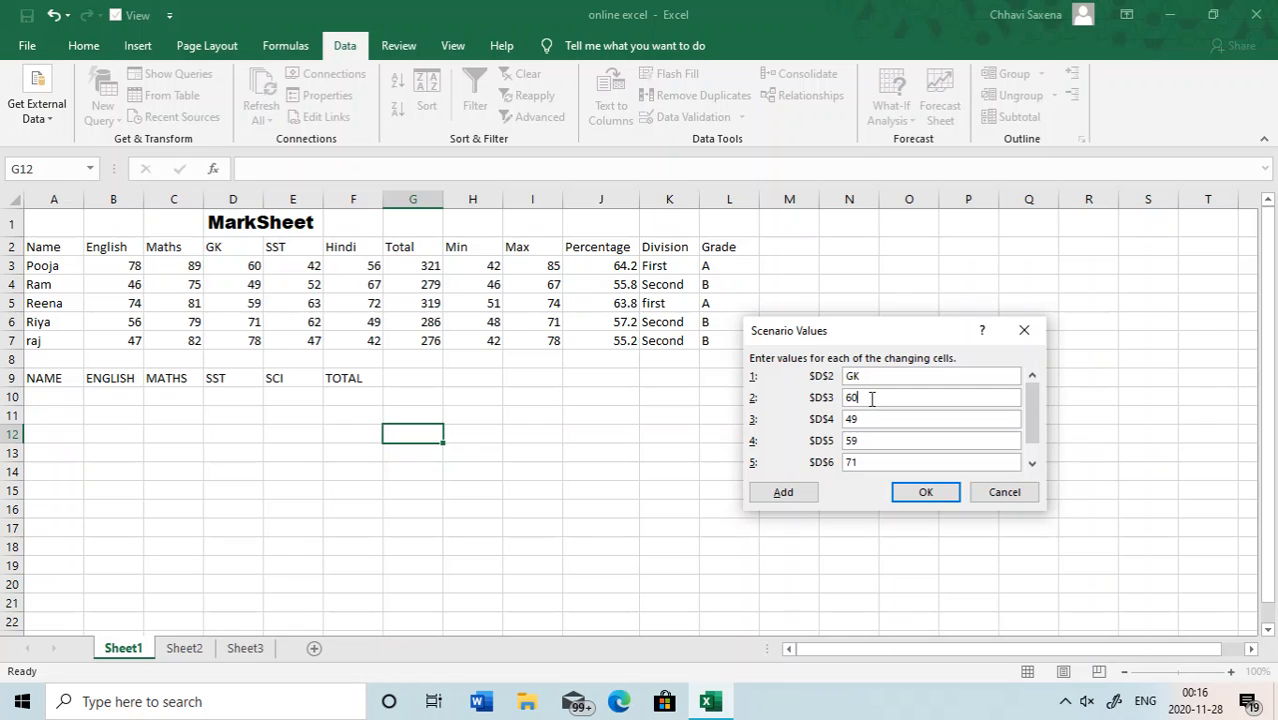
{"action": "key", "text": "BackSpace"}
{"action": "type", "text": "7"}
{"action": "type", "text": "68"}
{"action": "left_click", "coordinate": [1032, 463]}
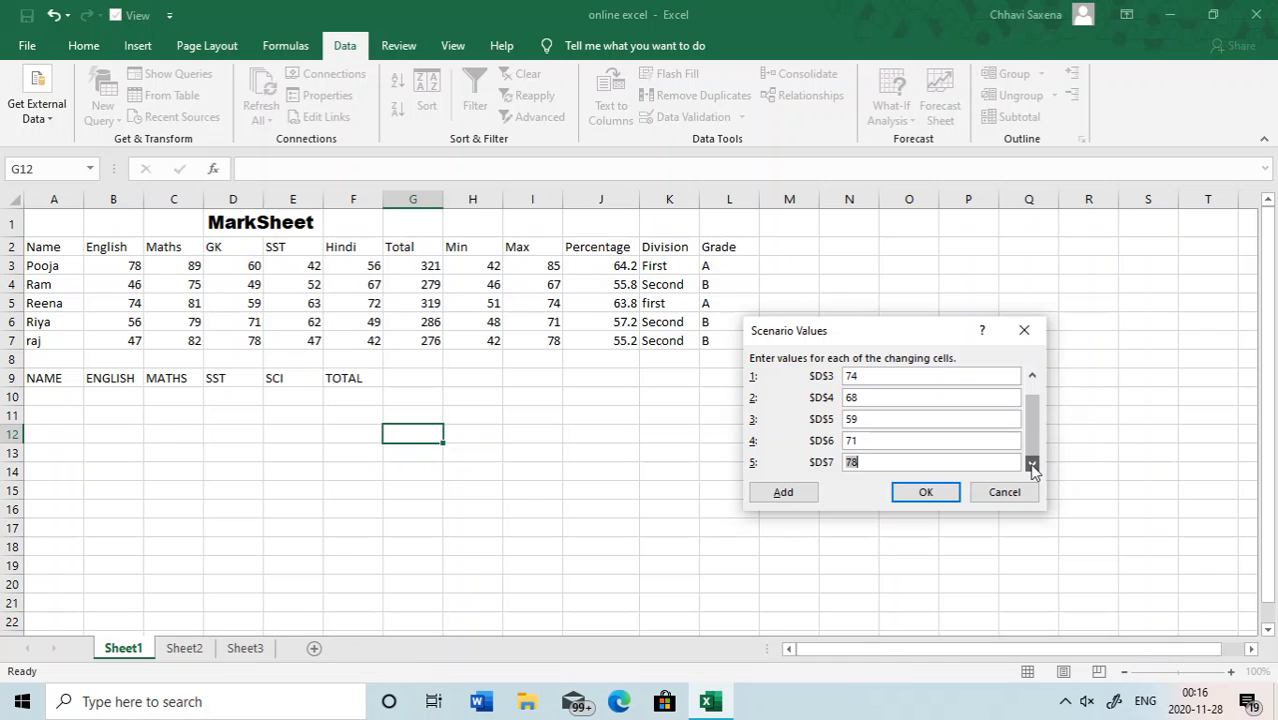
{"action": "type", "text": "86"}
{"action": "left_click", "coordinate": [924, 492]}
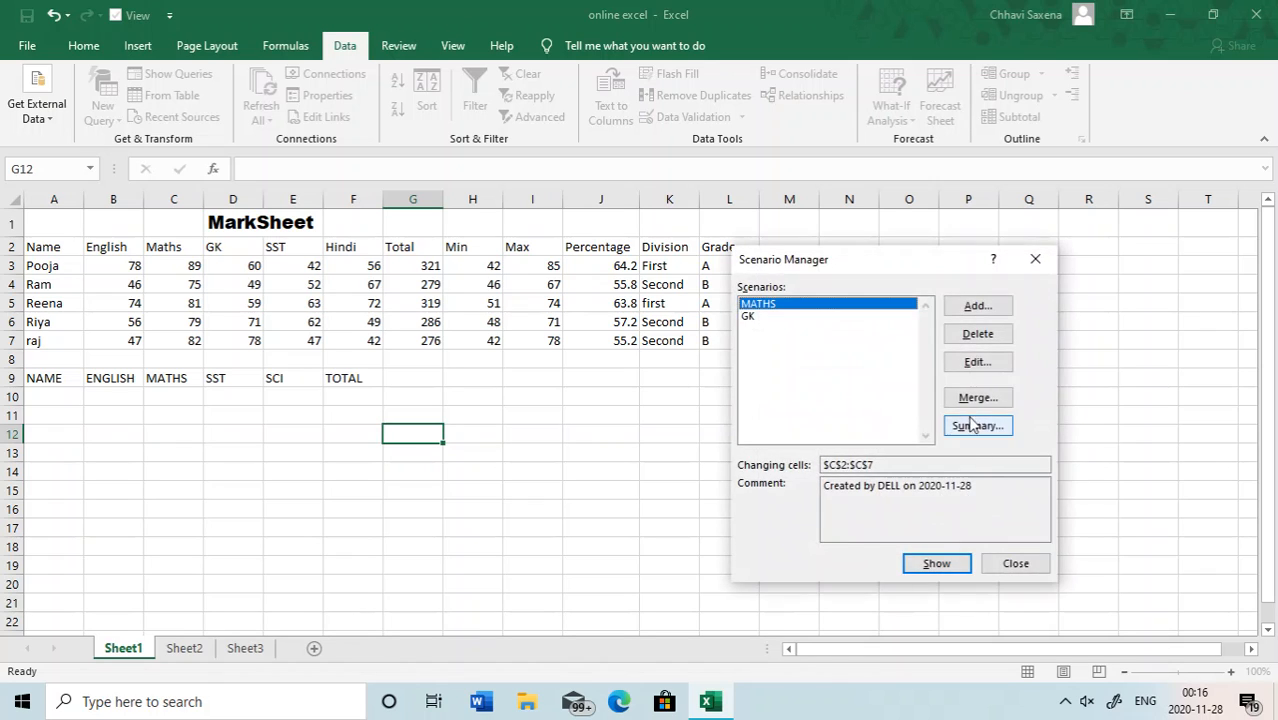
Generate a Scenario summary report without result cells and enter the sample text GFHFGHG in C19 and NMMMMMMB in C20
{"action": "left_click", "coordinate": [975, 428]}
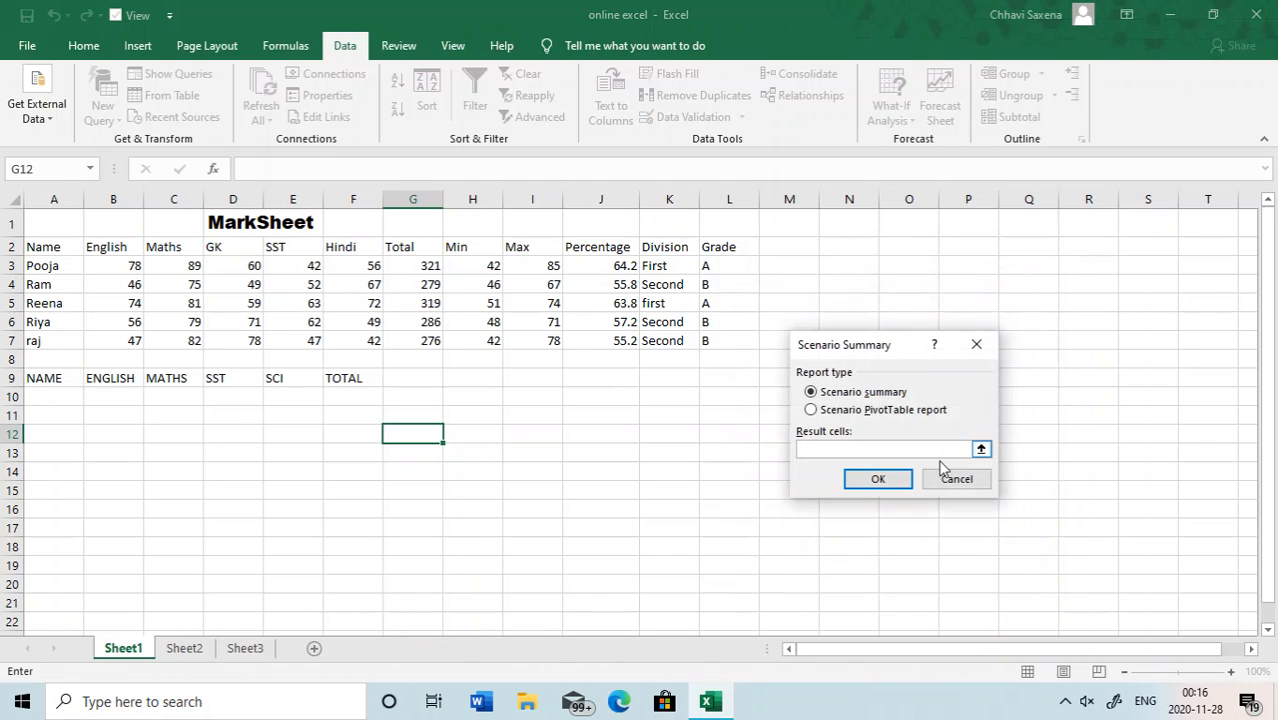
{"action": "left_click", "coordinate": [884, 477]}
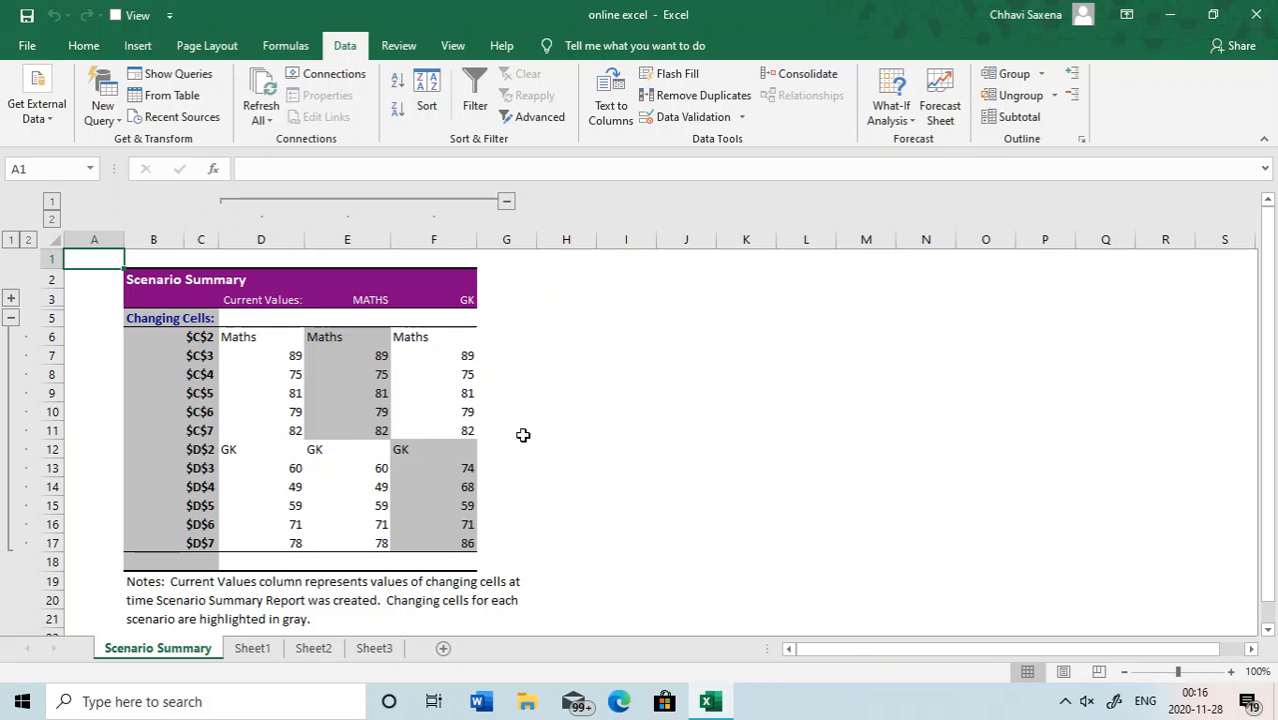
{"action": "left_click", "coordinate": [186, 586]}
{"action": "type", "text": "GHFHFGHG"}
{"action": "key", "text": "Return"}
{"action": "type", "text": "NMMMMMMB"}
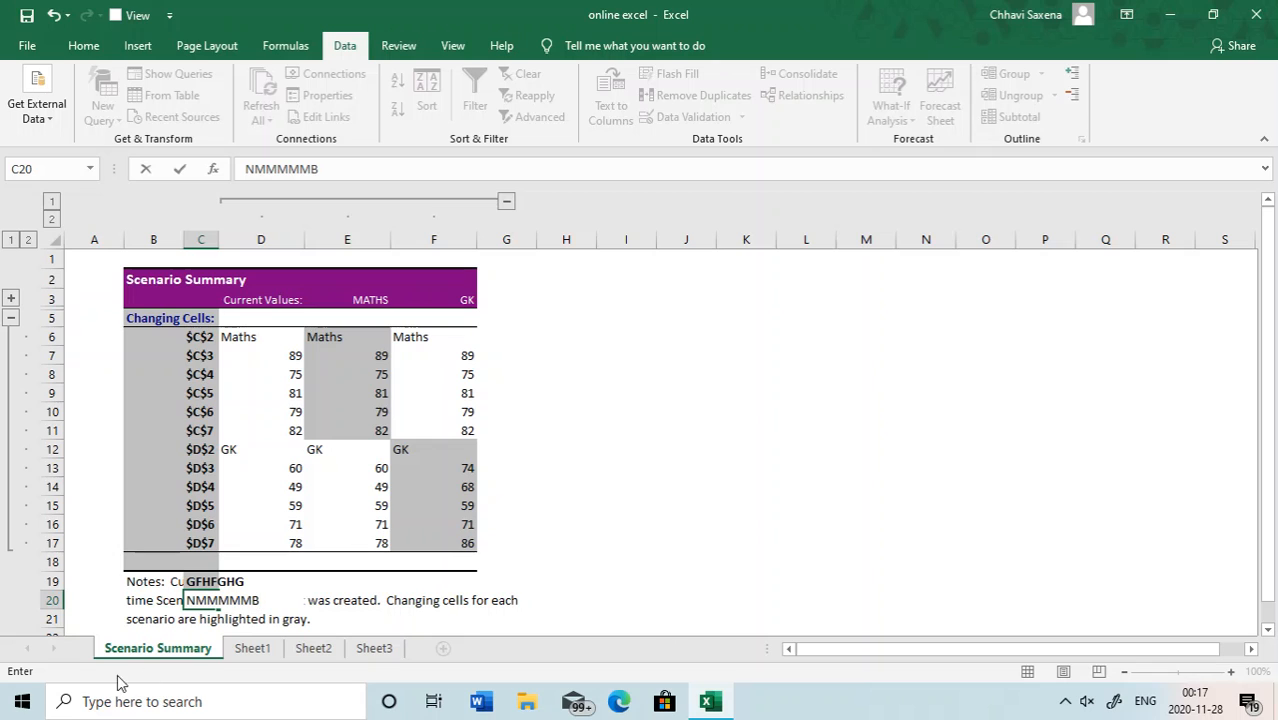
Delete the Scenario Summary sheet from the workbook
{"action": "right_click", "coordinate": [147, 649]}
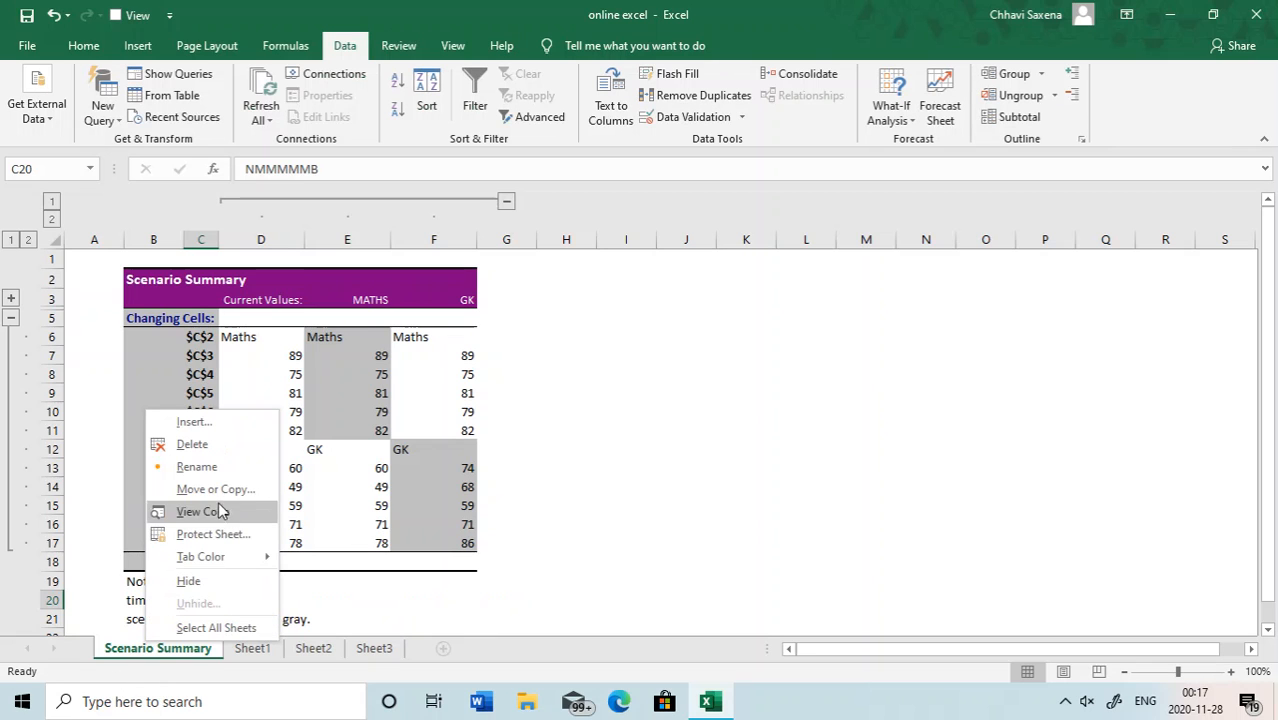
{"action": "left_click", "coordinate": [205, 445]}
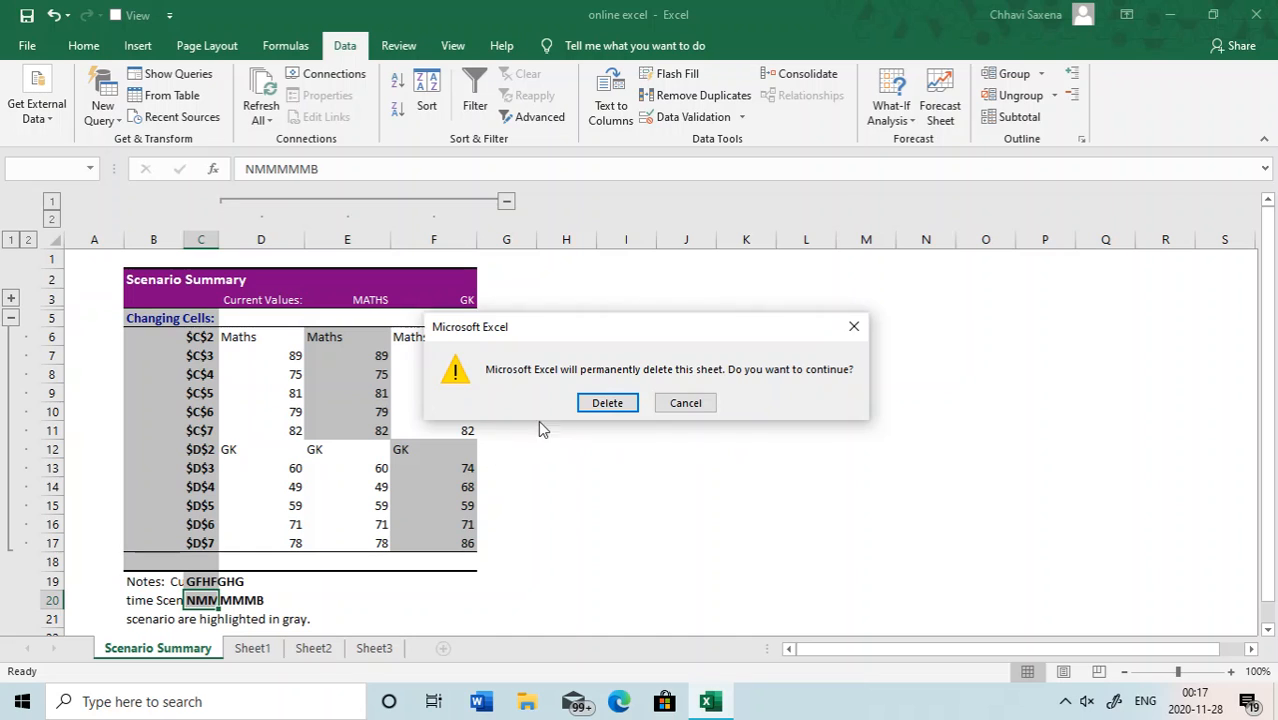
{"action": "left_click", "coordinate": [604, 404]}
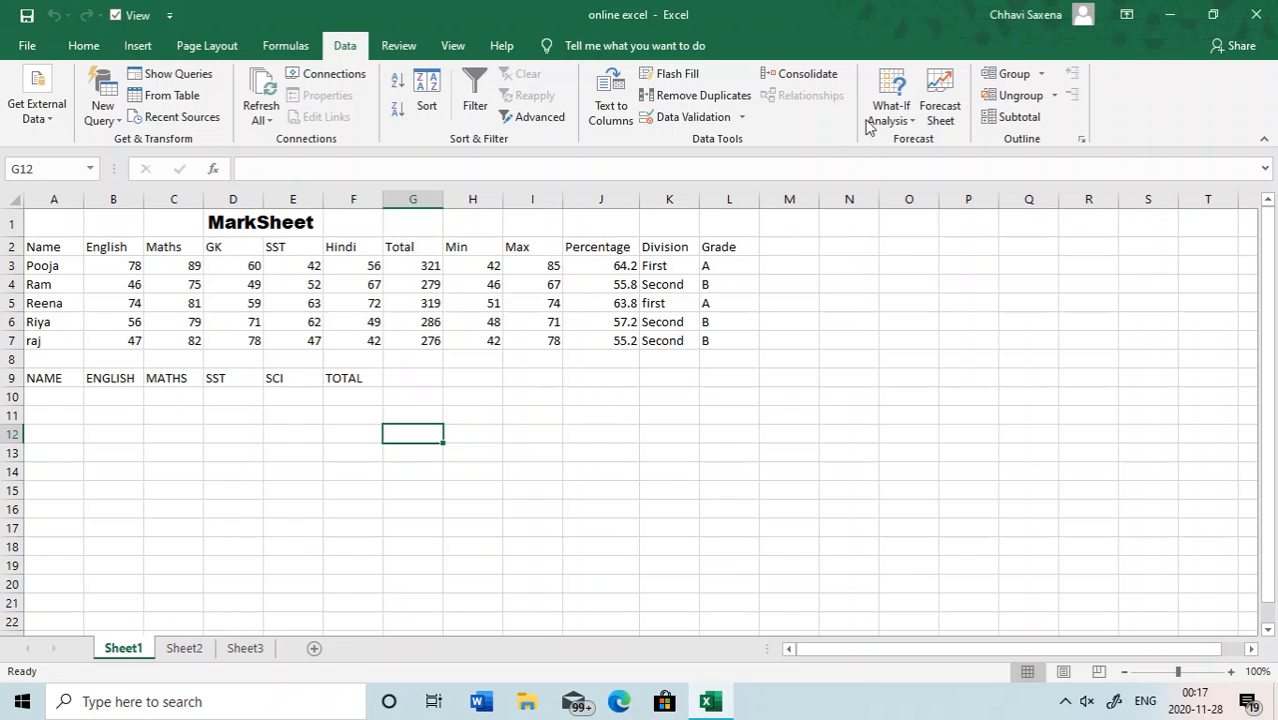
{"action": "left_click", "coordinate": [902, 120]}
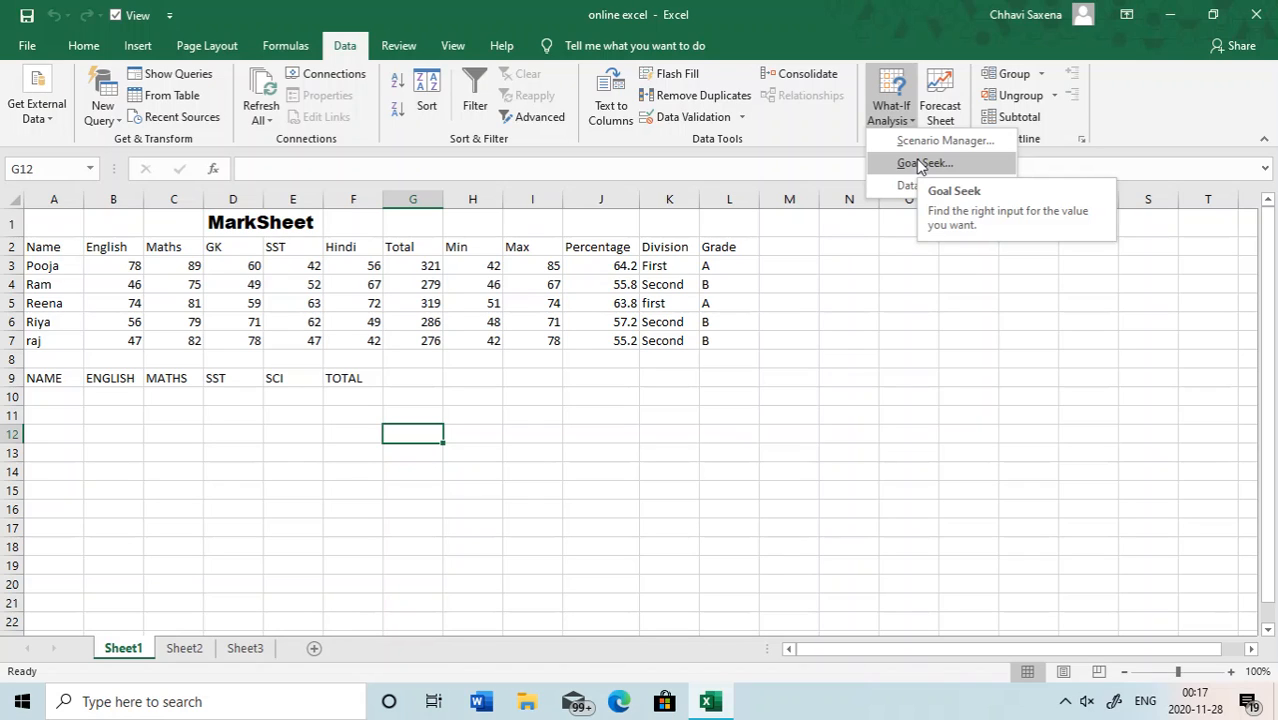
{"action": "left_click", "coordinate": [412, 264]}
{"action": "left_click", "coordinate": [410, 263]}
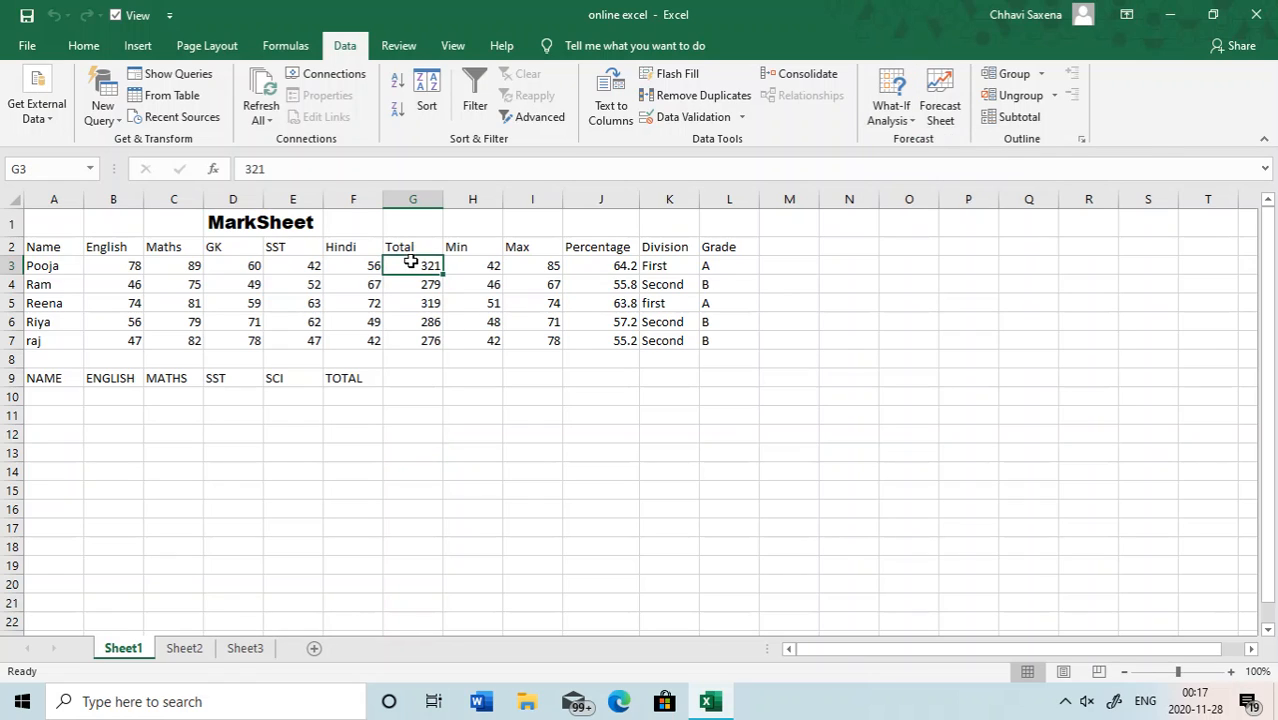
{"action": "key", "text": "shift+Down"}
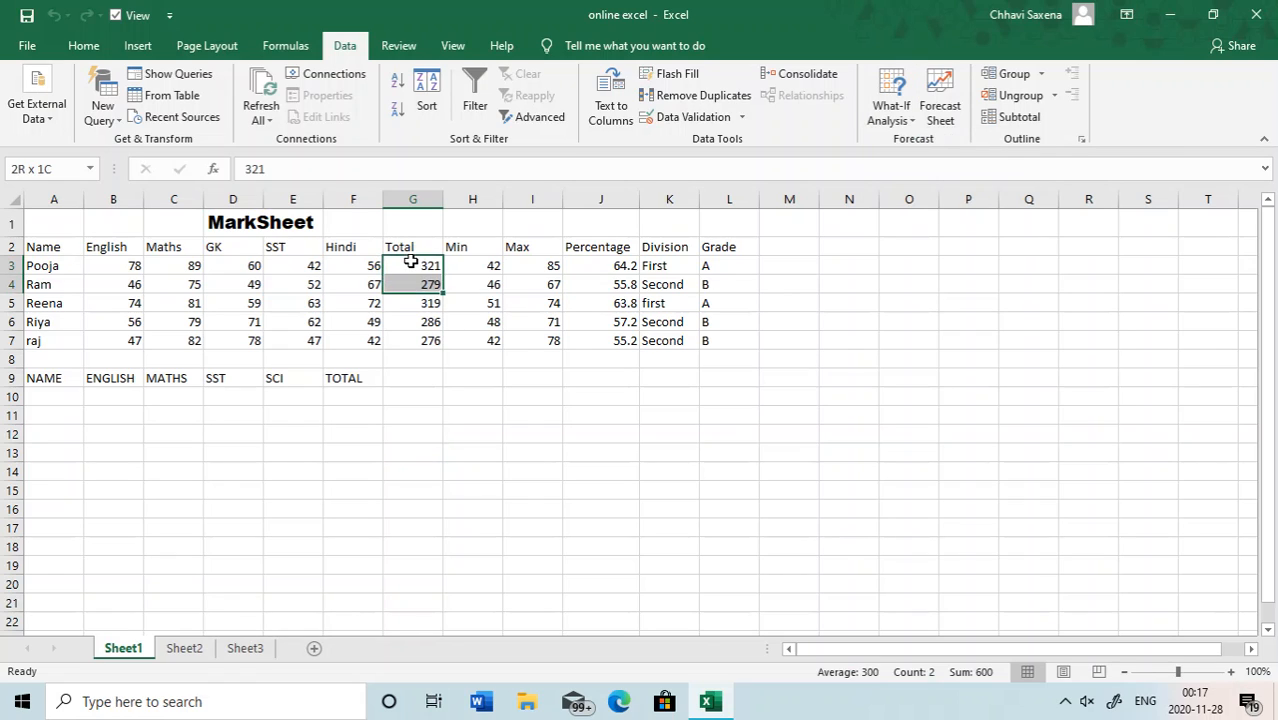
{"action": "key", "text": "shift+Down"}
{"action": "key", "text": "shift+Right"}
{"action": "key", "text": "shift+Down"}
{"action": "key", "text": "shift+Right"}
{"action": "key", "text": "shift+Right"}
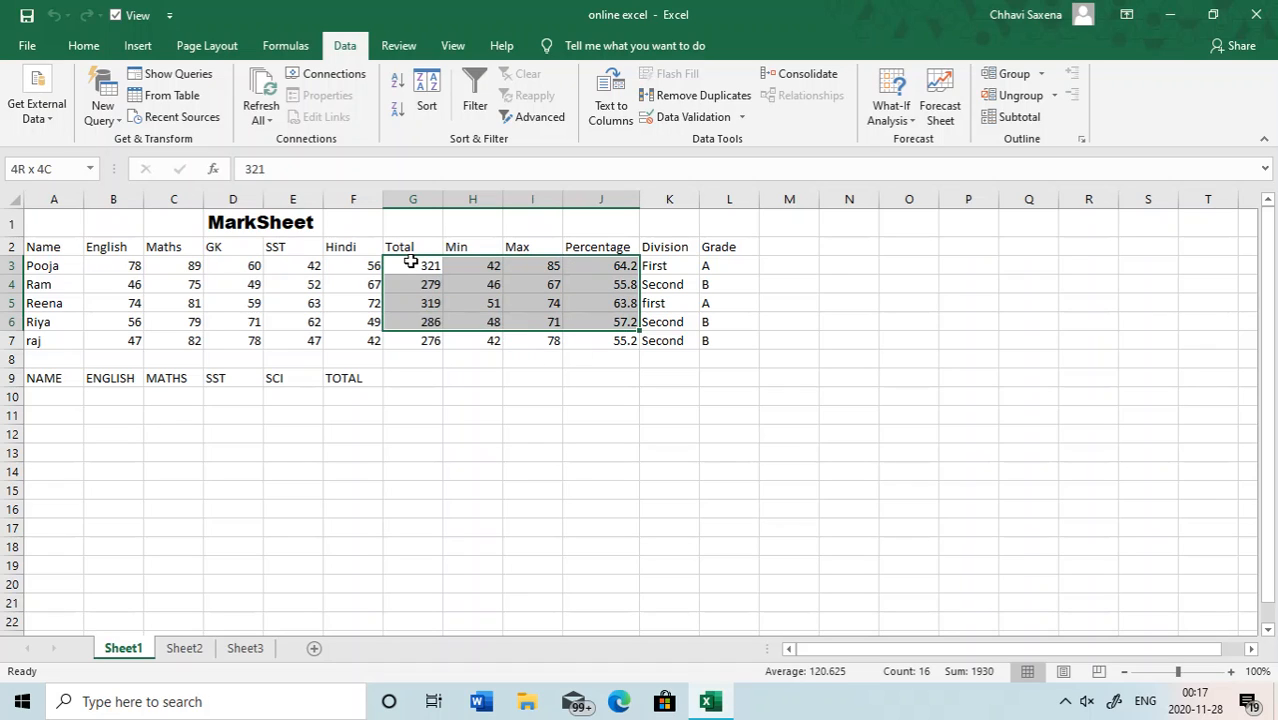
{"action": "key", "text": "shift+Down"}
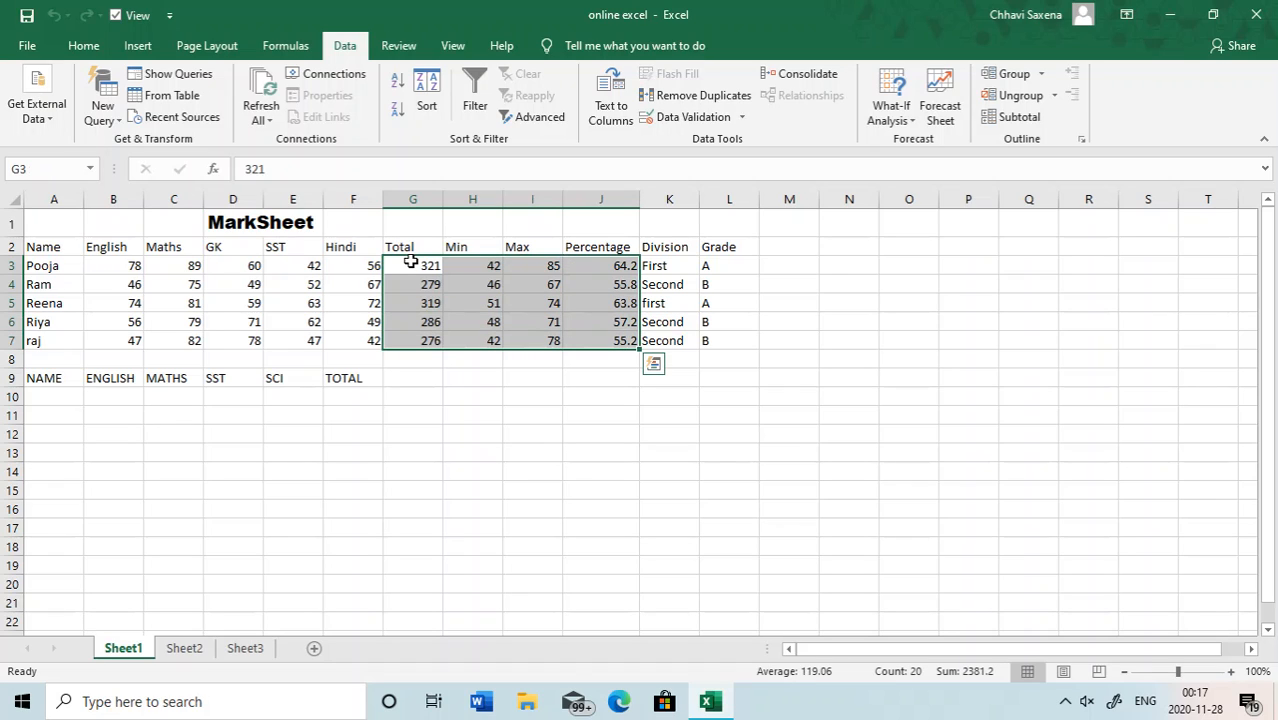
Clear the values in the Total column from G3 to G7
{"action": "left_click", "coordinate": [410, 263]}
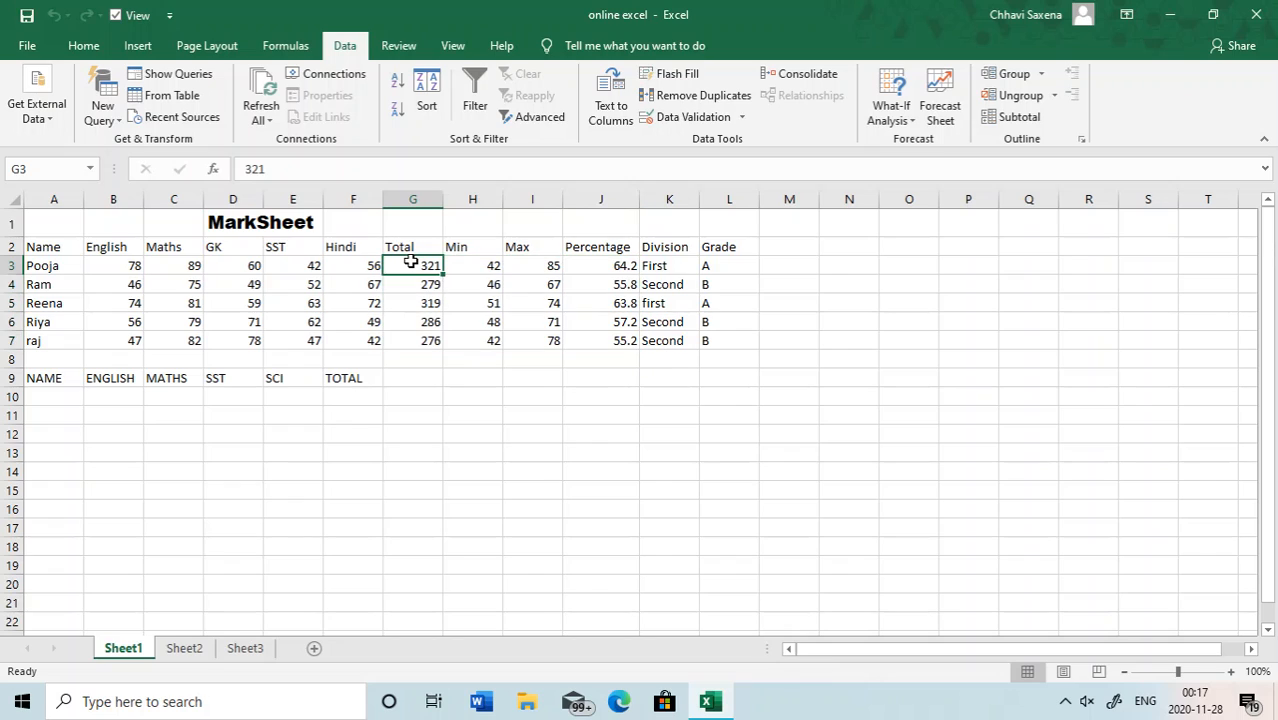
{"action": "key", "text": "shift+Down"}
{"action": "key", "text": "shift+Down"}
{"action": "key", "text": "shift+Down"}
{"action": "key", "text": "shift+Down"}
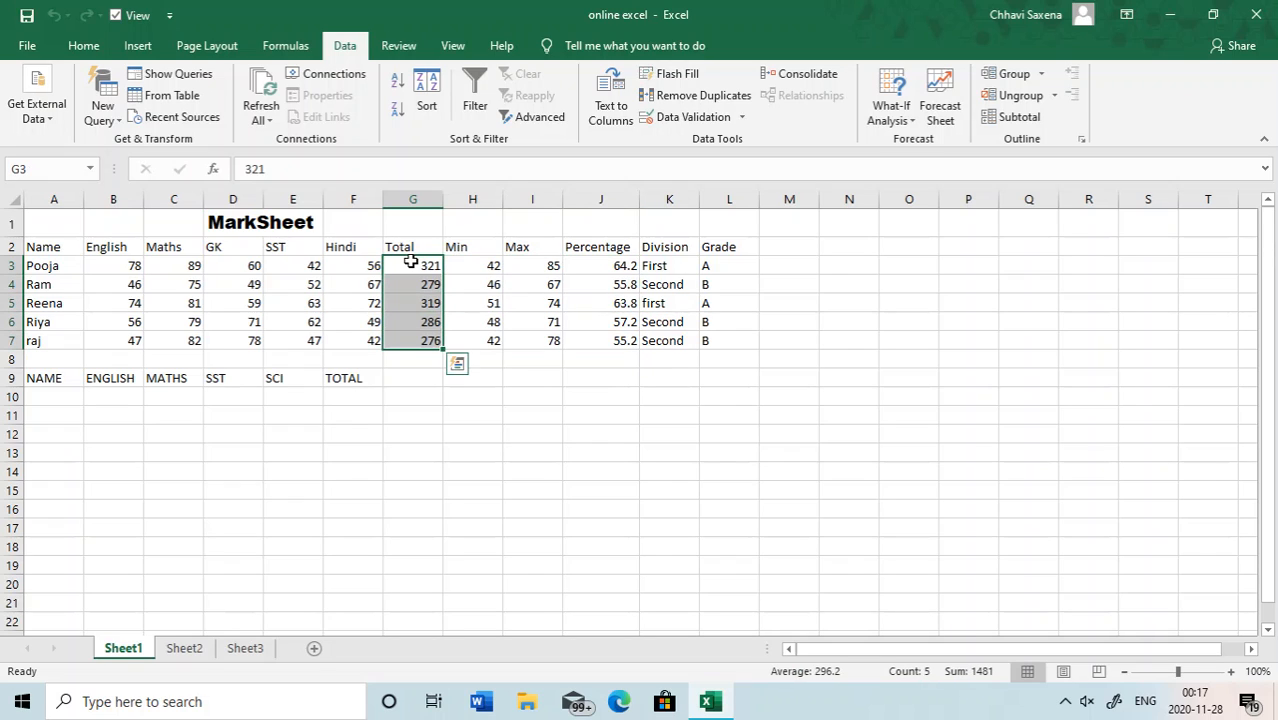
{"action": "key", "text": "Delete"}
Calculate the total in G3 with a Sum of B3:F3 and fill the formula down to G7
{"action": "left_click", "coordinate": [405, 268]}
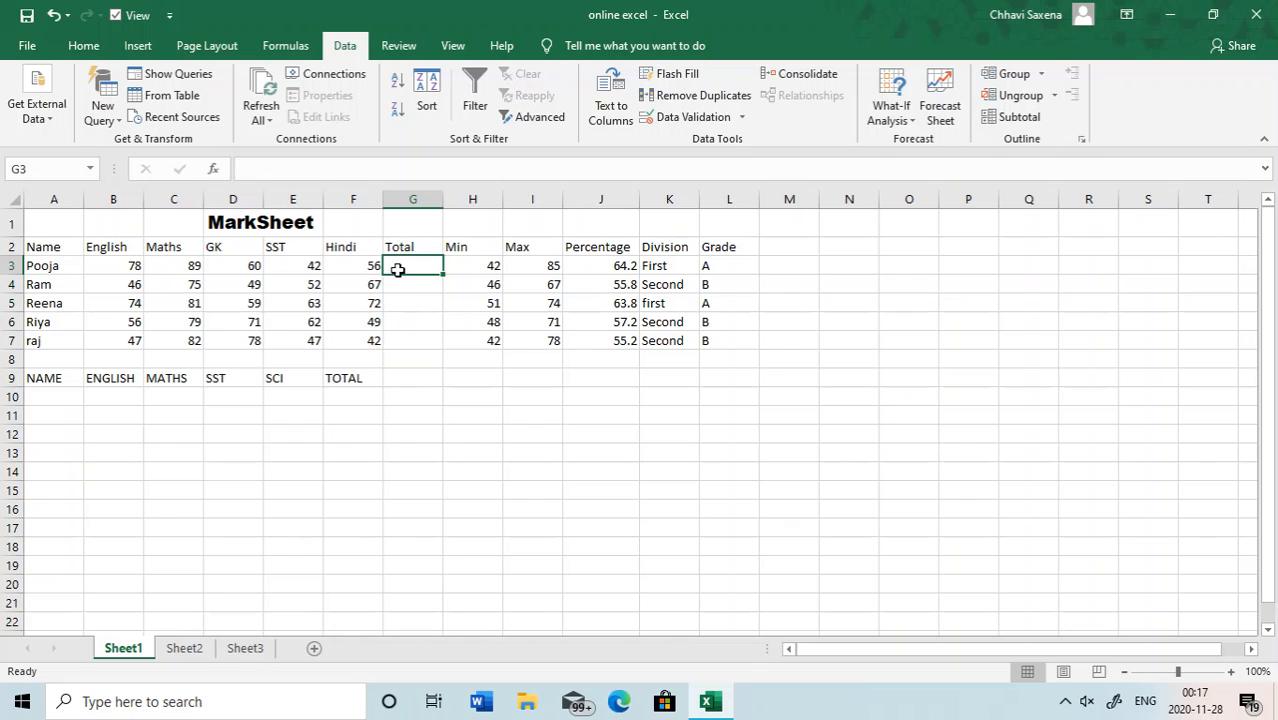
{"action": "left_click", "coordinate": [272, 48]}
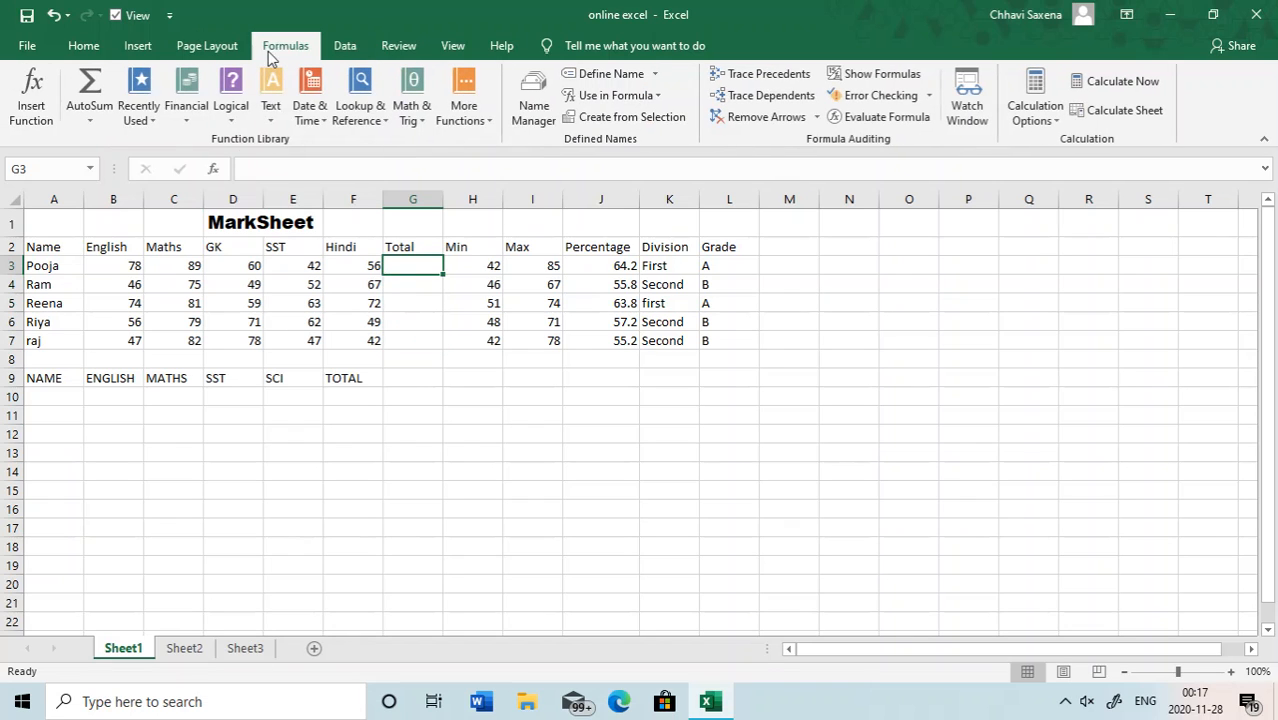
{"action": "left_click", "coordinate": [90, 122]}
{"action": "left_click", "coordinate": [107, 139]}
{"action": "key", "text": "Return"}
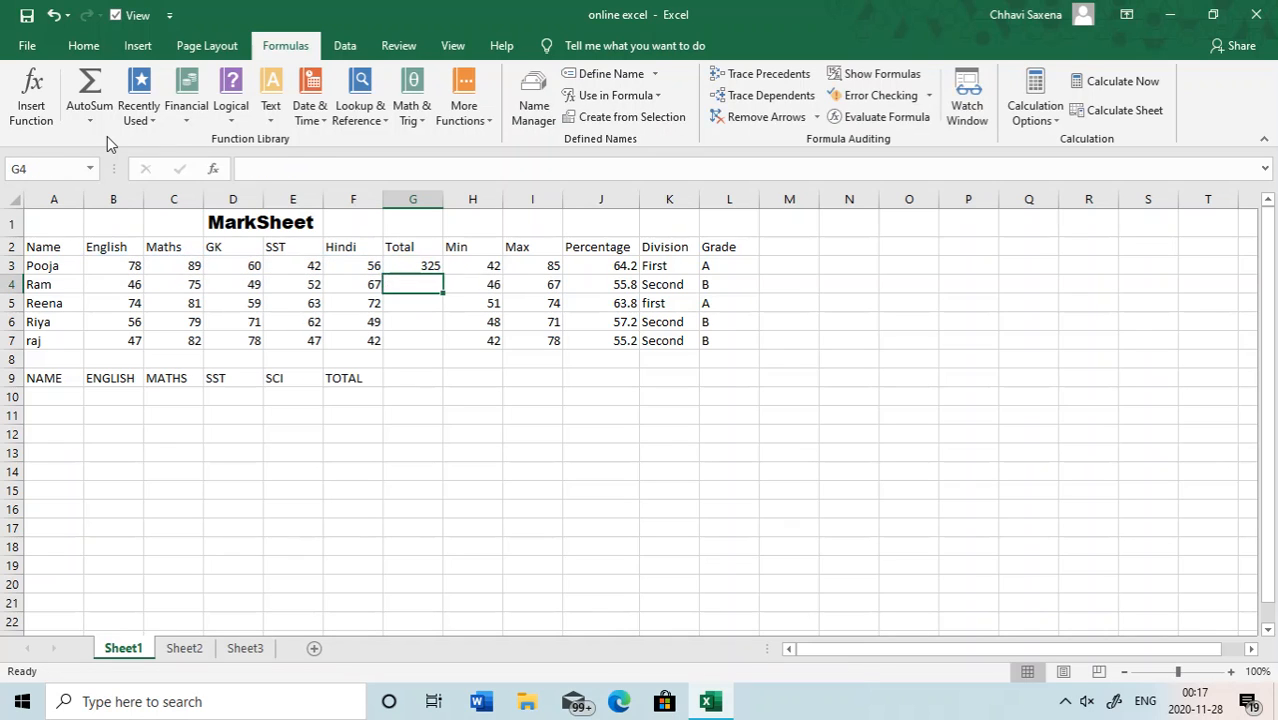
{"action": "left_click", "coordinate": [418, 265]}
{"action": "left_click_drag", "start_coordinate": [442, 272], "coordinate": [443, 349]}
{"action": "left_click_drag", "start_coordinate": [444, 350], "coordinate": [446, 352]}
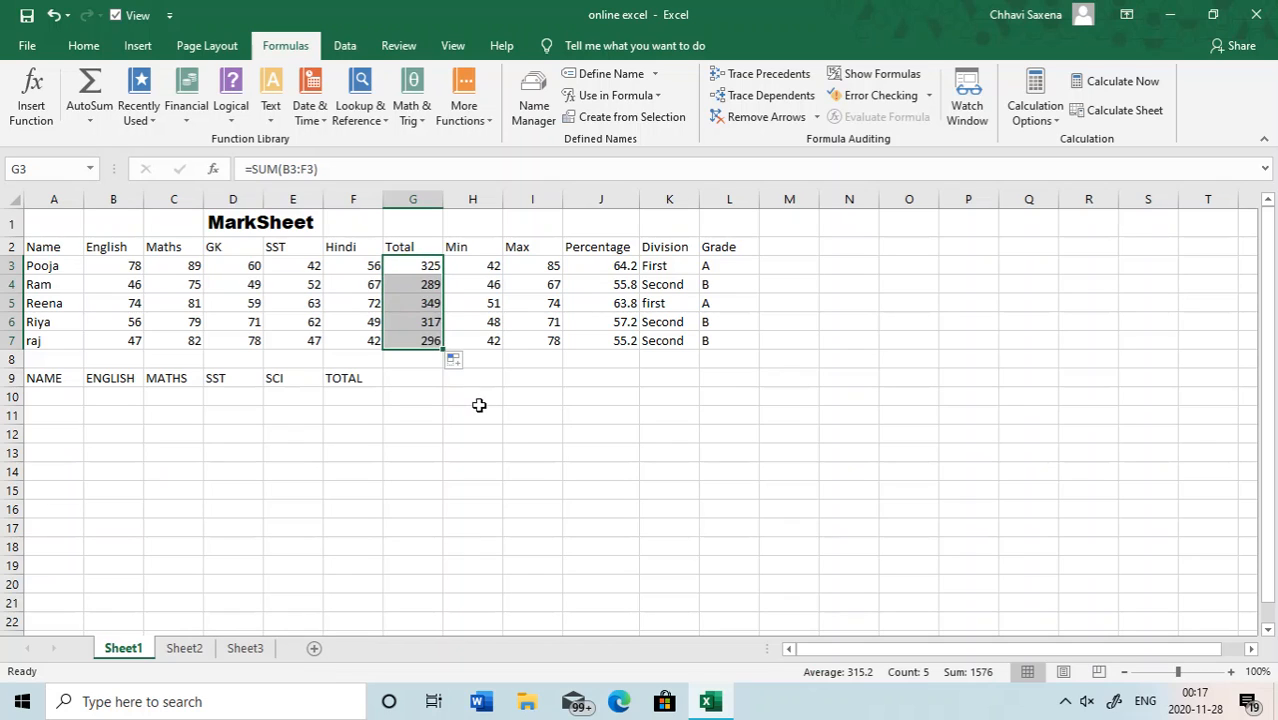
{"action": "left_click", "coordinate": [482, 412]}
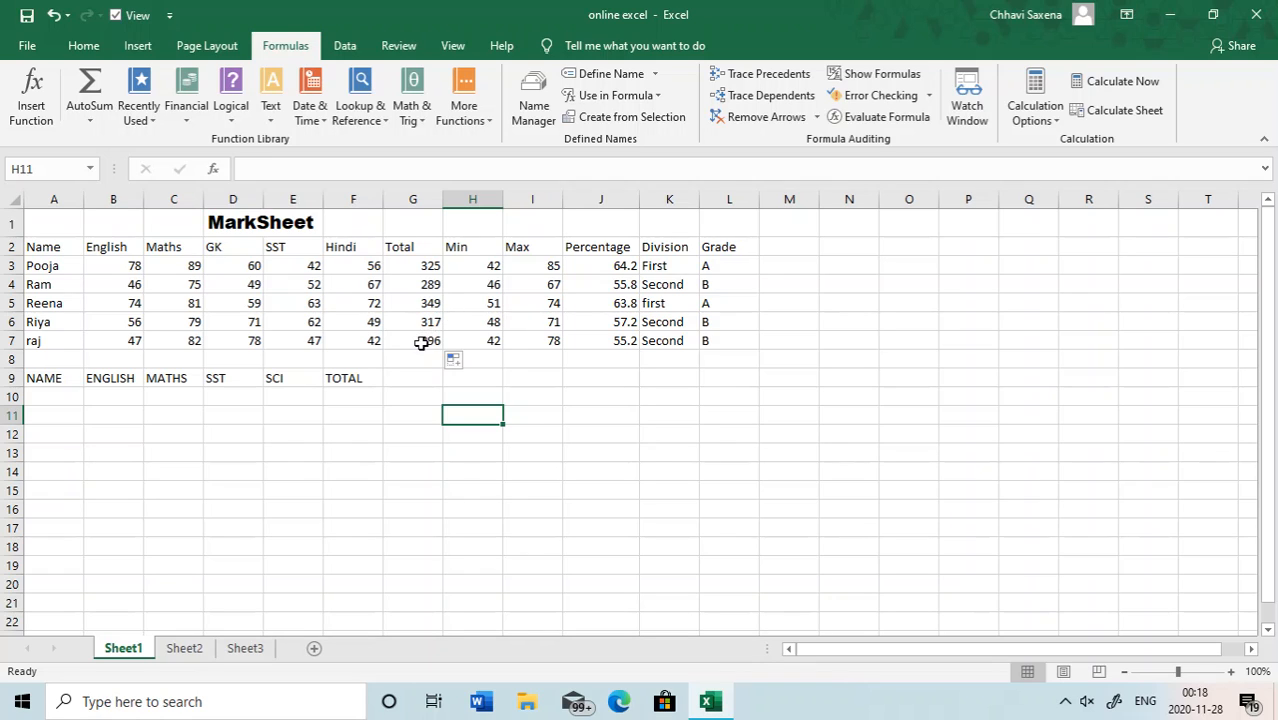
Start Goal Seek on Ram's total in G4 with a target value of 330
{"action": "left_click", "coordinate": [421, 284]}
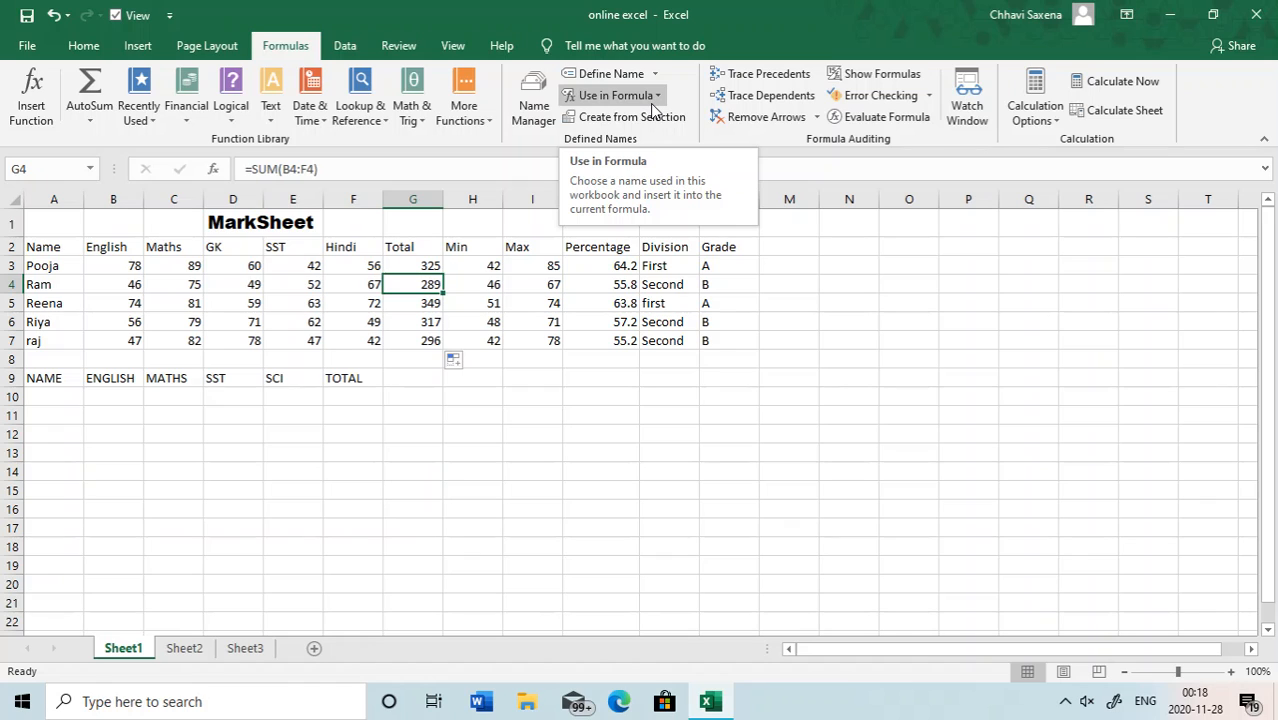
{"action": "left_click", "coordinate": [344, 45]}
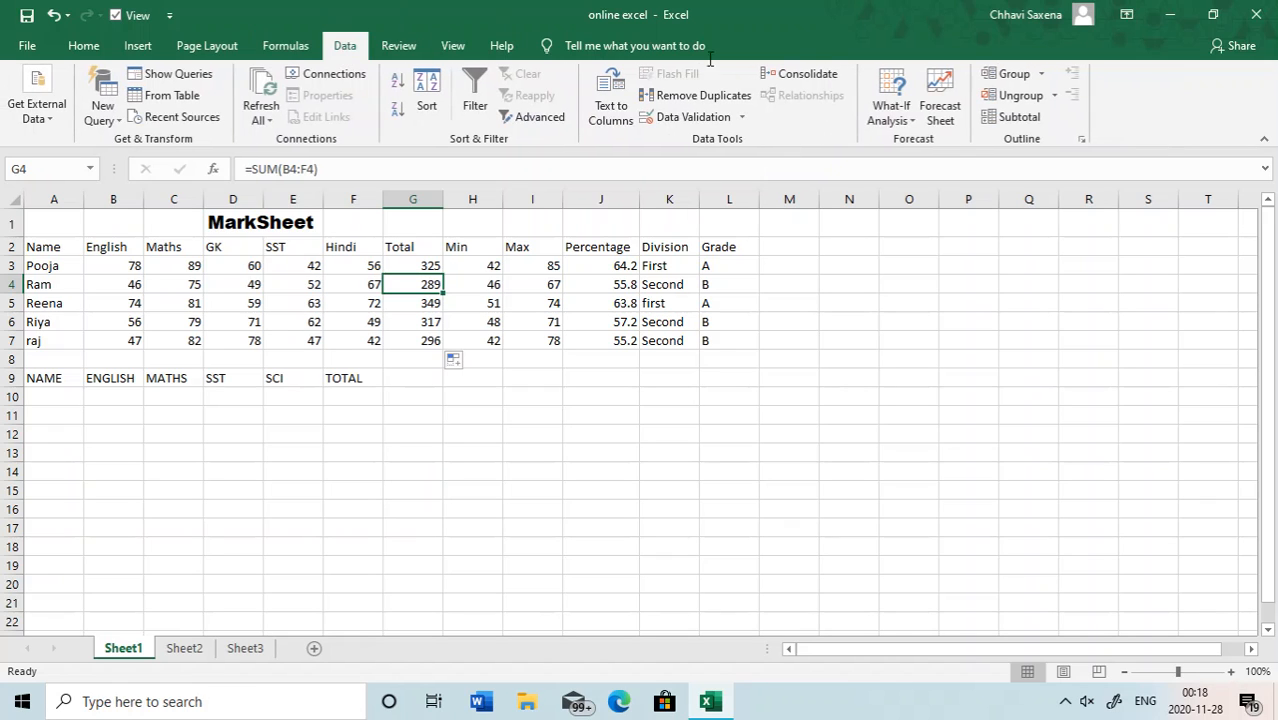
{"action": "left_click", "coordinate": [912, 124]}
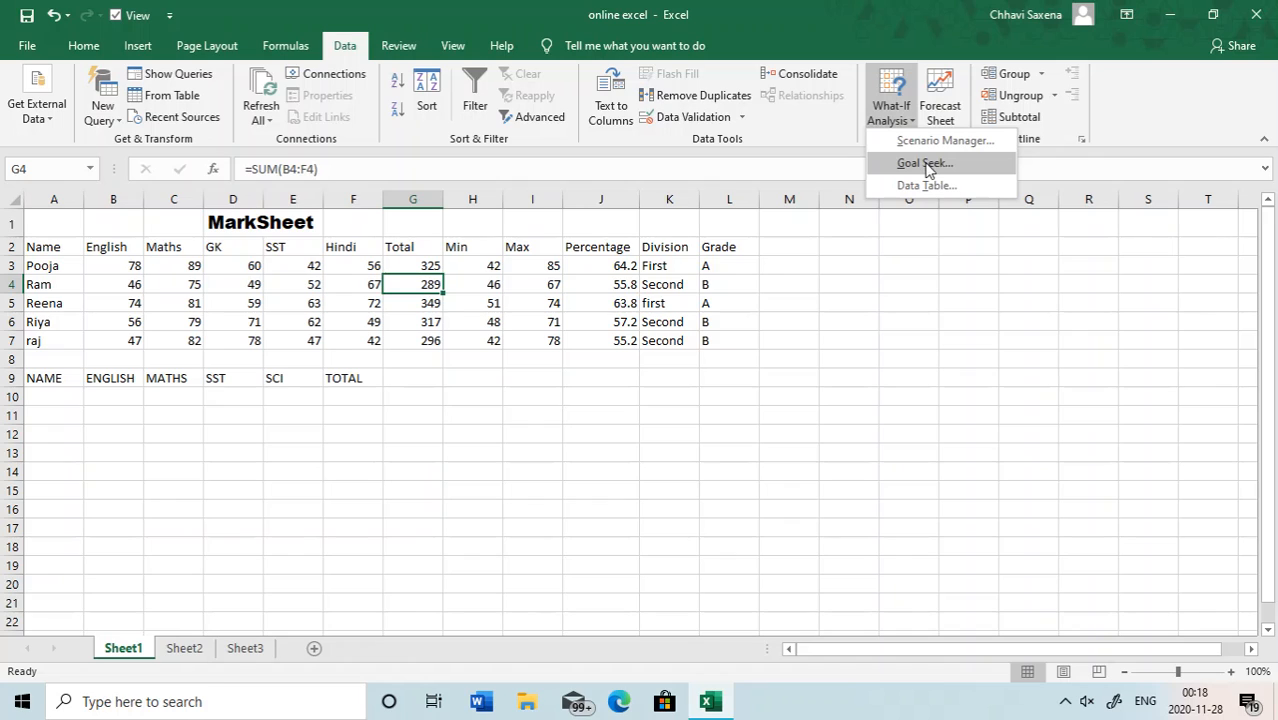
{"action": "left_click", "coordinate": [925, 165]}
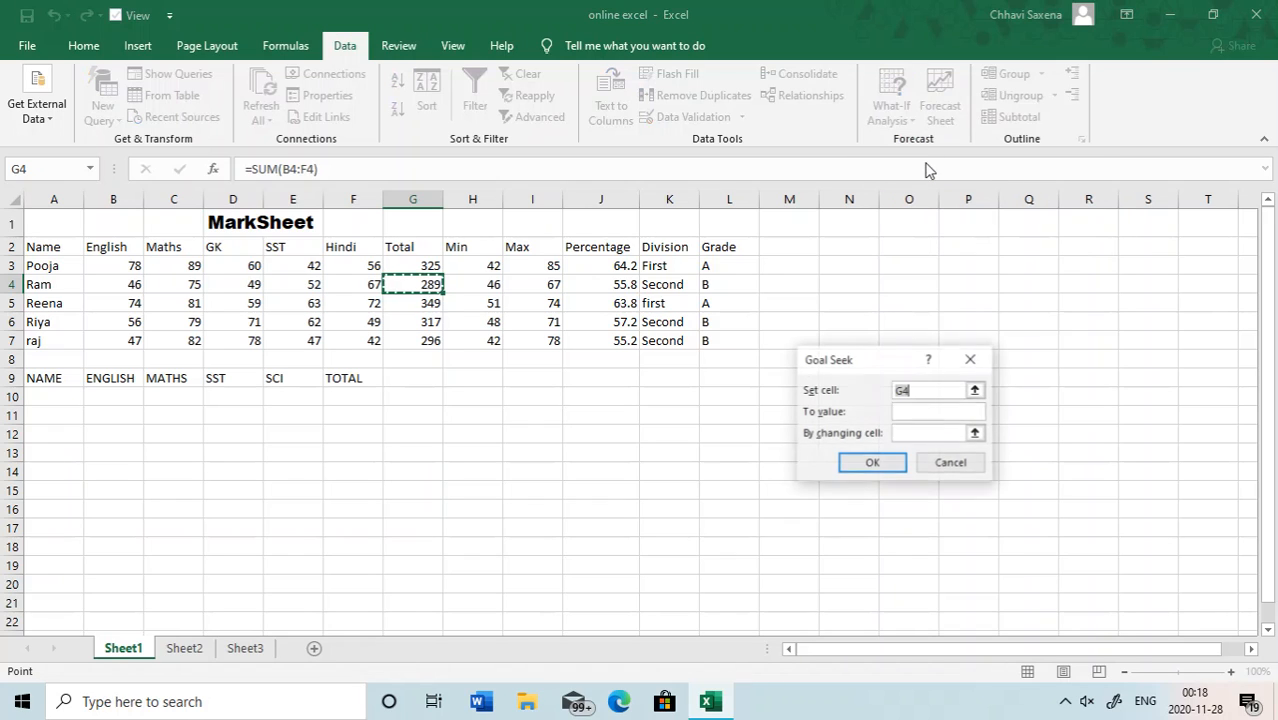
{"action": "left_click", "coordinate": [931, 416]}
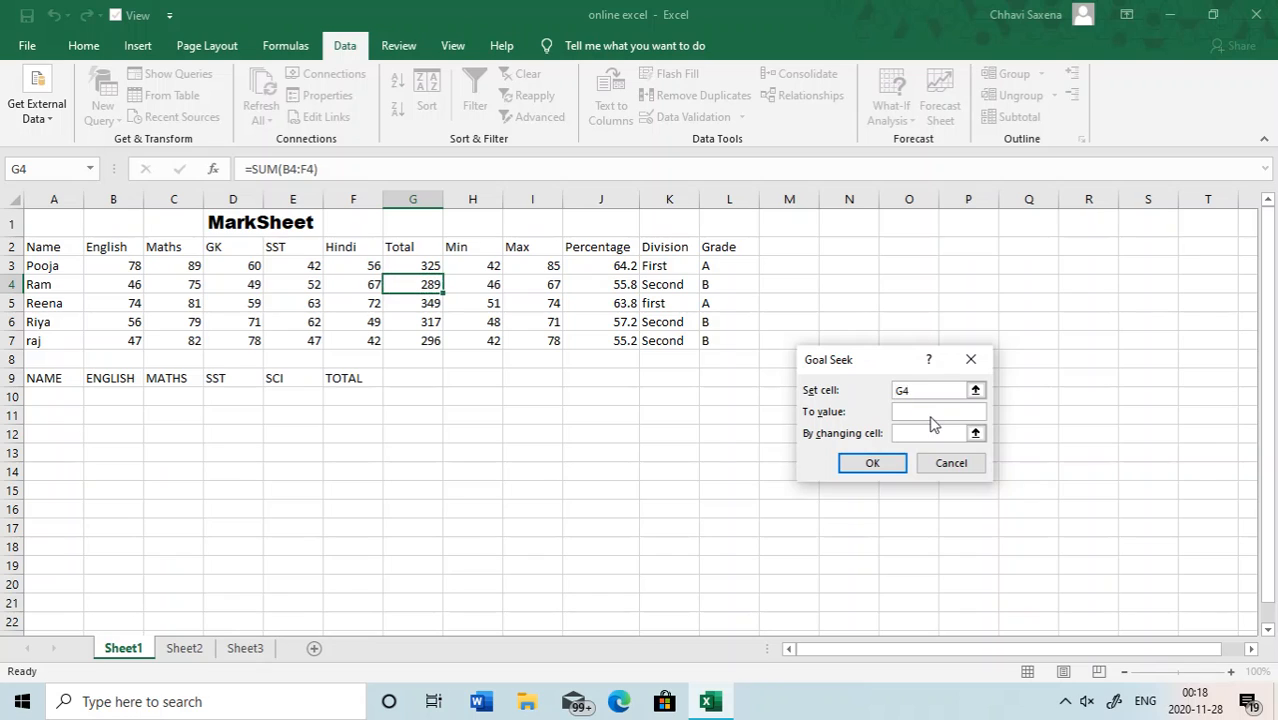
{"action": "type", "text": "34"}
{"action": "type", "text": "0"}
{"action": "key", "text": "BackSpace"}
{"action": "key", "text": "BackSpace"}
{"action": "type", "text": "30"}
Set Ram's English mark in B4 as the changing cell, run Goal Seek and accept the solution
{"action": "left_click", "coordinate": [921, 432]}
{"action": "left_click", "coordinate": [134, 284]}
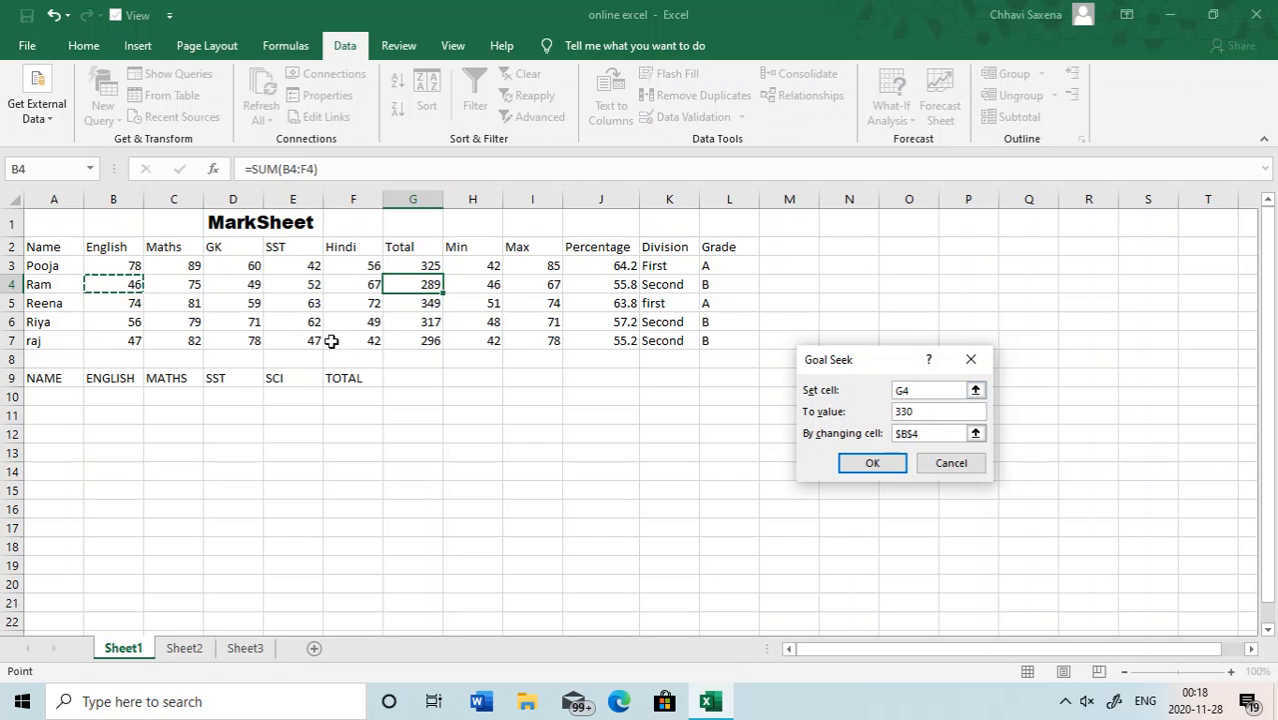
{"action": "left_click", "coordinate": [850, 462]}
{"action": "left_click", "coordinate": [850, 462]}
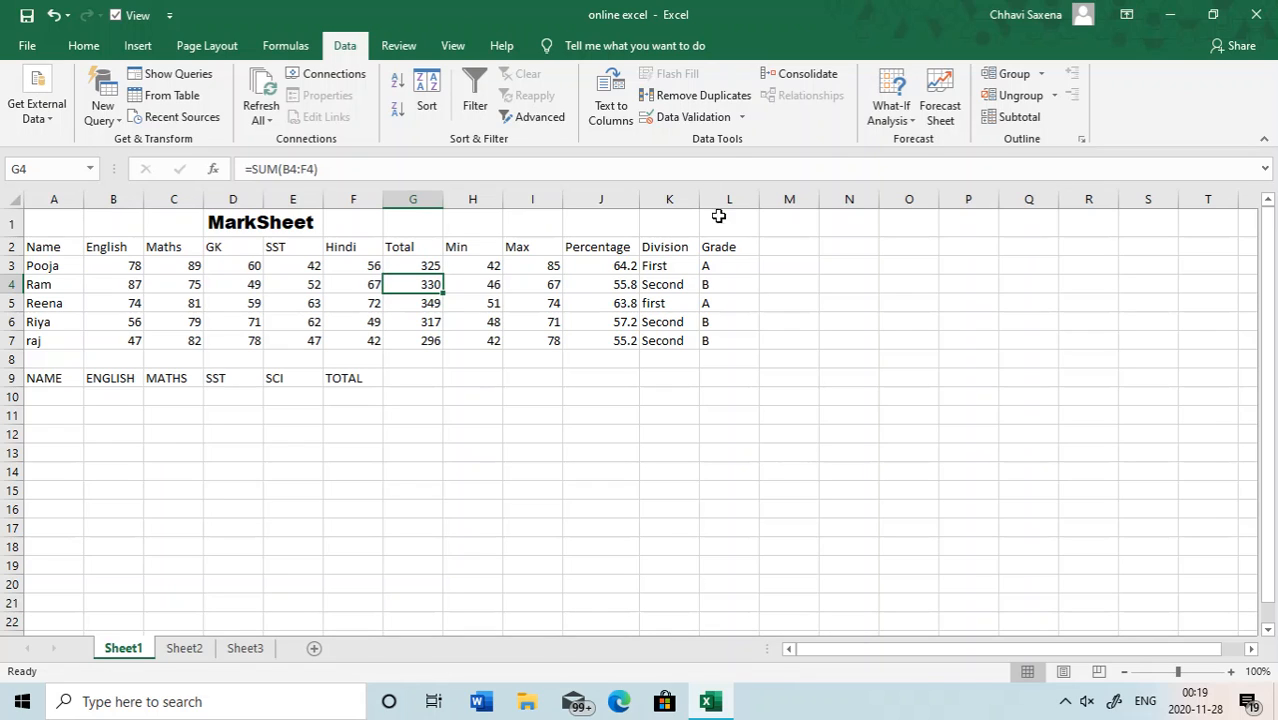
{"action": "left_click", "coordinate": [911, 125]}
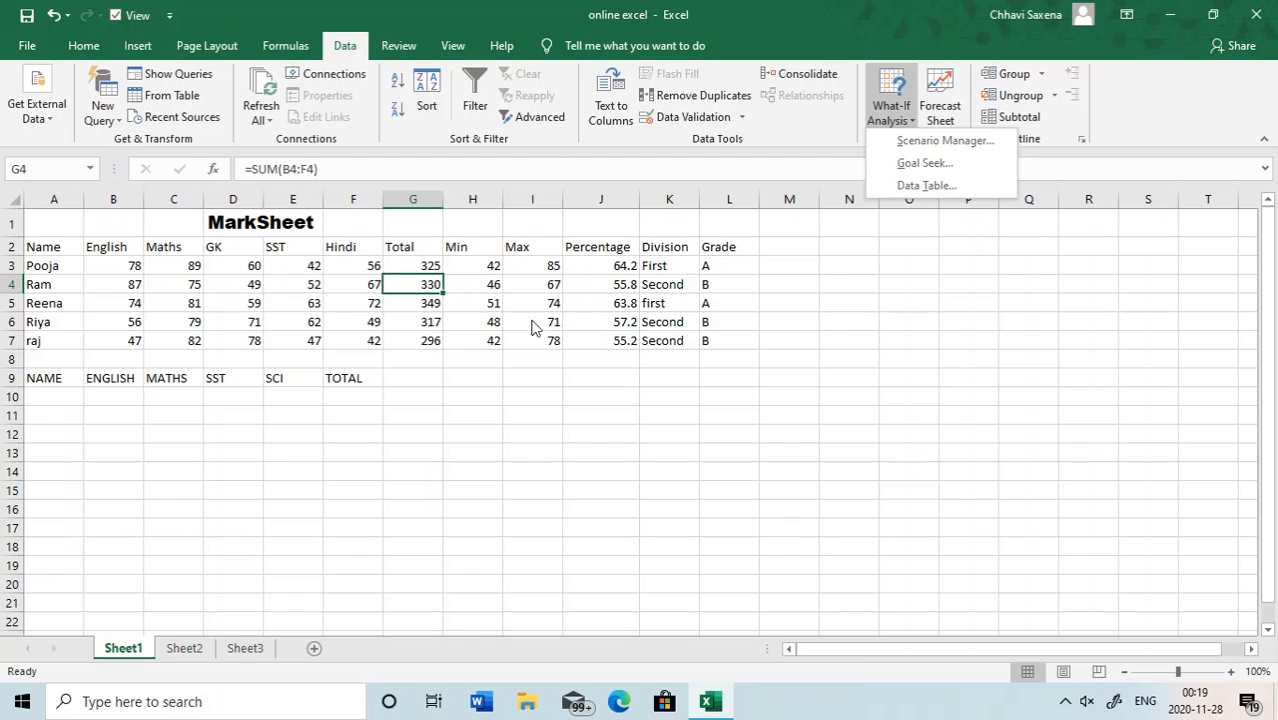
{"action": "left_click", "coordinate": [516, 405]}
{"action": "left_click", "coordinate": [516, 405]}
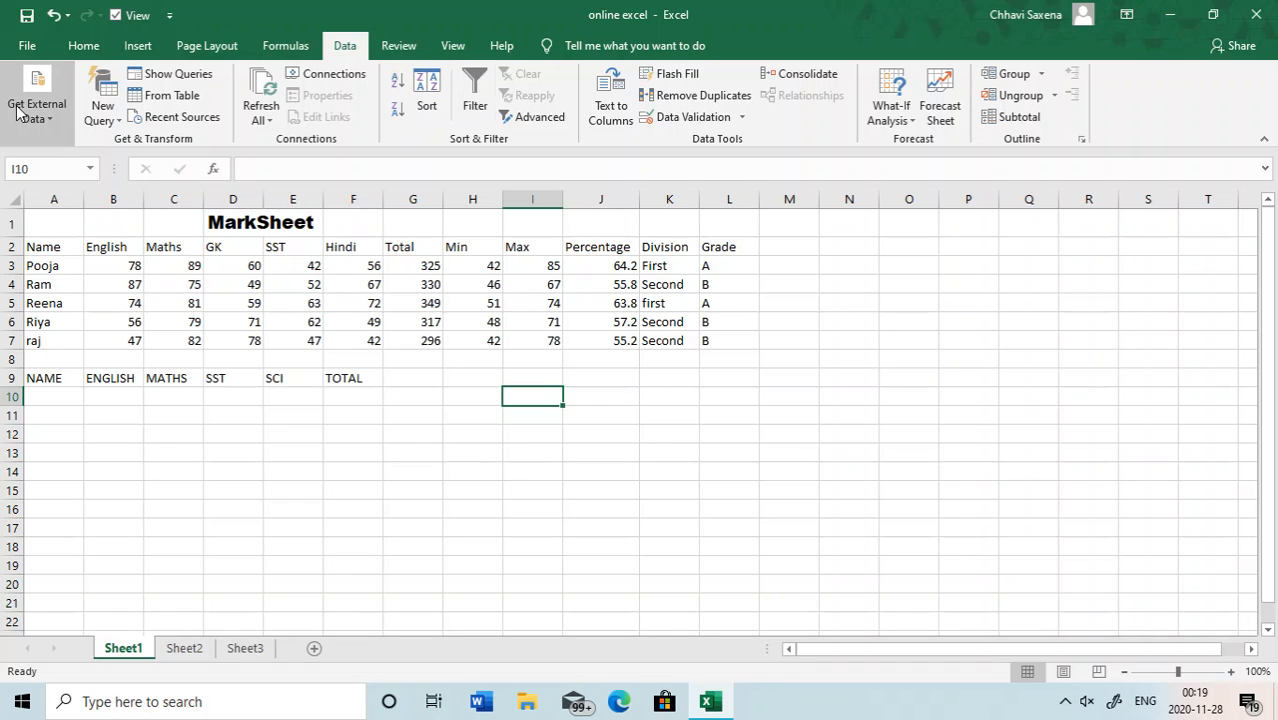
{"action": "left_click", "coordinate": [400, 46]}
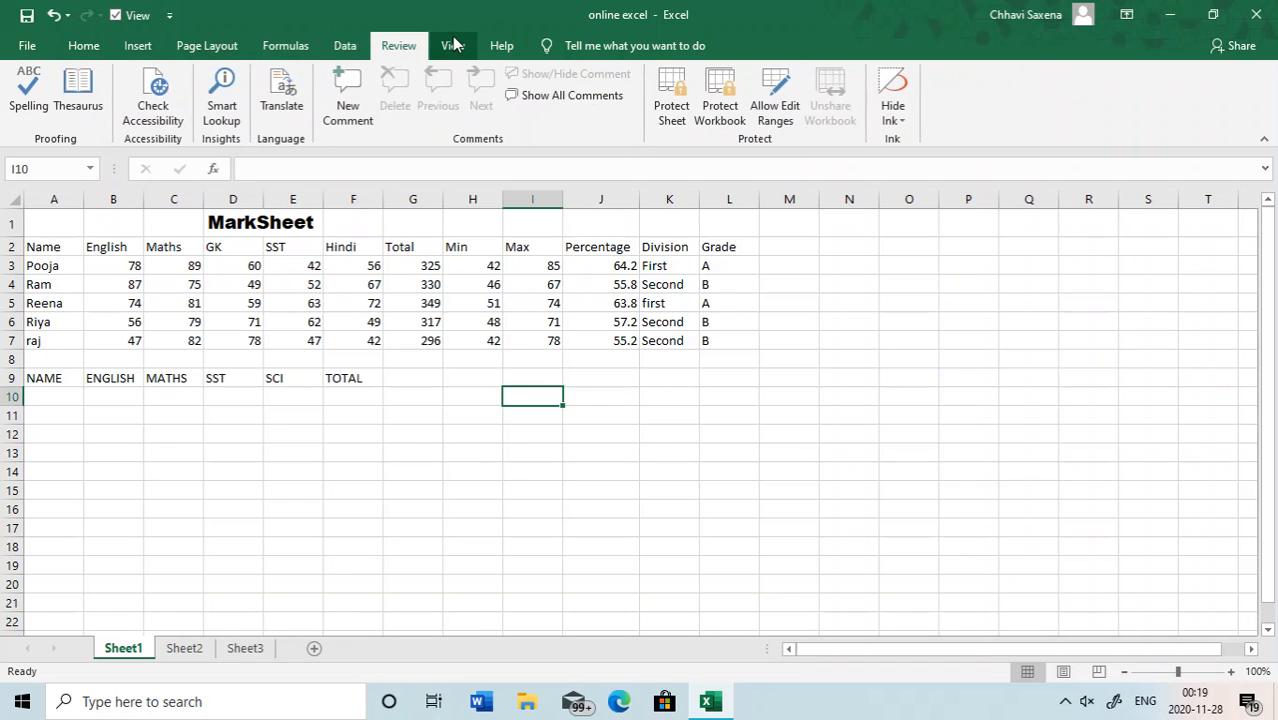
{"action": "left_click", "coordinate": [452, 45]}
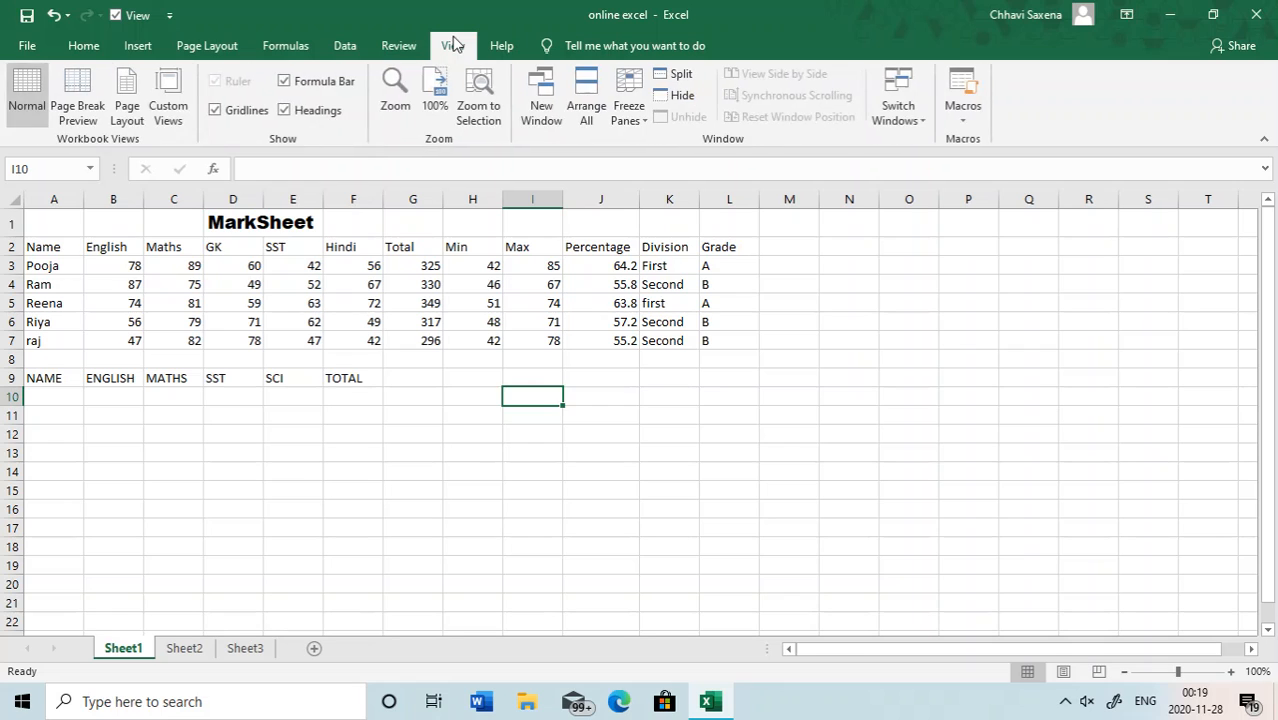
{"action": "left_click", "coordinate": [390, 48]}
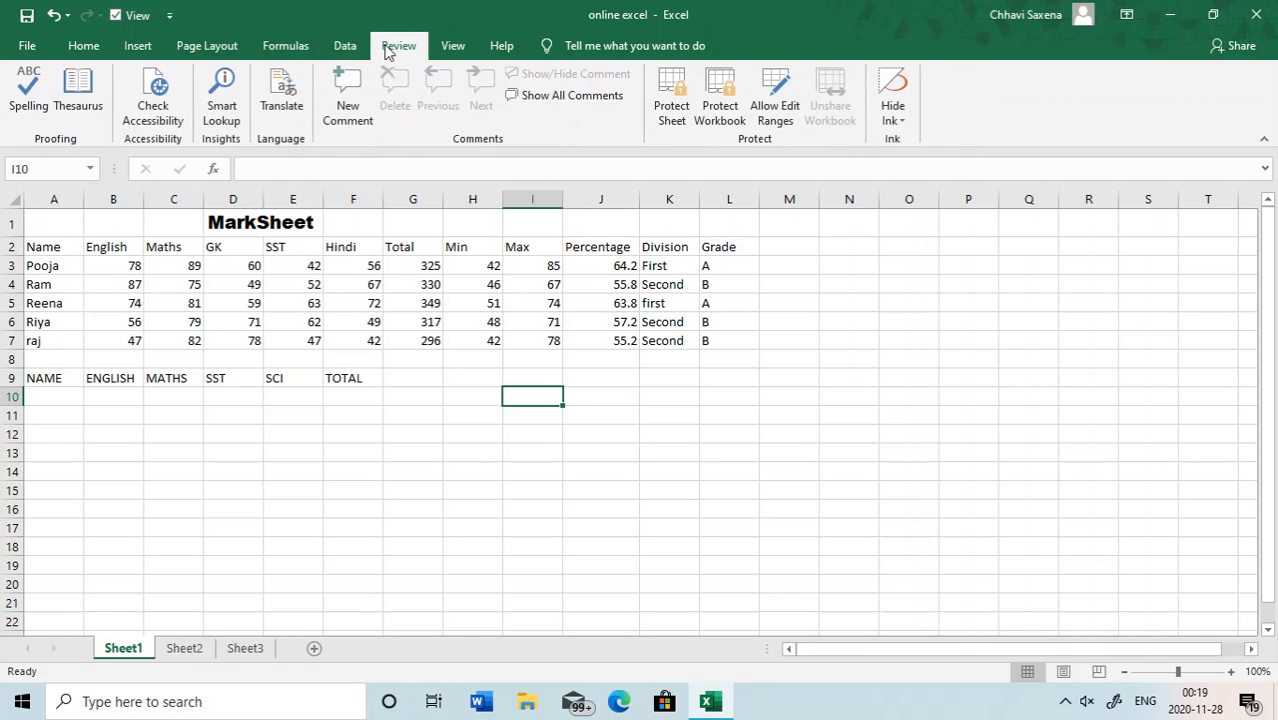